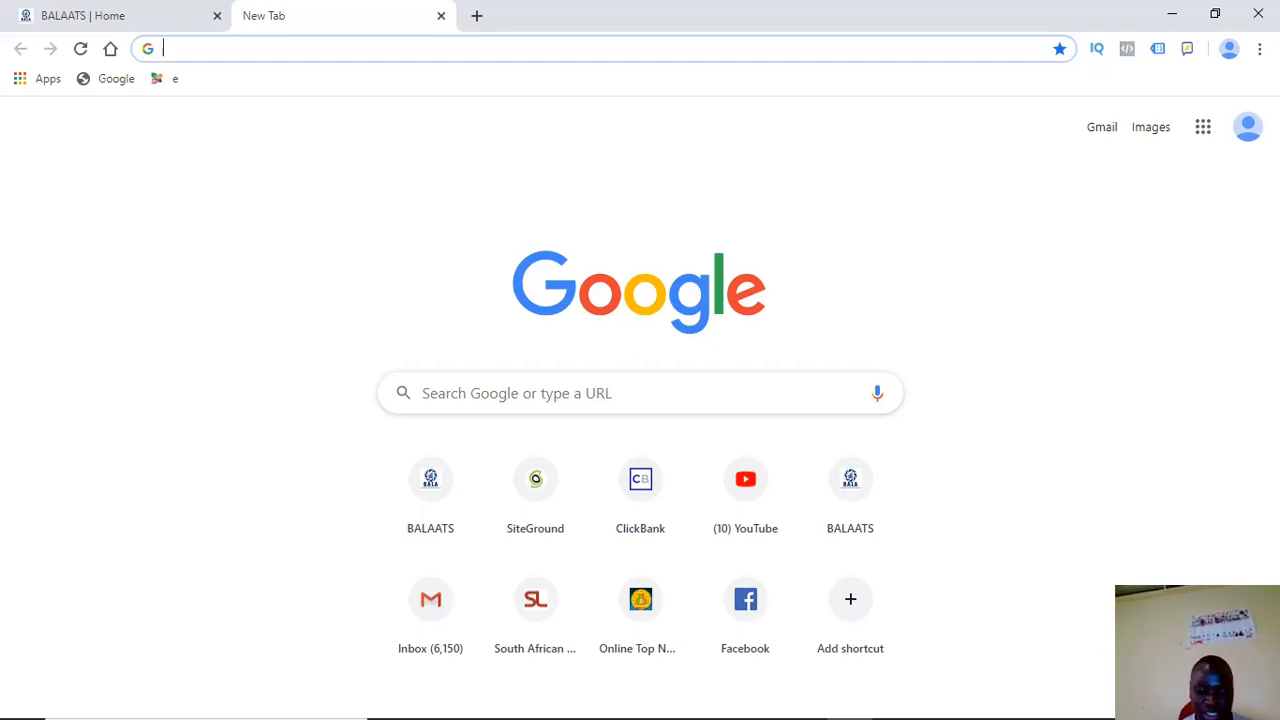
Open bala268.com, the BALA Analytic System home page, in the new tab
{"action": "type", "text": "bala268.com"}
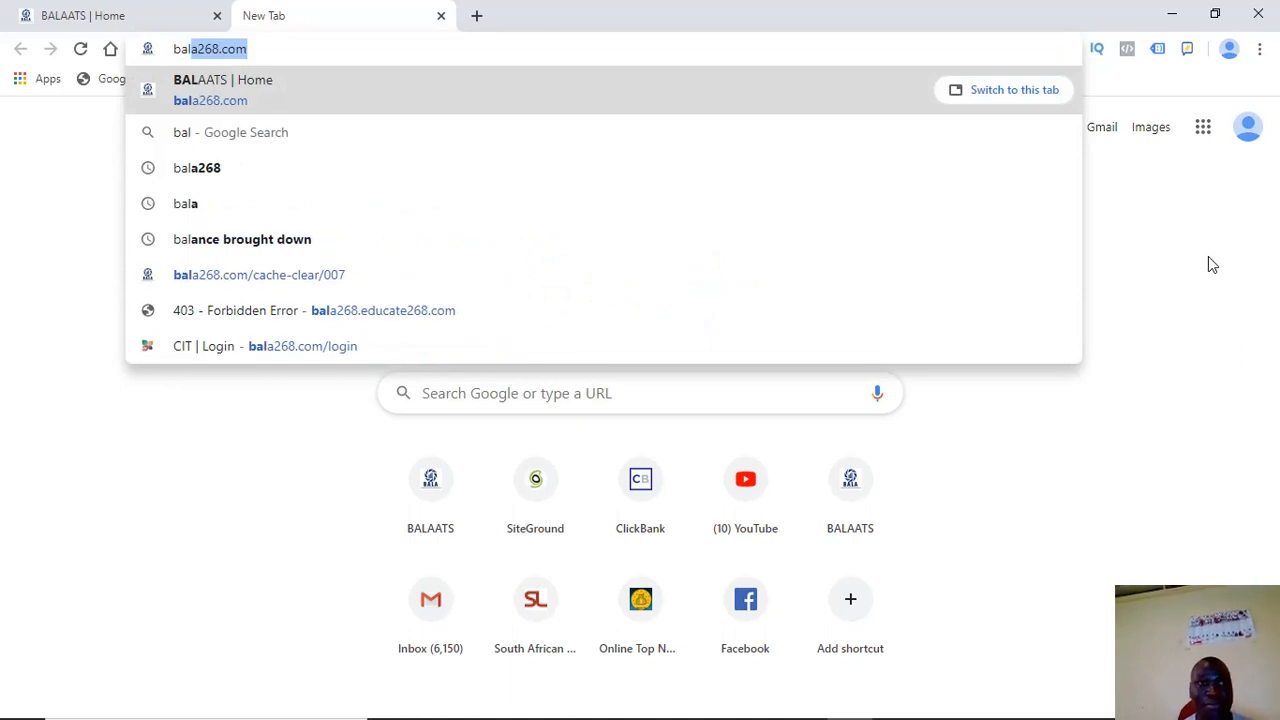
{"action": "key", "text": "Return"}
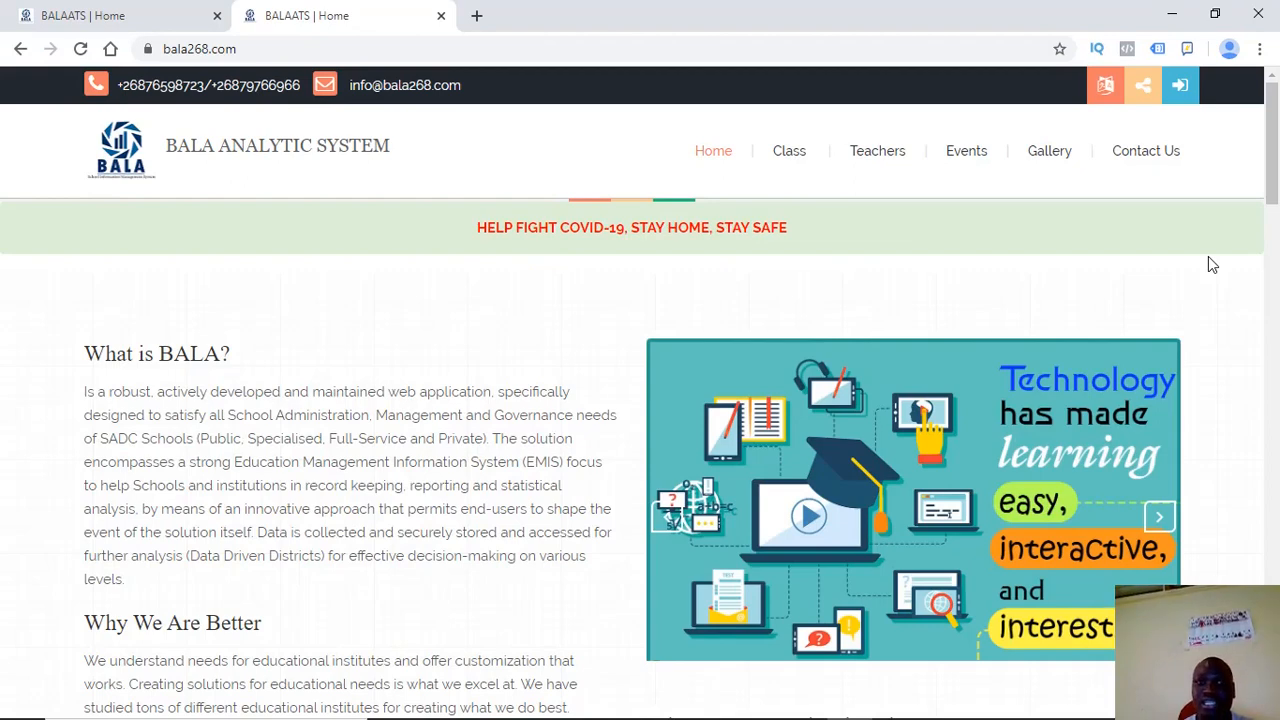
Go to the CIT login page using the login icon in the site header
{"action": "left_click", "coordinate": [1181, 90]}
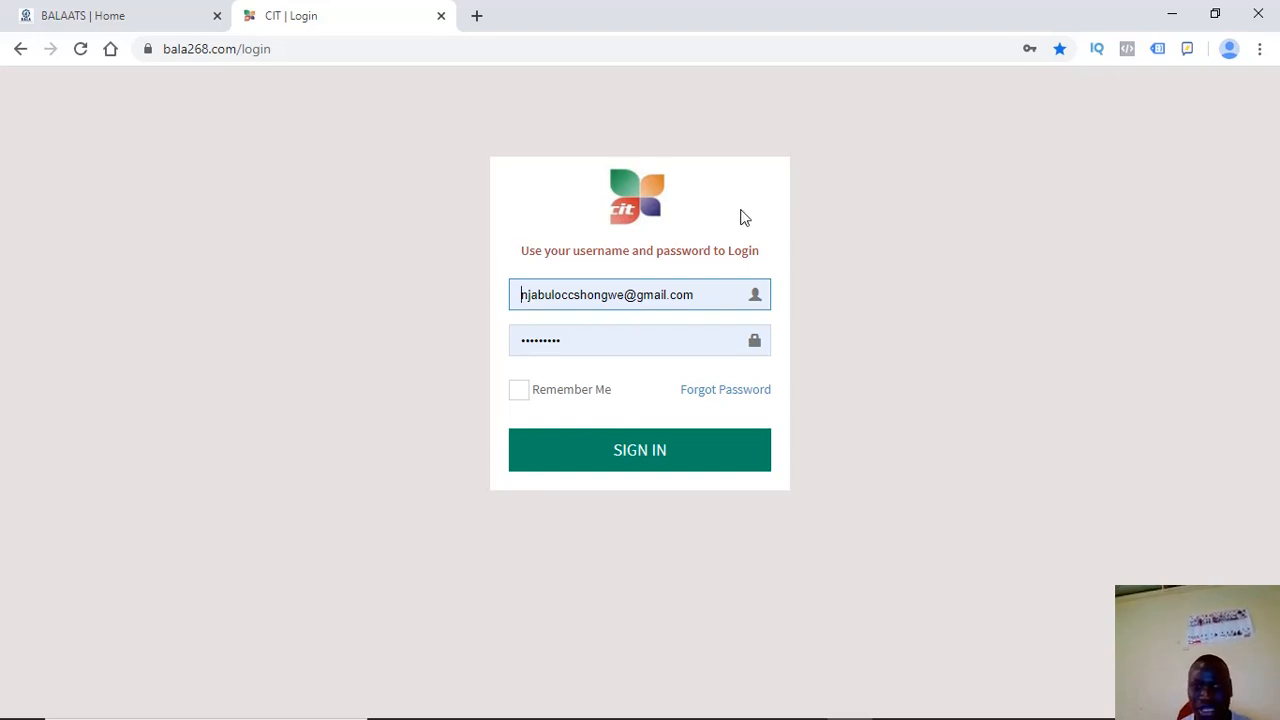
{"action": "triple_click", "coordinate": [704, 294]}
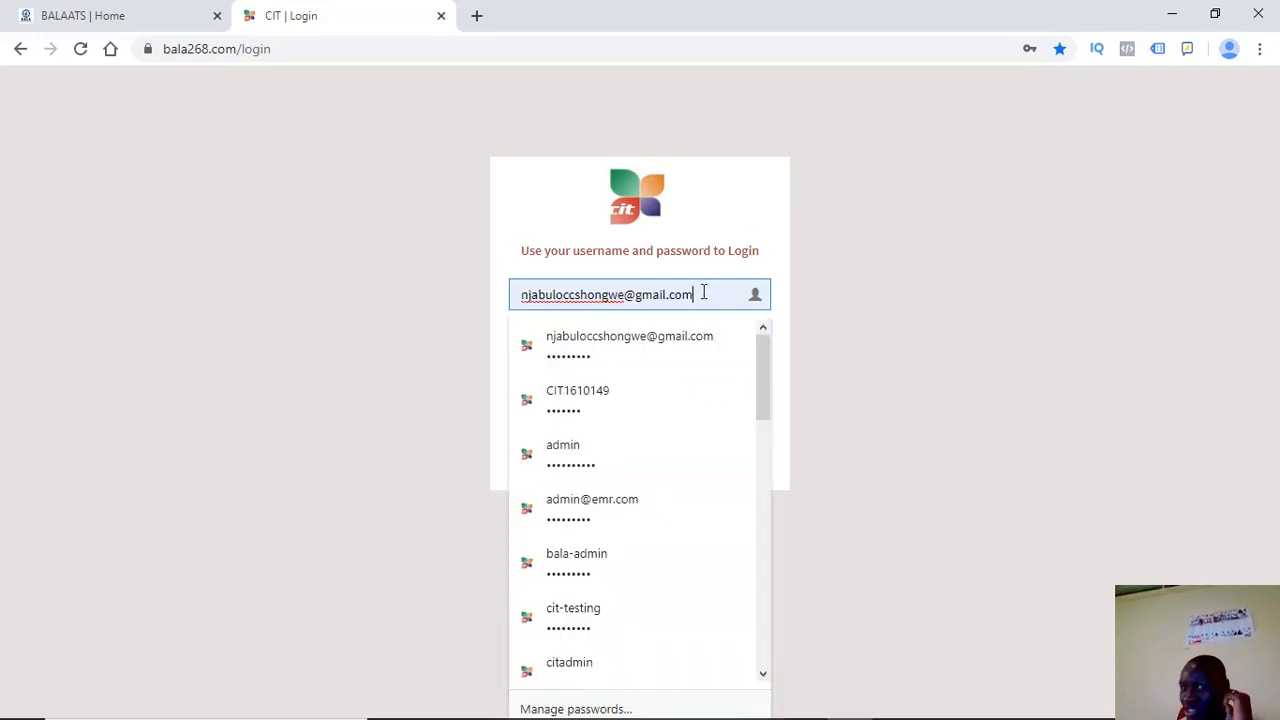
{"action": "left_click", "coordinate": [870, 367]}
{"action": "left_click", "coordinate": [592, 347]}
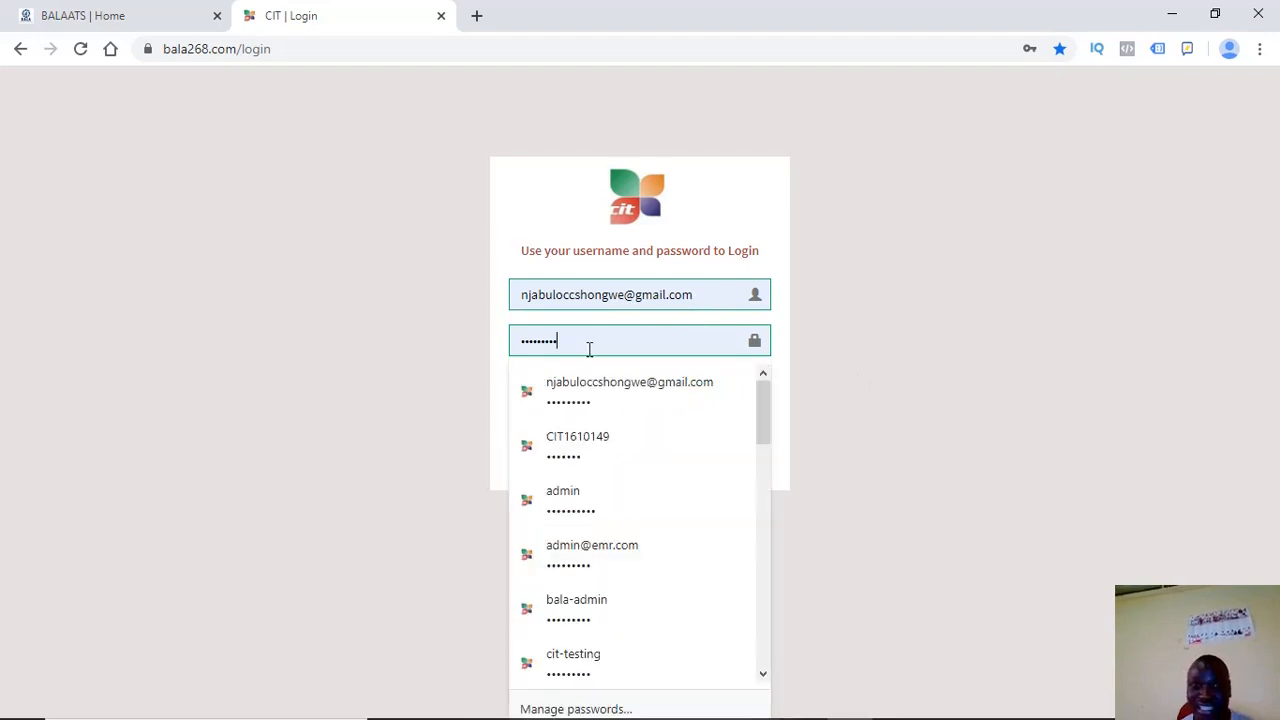
{"action": "type", "text": "•••••"}
{"action": "left_click", "coordinate": [547, 454]}
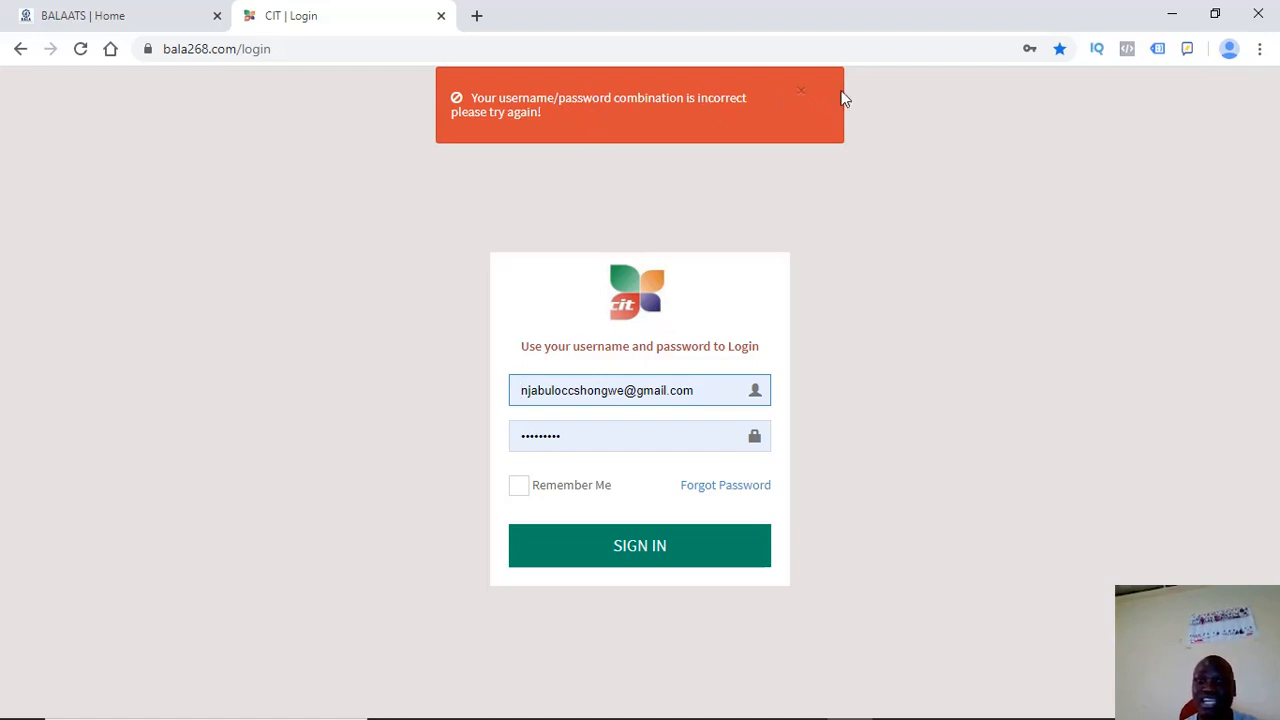
{"action": "left_click", "coordinate": [802, 94]}
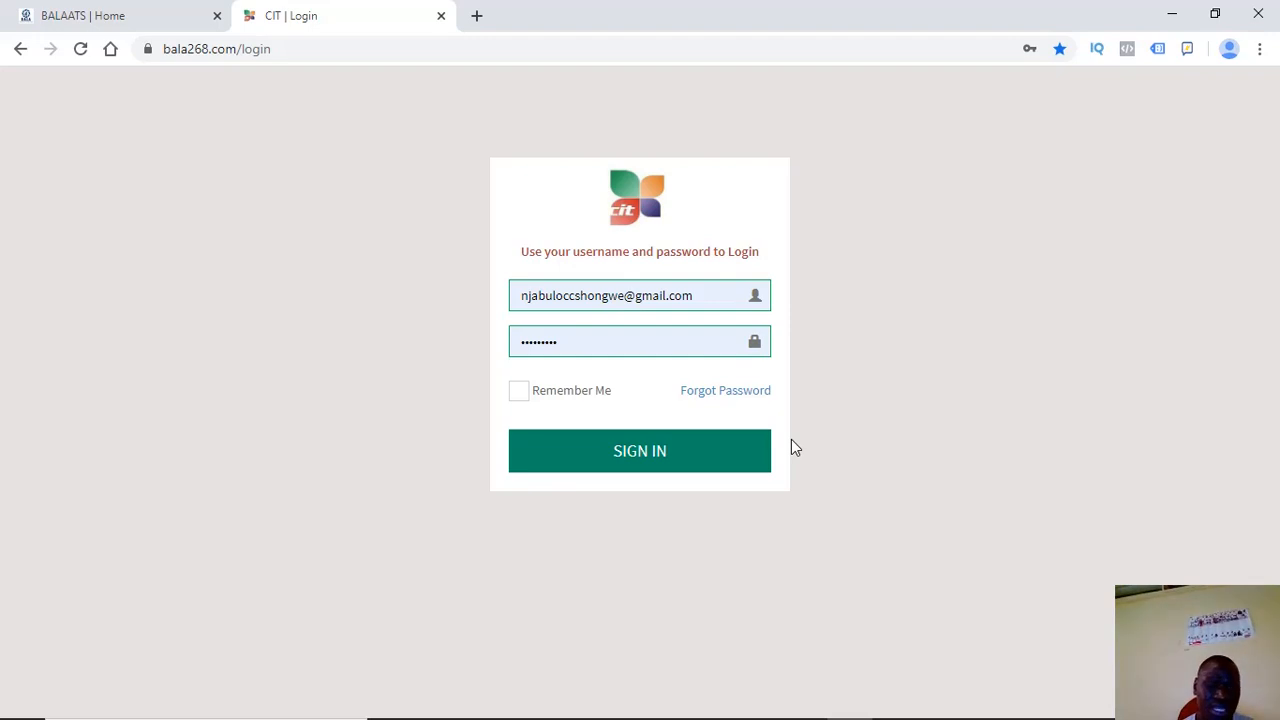
Clear the username field and choose the saved HOD login from Chrome's suggestions
{"action": "left_click_drag", "start_coordinate": [728, 296], "coordinate": [514, 284]}
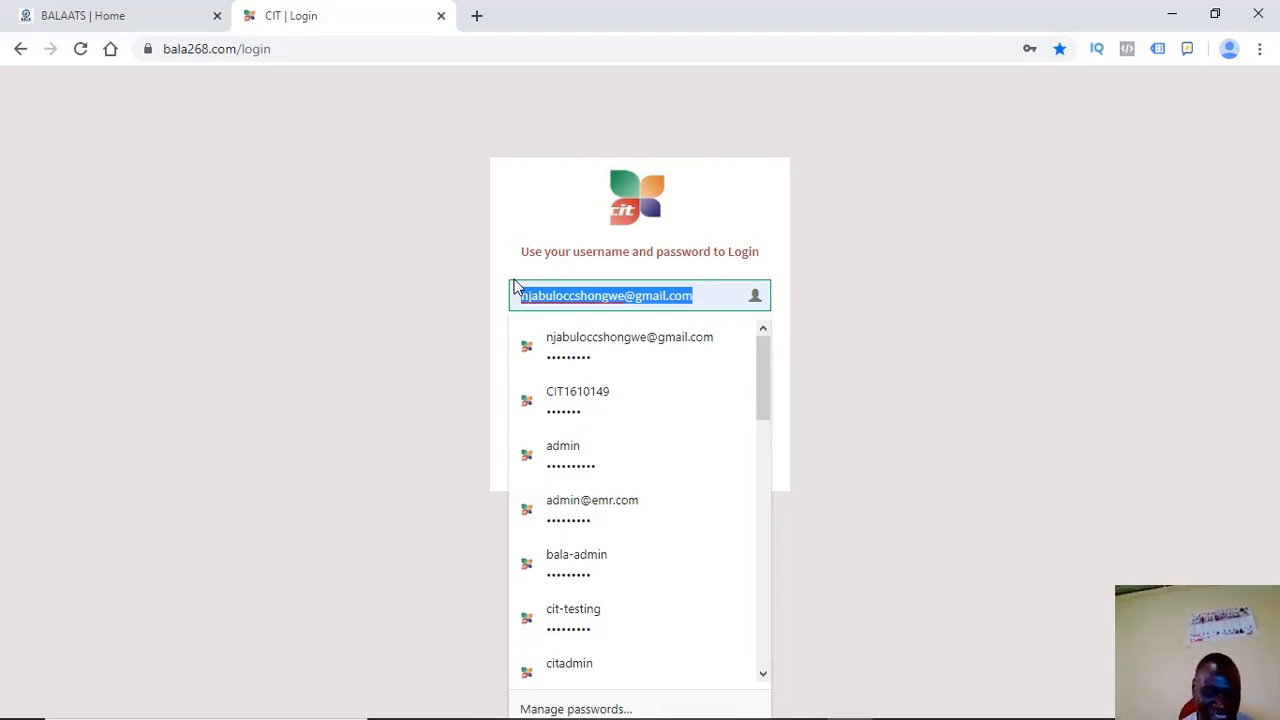
{"action": "type", "text": "Thats your"}
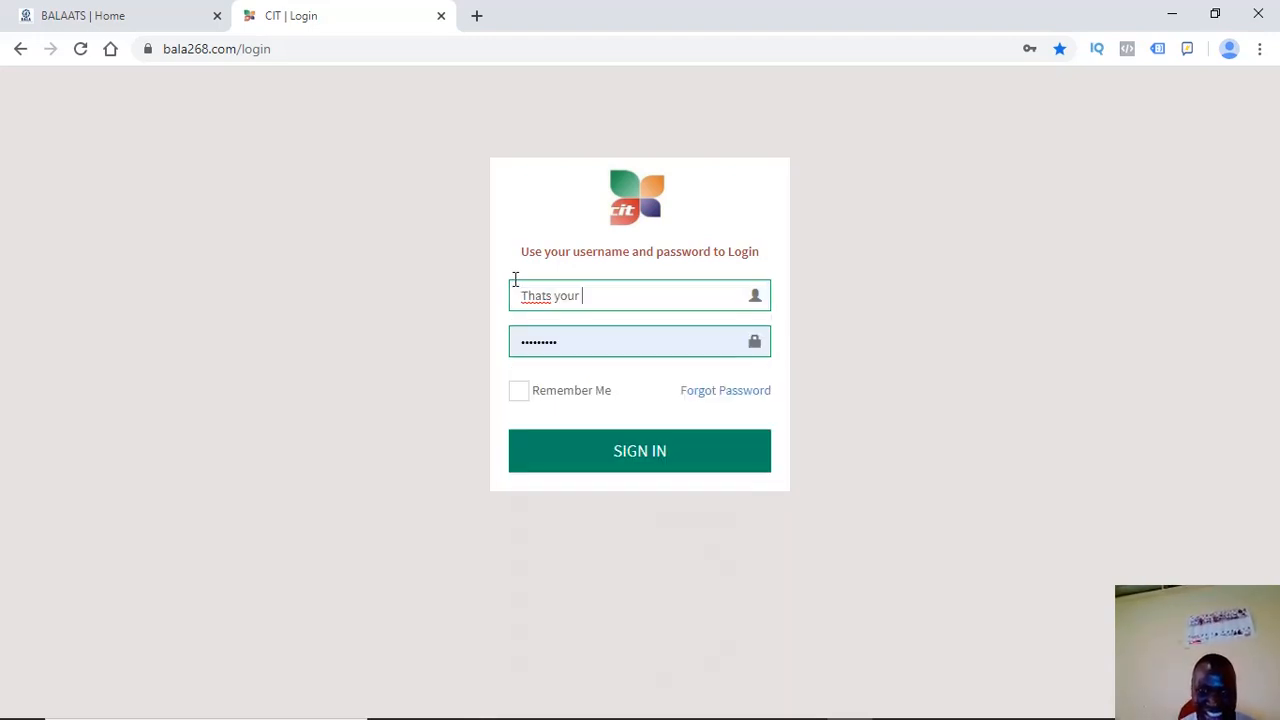
{"action": "key", "text": "BackSpace"}
{"action": "key", "text": "BackSpace"}
{"action": "key", "text": "BackSpace"}
{"action": "key", "text": "BackSpace"}
{"action": "key", "text": "BackSpace"}
{"action": "key", "text": "BackSpace"}
{"action": "key", "text": "BackSpace"}
{"action": "key", "text": "BackSpace"}
{"action": "key", "text": "BackSpace"}
{"action": "key", "text": "BackSpace"}
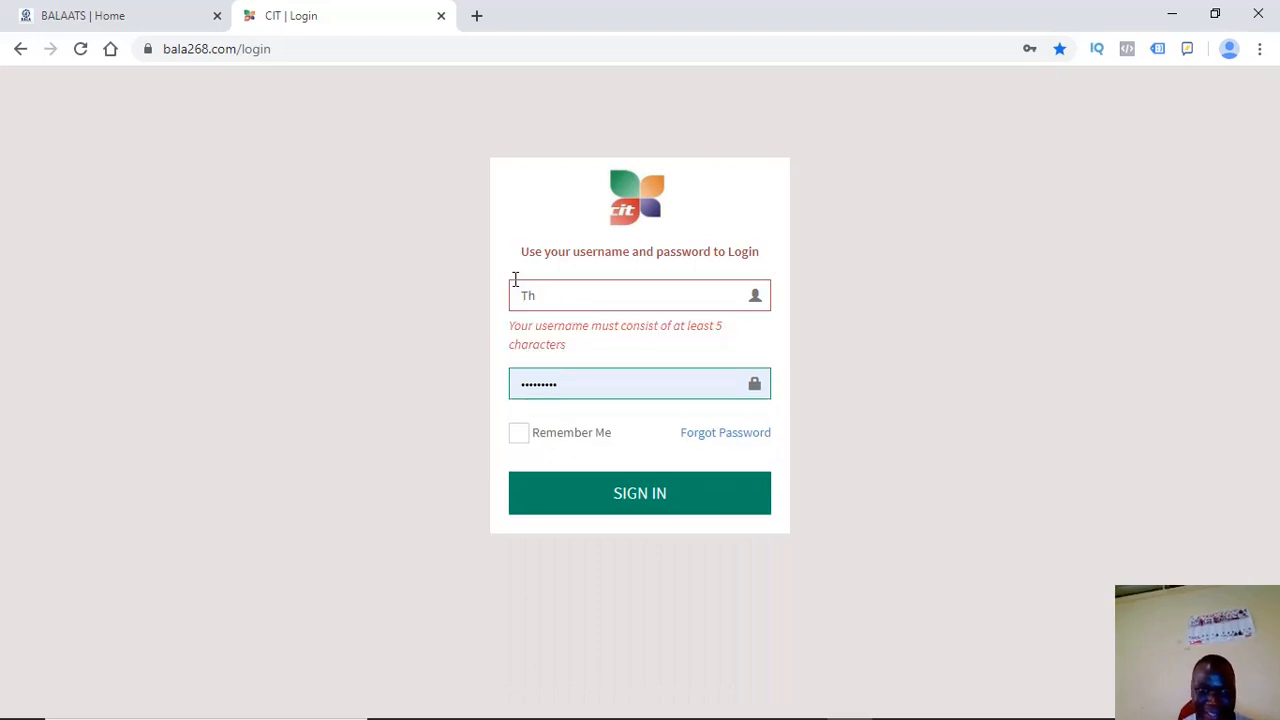
{"action": "type", "text": "v"}
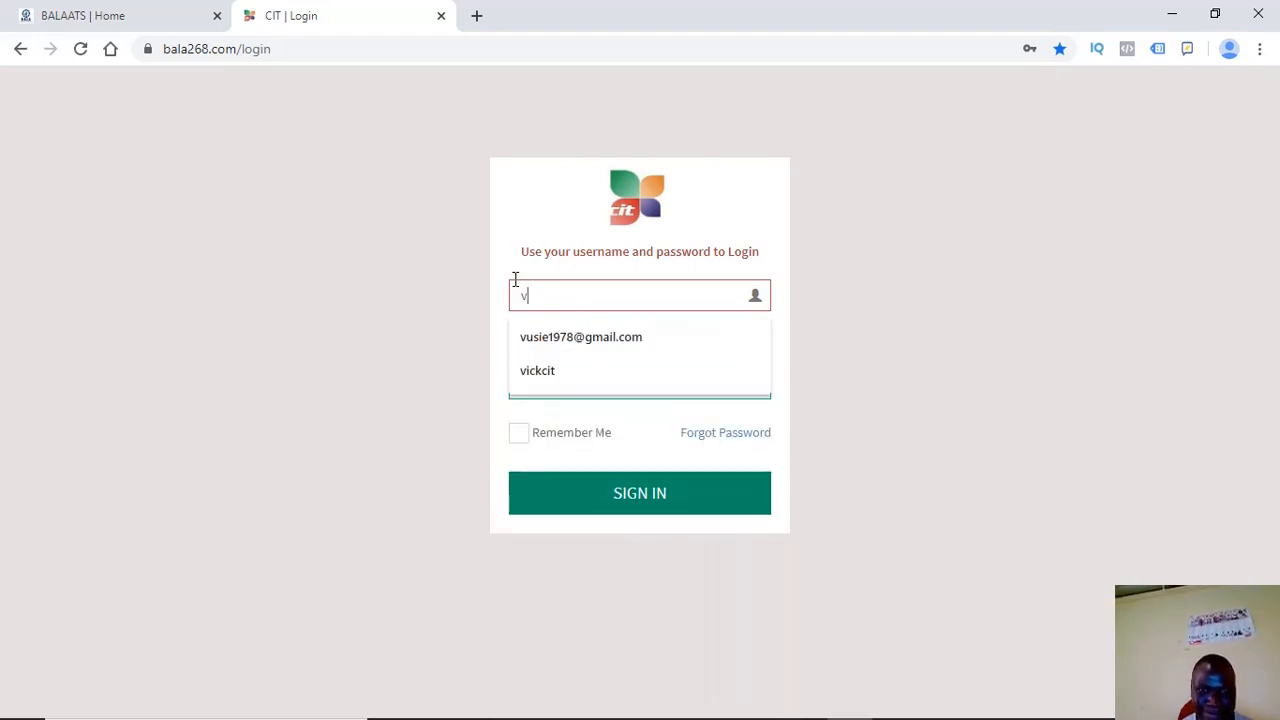
{"action": "key", "text": "BackSpace"}
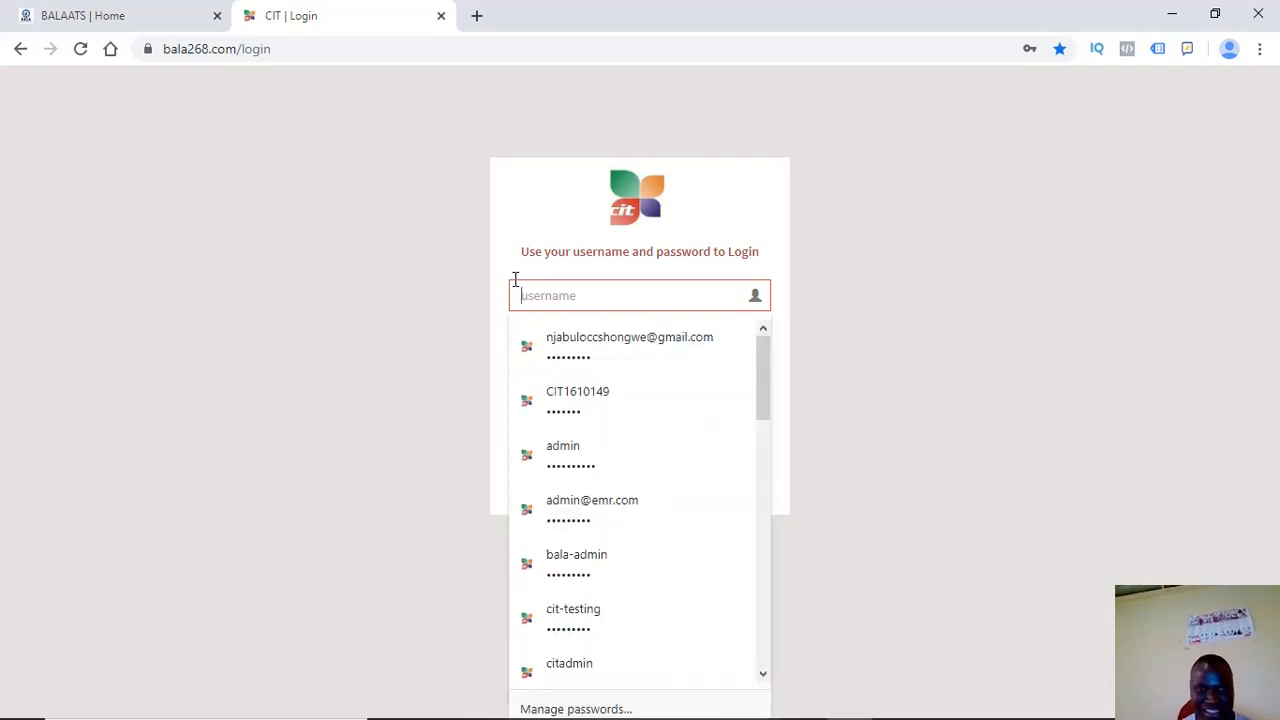
{"action": "type", "text": "sh"}
{"action": "key", "text": "BackSpace"}
{"action": "key", "text": "BackSpace"}
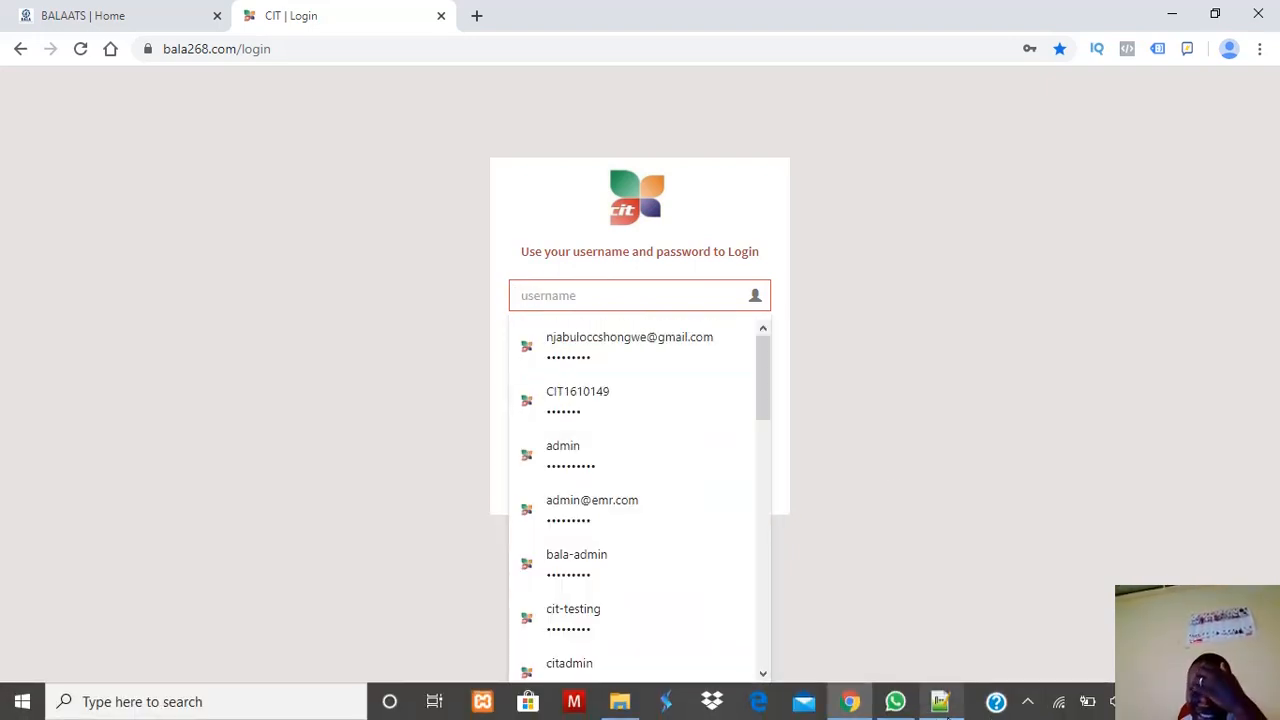
{"action": "mouse_move", "coordinate": [958, 704]}
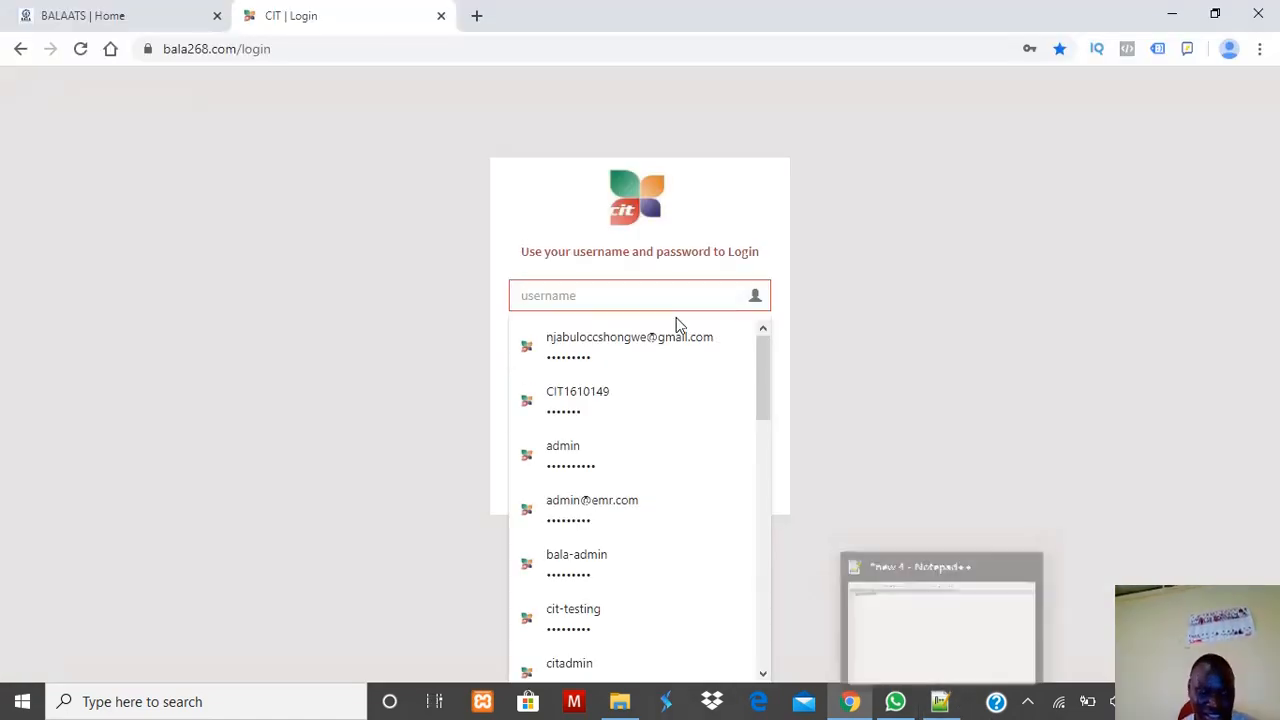
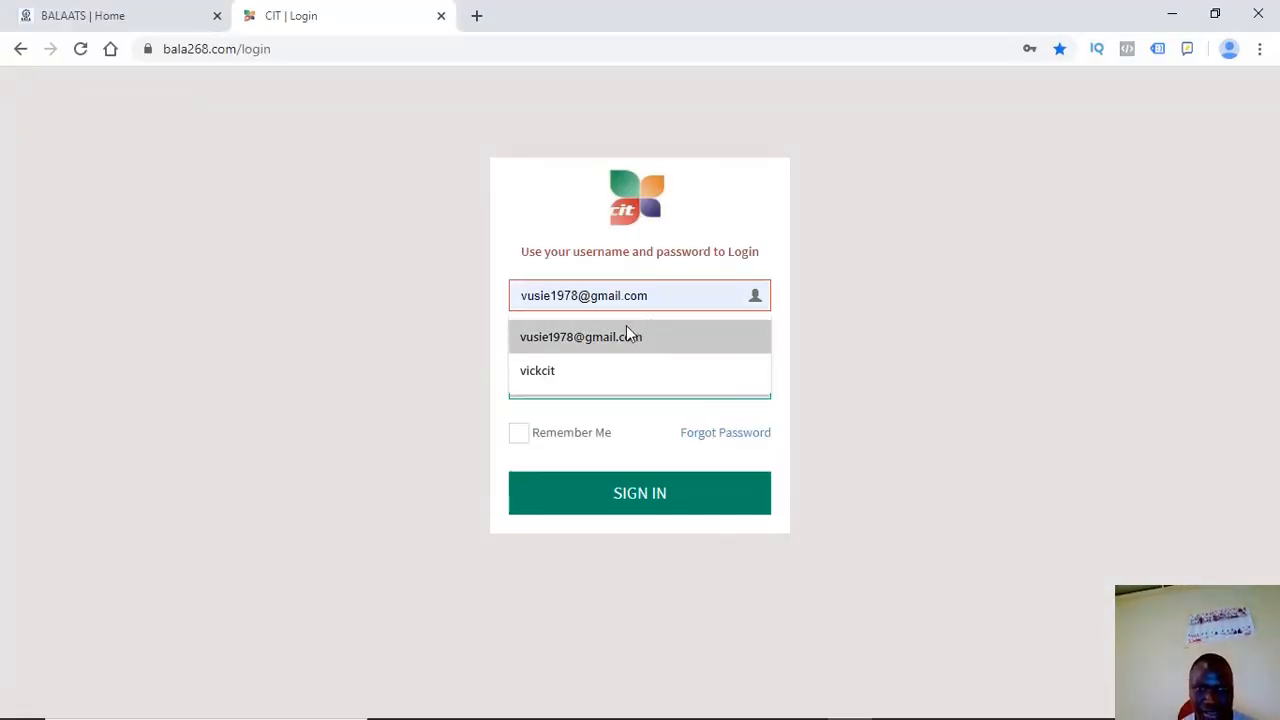
{"action": "left_click", "coordinate": [626, 333]}
Replace the autofilled password with the re-entered password and sign in
{"action": "left_click_drag", "start_coordinate": [557, 345], "coordinate": [445, 341]}
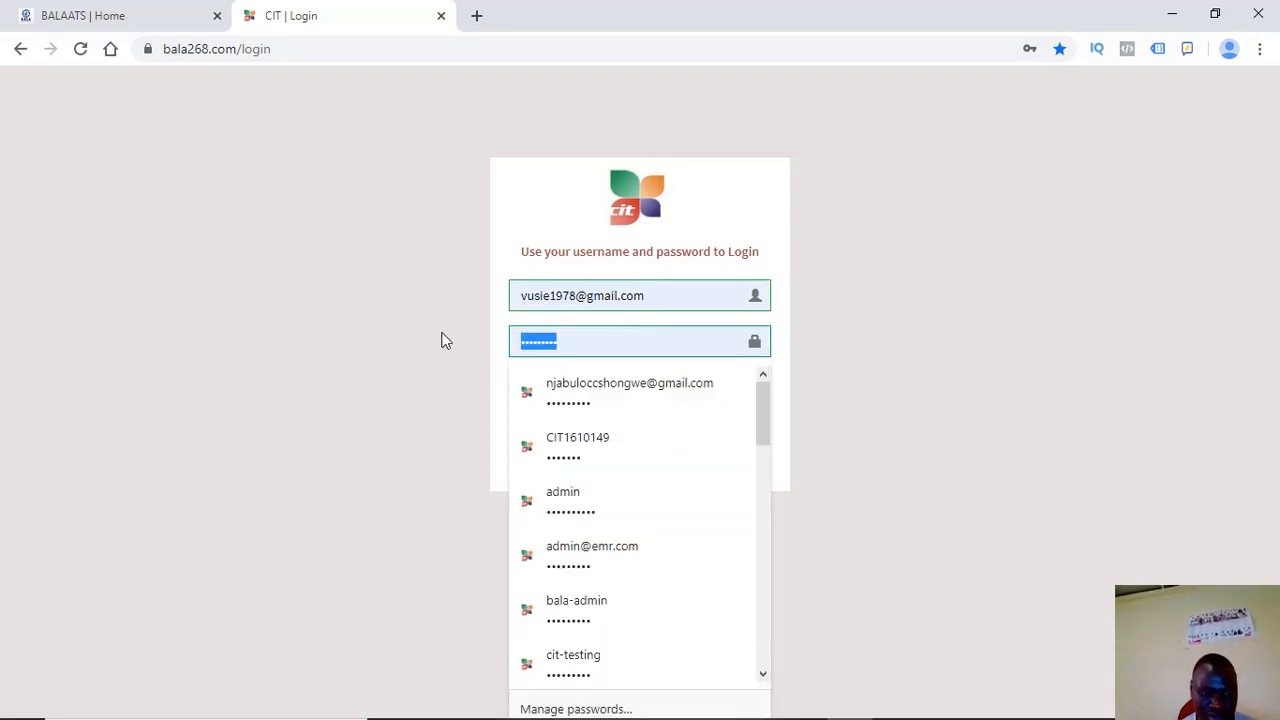
{"action": "type", "text": "••"}
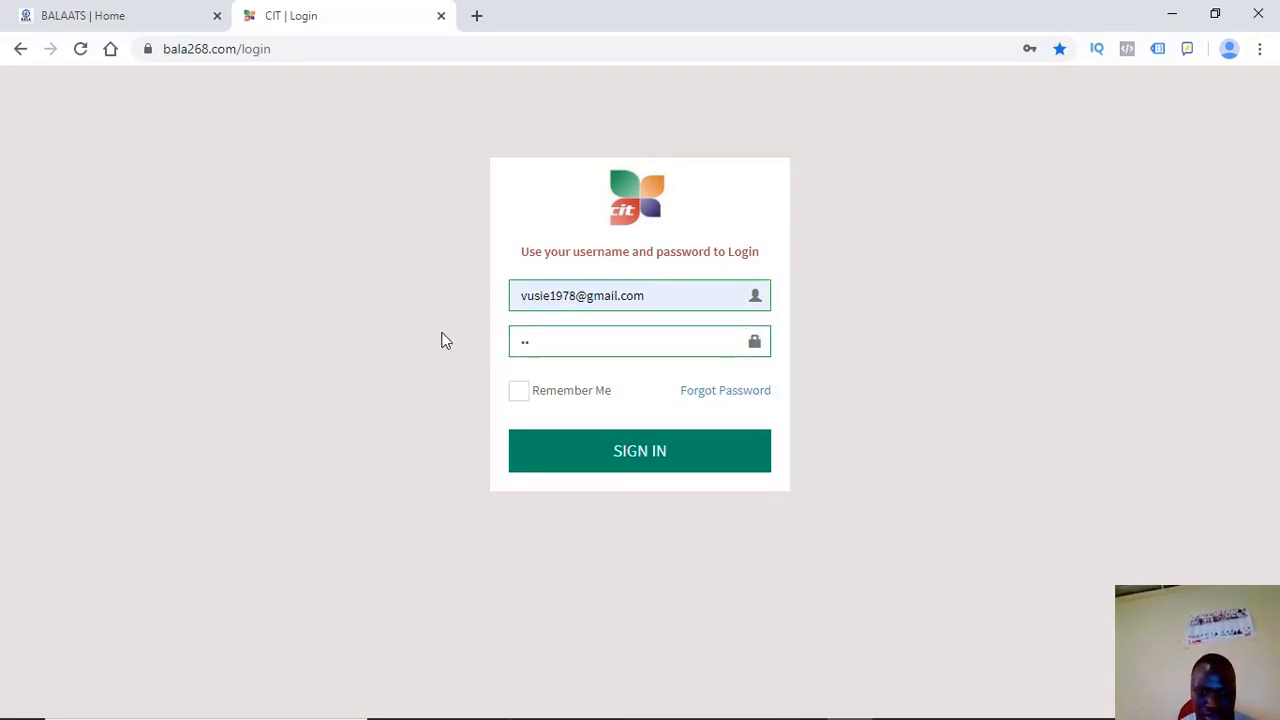
{"action": "type", "text": "•••••"}
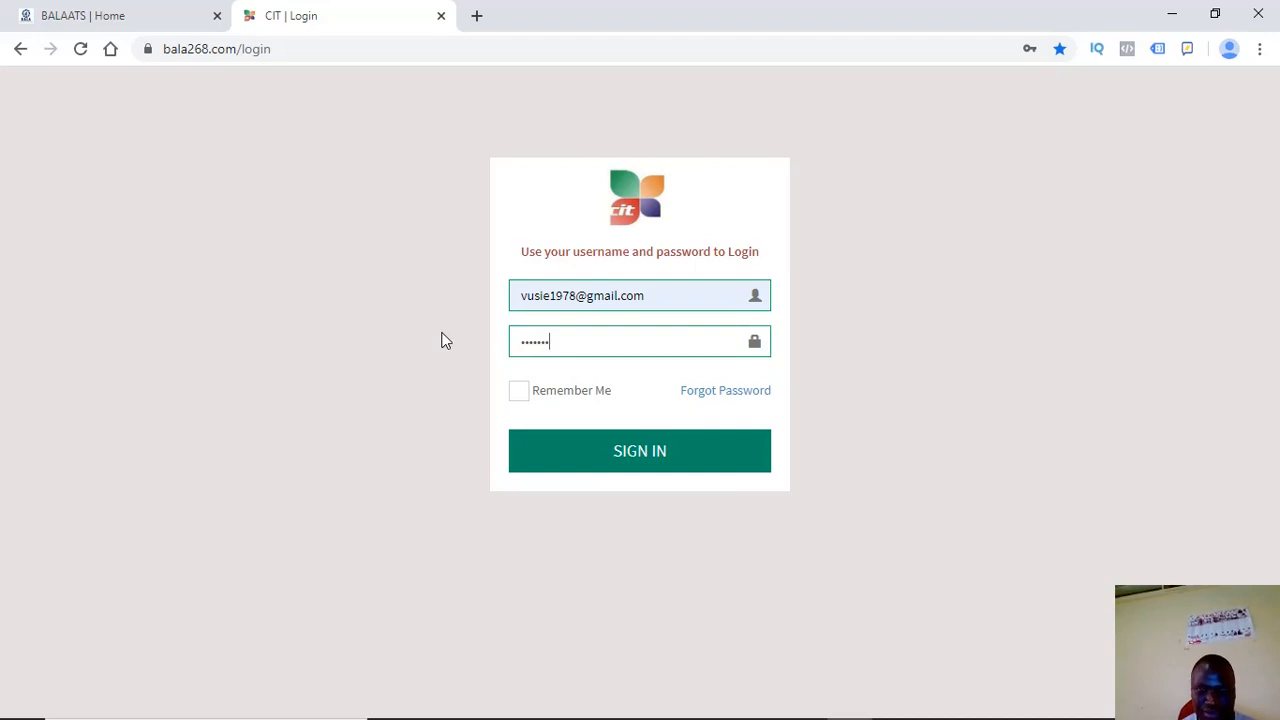
{"action": "left_click", "coordinate": [578, 461]}
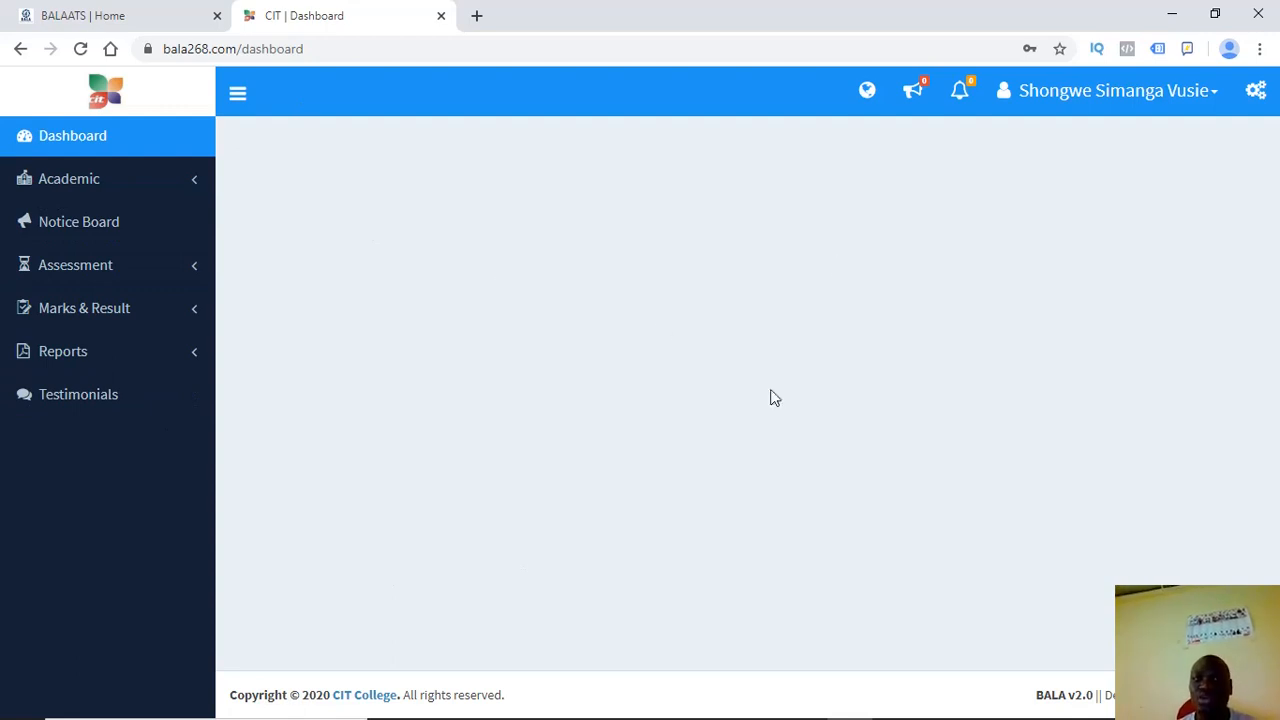
Open the user name dropdown in the CIT dashboard header
{"action": "left_click", "coordinate": [1066, 90]}
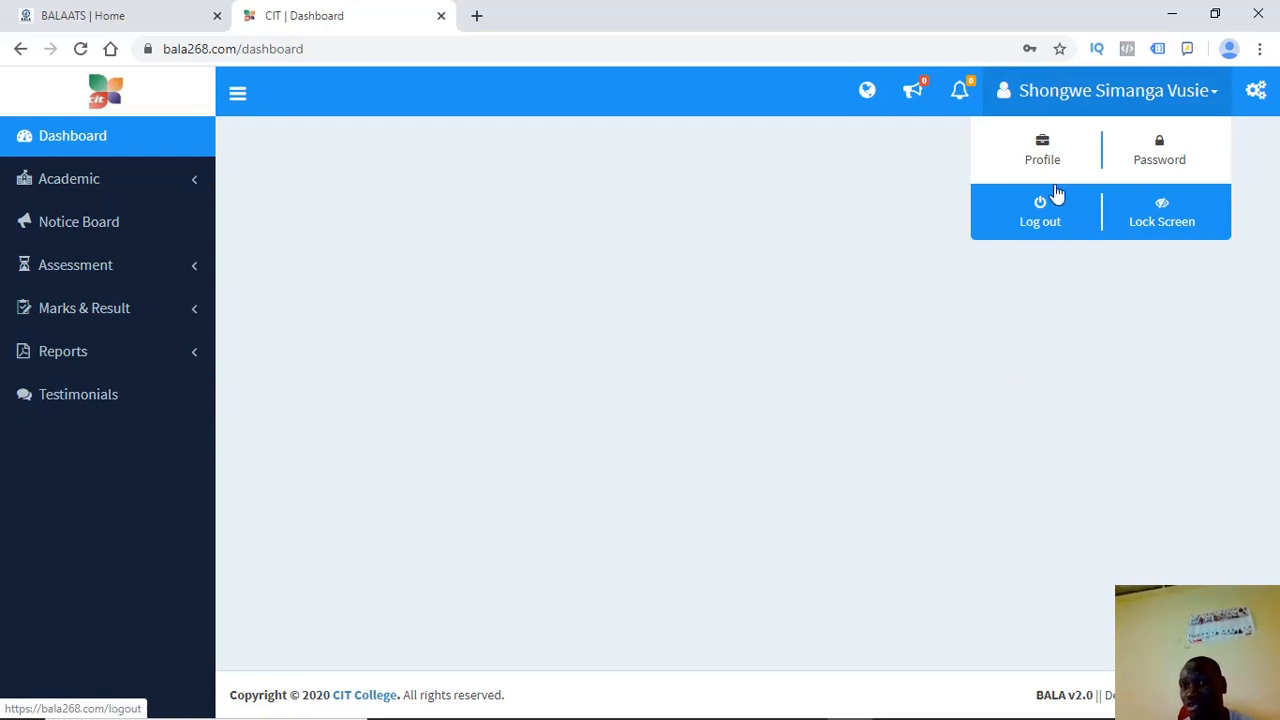
View the HOD profile page and highlight its username
{"action": "left_click", "coordinate": [1039, 155]}
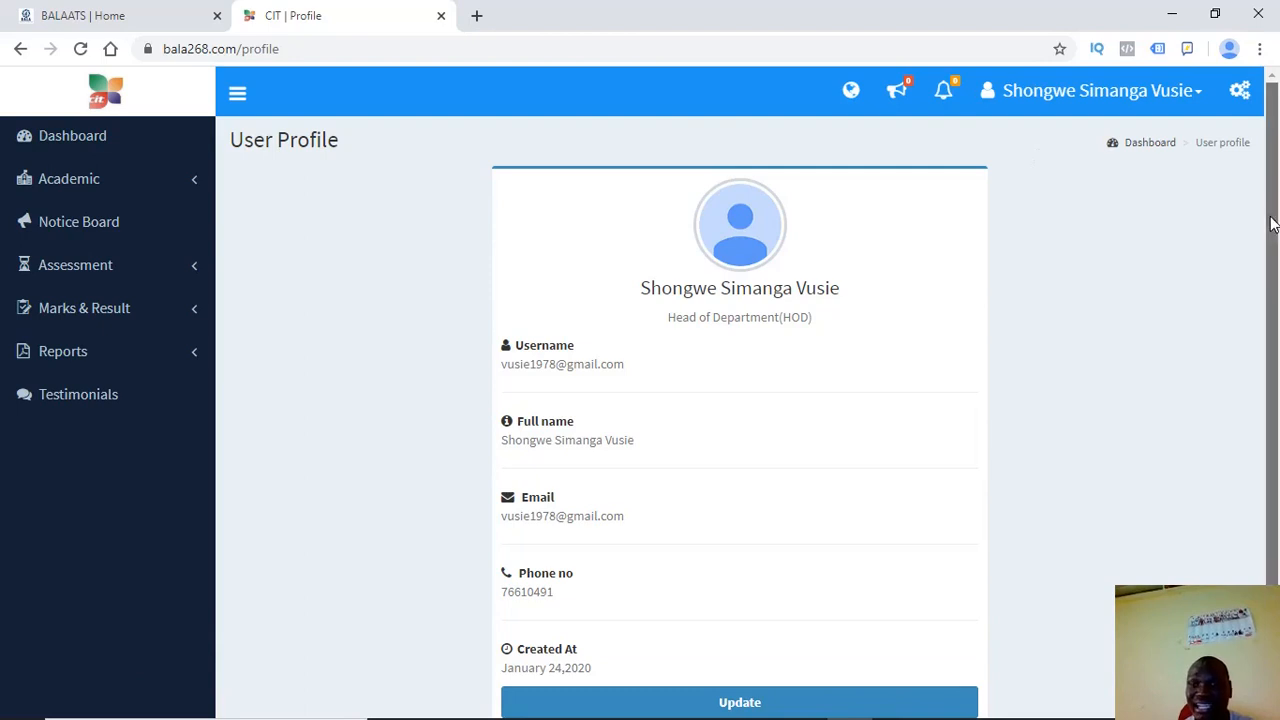
{"action": "scroll", "coordinate": [821, 321], "scroll_direction": "down", "scroll_amount": 2}
{"action": "left_click_drag", "start_coordinate": [634, 274], "coordinate": [500, 276]}
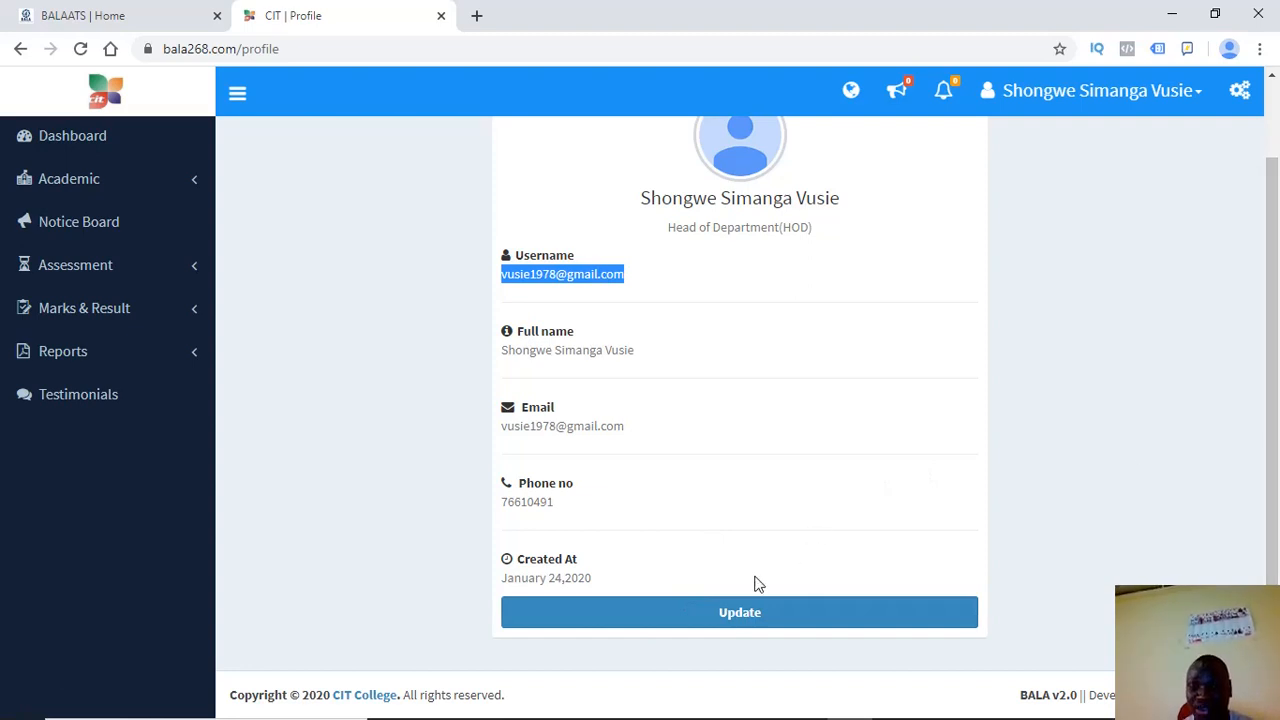
Review the username, phone and e-mail fields in the Update Information form, then open Change Password
{"action": "left_click", "coordinate": [735, 614]}
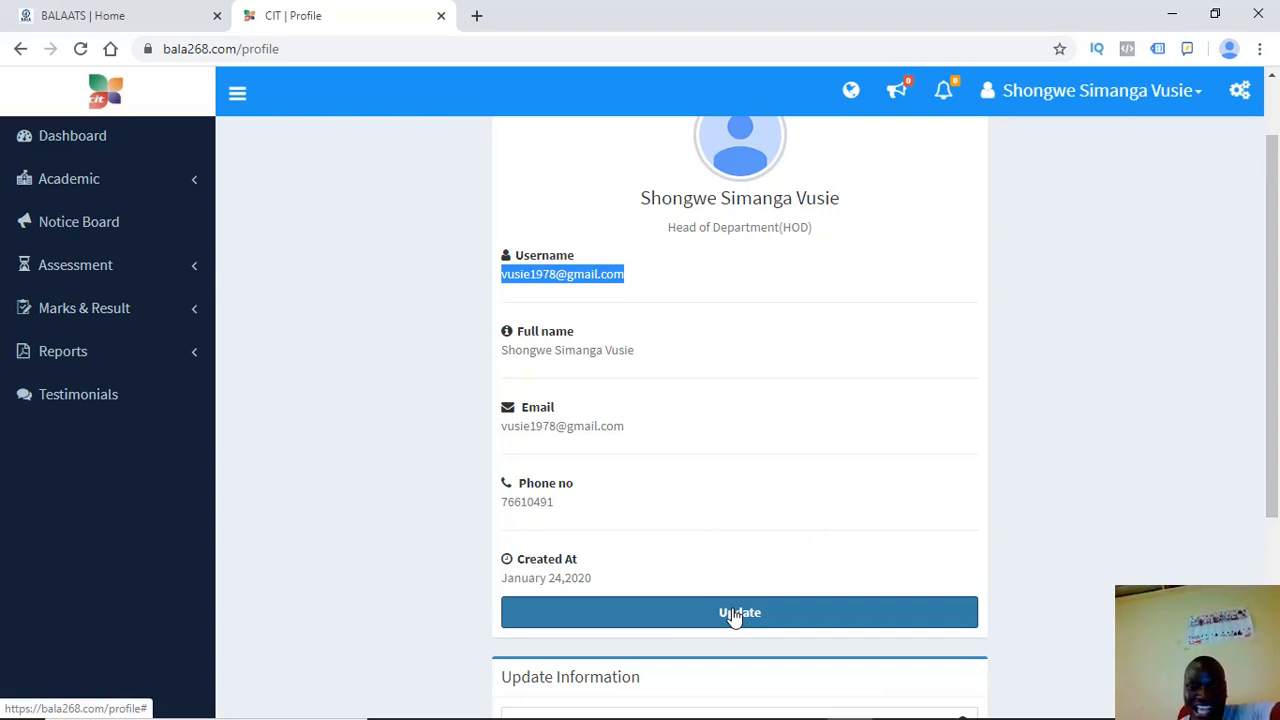
{"action": "left_click_drag", "start_coordinate": [1271, 406], "coordinate": [1277, 602]}
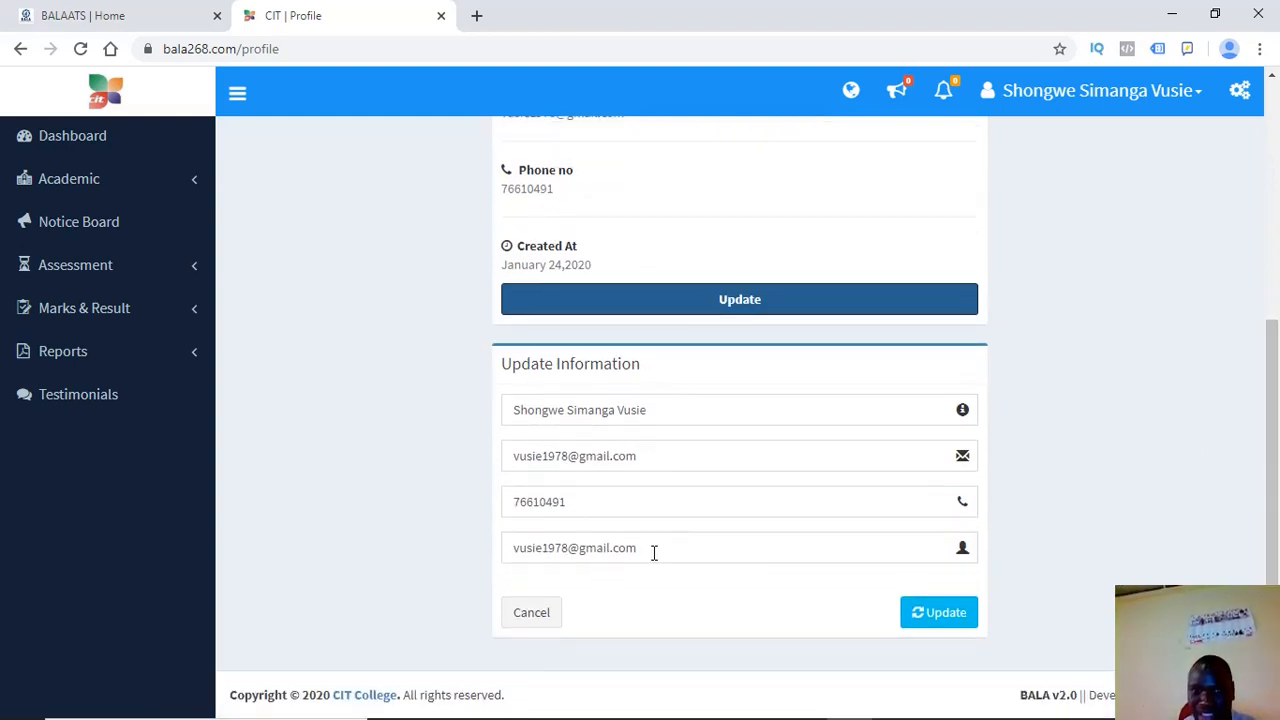
{"action": "left_click_drag", "start_coordinate": [652, 550], "coordinate": [513, 548]}
{"action": "mouse_move", "coordinate": [563, 513]}
{"action": "left_mouse_down"}
{"action": "mouse_move", "coordinate": [486, 508]}
{"action": "mouse_move", "coordinate": [553, 500]}
{"action": "left_mouse_up"}
{"action": "left_click_drag", "start_coordinate": [627, 458], "coordinate": [584, 448]}
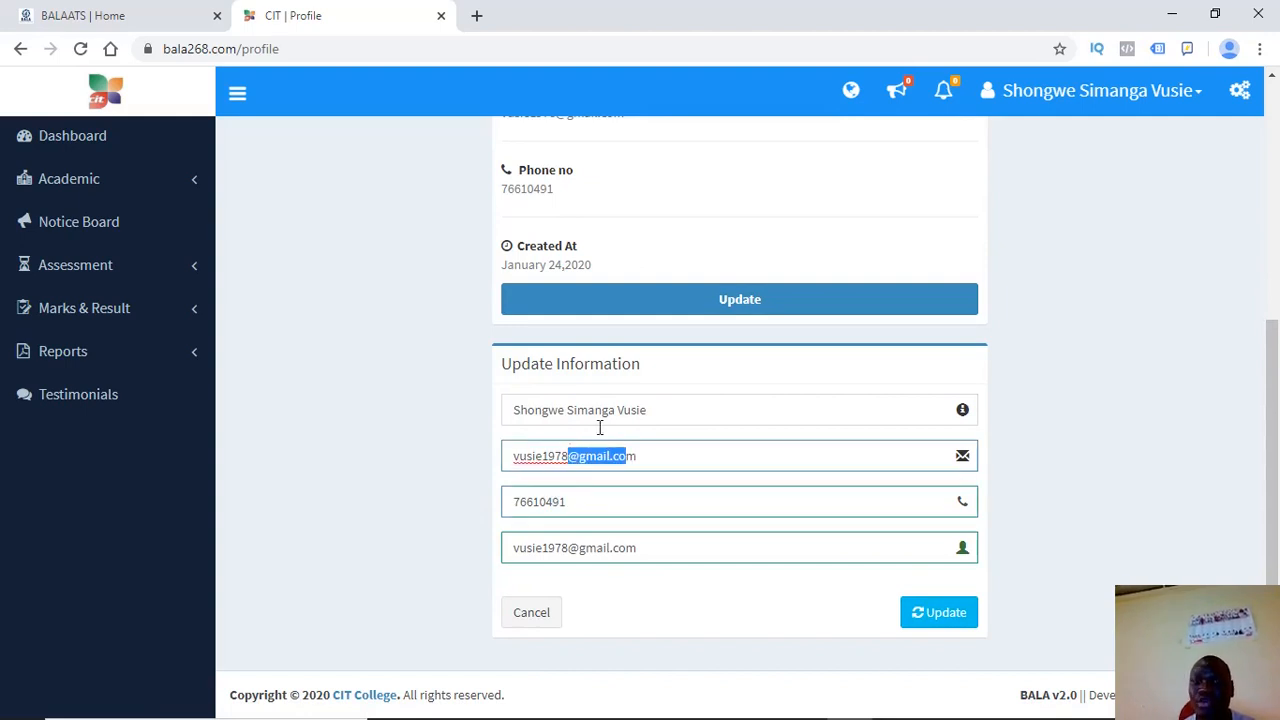
{"action": "left_click_drag", "start_coordinate": [636, 548], "coordinate": [490, 555]}
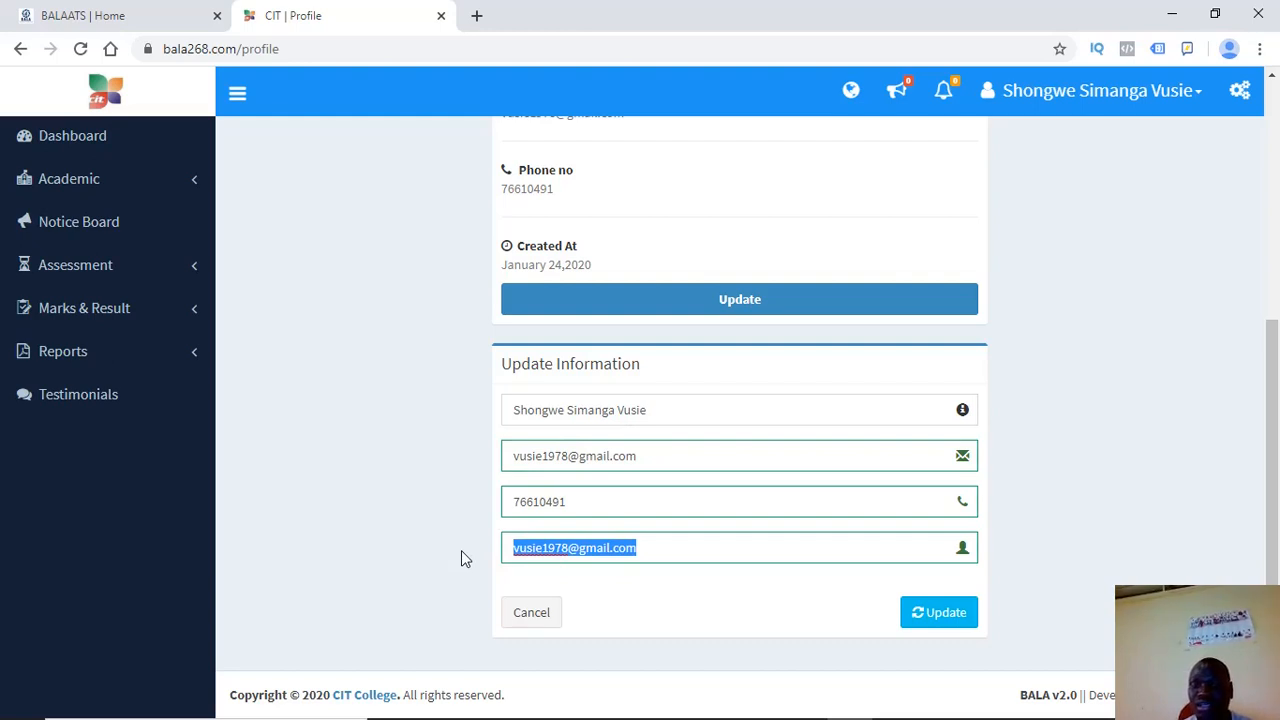
{"action": "left_click", "coordinate": [1100, 100]}
{"action": "left_click", "coordinate": [1143, 160]}
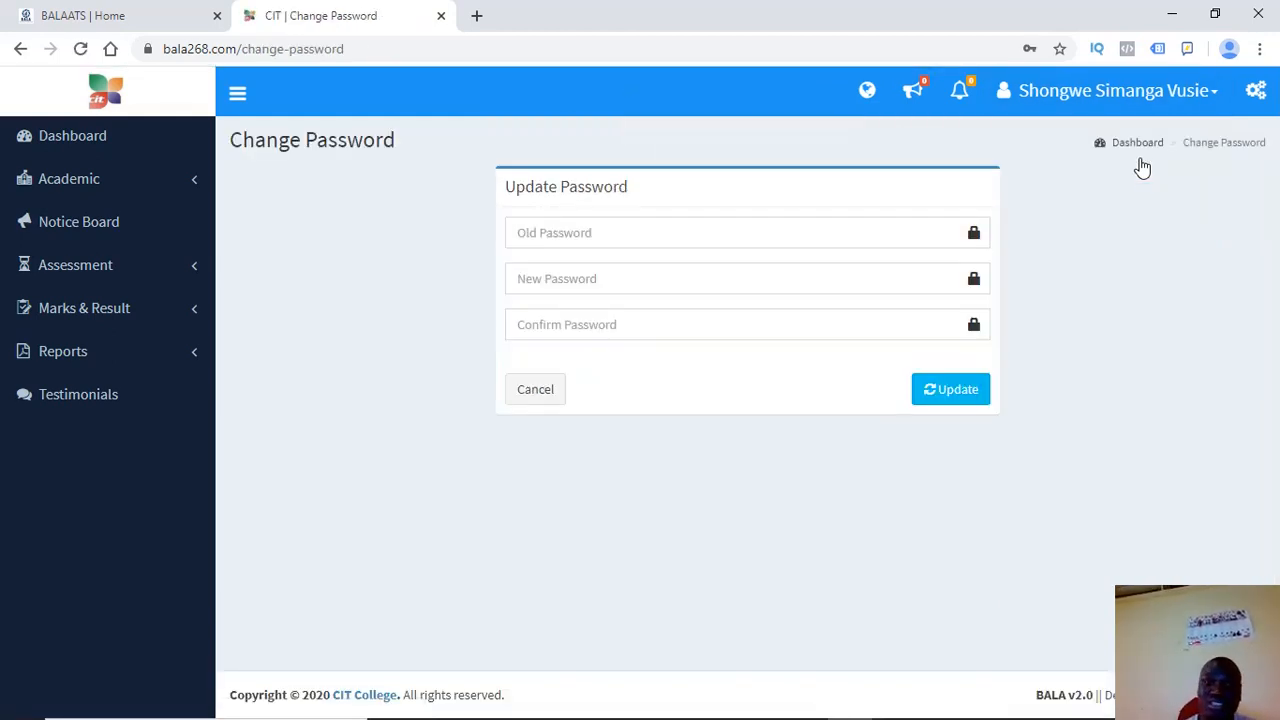
Leave the old, new and confirm password fields empty and expand the Academic section
{"action": "left_click", "coordinate": [531, 238]}
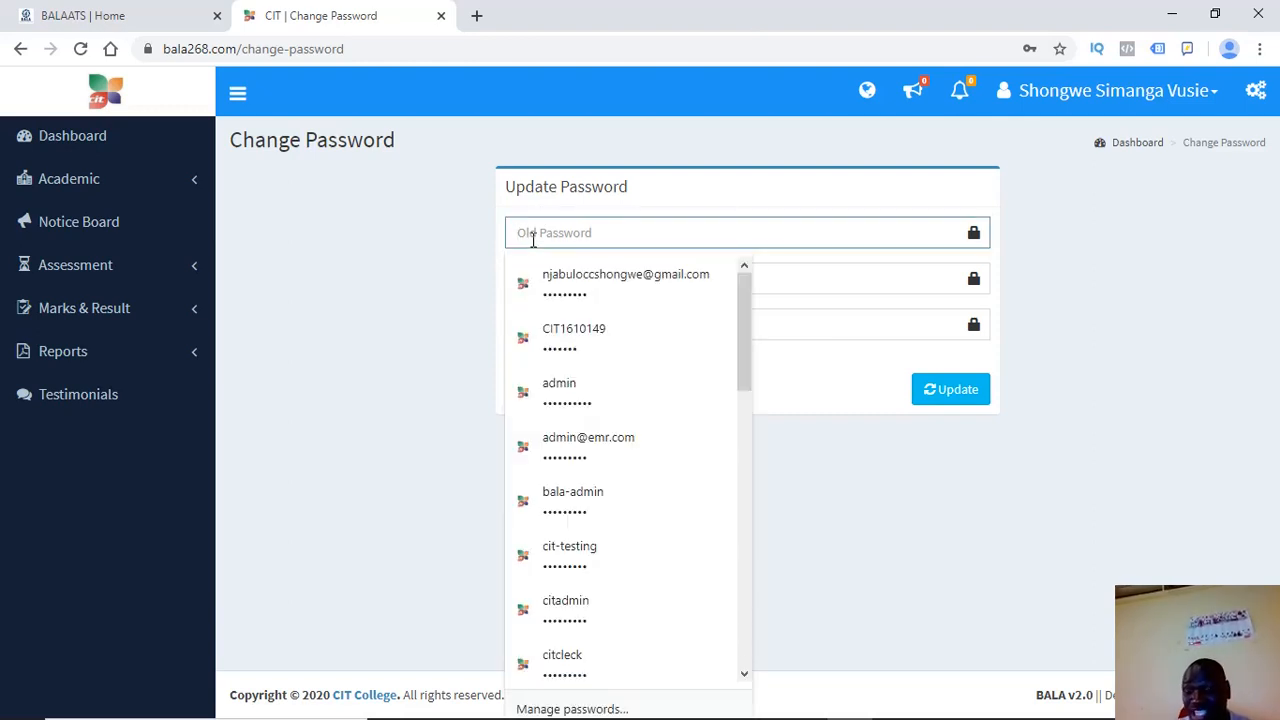
{"action": "left_click", "coordinate": [786, 273]}
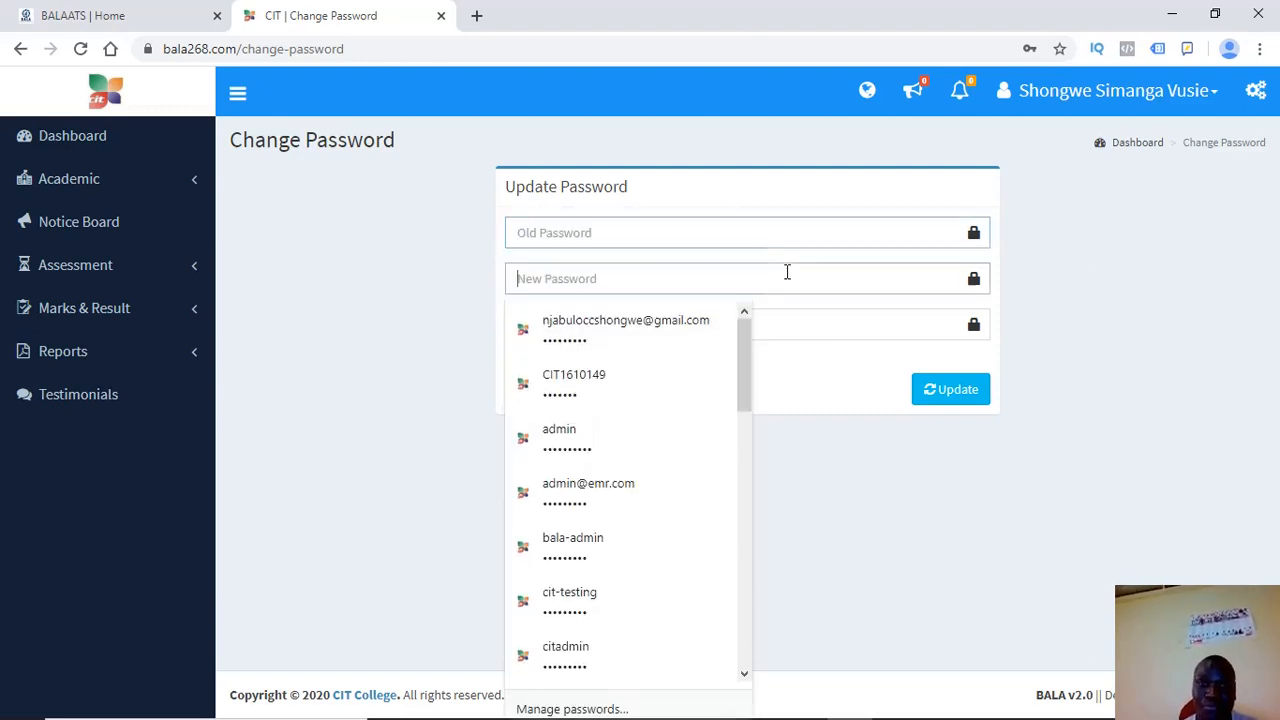
{"action": "left_click", "coordinate": [428, 302]}
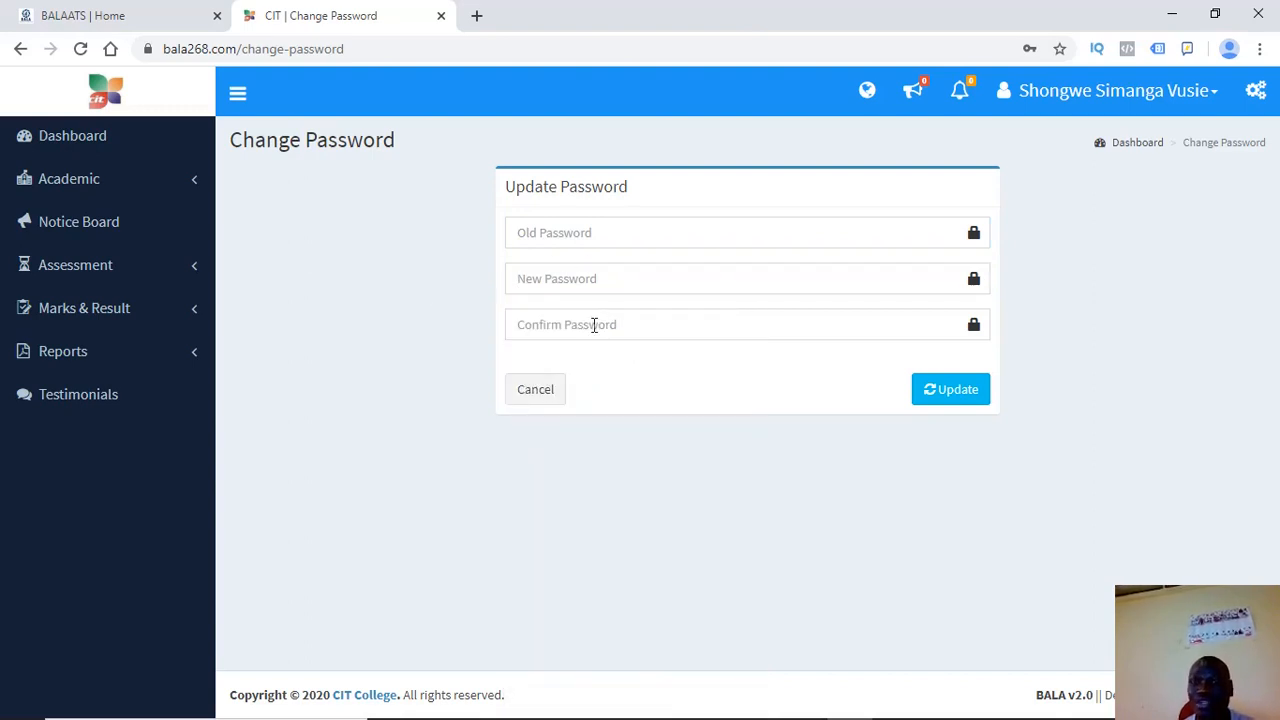
{"action": "left_click", "coordinate": [594, 325]}
{"action": "left_click", "coordinate": [413, 344]}
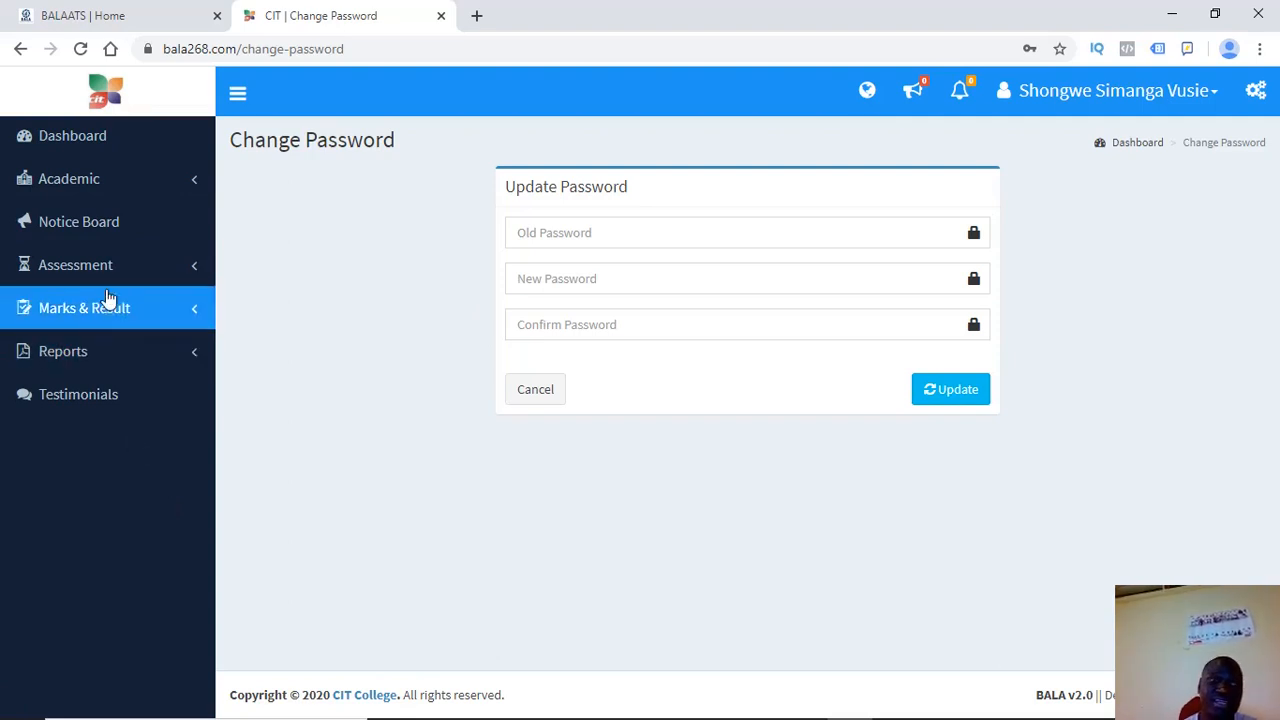
{"action": "left_click", "coordinate": [68, 177]}
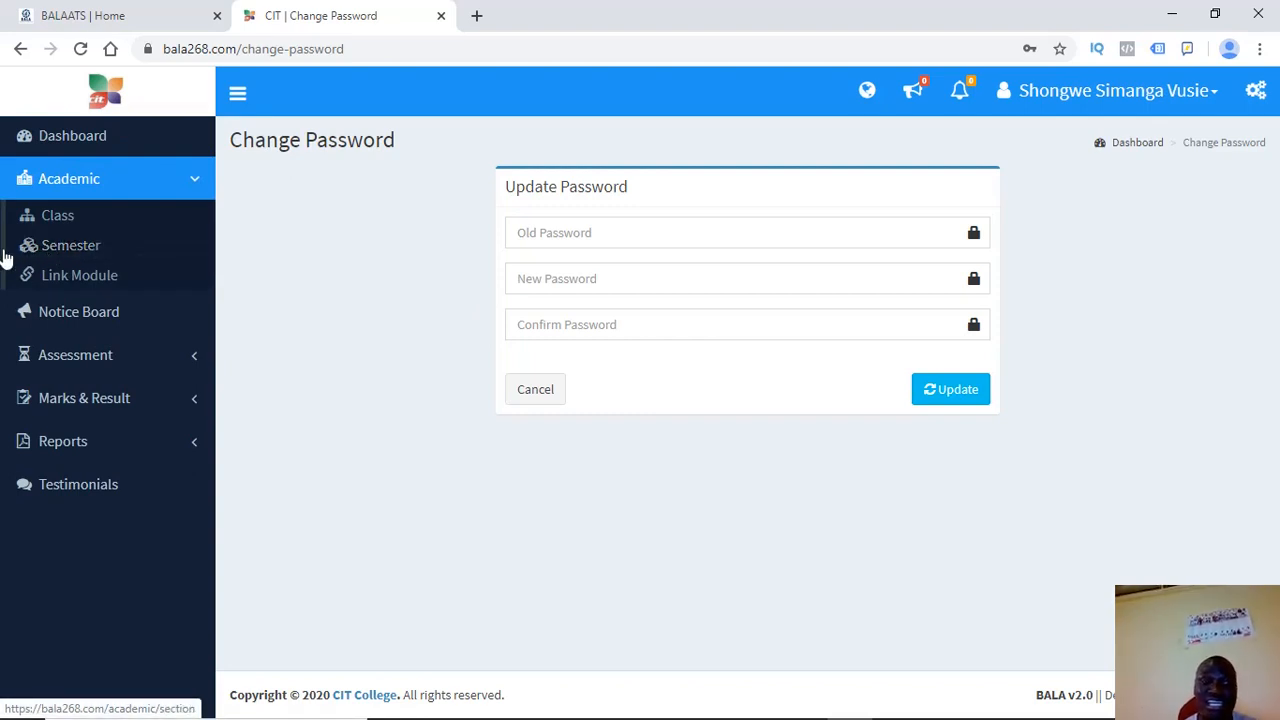
Open the Semester list, then the Module list of linked modules
{"action": "left_click", "coordinate": [89, 258]}
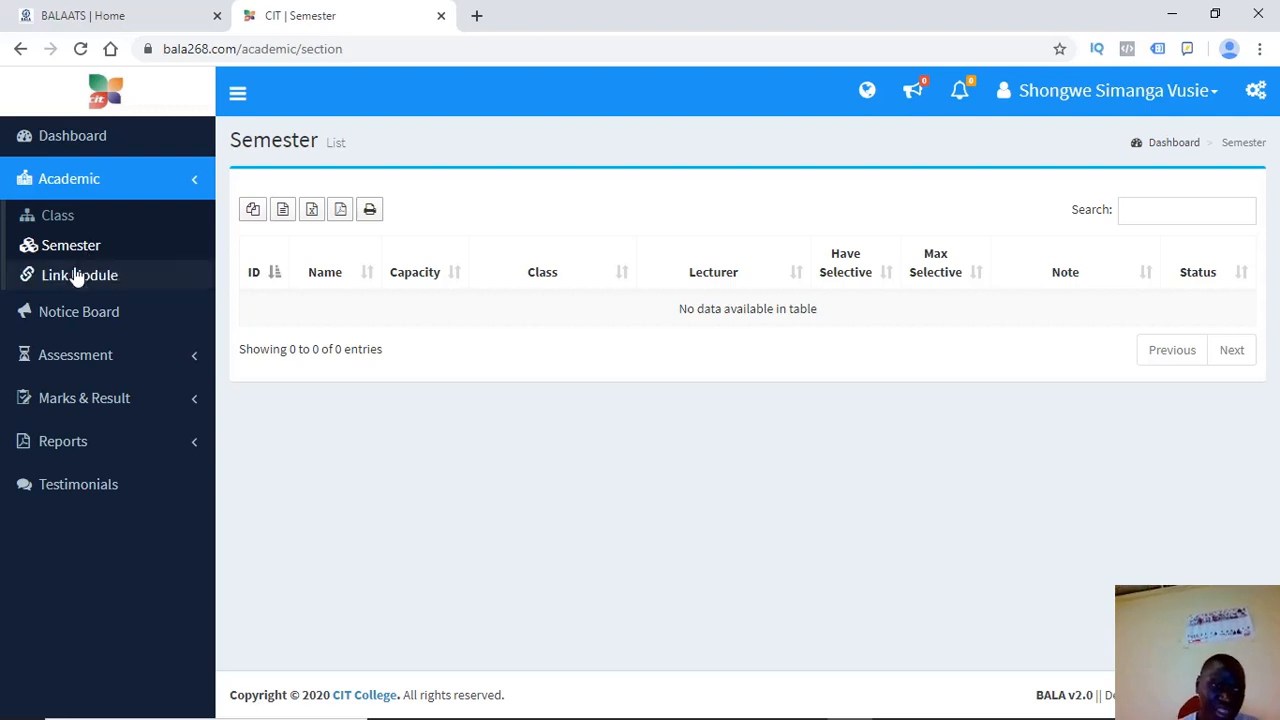
{"action": "left_click", "coordinate": [74, 277]}
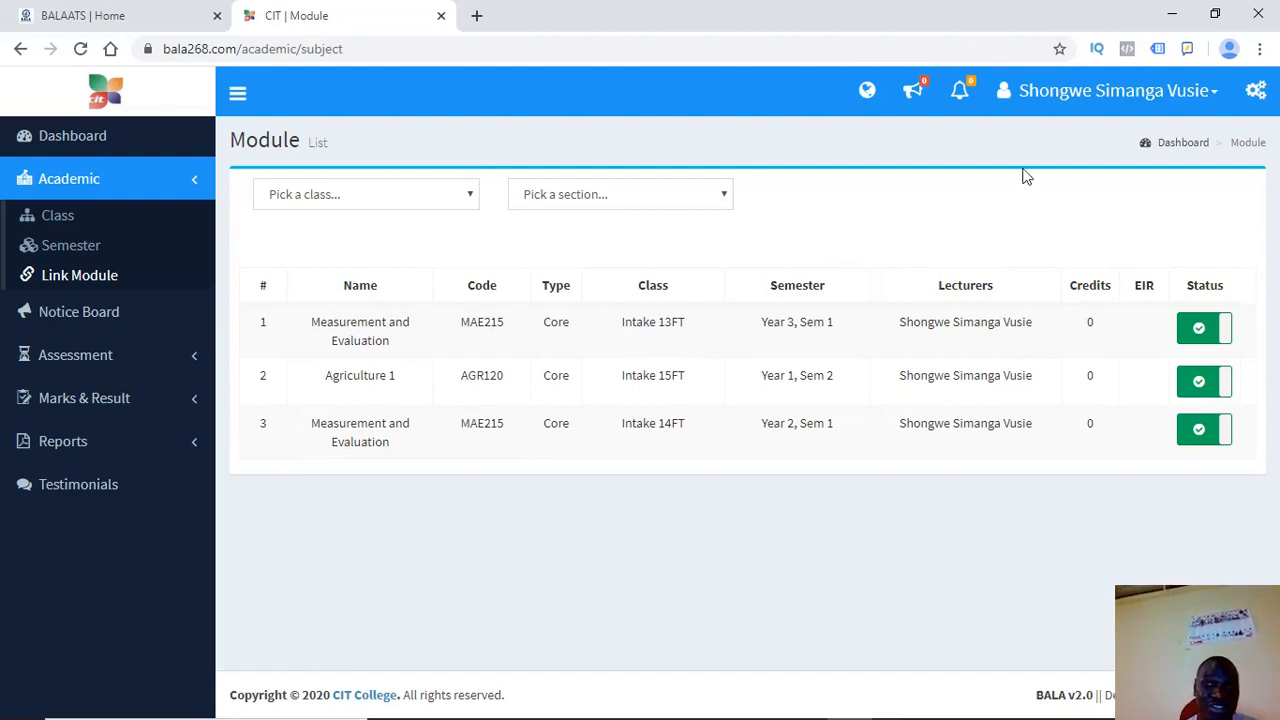
{"action": "left_click", "coordinate": [1110, 92]}
{"action": "left_click", "coordinate": [868, 268]}
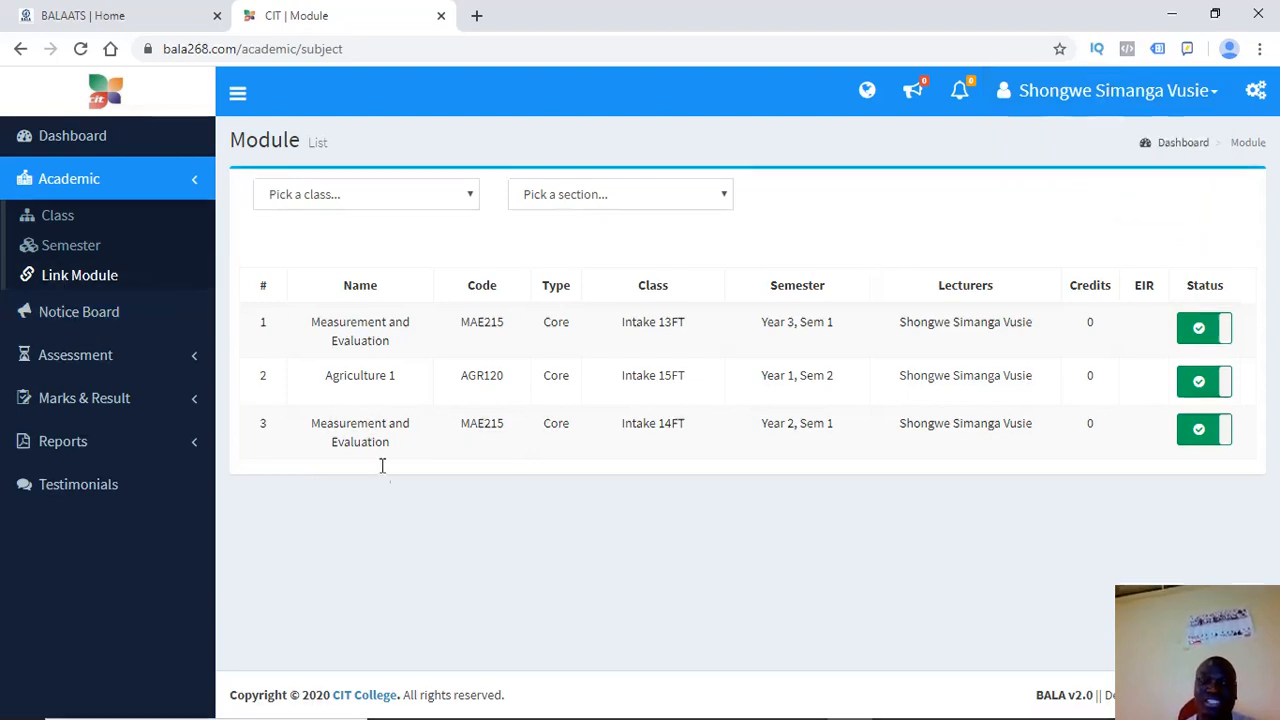
Point out the three linked module rows, including Agriculture 1 (AGR120), and expand Assessment
{"action": "left_click_drag", "start_coordinate": [255, 250], "coordinate": [572, 452]}
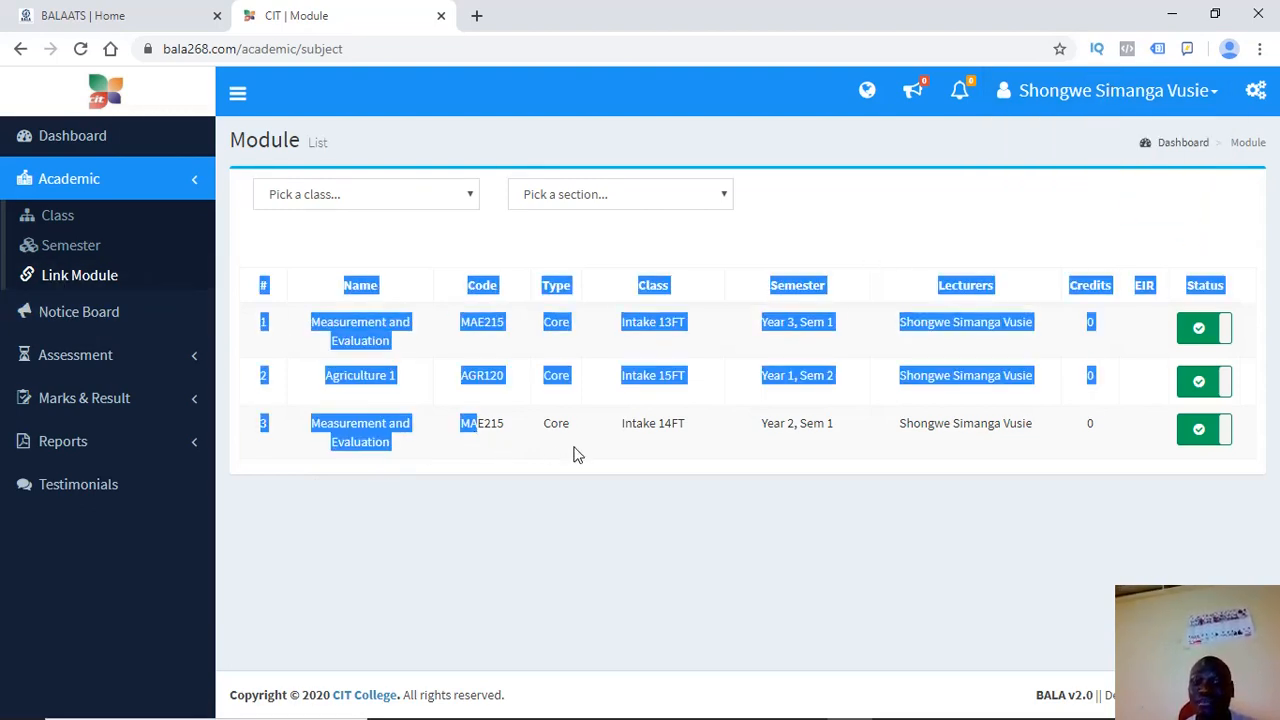
{"action": "left_click", "coordinate": [572, 452]}
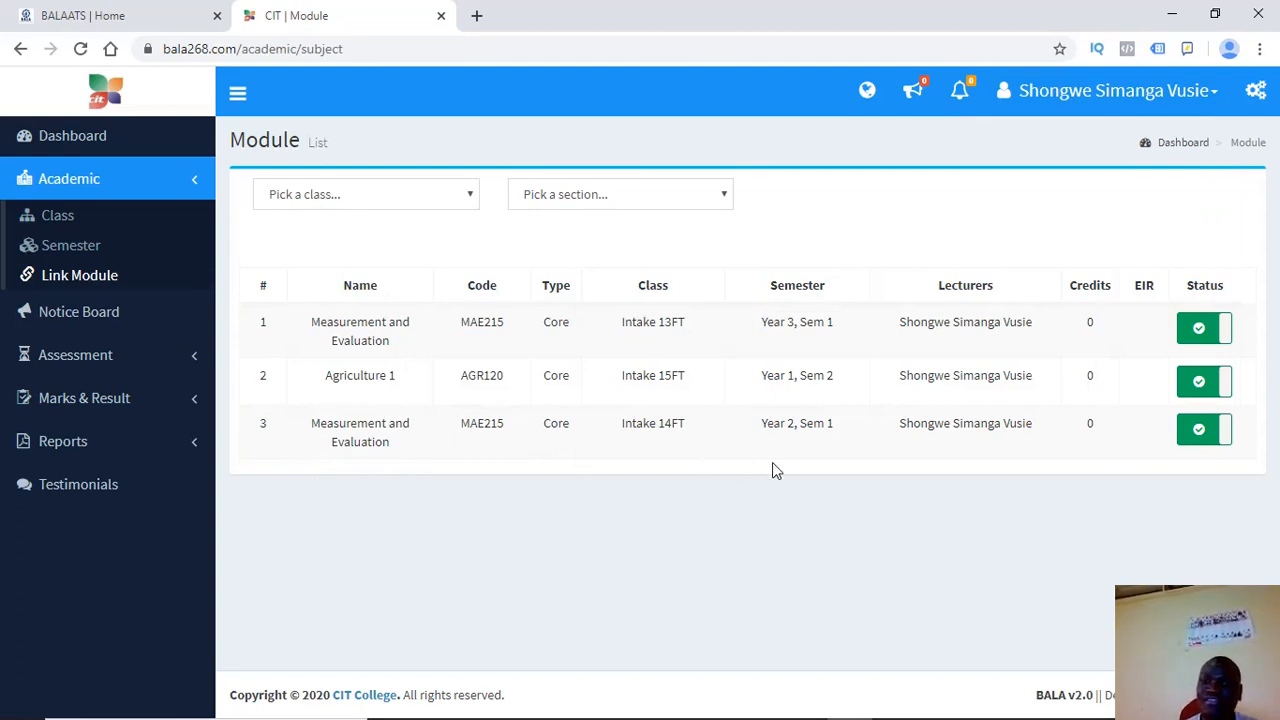
{"action": "left_click_drag", "start_coordinate": [1104, 432], "coordinate": [318, 316]}
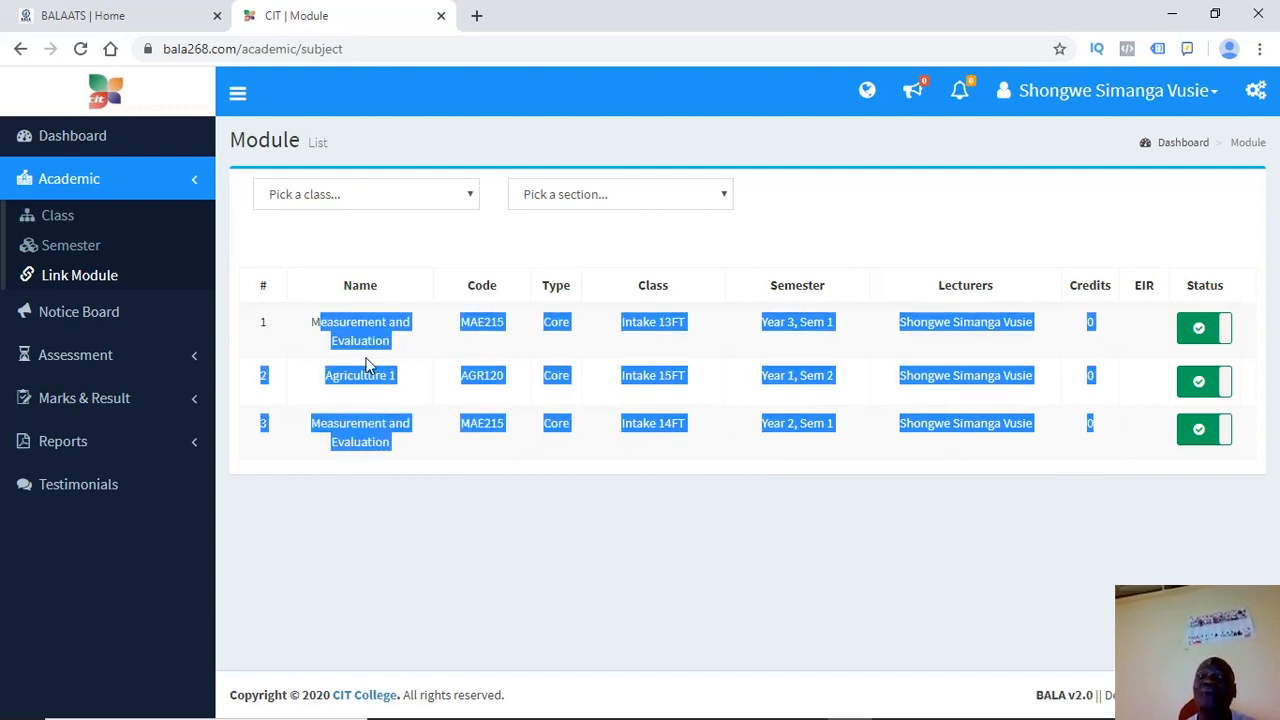
{"action": "left_click", "coordinate": [358, 389]}
{"action": "left_click_drag", "start_coordinate": [391, 450], "coordinate": [267, 297]}
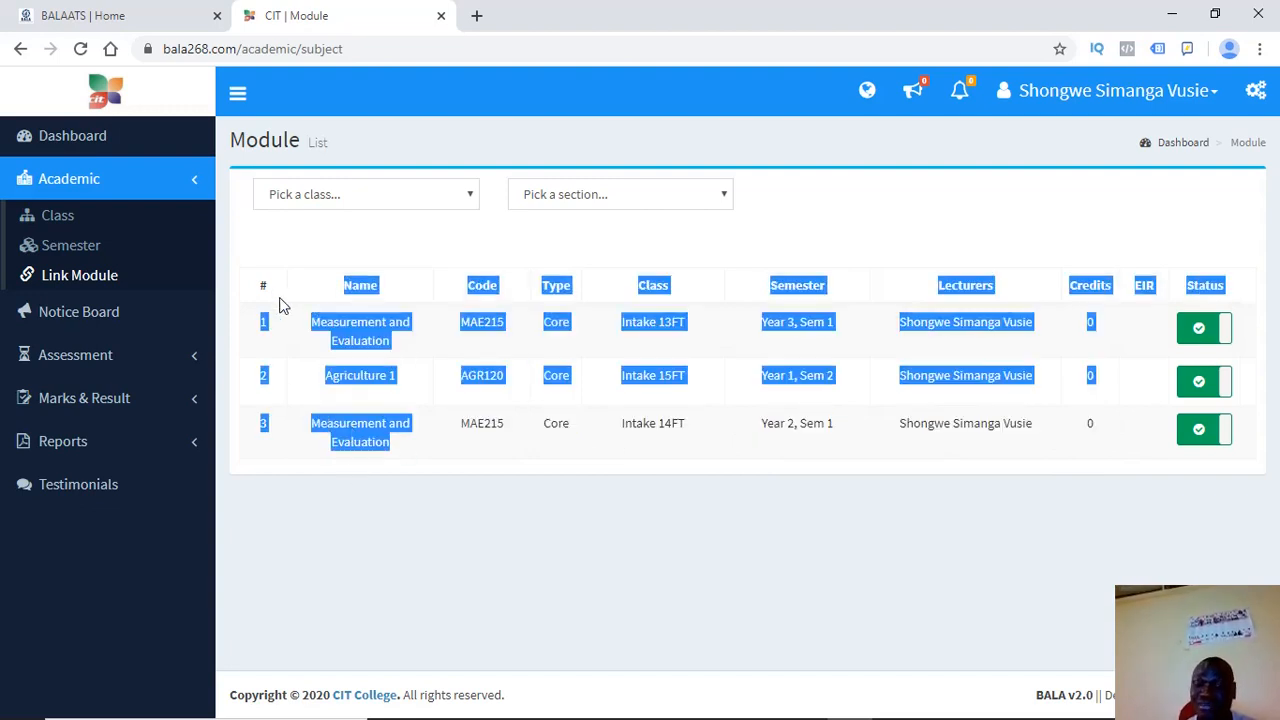
{"action": "left_click", "coordinate": [280, 305]}
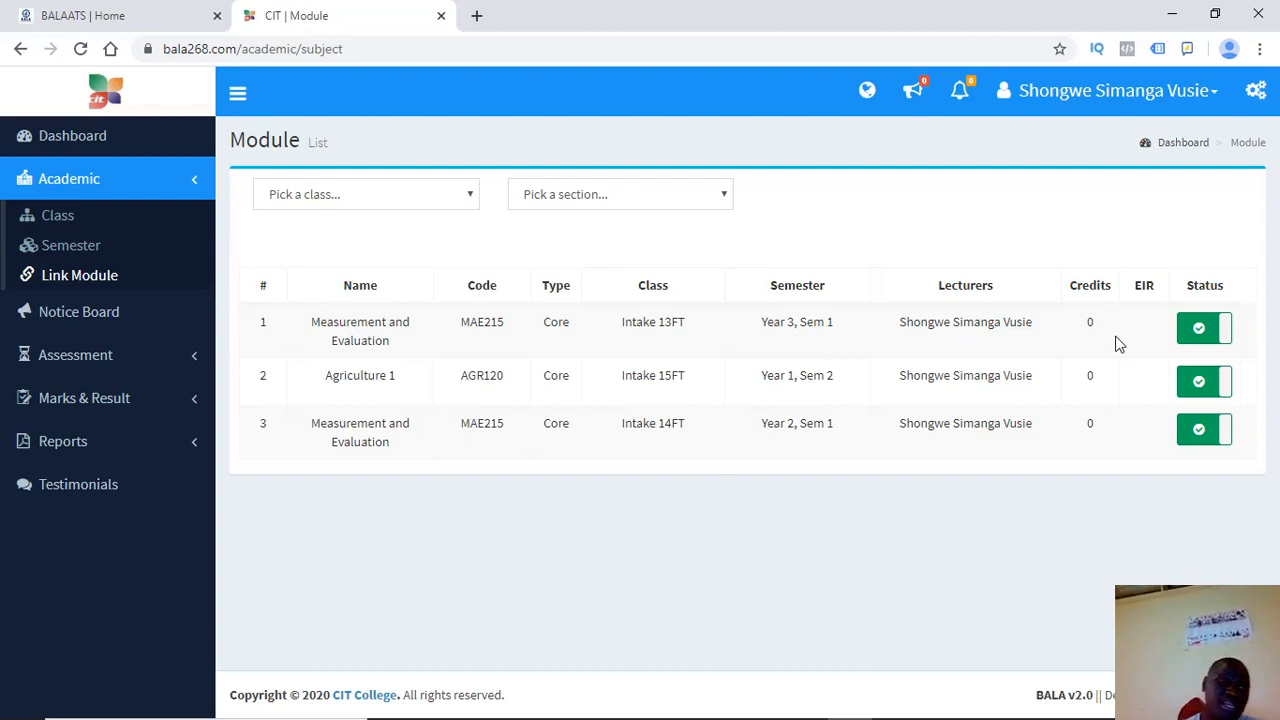
{"action": "left_click", "coordinate": [90, 357]}
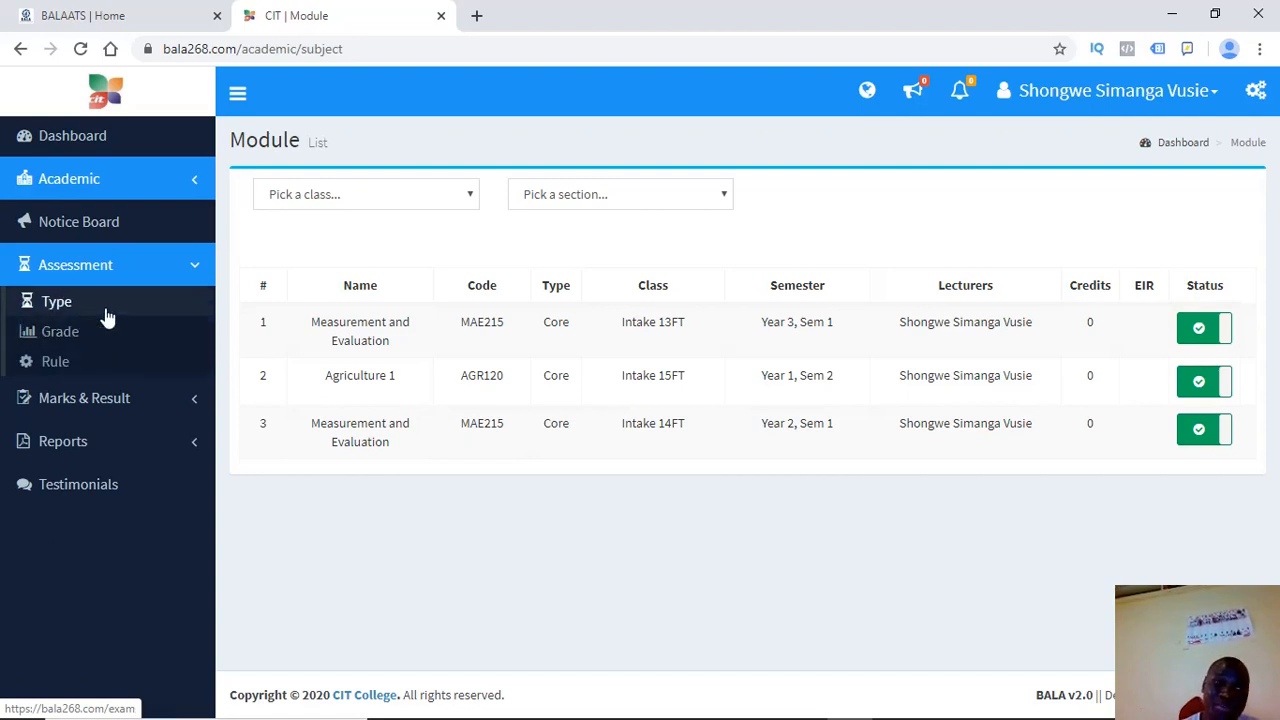
Review the CIT grading scale in the Grade list
{"action": "left_click", "coordinate": [53, 338]}
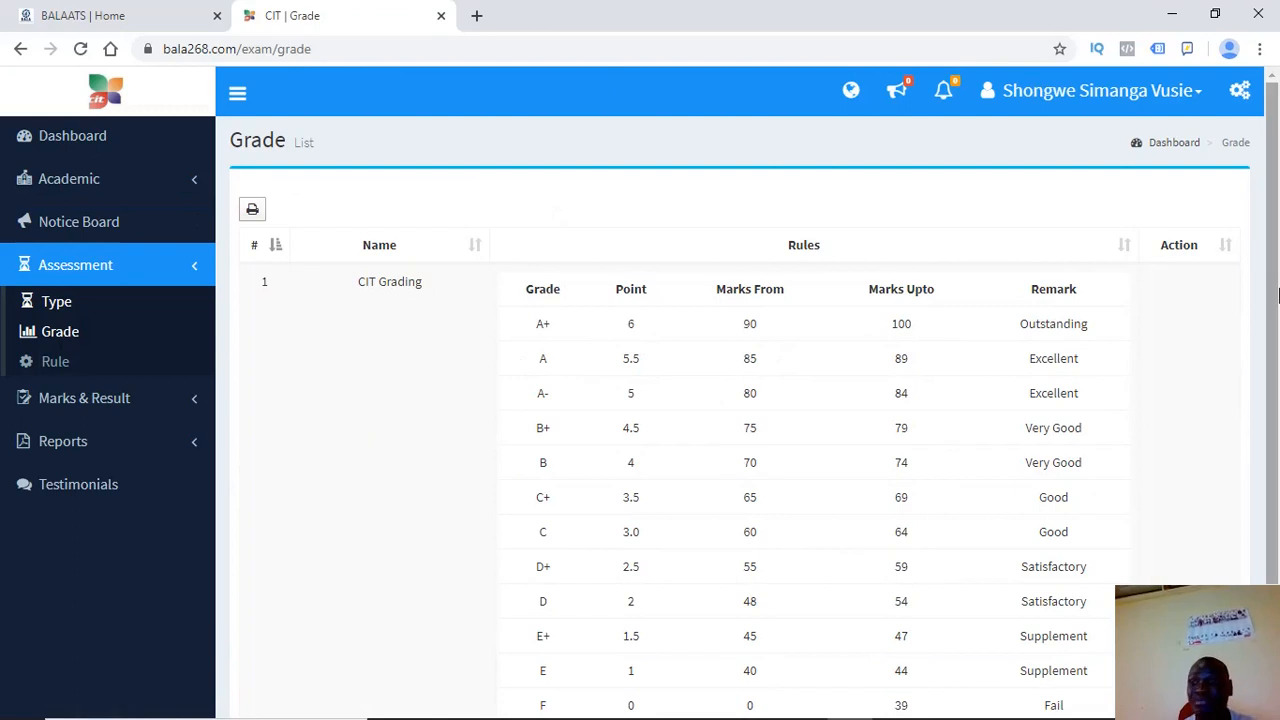
{"action": "scroll", "coordinate": [1278, 293], "scroll_direction": "down", "scroll_amount": 2}
{"action": "scroll", "coordinate": [1278, 291], "scroll_direction": "up", "scroll_amount": 2}
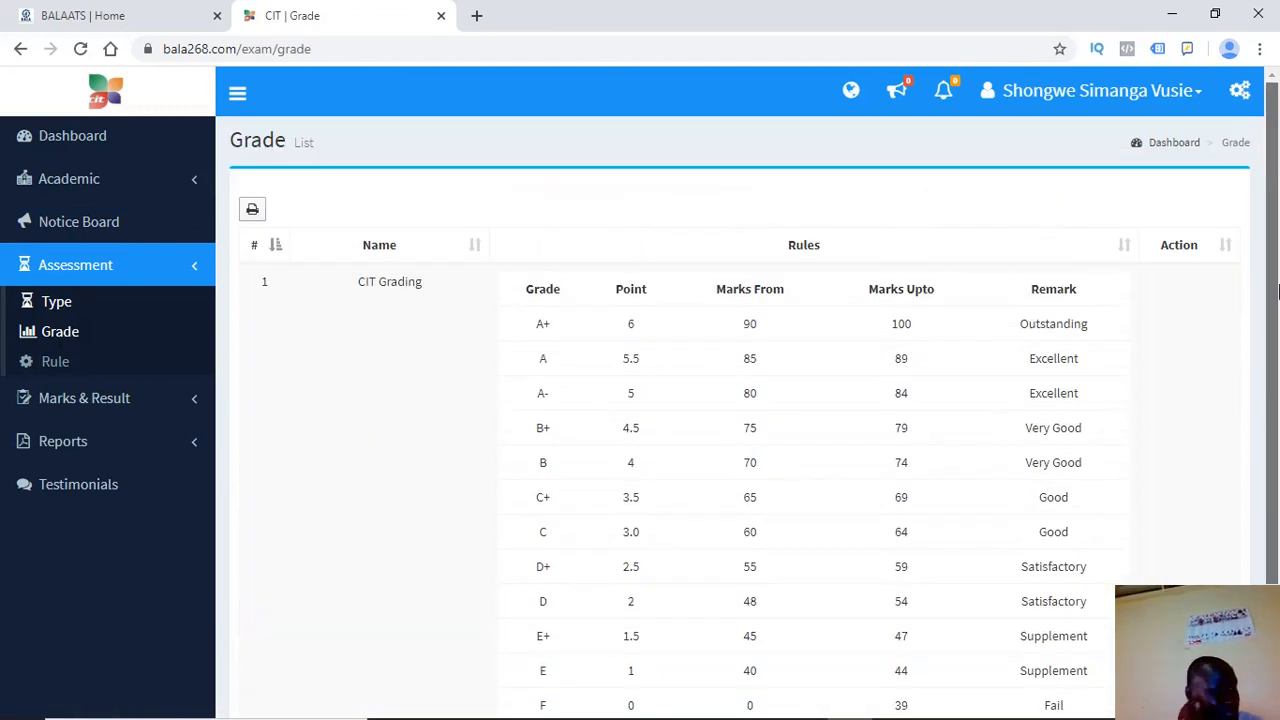
{"action": "scroll", "coordinate": [1278, 291], "scroll_direction": "down", "scroll_amount": 2}
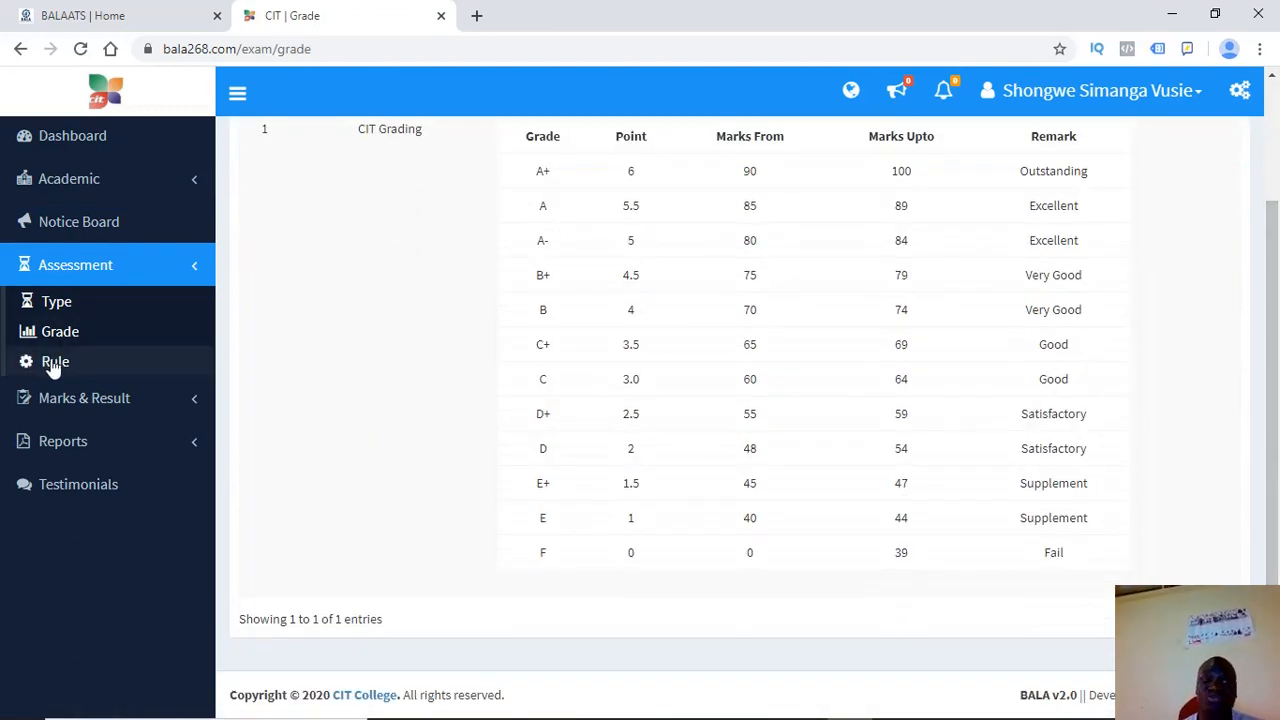
Show the Assessment list with the Intake 15FT M&A and Agri assessments
{"action": "left_click", "coordinate": [109, 270]}
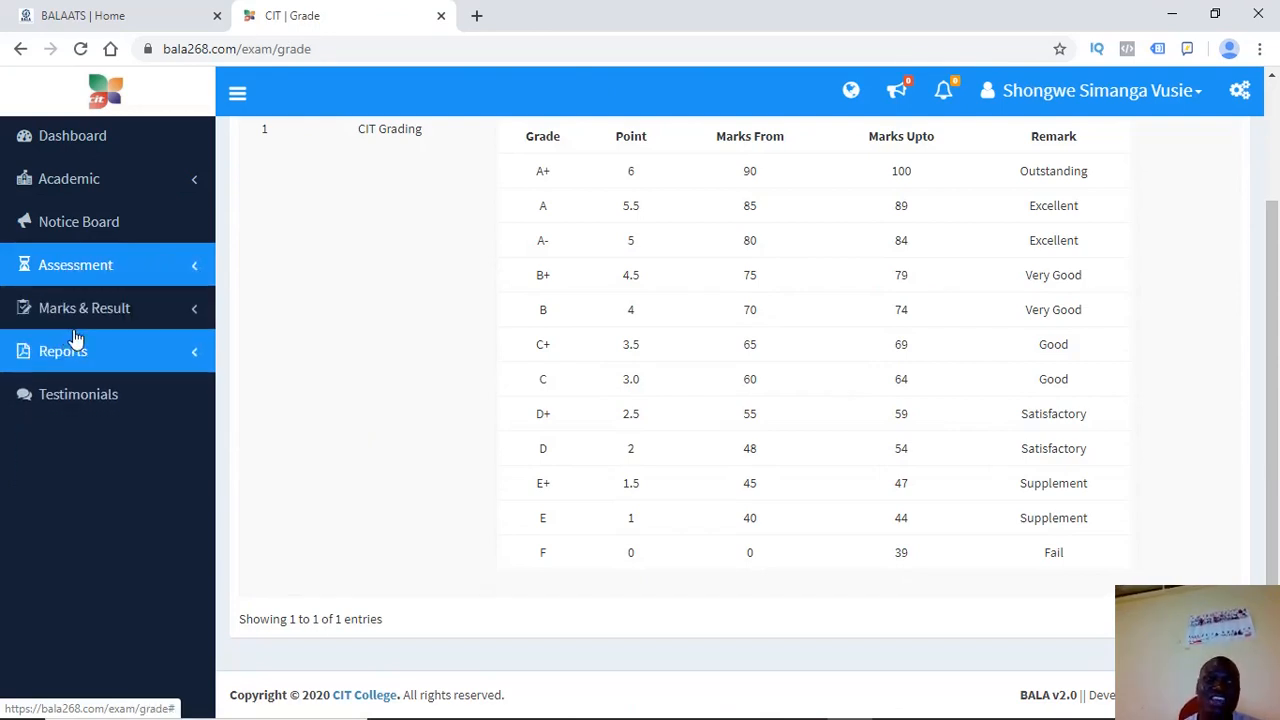
{"action": "left_click", "coordinate": [101, 327]}
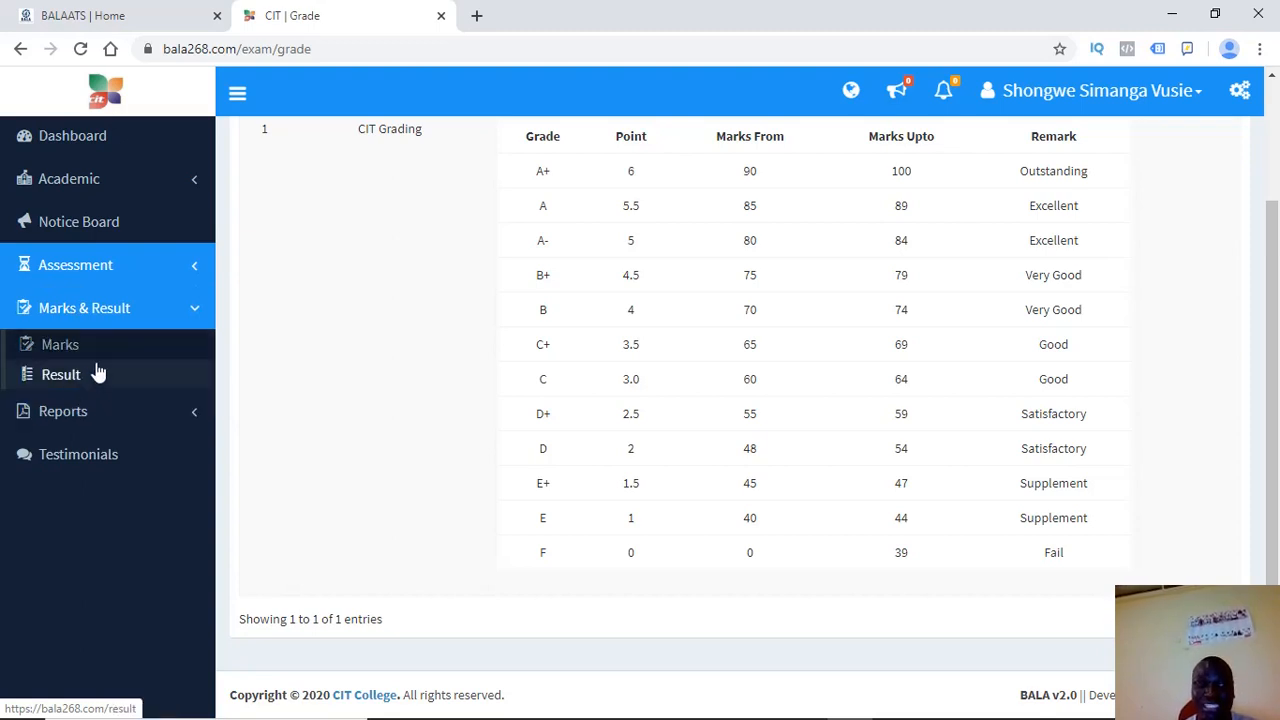
{"action": "left_click", "coordinate": [117, 272]}
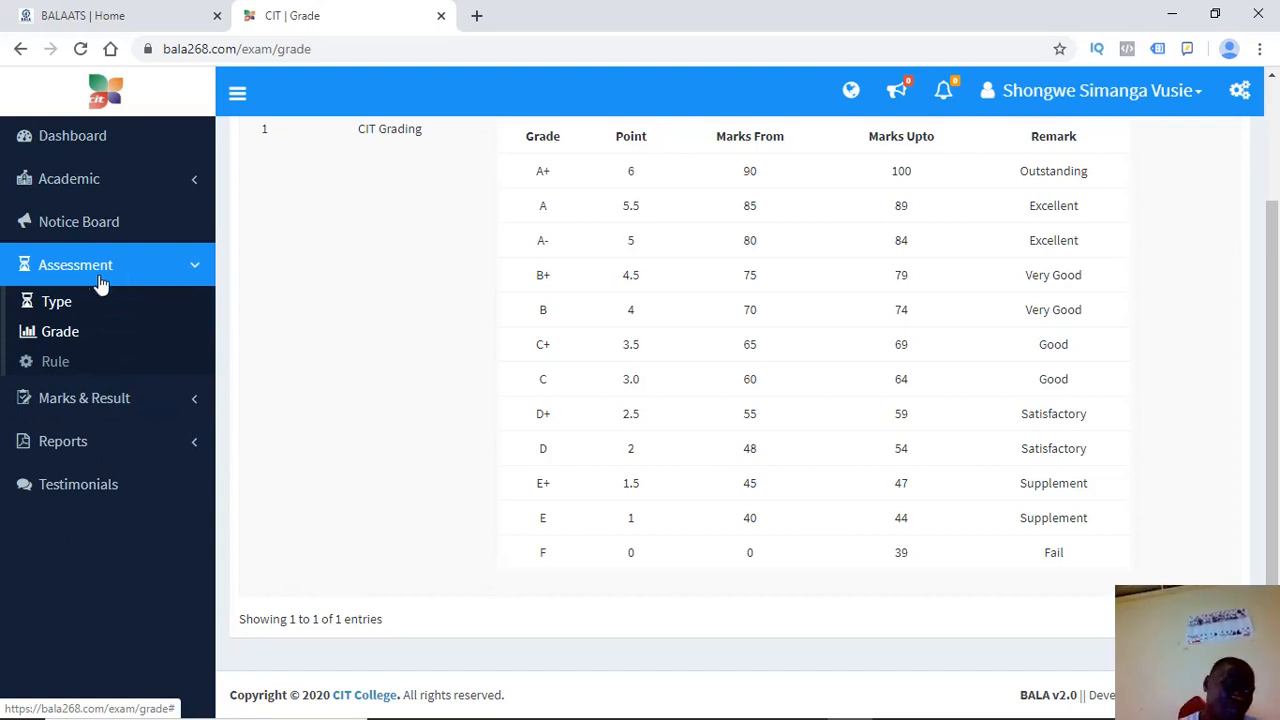
{"action": "left_click", "coordinate": [67, 301]}
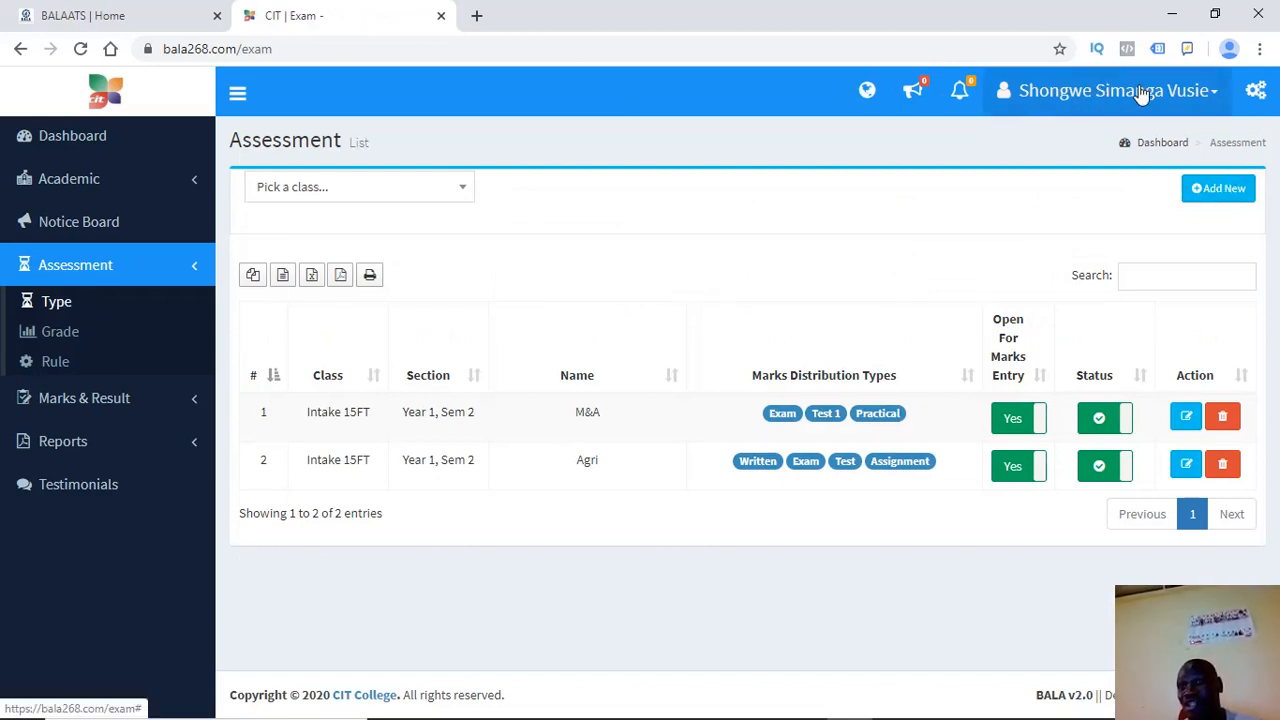
Point out the M&A assessment in the list and expand the Academic section
{"action": "left_click", "coordinate": [1088, 95]}
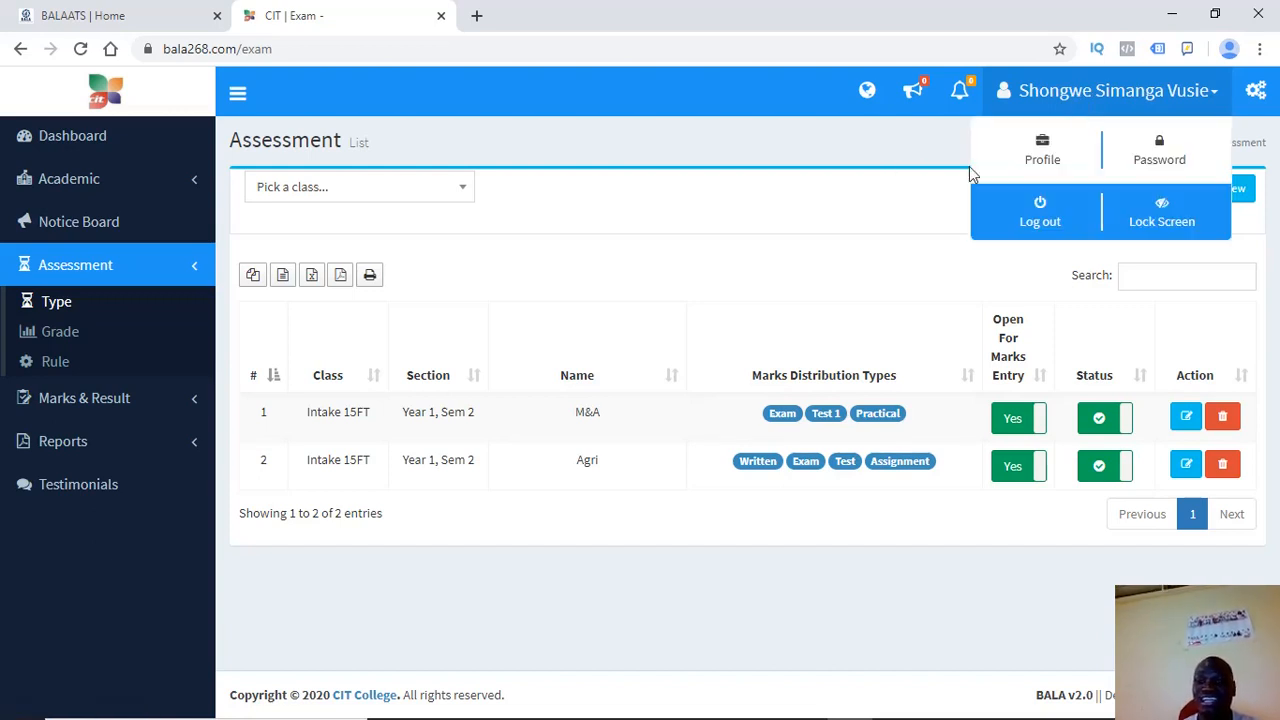
{"action": "left_click", "coordinate": [805, 285]}
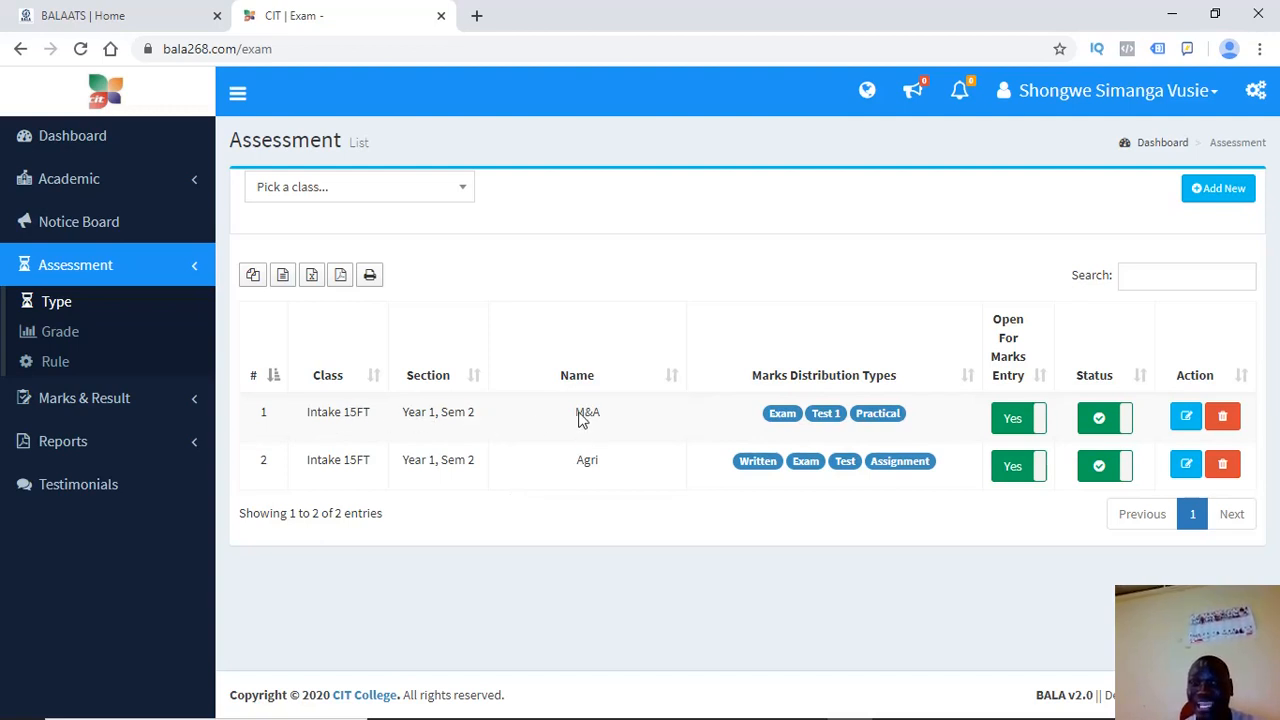
{"action": "left_click_drag", "start_coordinate": [610, 418], "coordinate": [543, 414]}
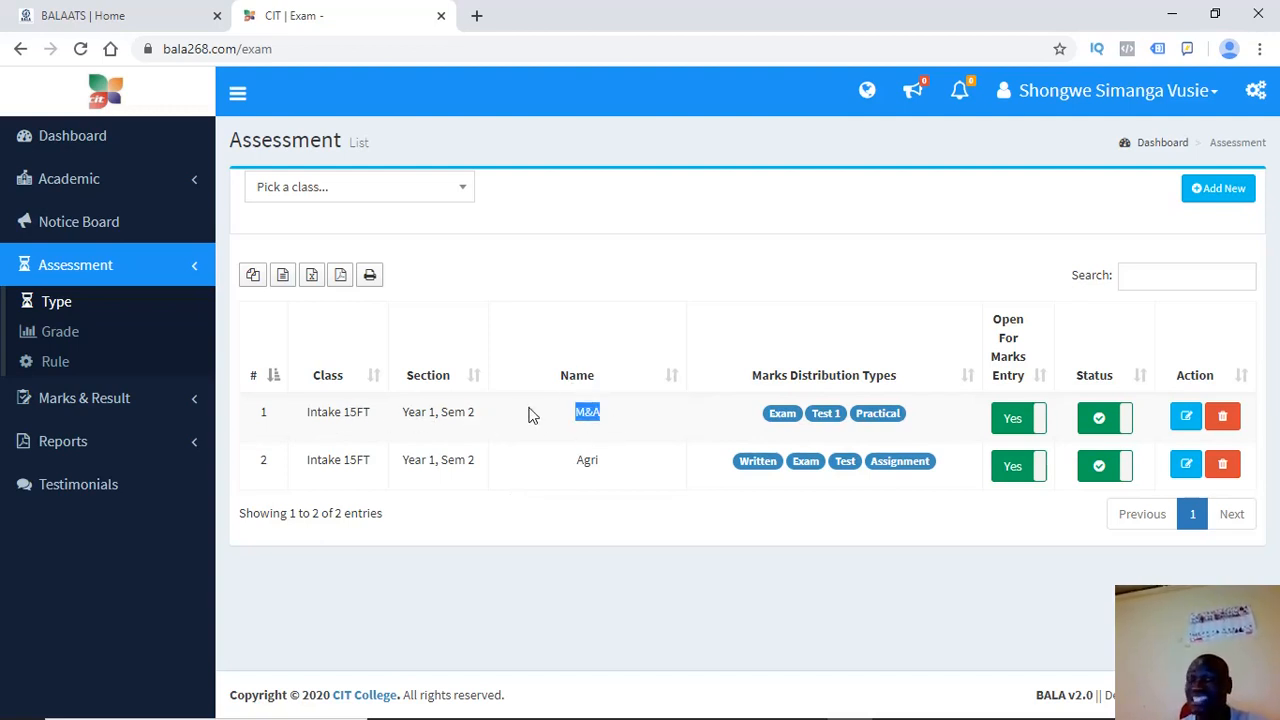
{"action": "left_click", "coordinate": [530, 415]}
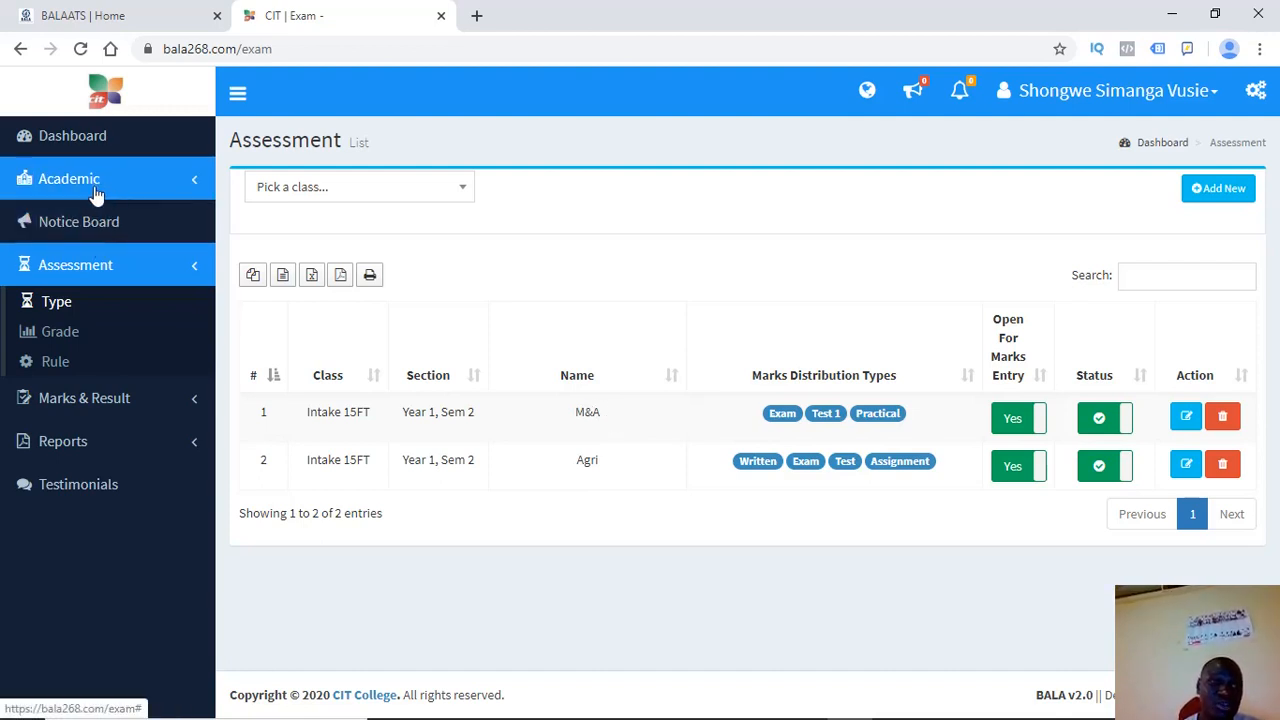
{"action": "left_click", "coordinate": [58, 192]}
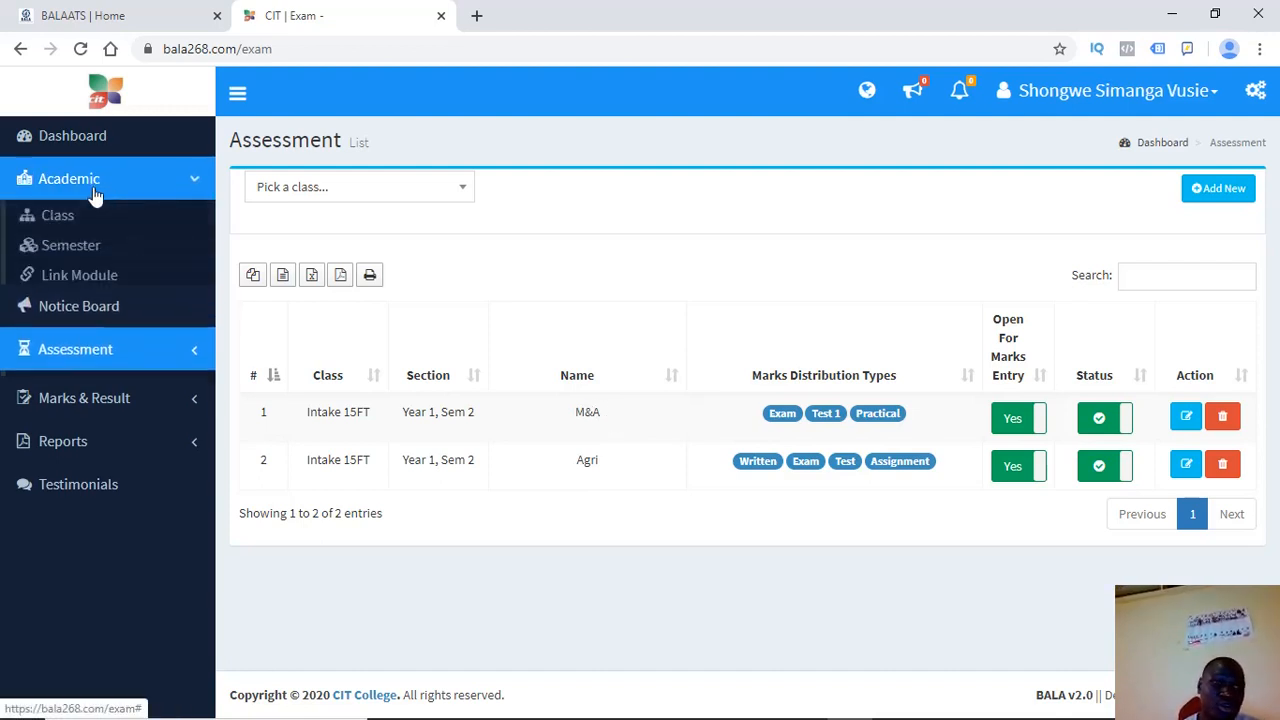
Open the Module list in a new tab, check the Intake 13FT class, and return to the Assessment list
{"action": "right_click", "coordinate": [70, 278]}
{"action": "left_click", "coordinate": [109, 281]}
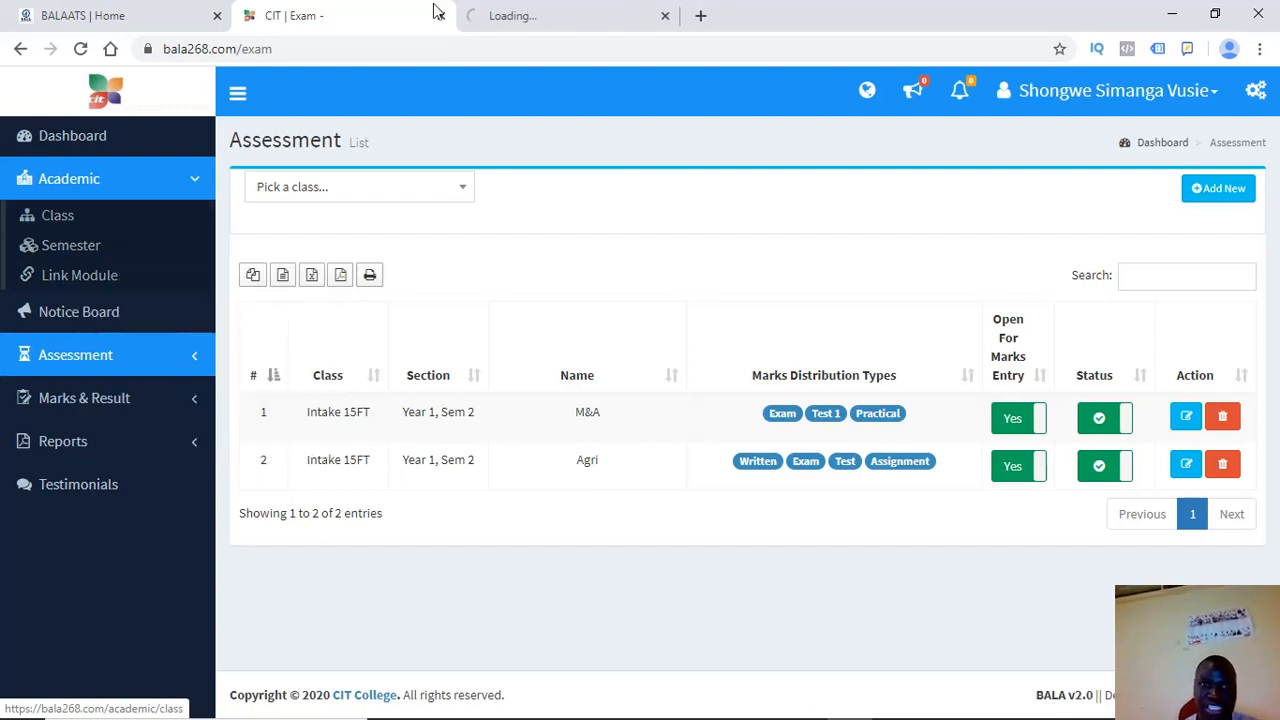
{"action": "left_click", "coordinate": [520, 16]}
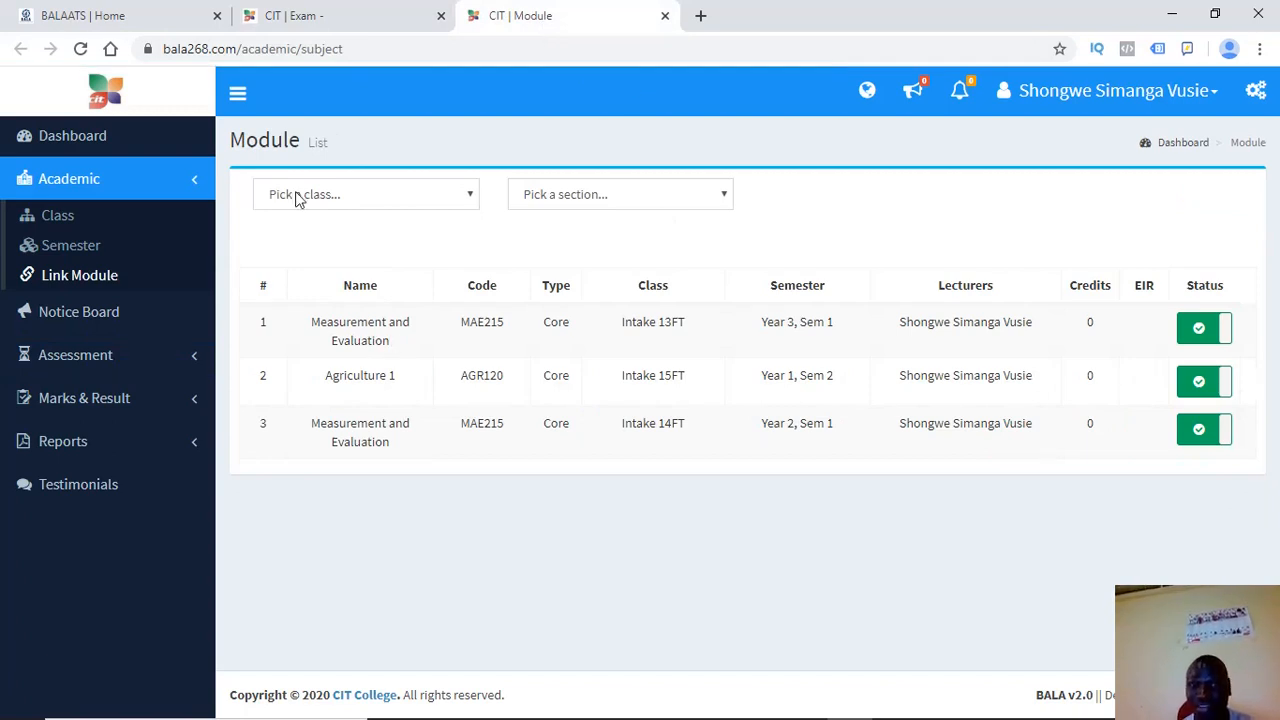
{"action": "left_click", "coordinate": [345, 12]}
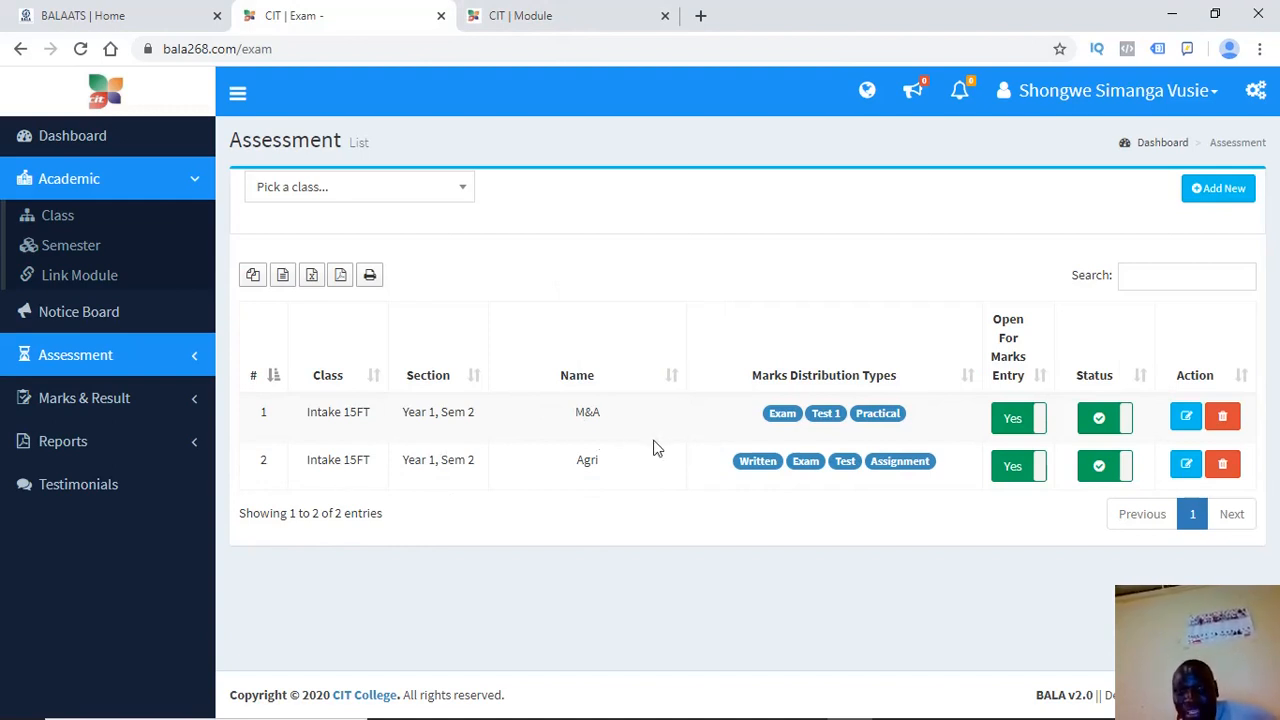
{"action": "left_click", "coordinate": [575, 12]}
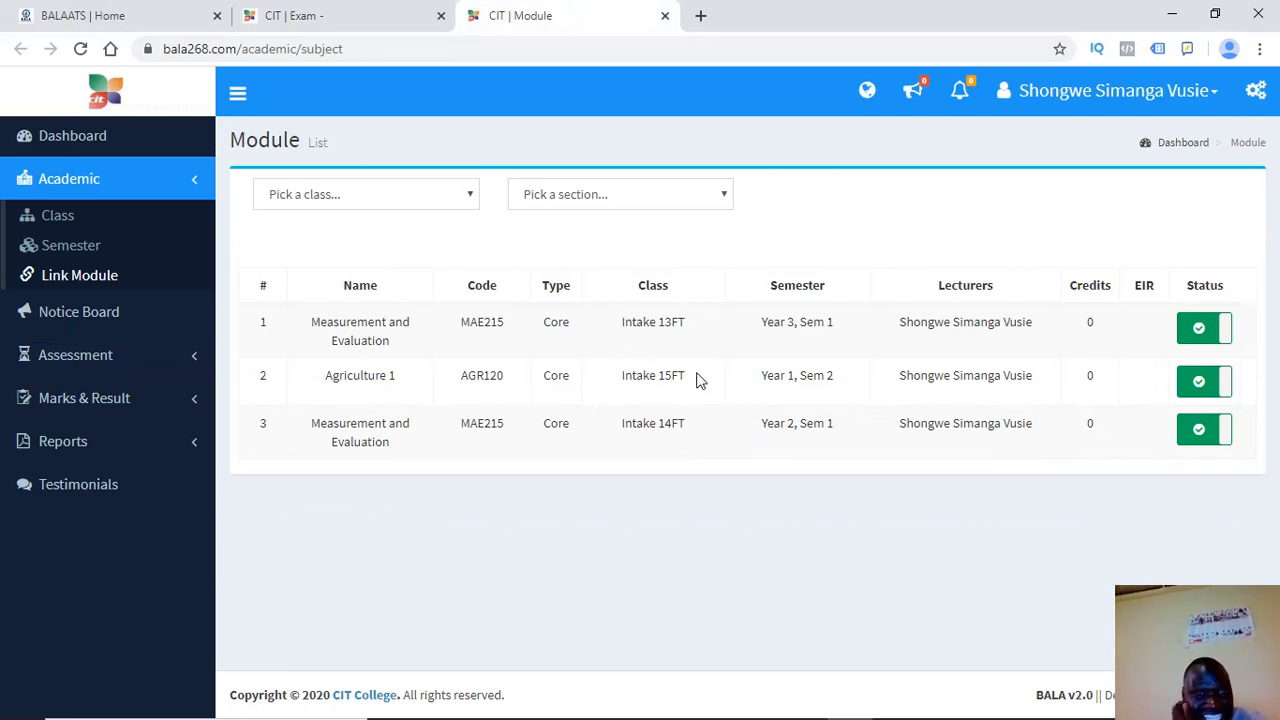
{"action": "left_click_drag", "start_coordinate": [671, 322], "coordinate": [633, 322]}
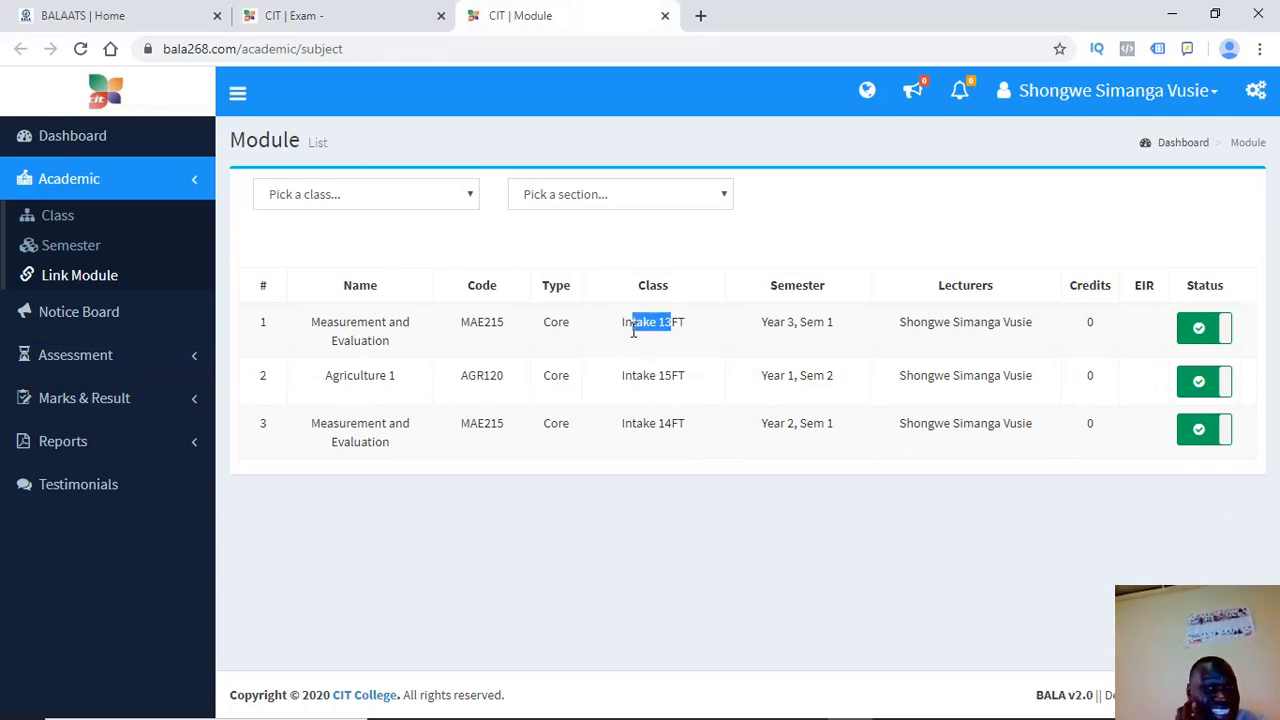
{"action": "left_click", "coordinate": [322, 18]}
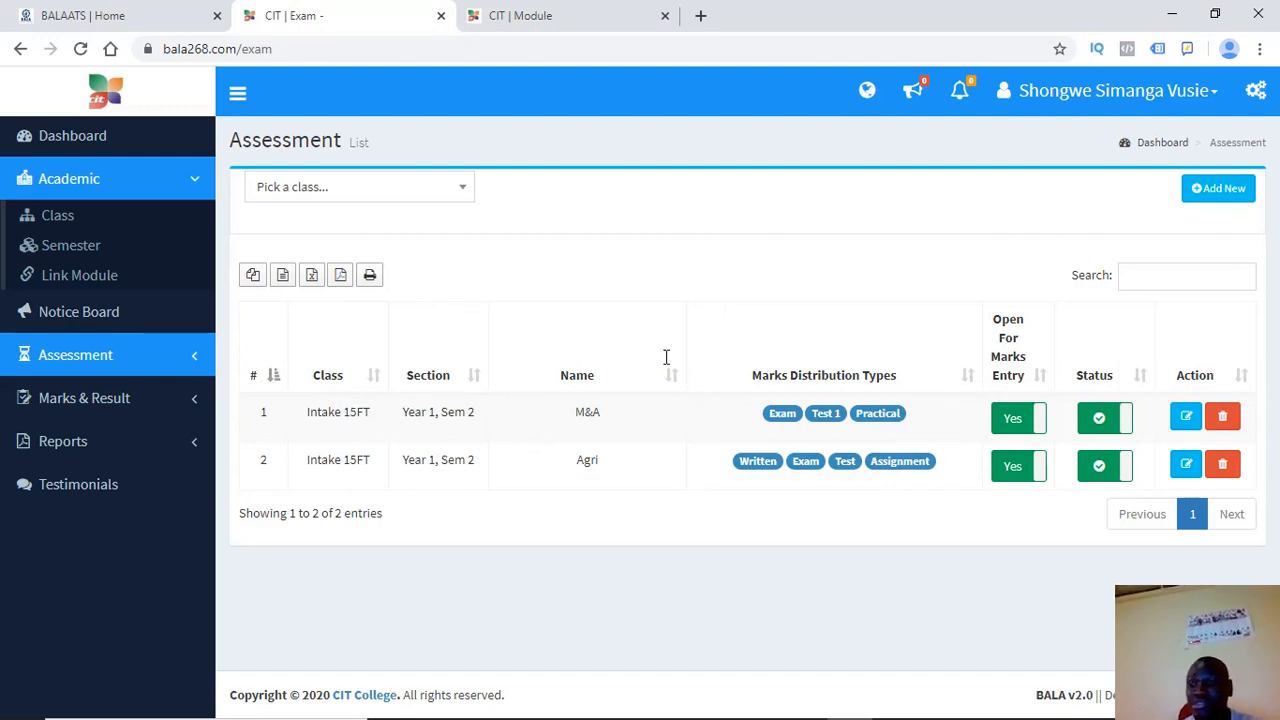
Open the M&A assessment for editing and save it with Intake 15FT unchanged
{"action": "left_click", "coordinate": [1188, 417]}
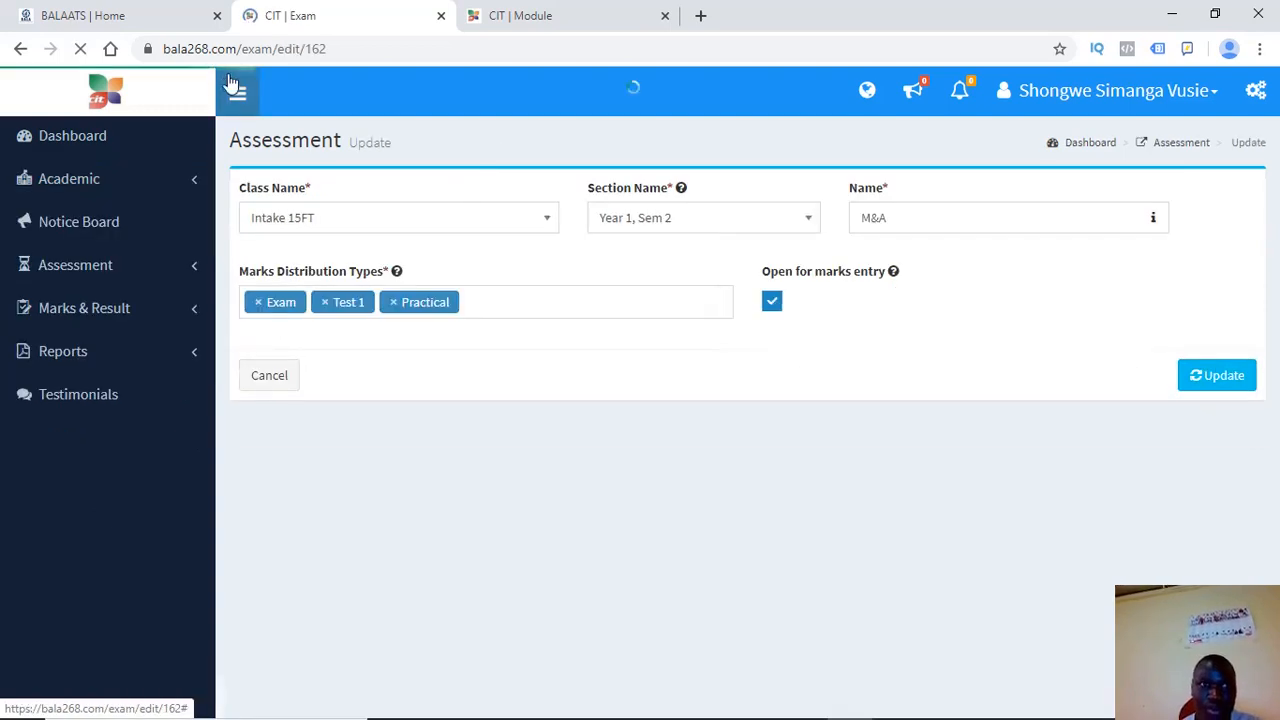
{"action": "left_click", "coordinate": [368, 226]}
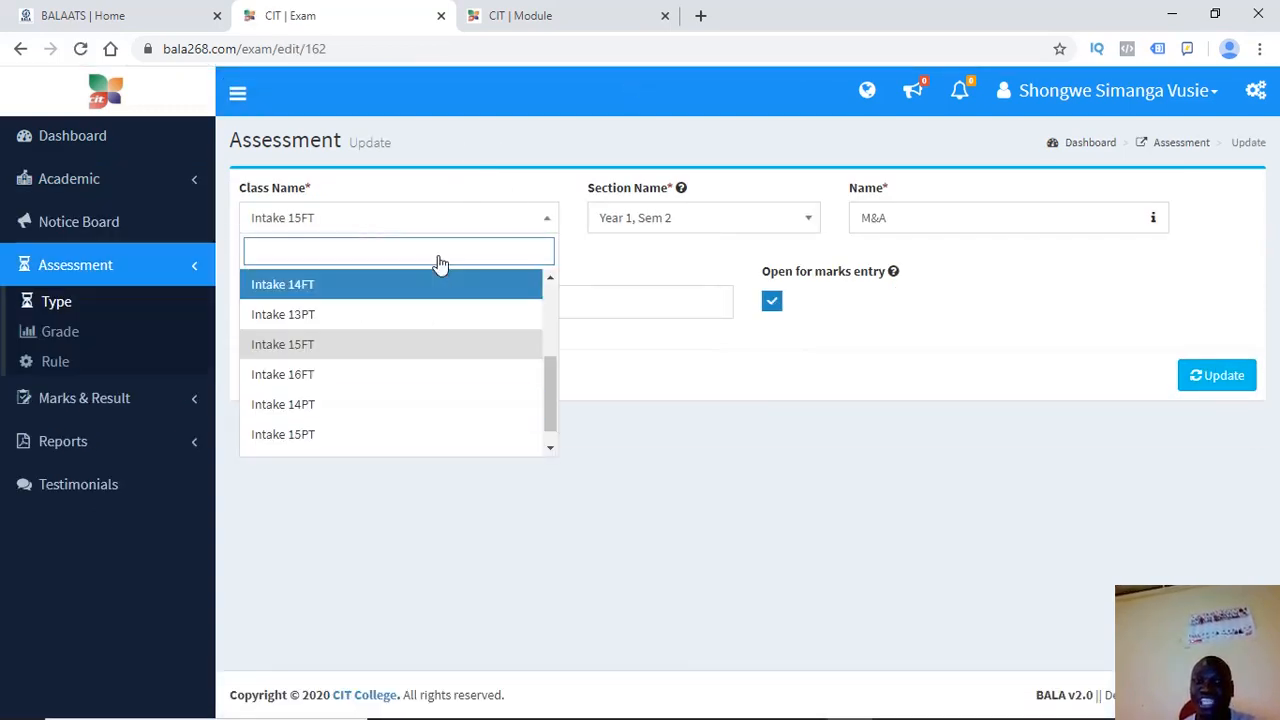
{"action": "left_click", "coordinate": [770, 475]}
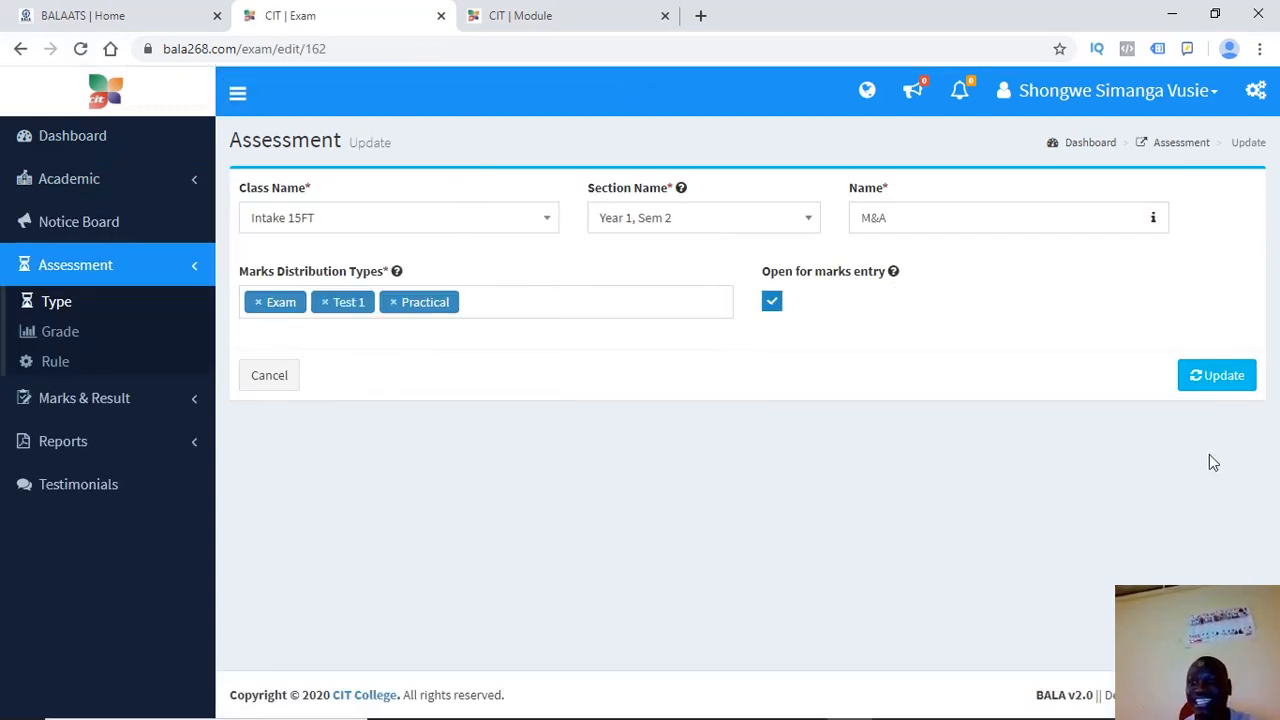
{"action": "left_click", "coordinate": [1240, 393]}
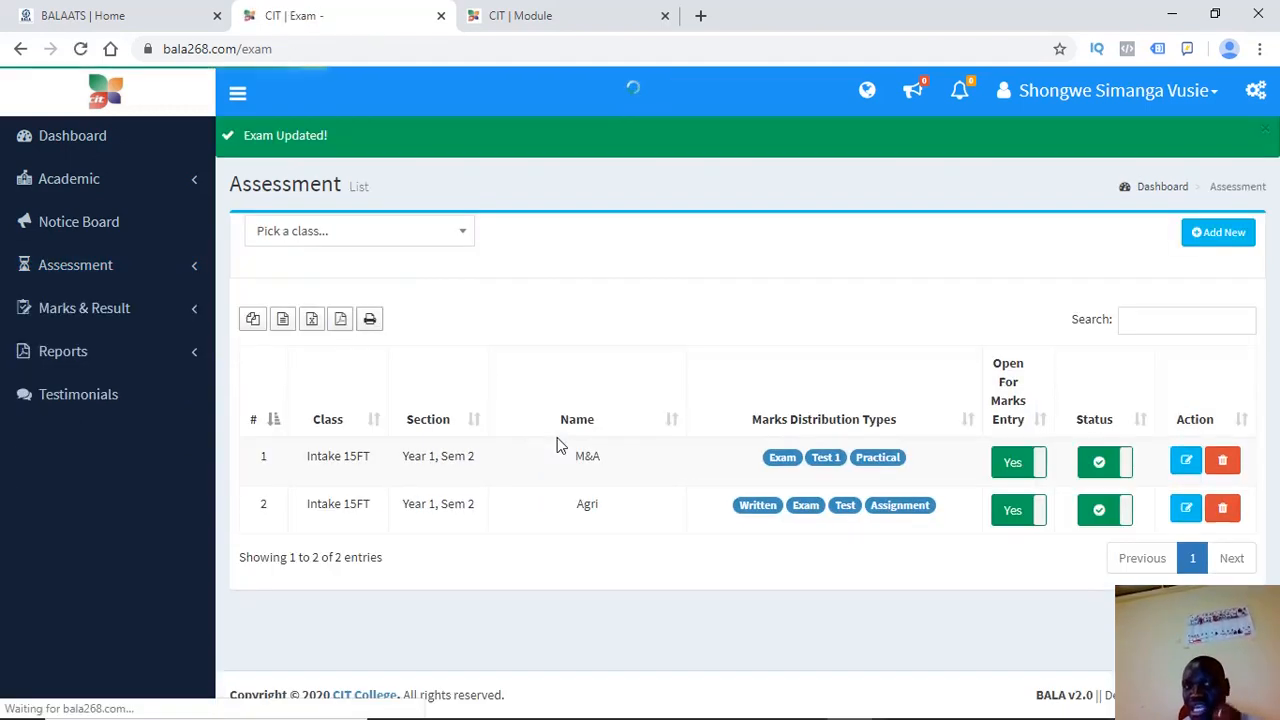
Reassign M&A to class Intake 13FT and section Year 3, Sem 1, then update it
{"action": "left_click", "coordinate": [1185, 463]}
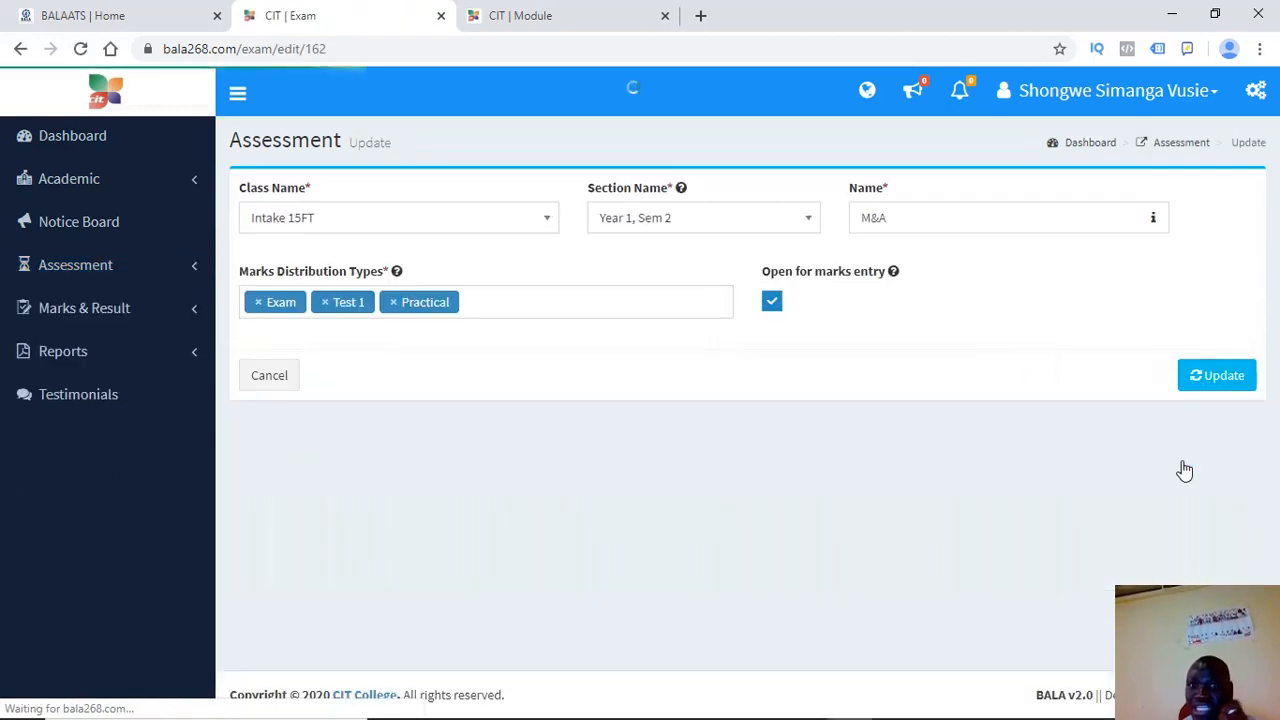
{"action": "left_click", "coordinate": [308, 222]}
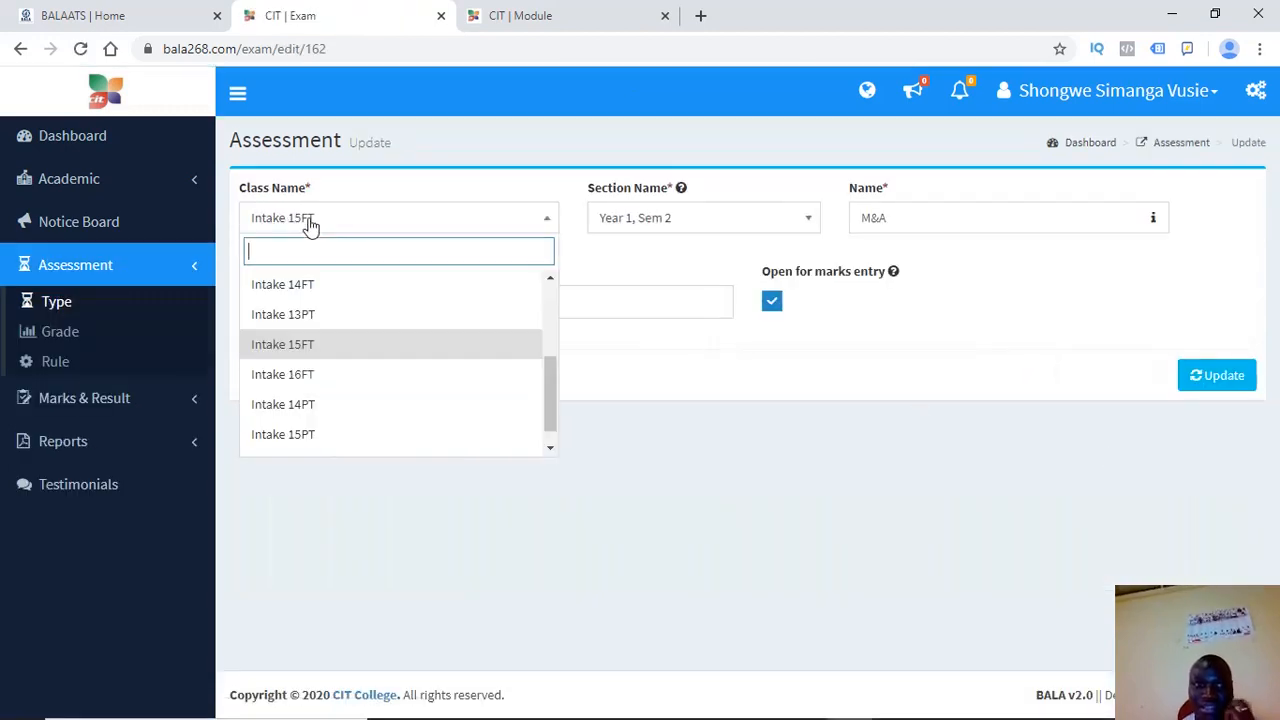
{"action": "left_click", "coordinate": [303, 315]}
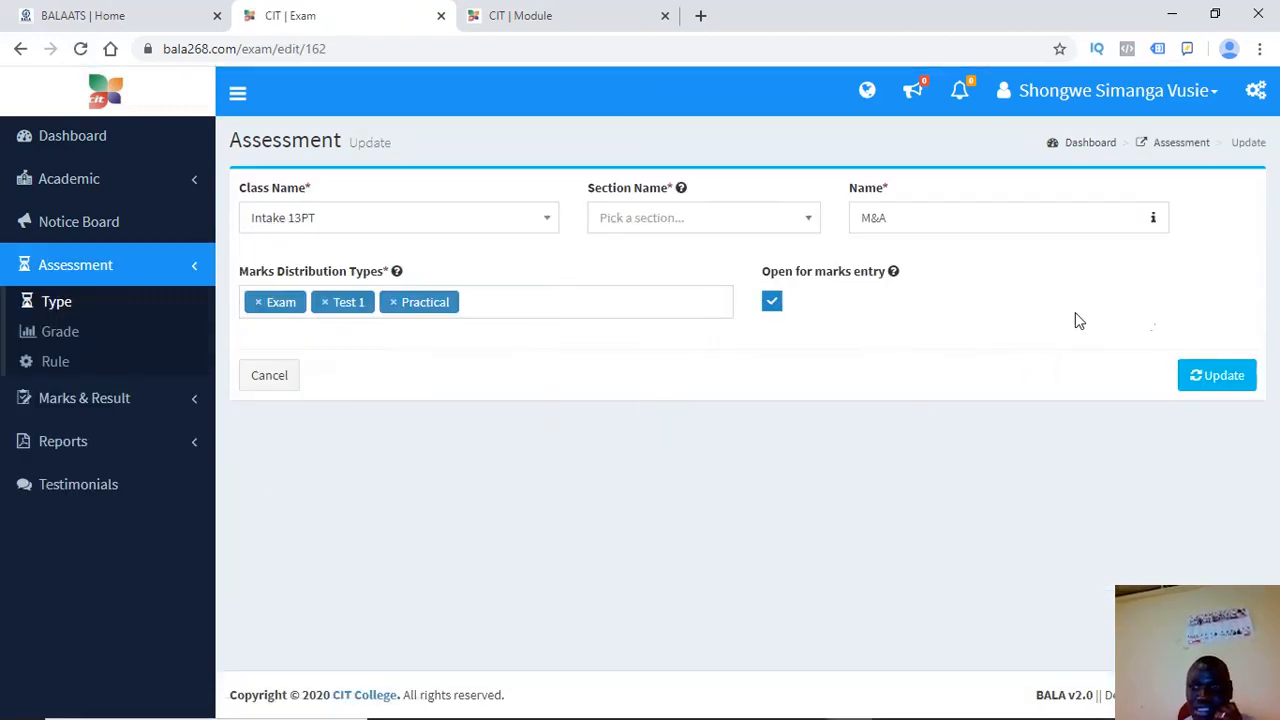
{"action": "left_click", "coordinate": [749, 231]}
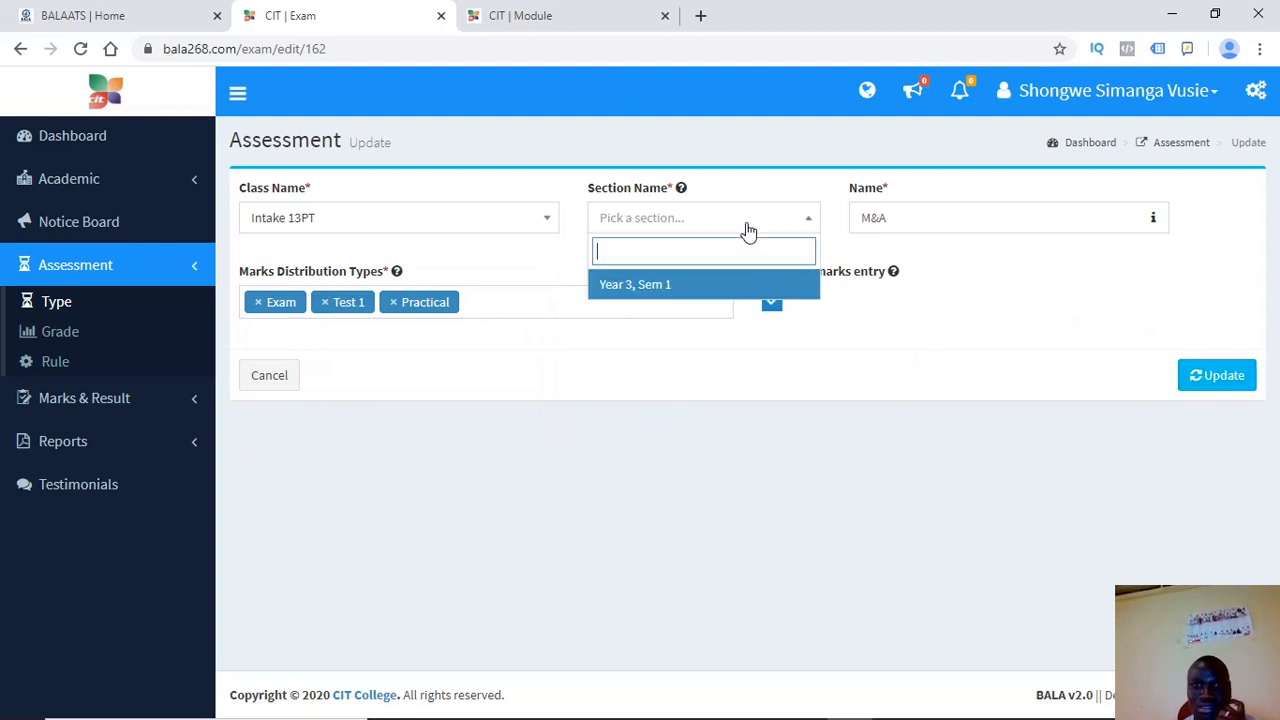
{"action": "left_click", "coordinate": [630, 290]}
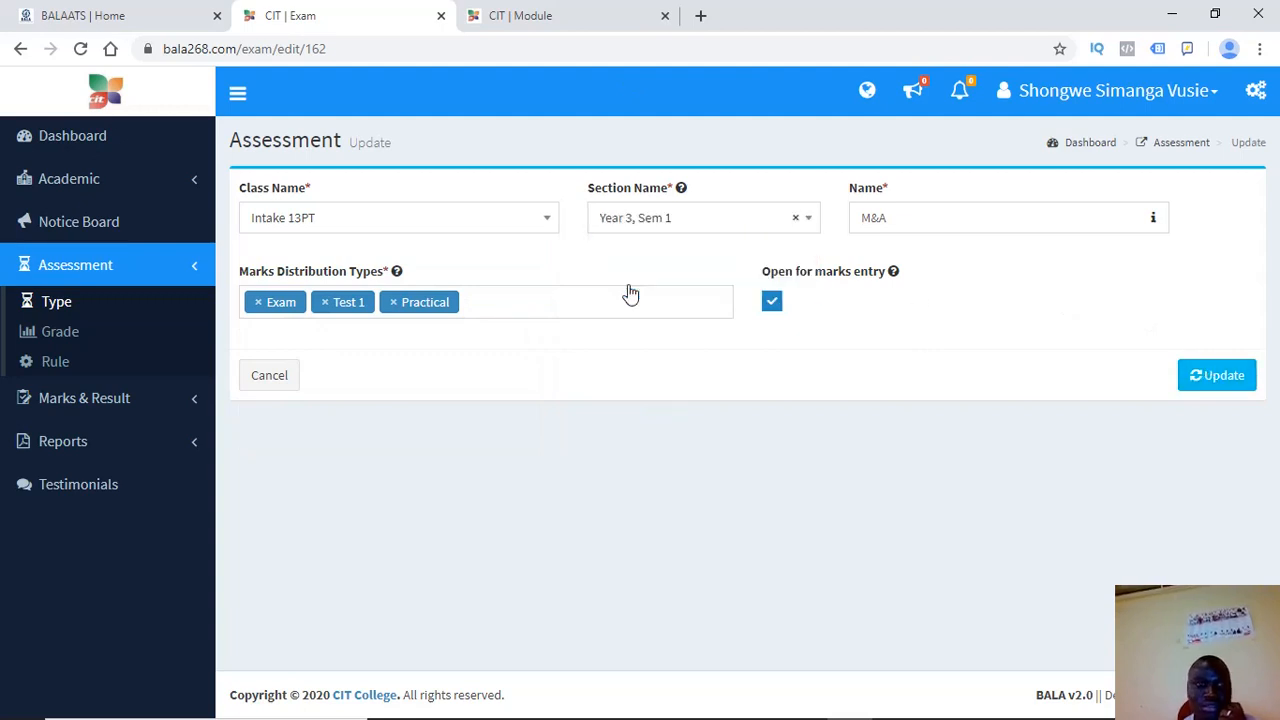
{"action": "left_click", "coordinate": [403, 222]}
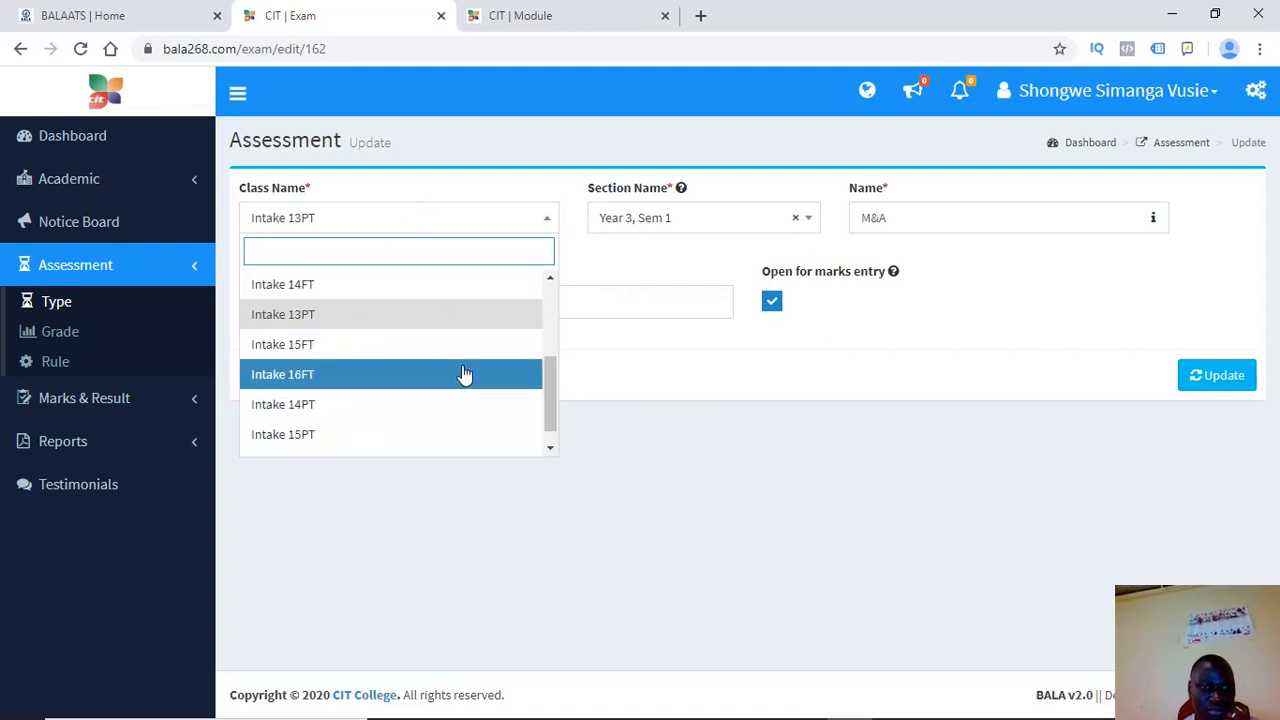
{"action": "left_click_drag", "start_coordinate": [549, 381], "coordinate": [543, 323]}
{"action": "left_click", "coordinate": [383, 374]}
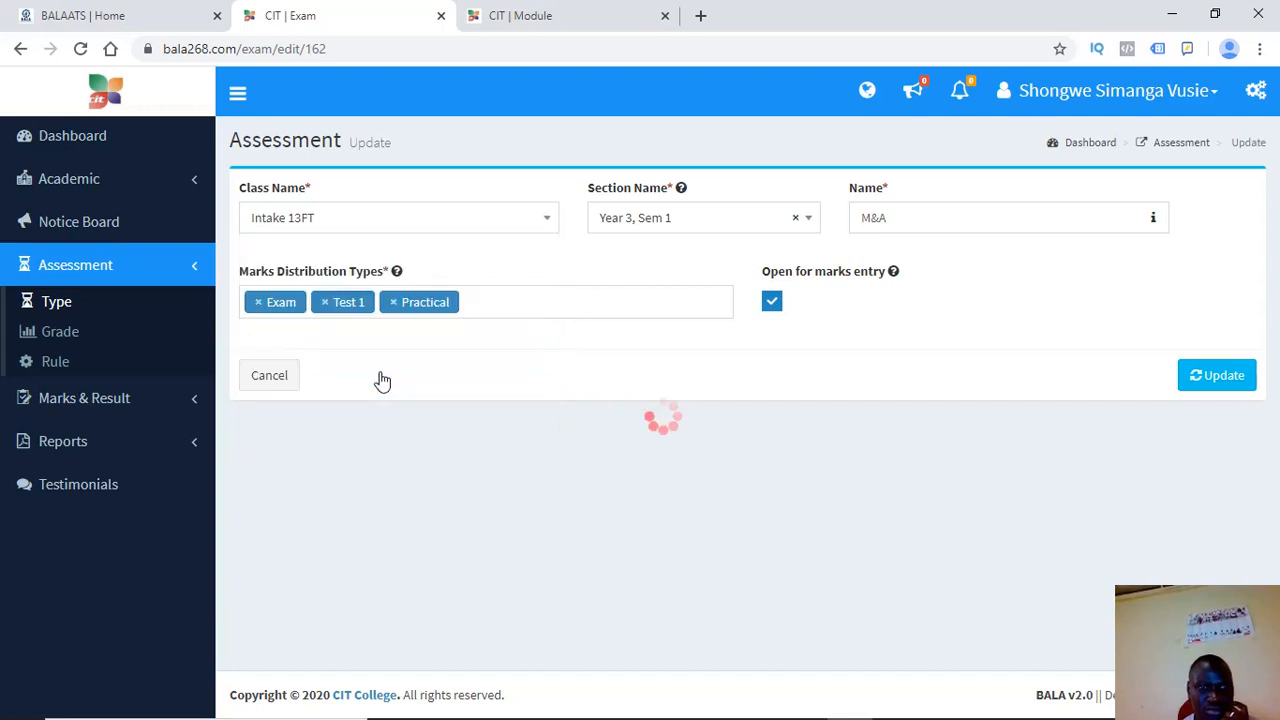
{"action": "left_click", "coordinate": [735, 219]}
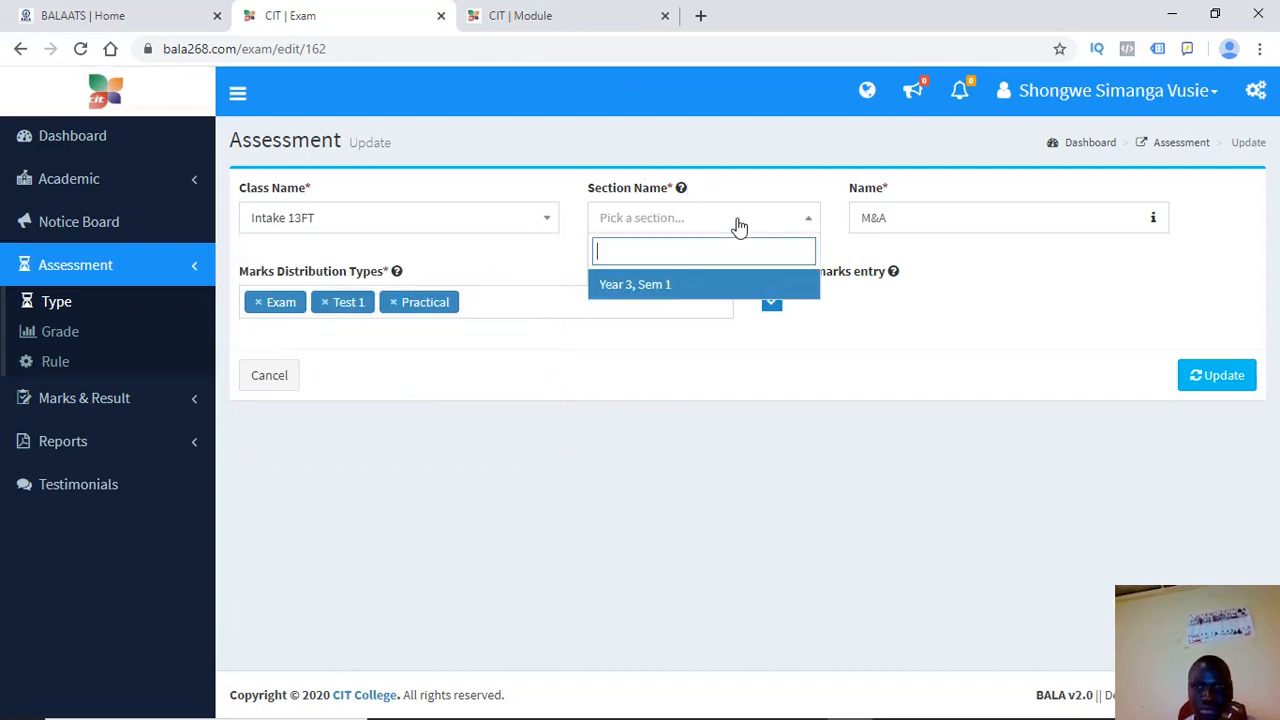
{"action": "left_click", "coordinate": [662, 289]}
{"action": "left_click", "coordinate": [1218, 390]}
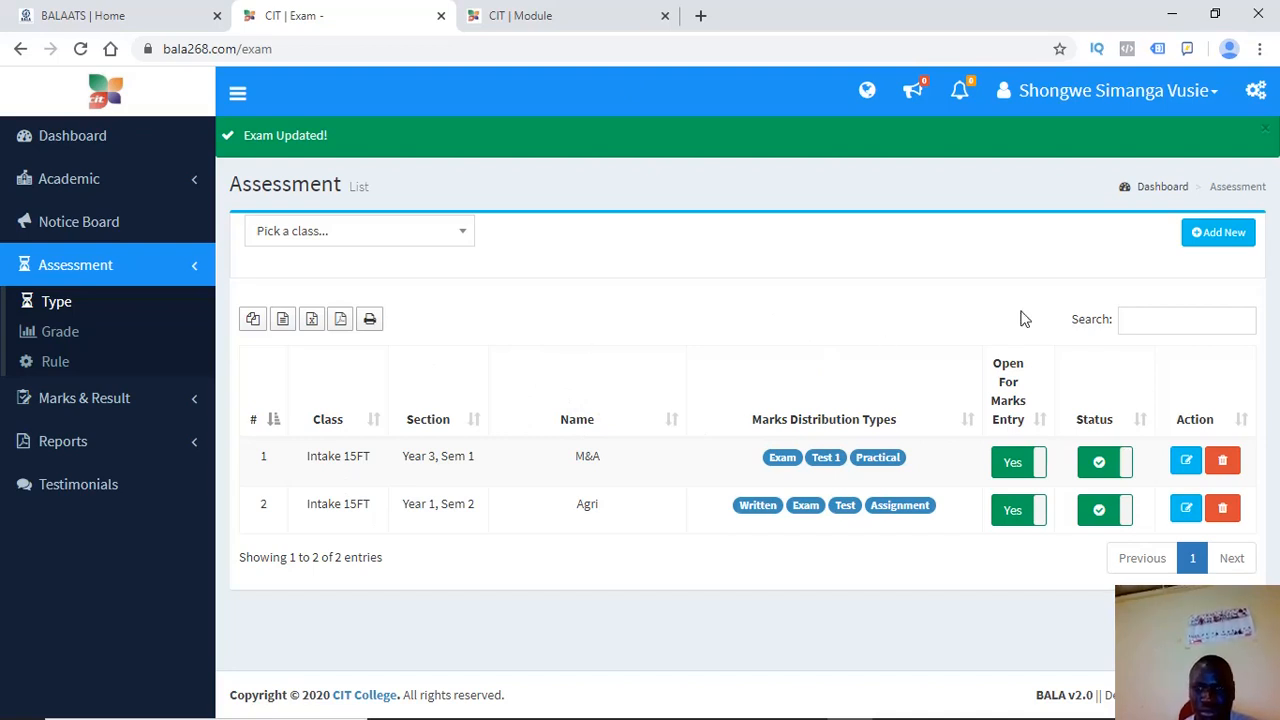
Begin a new assessment for class Intake 13FT and section Year 3, Sem 1
{"action": "left_click", "coordinate": [1266, 129]}
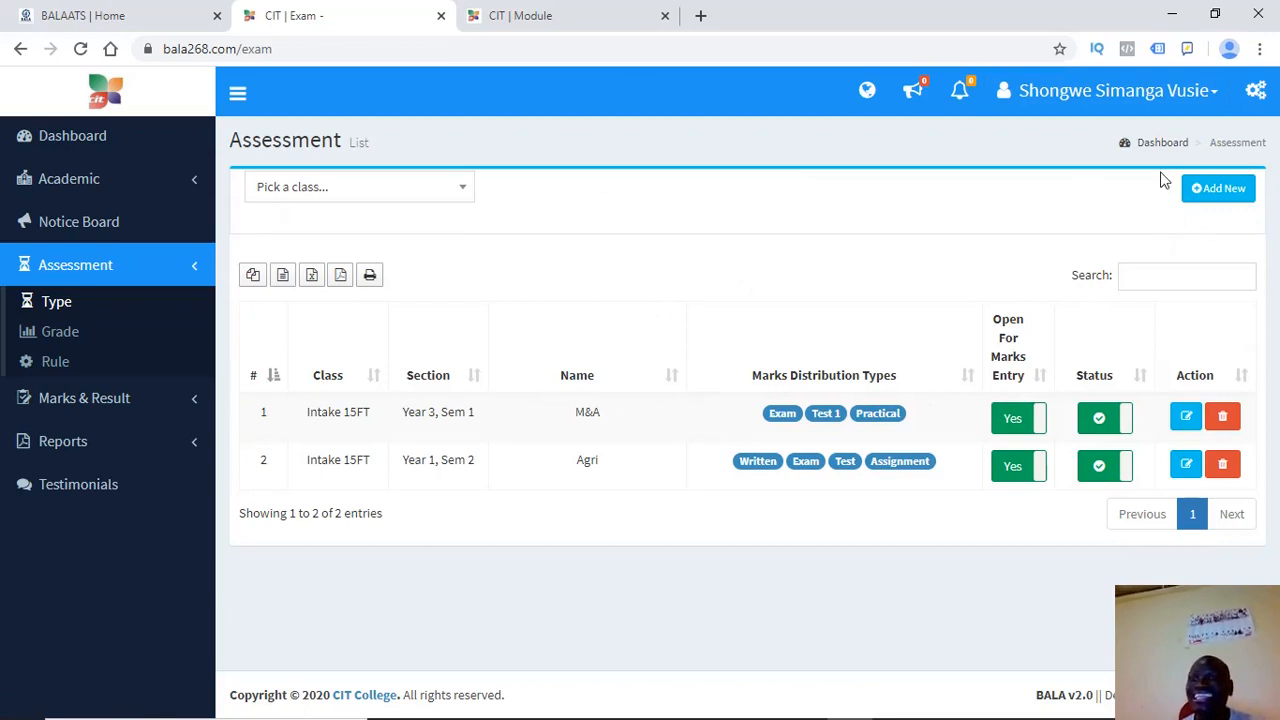
{"action": "left_click", "coordinate": [1199, 199]}
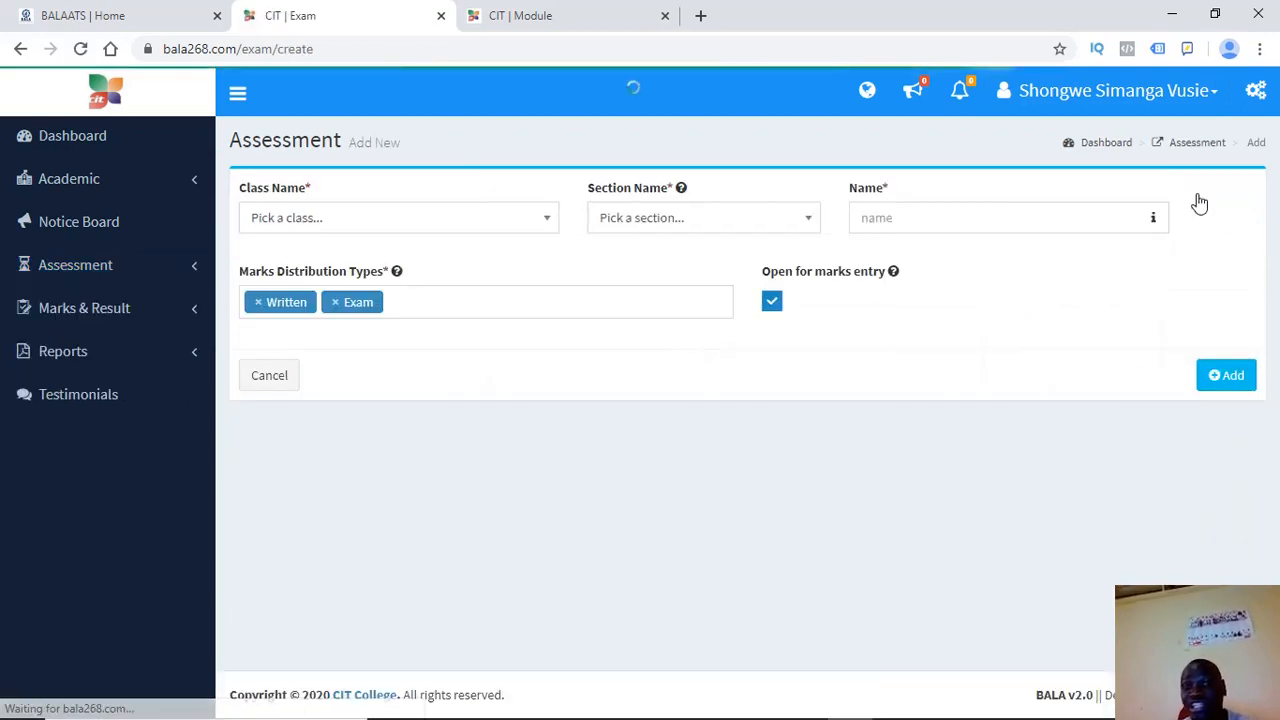
{"action": "left_click", "coordinate": [440, 222]}
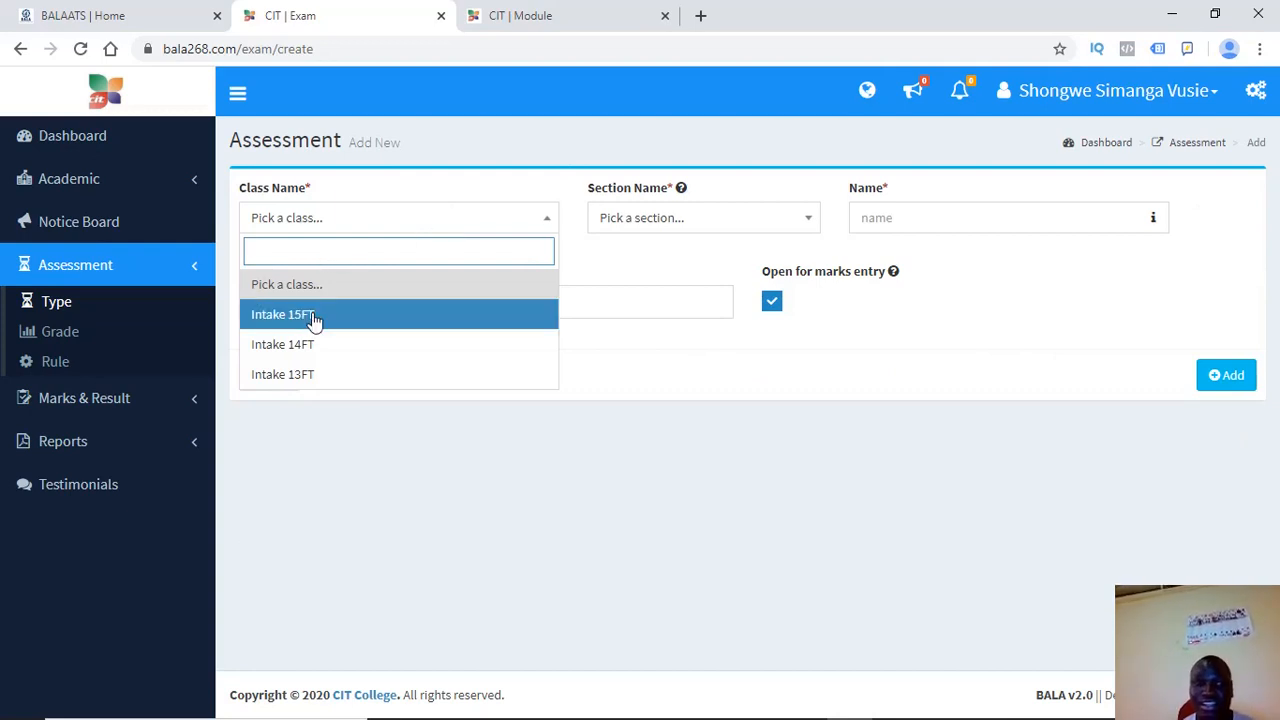
{"action": "left_click", "coordinate": [278, 377]}
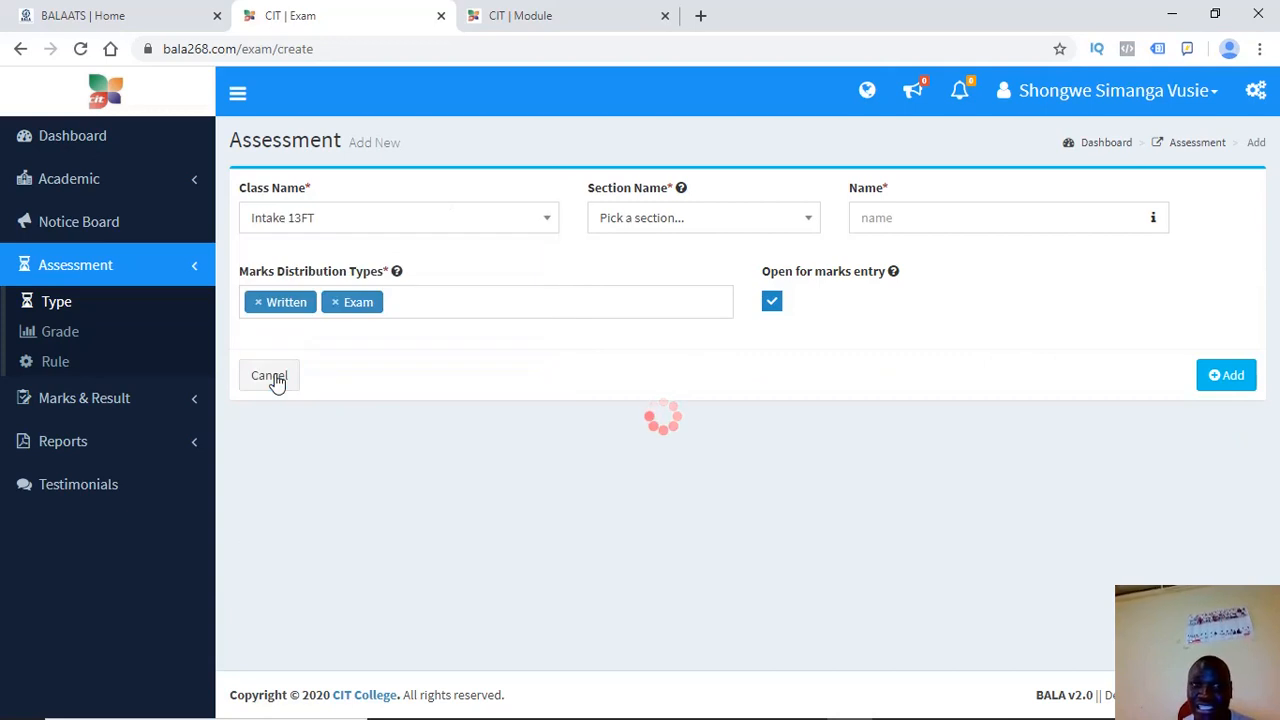
{"action": "left_click", "coordinate": [645, 228]}
{"action": "left_click", "coordinate": [611, 292]}
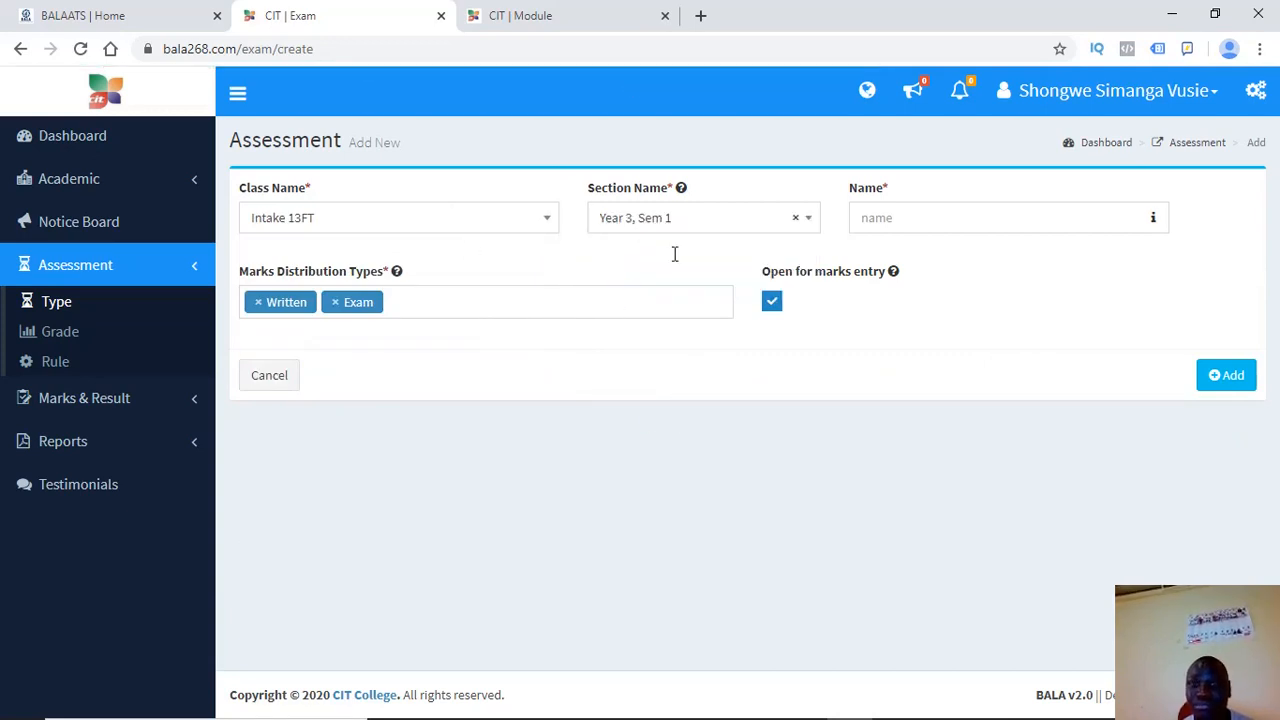
Try adding the assessment with the name field left empty
{"action": "left_click", "coordinate": [887, 212]}
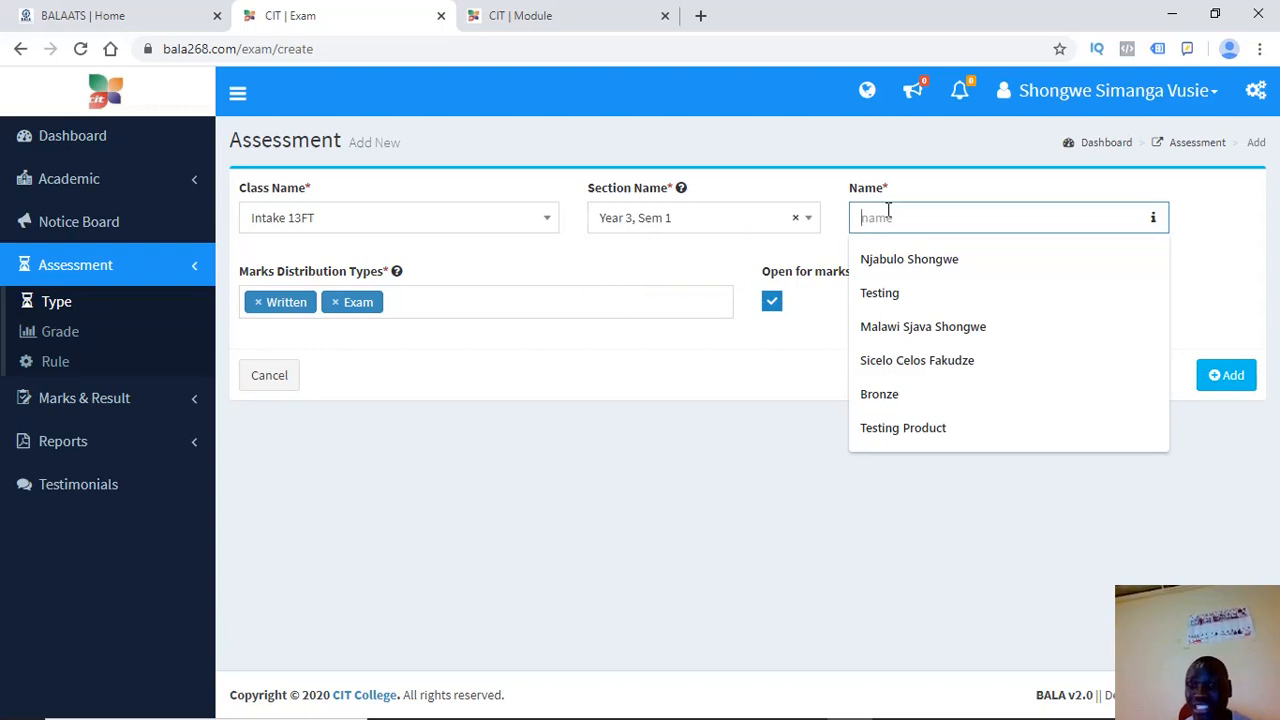
{"action": "left_click", "coordinate": [758, 258]}
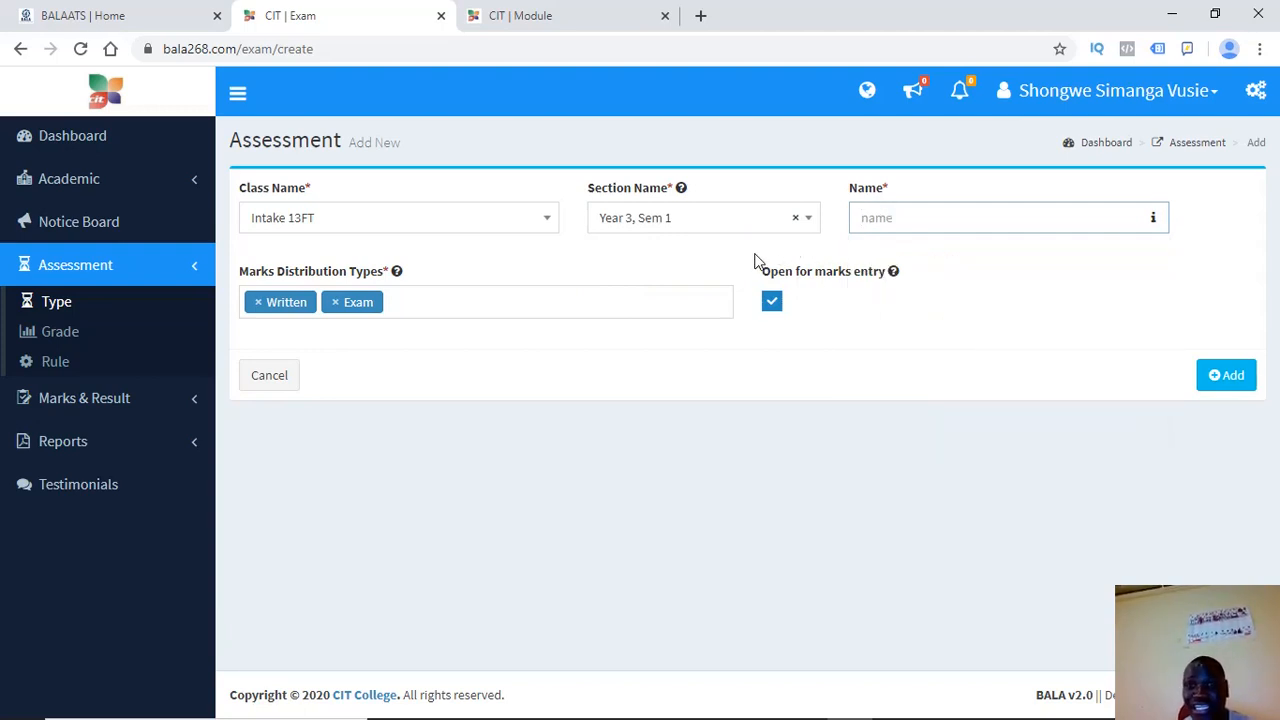
{"action": "left_click", "coordinate": [1220, 375]}
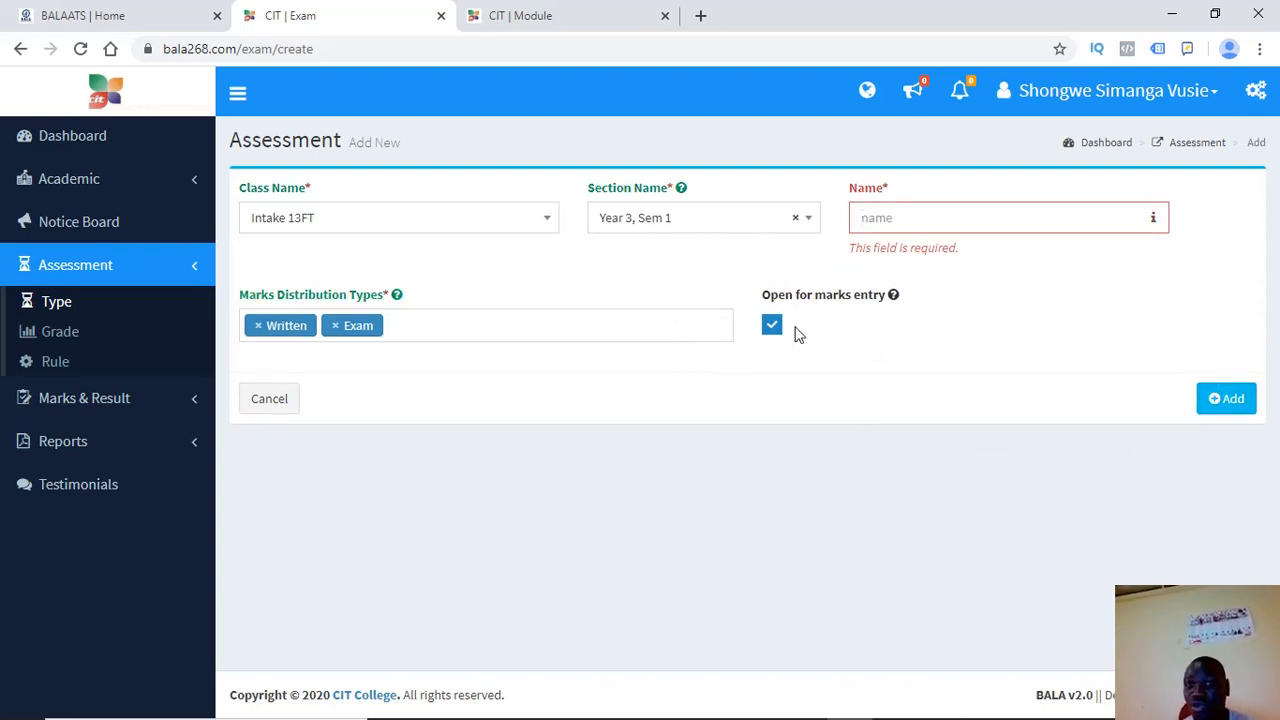
{"action": "left_click", "coordinate": [908, 214]}
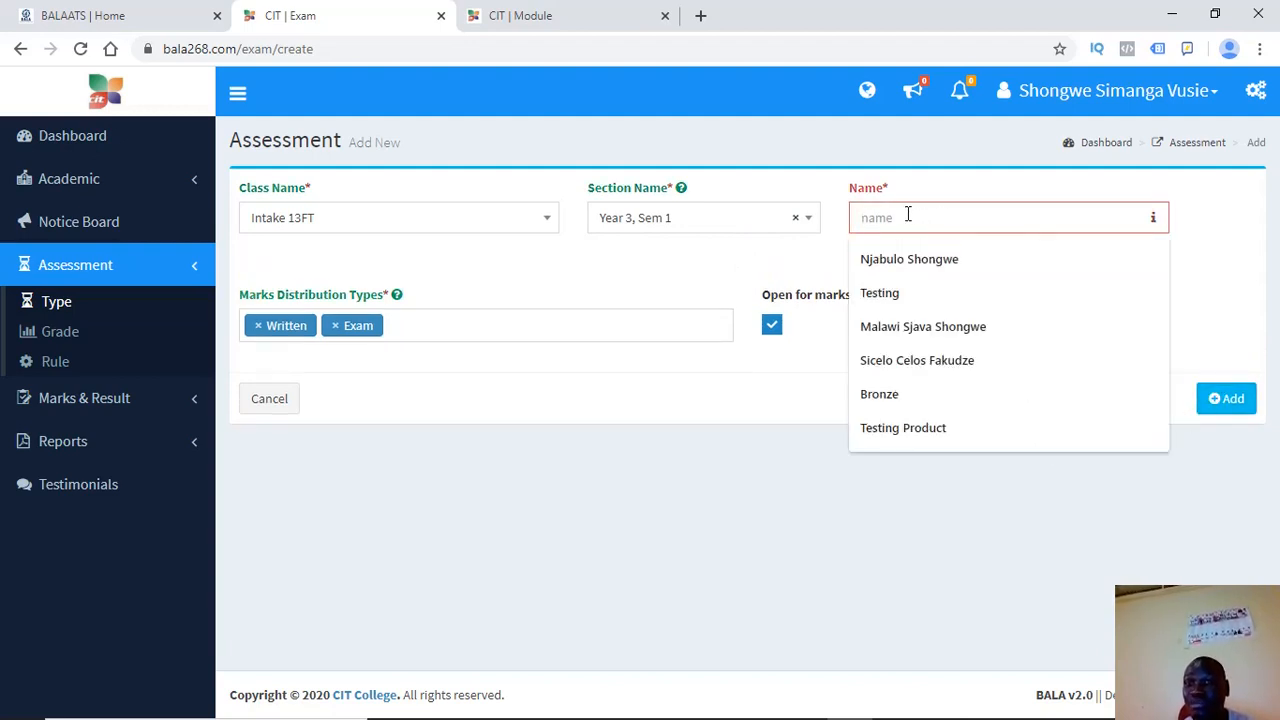
Choose Written and Exam as the assessment's marks distribution types
{"action": "left_click", "coordinate": [438, 318]}
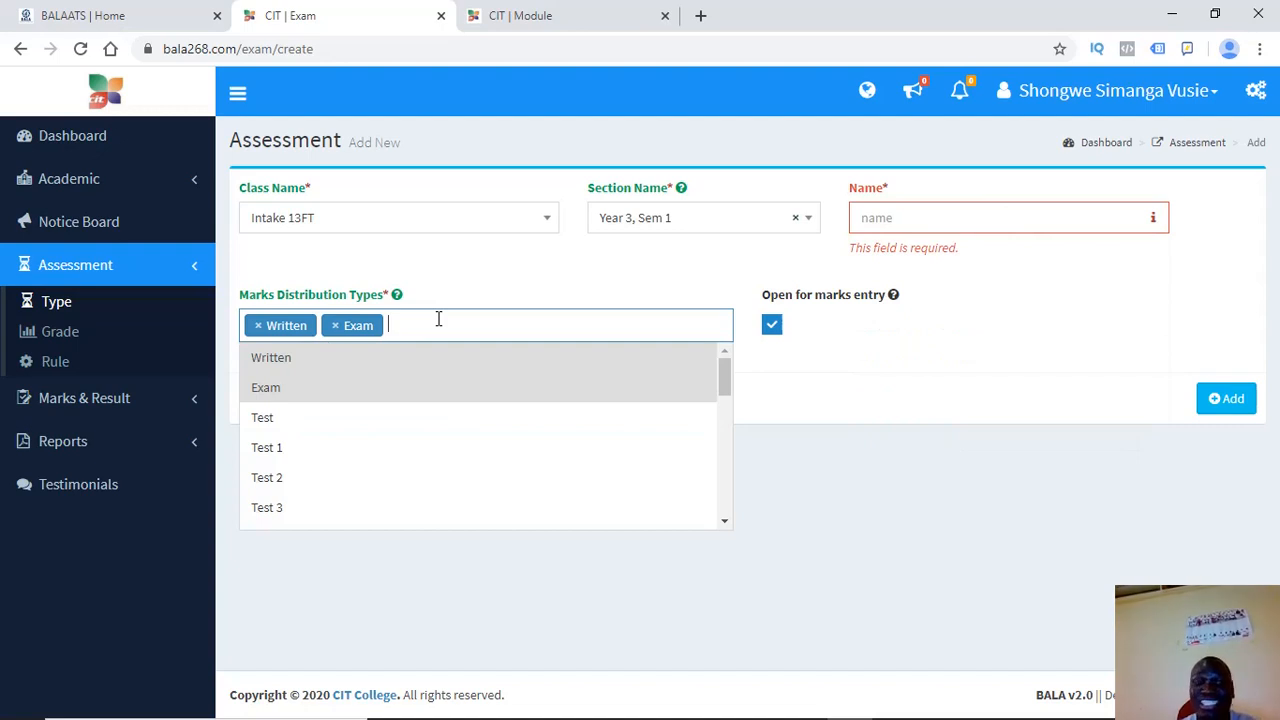
{"action": "left_click", "coordinate": [410, 279]}
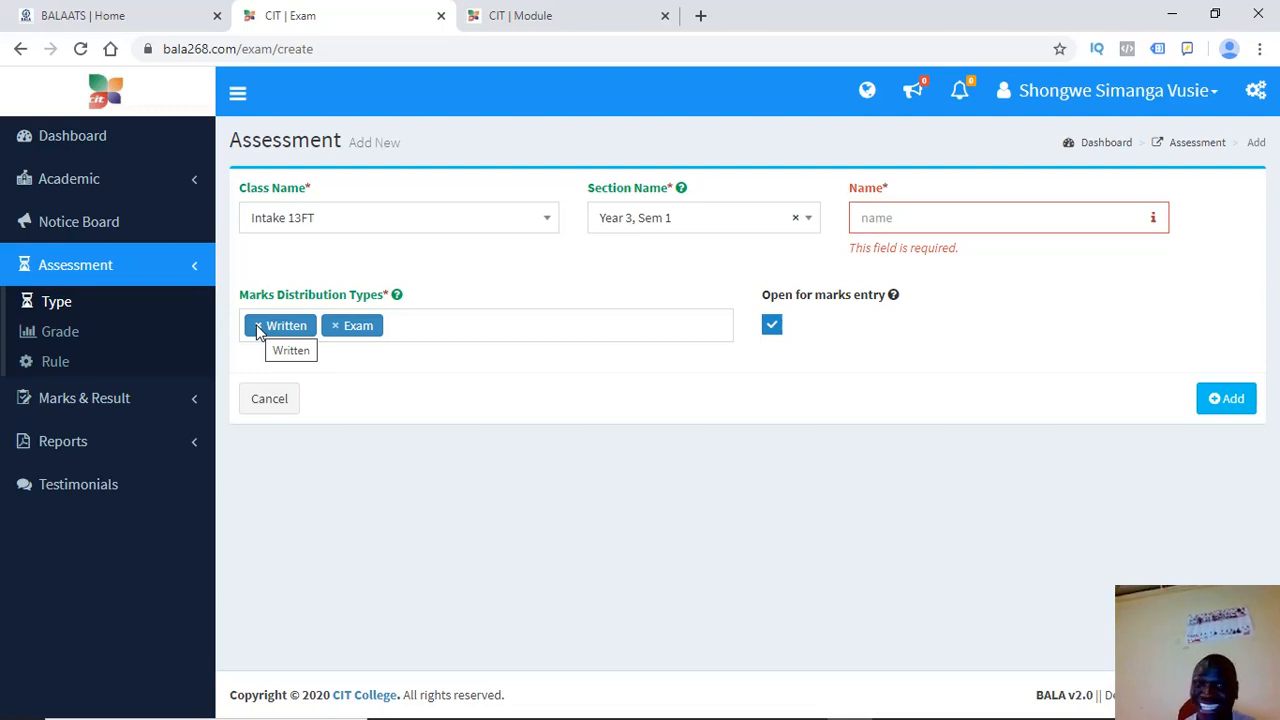
{"action": "left_click", "coordinate": [398, 324]}
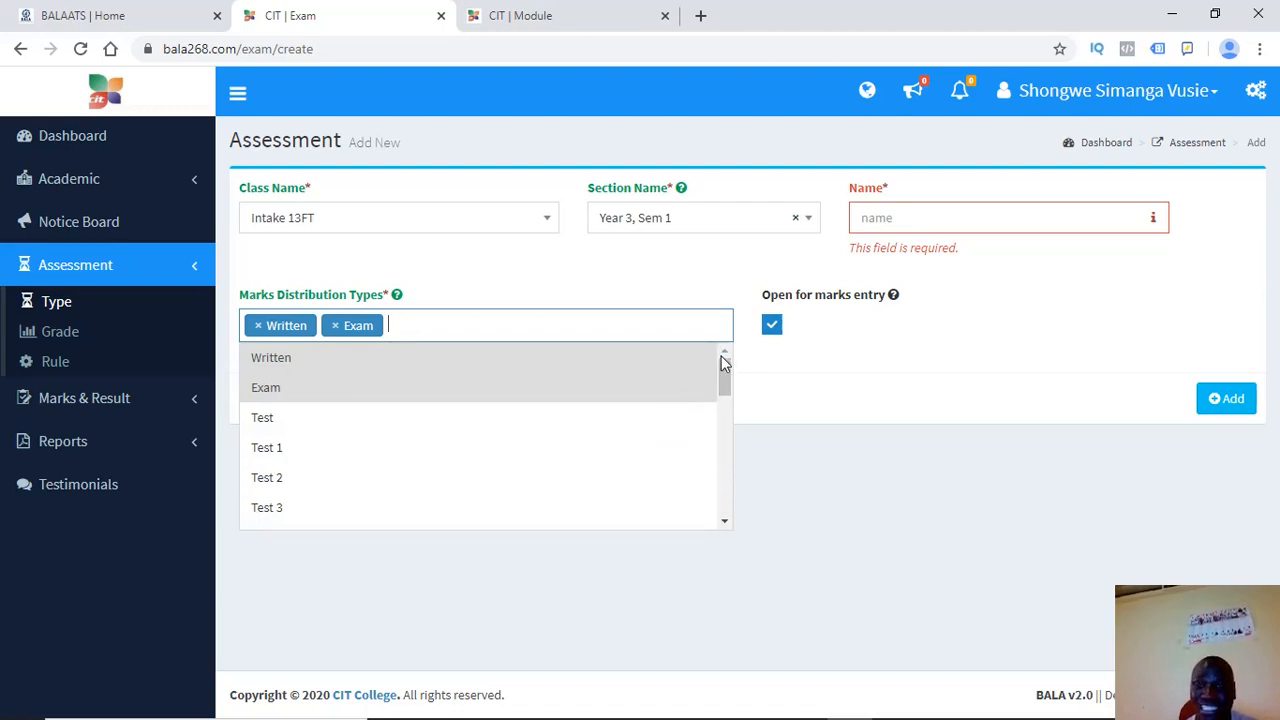
{"action": "left_click_drag", "start_coordinate": [724, 373], "coordinate": [737, 489]}
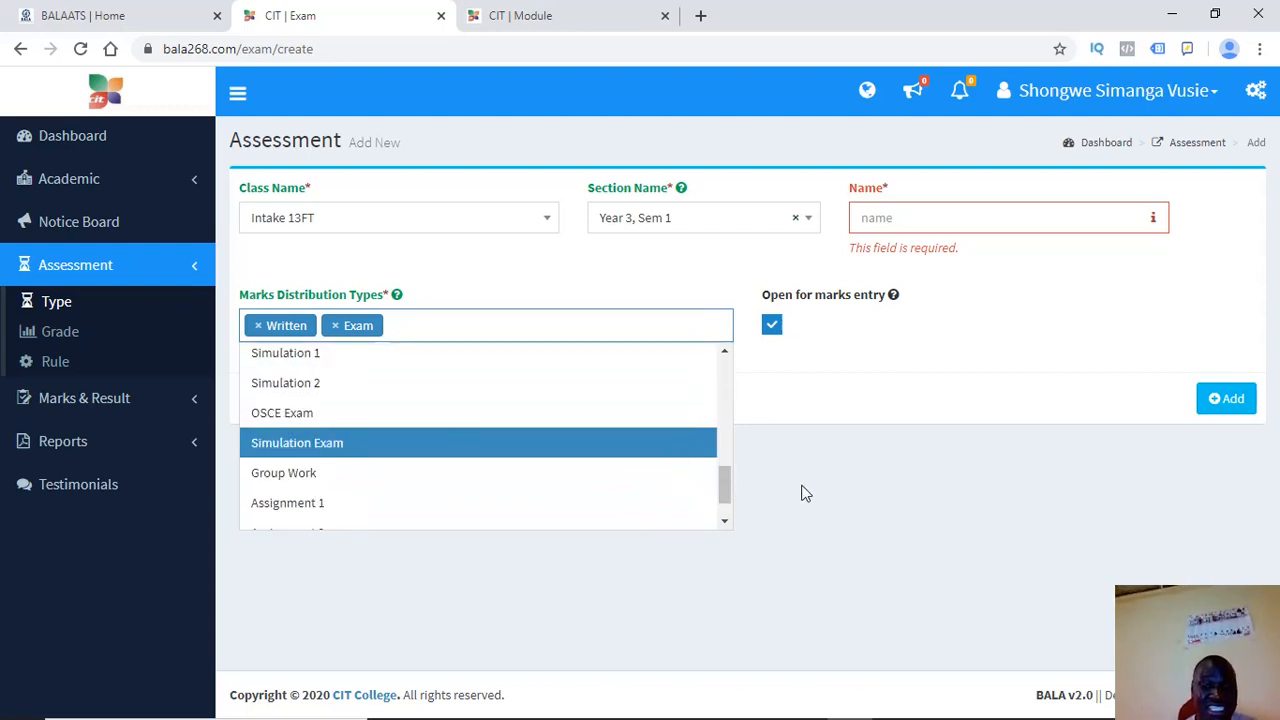
{"action": "left_click_drag", "start_coordinate": [725, 490], "coordinate": [724, 521]}
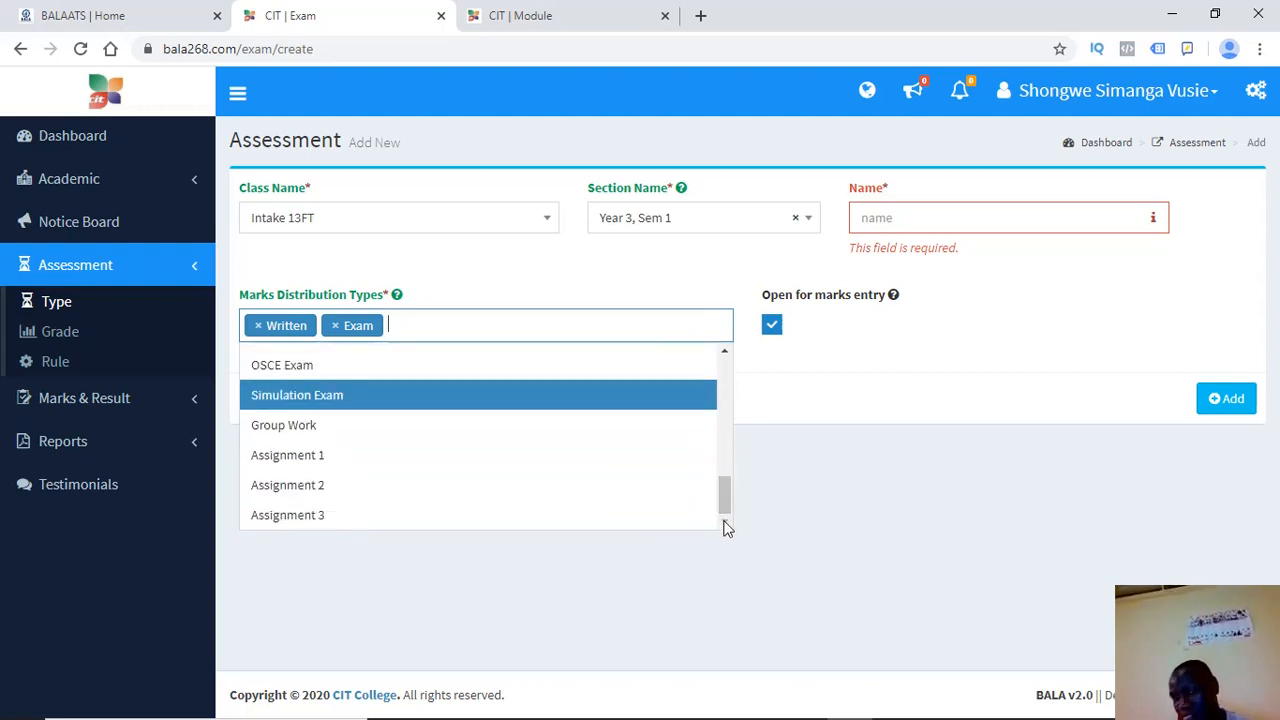
{"action": "left_click", "coordinate": [911, 496]}
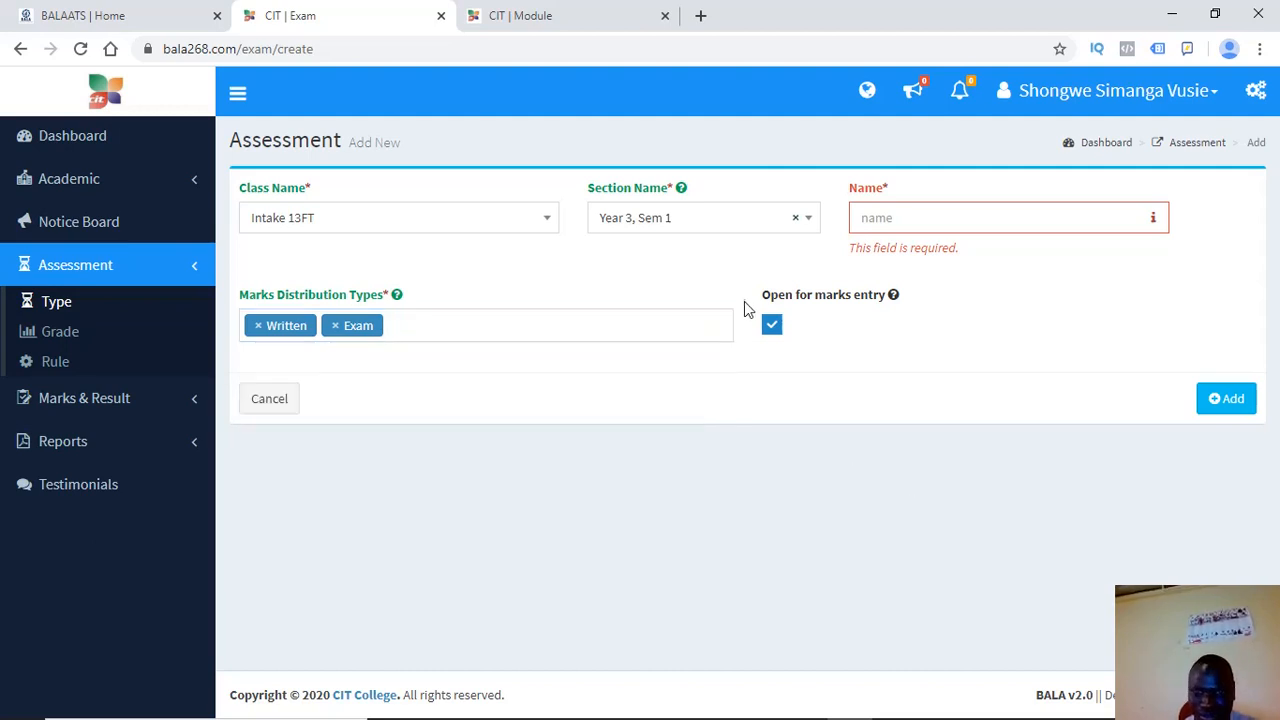
{"action": "left_click_drag", "start_coordinate": [889, 305], "coordinate": [715, 300]}
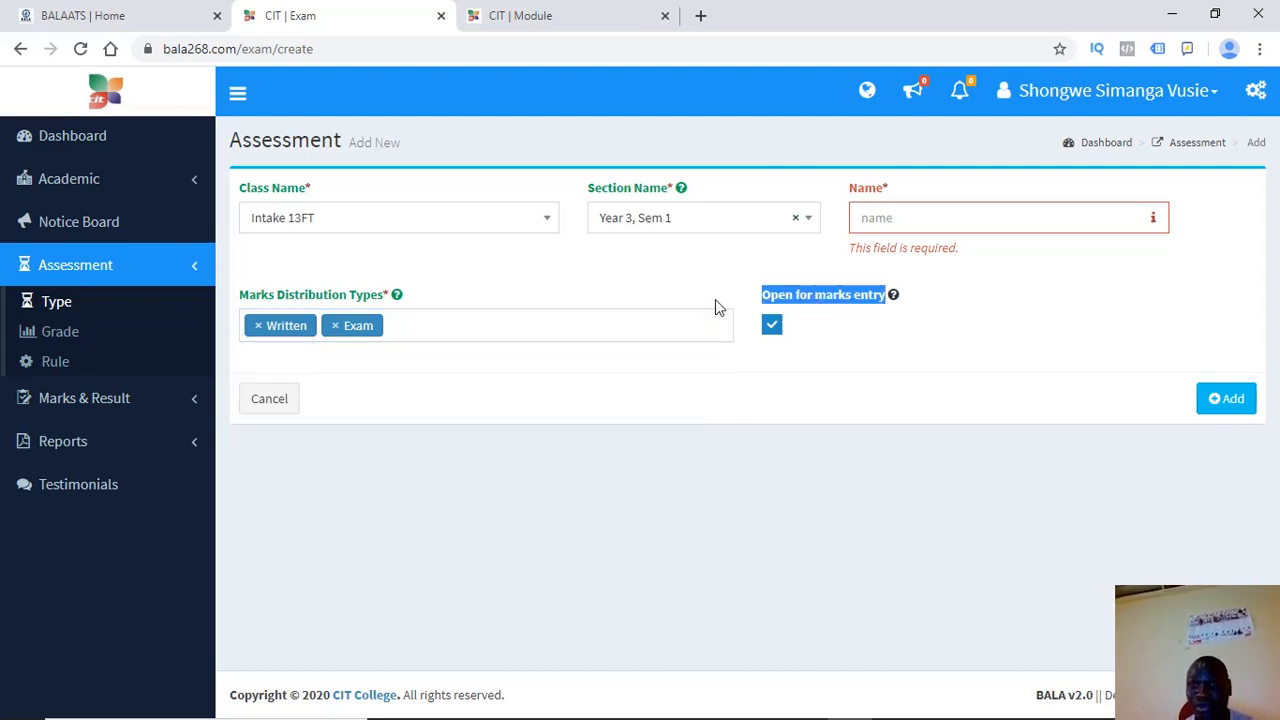
{"action": "left_click", "coordinate": [715, 300]}
{"action": "left_click", "coordinate": [900, 218]}
{"action": "left_click", "coordinate": [713, 272]}
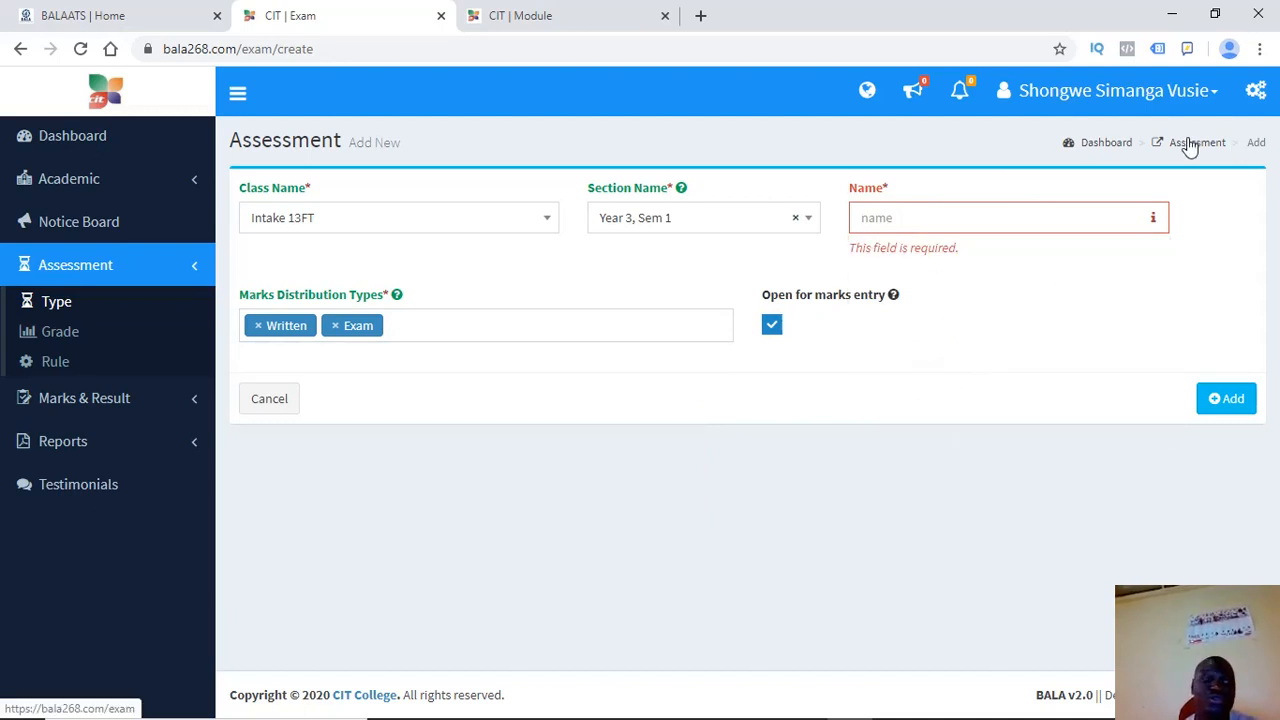
Leave the unfinished assessment and bring up the still-empty Exam Rules list
{"action": "left_click", "coordinate": [62, 304]}
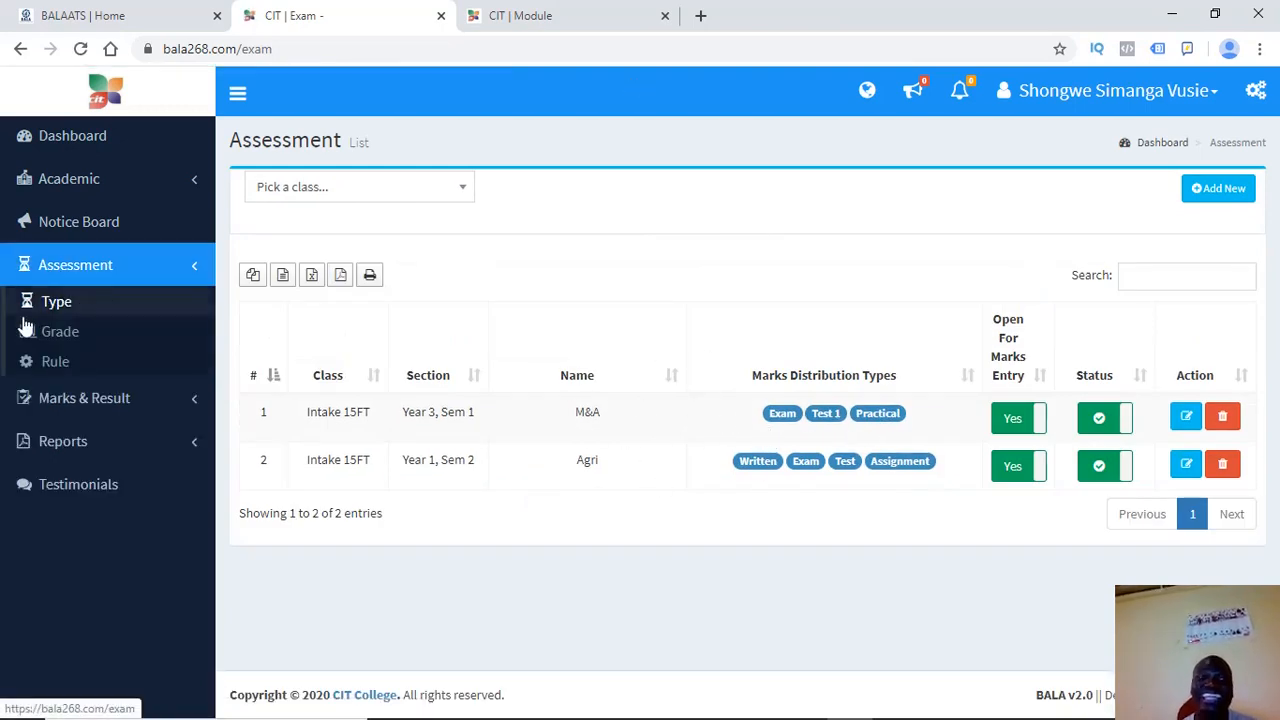
{"action": "left_click", "coordinate": [50, 368]}
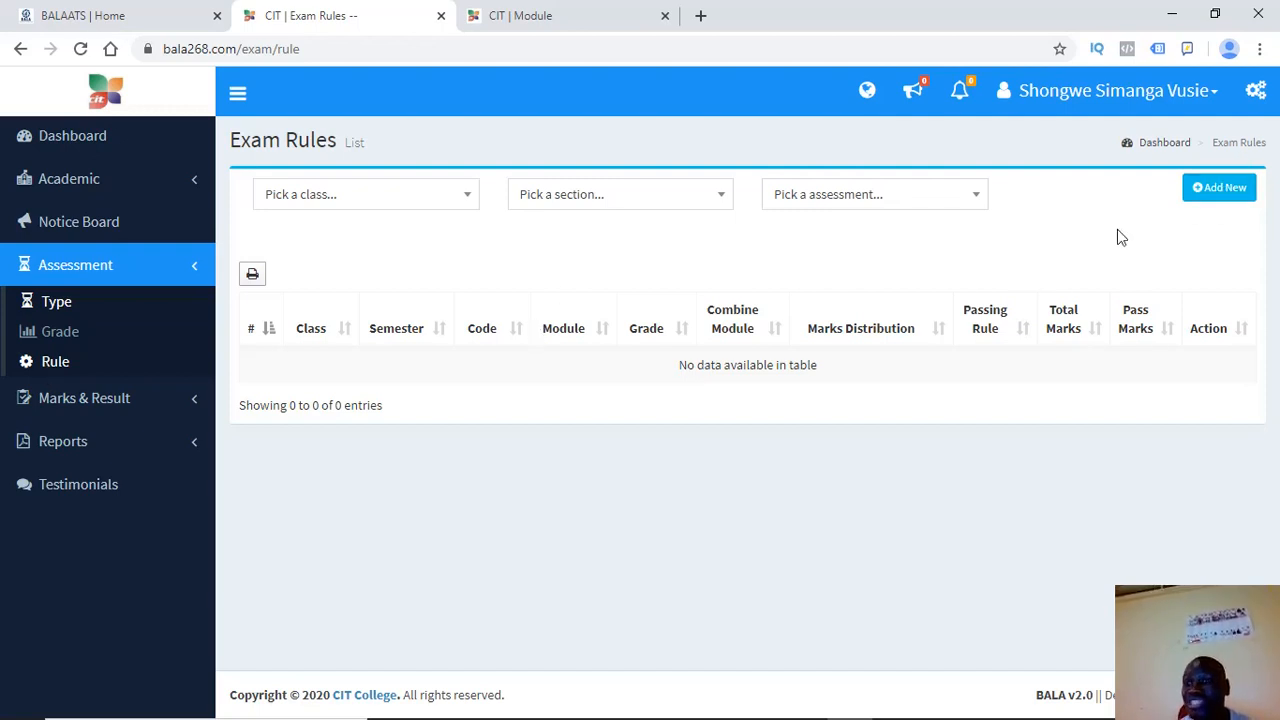
Start a new exam rule and view the available Class Name choices
{"action": "left_click", "coordinate": [1230, 192]}
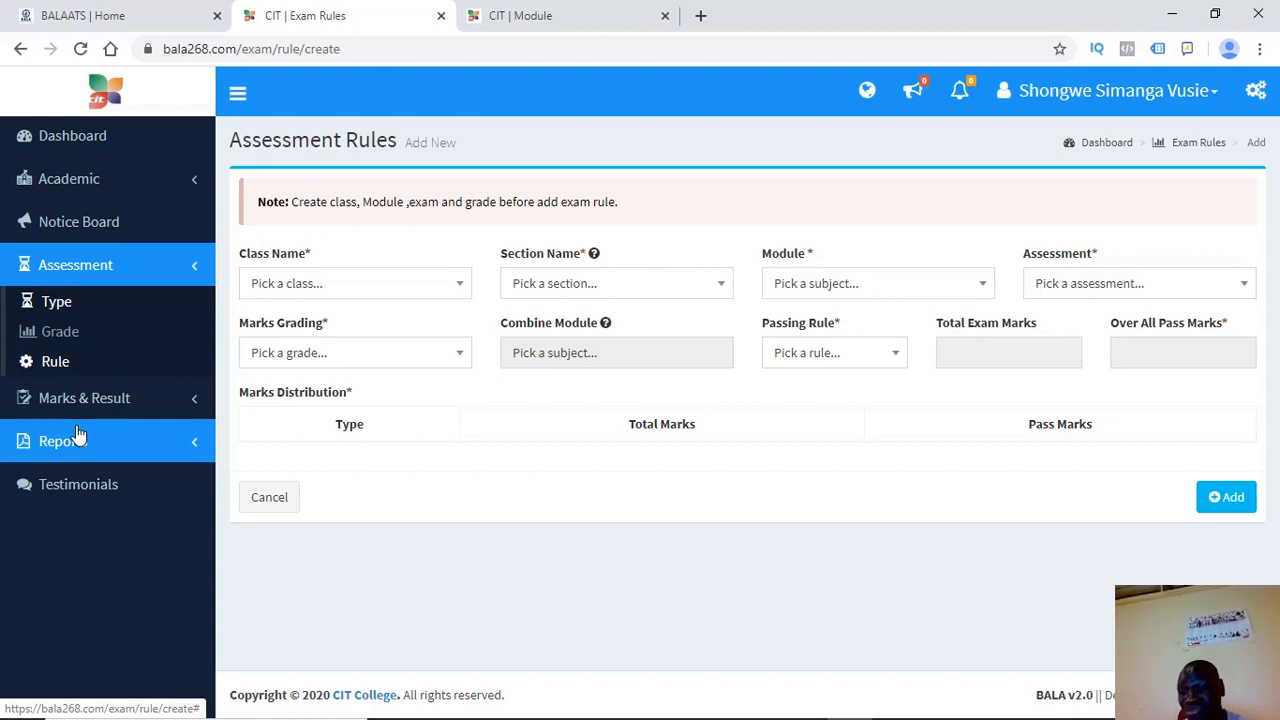
{"action": "left_click", "coordinate": [291, 289]}
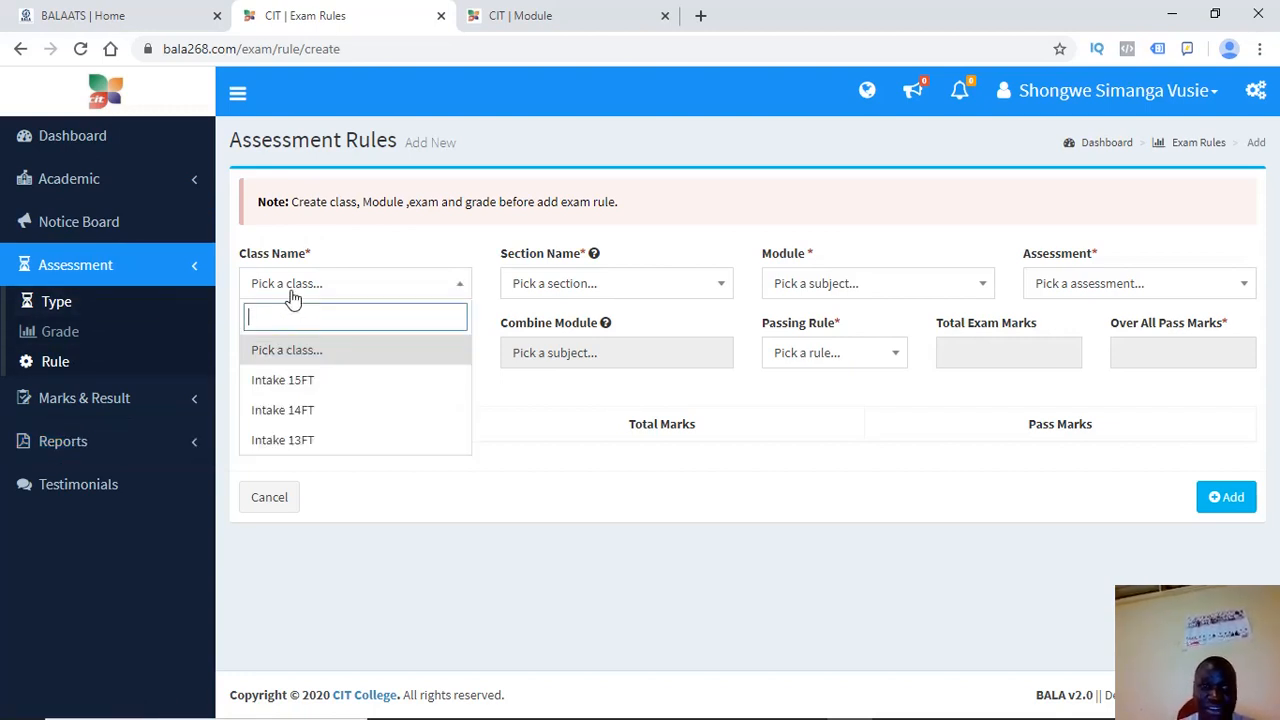
Filter exam rules to Intake 15FT, Year 1 Sem 2, Agri and delete the Agriculture 1 rule
{"action": "left_click", "coordinate": [265, 384]}
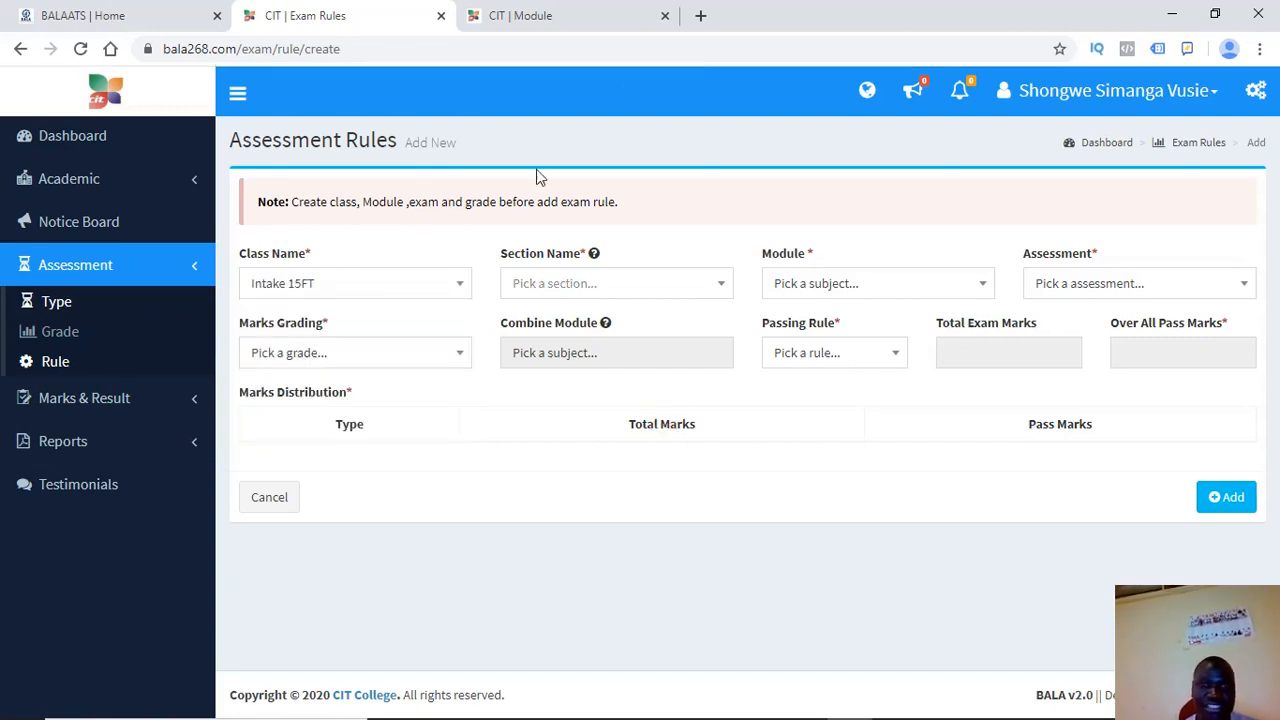
{"action": "left_click", "coordinate": [1185, 142]}
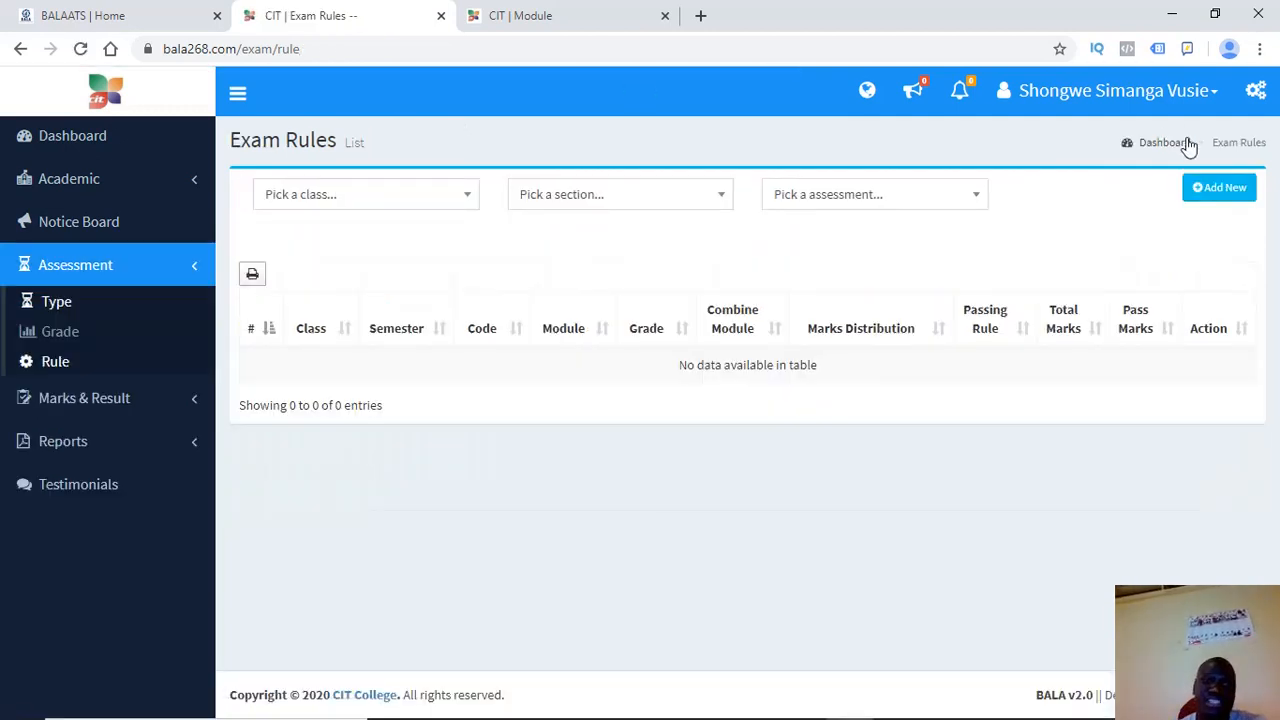
{"action": "left_click", "coordinate": [349, 200]}
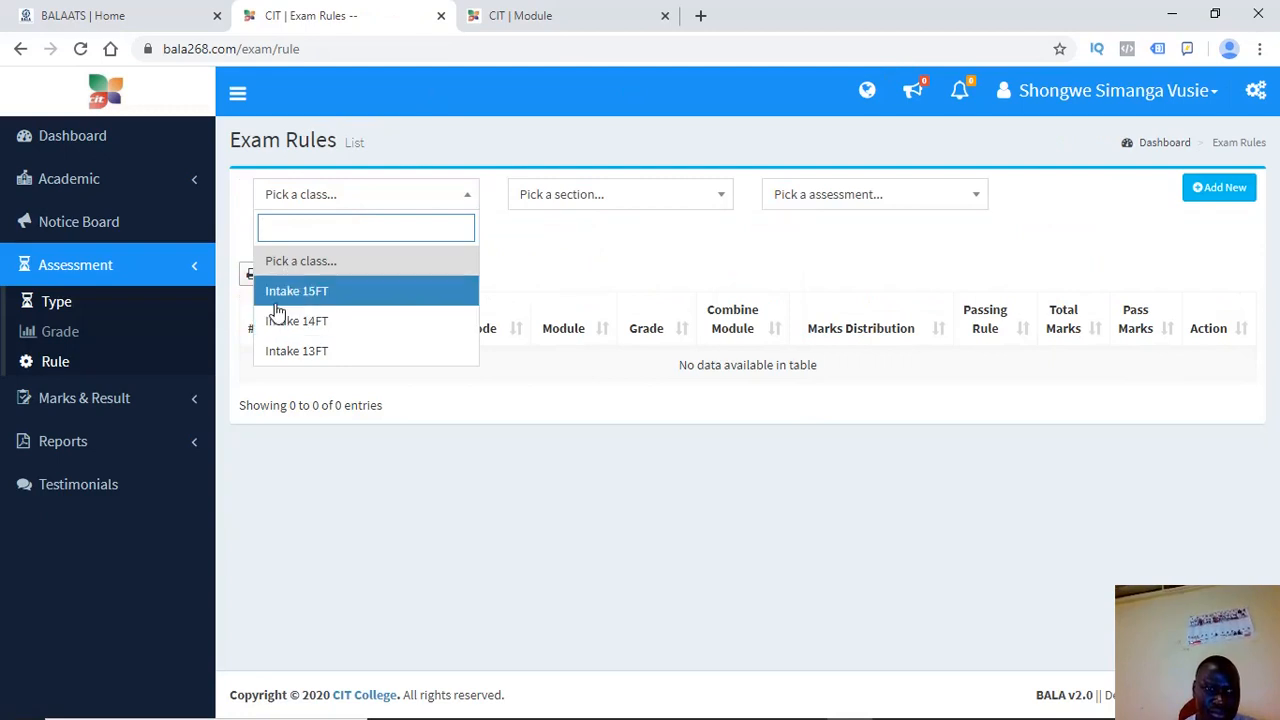
{"action": "left_click", "coordinate": [272, 297]}
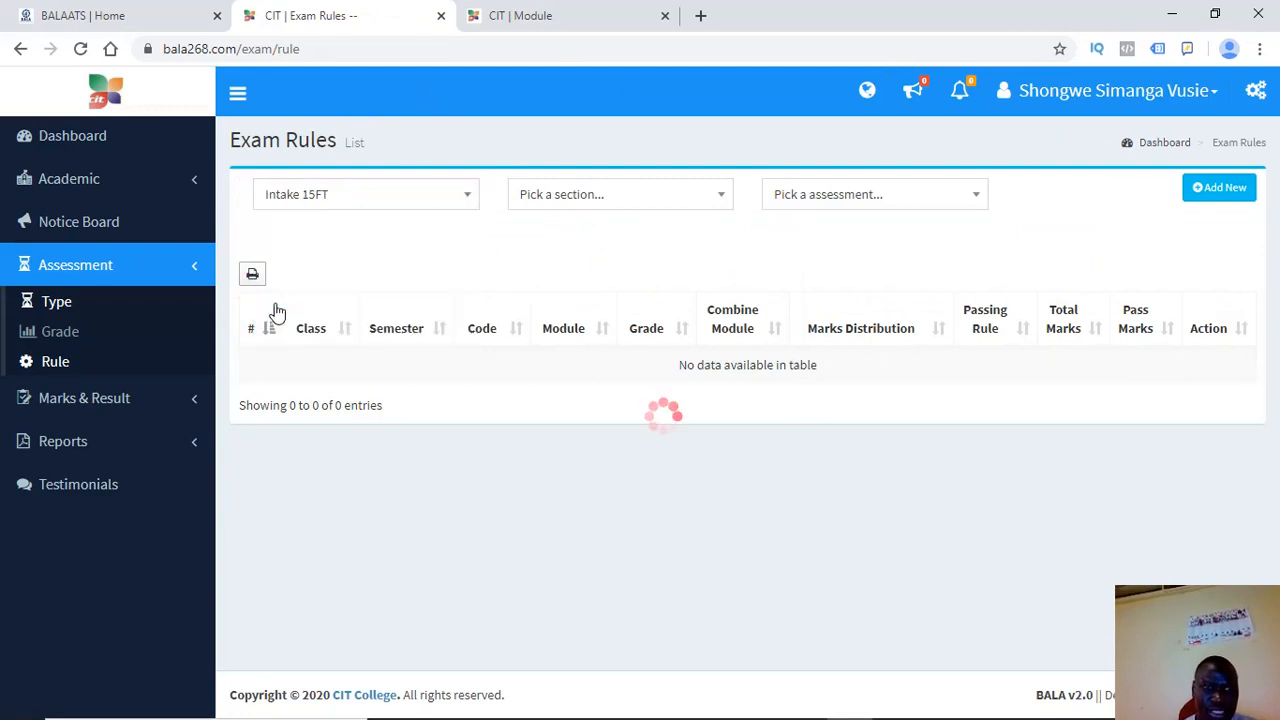
{"action": "left_click", "coordinate": [605, 194]}
{"action": "left_click", "coordinate": [557, 261]}
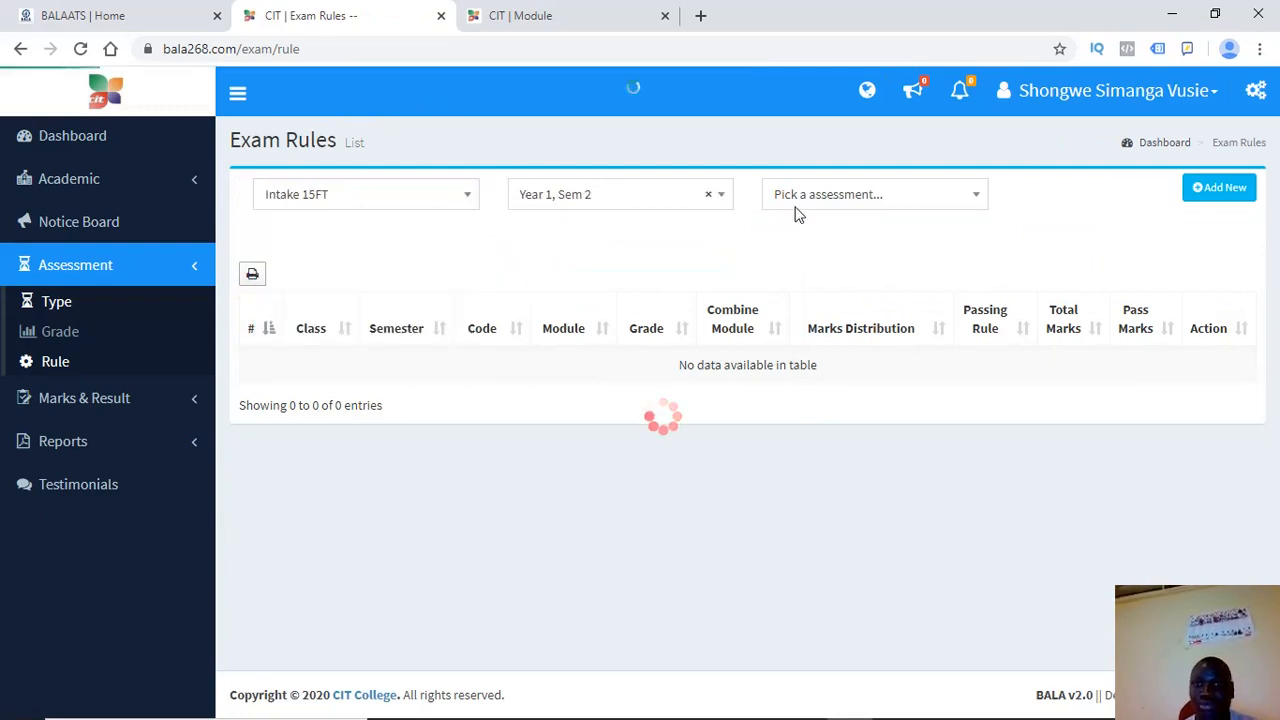
{"action": "left_click", "coordinate": [851, 204]}
{"action": "left_click", "coordinate": [792, 264]}
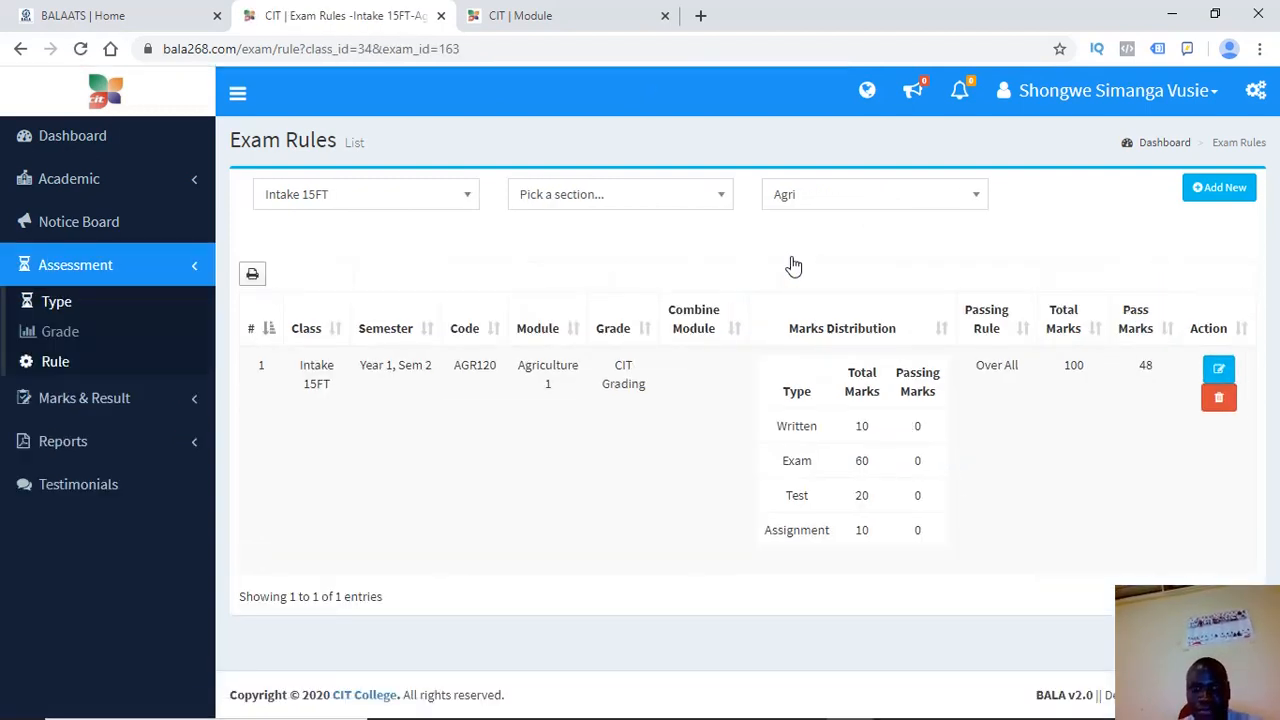
{"action": "left_click", "coordinate": [1210, 403]}
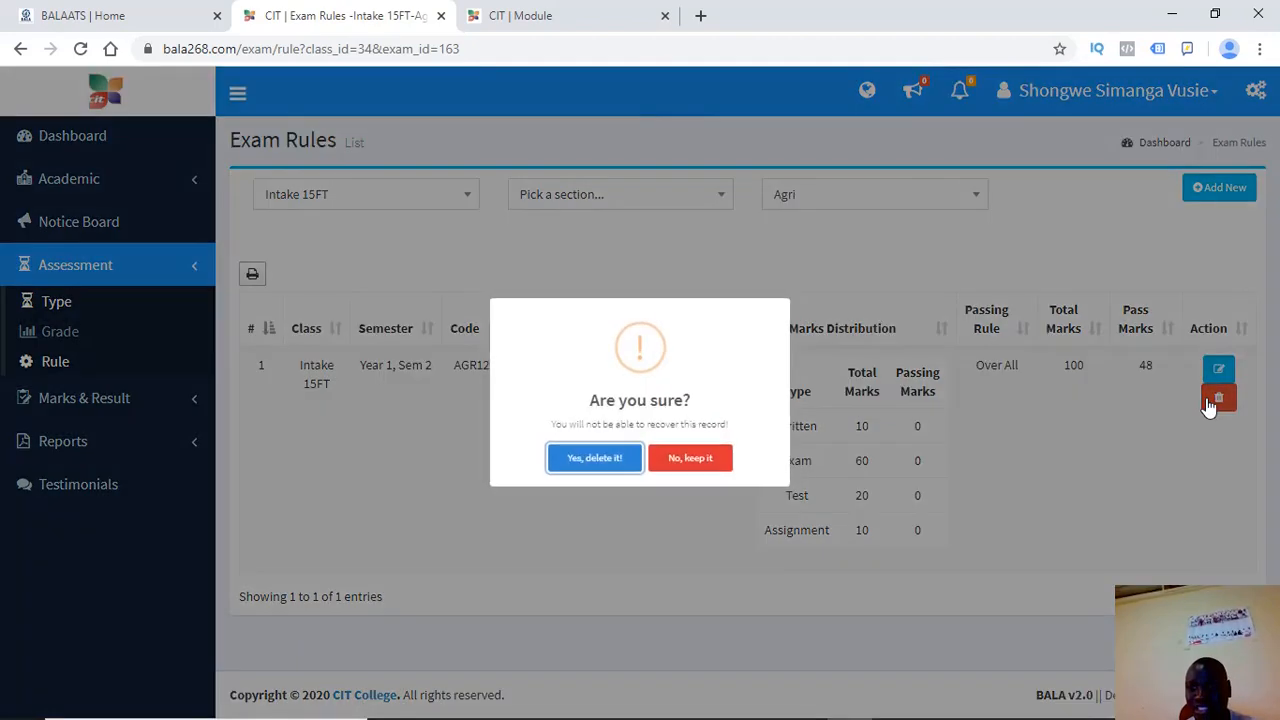
{"action": "left_click", "coordinate": [595, 460]}
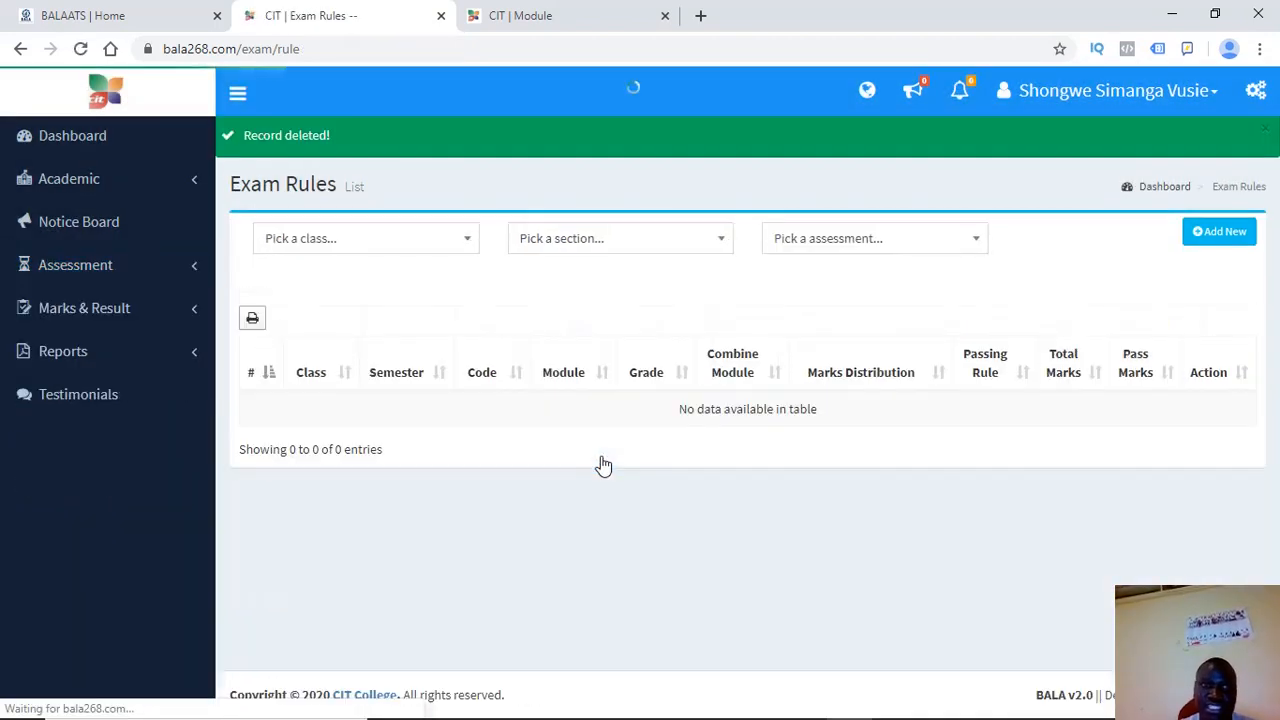
Fill a new rule with Intake 15FT, Year 1 Sem 2, module AGR120 and the Agri assessment
{"action": "left_click", "coordinate": [1218, 238]}
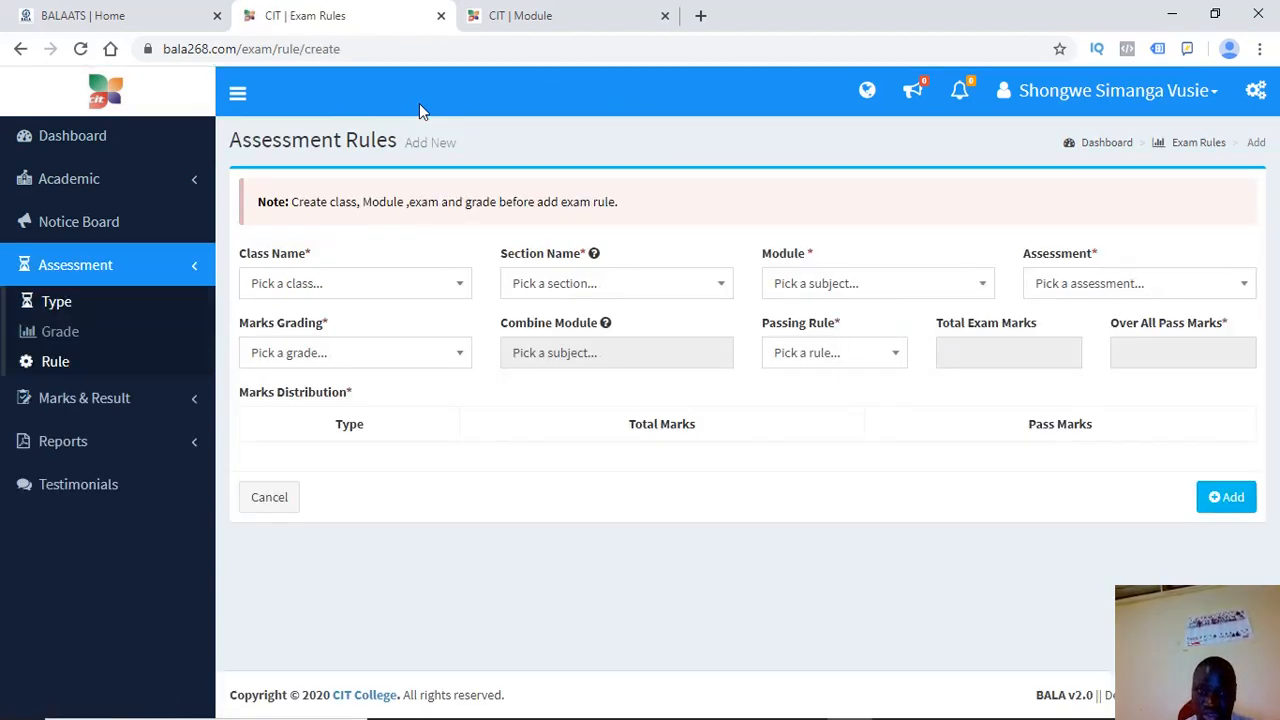
{"action": "left_click", "coordinate": [302, 283]}
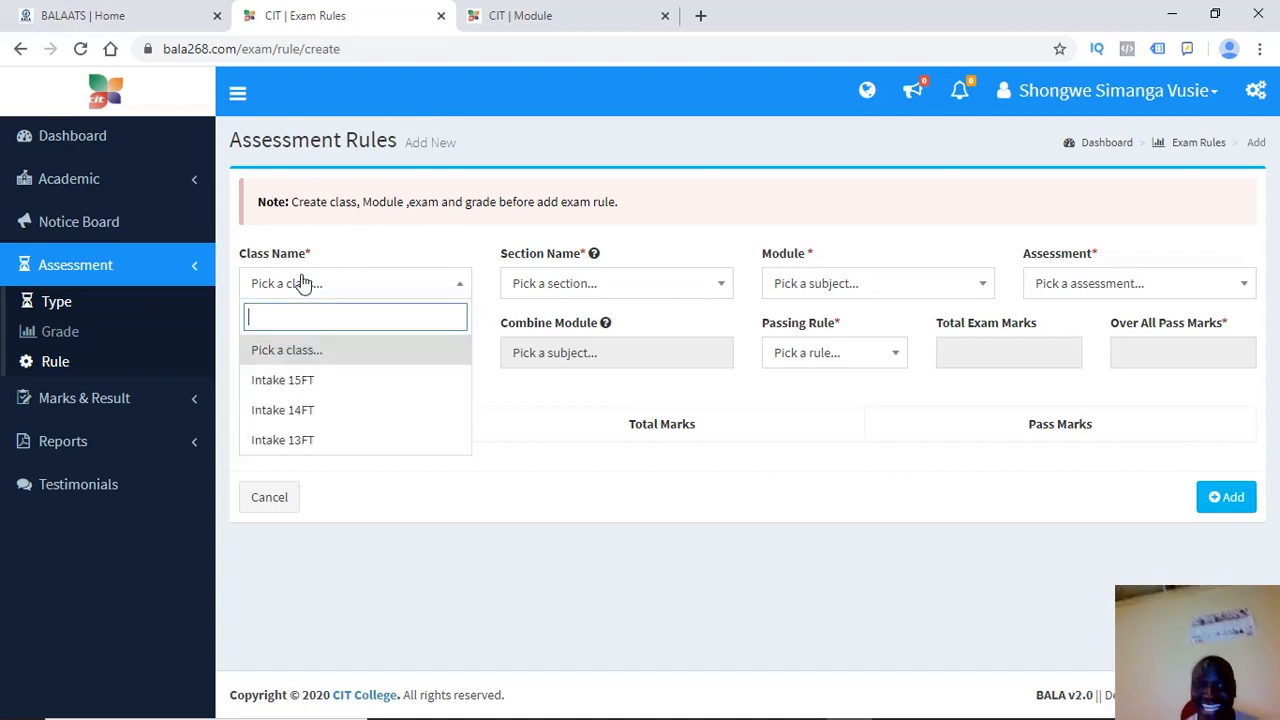
{"action": "left_click", "coordinate": [293, 384]}
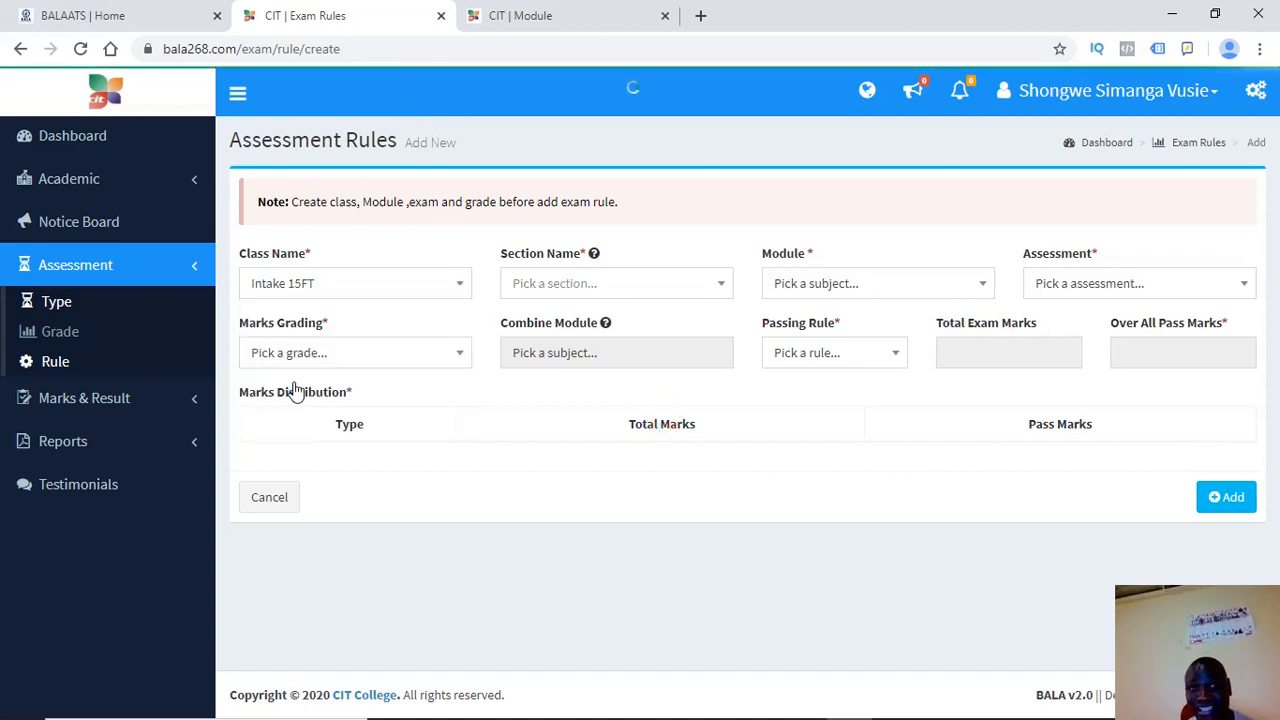
{"action": "left_click", "coordinate": [597, 286]}
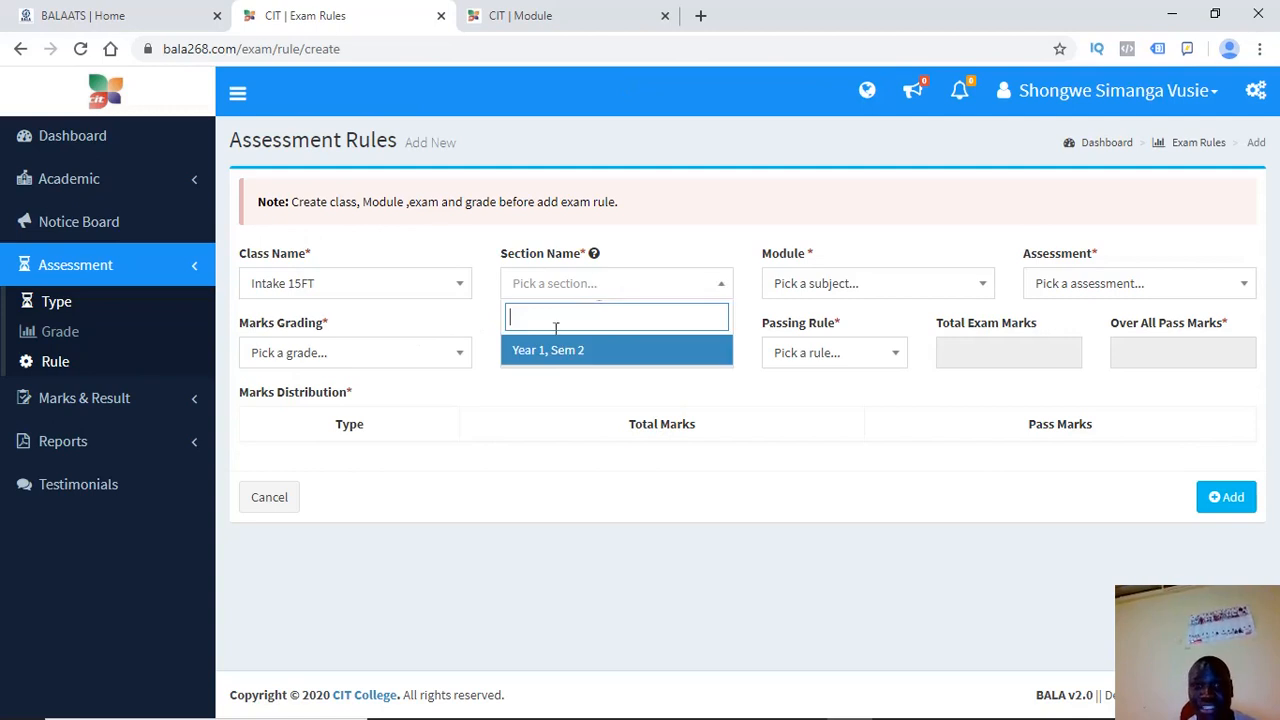
{"action": "left_click", "coordinate": [551, 350]}
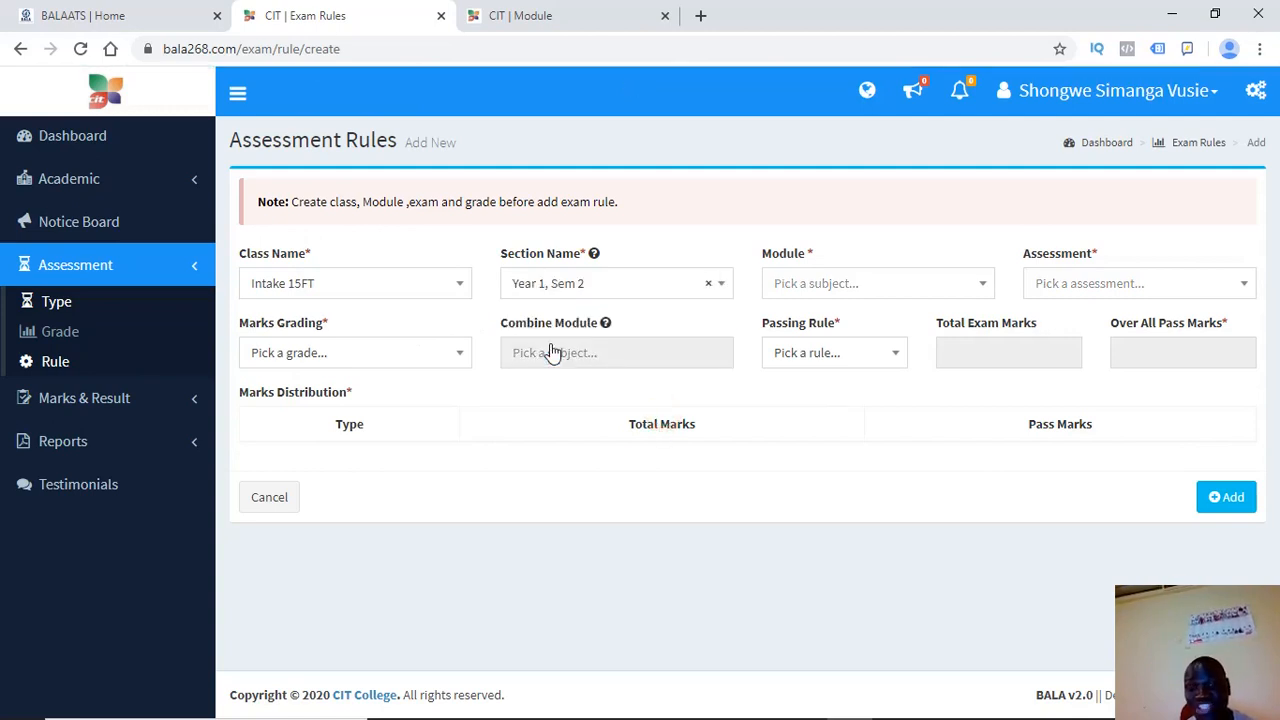
{"action": "left_click", "coordinate": [808, 289]}
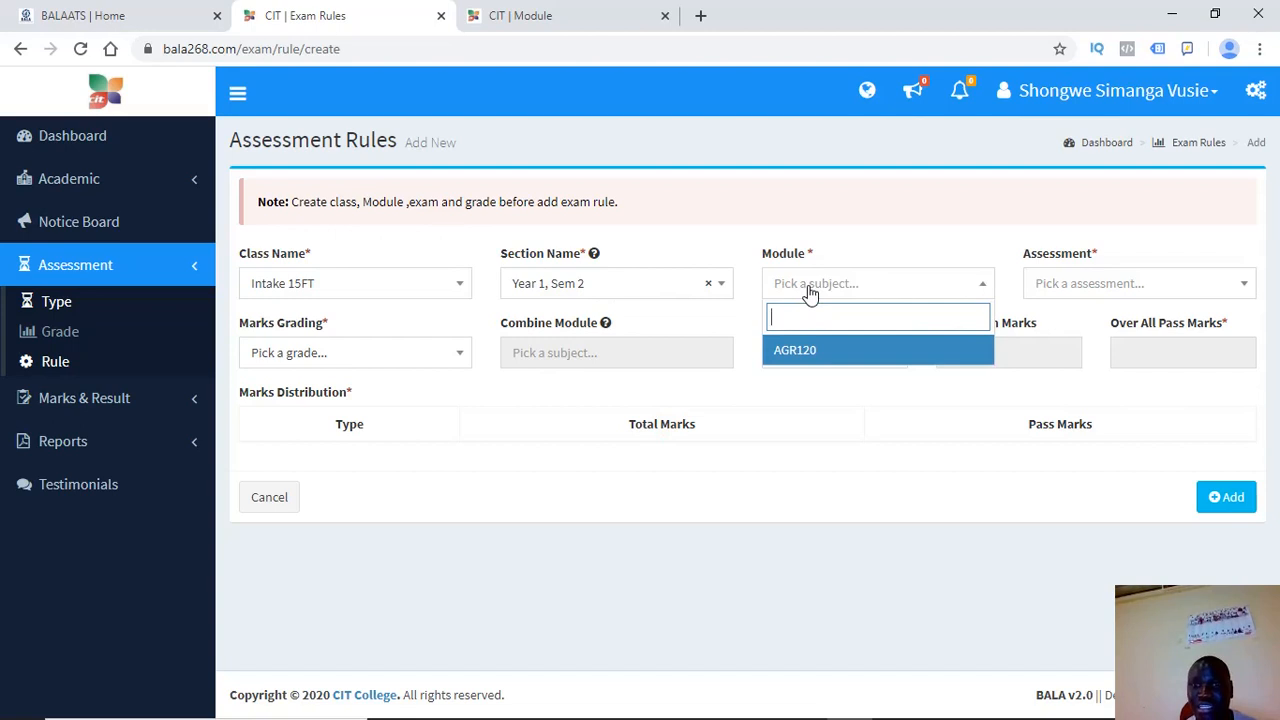
{"action": "left_click", "coordinate": [783, 350]}
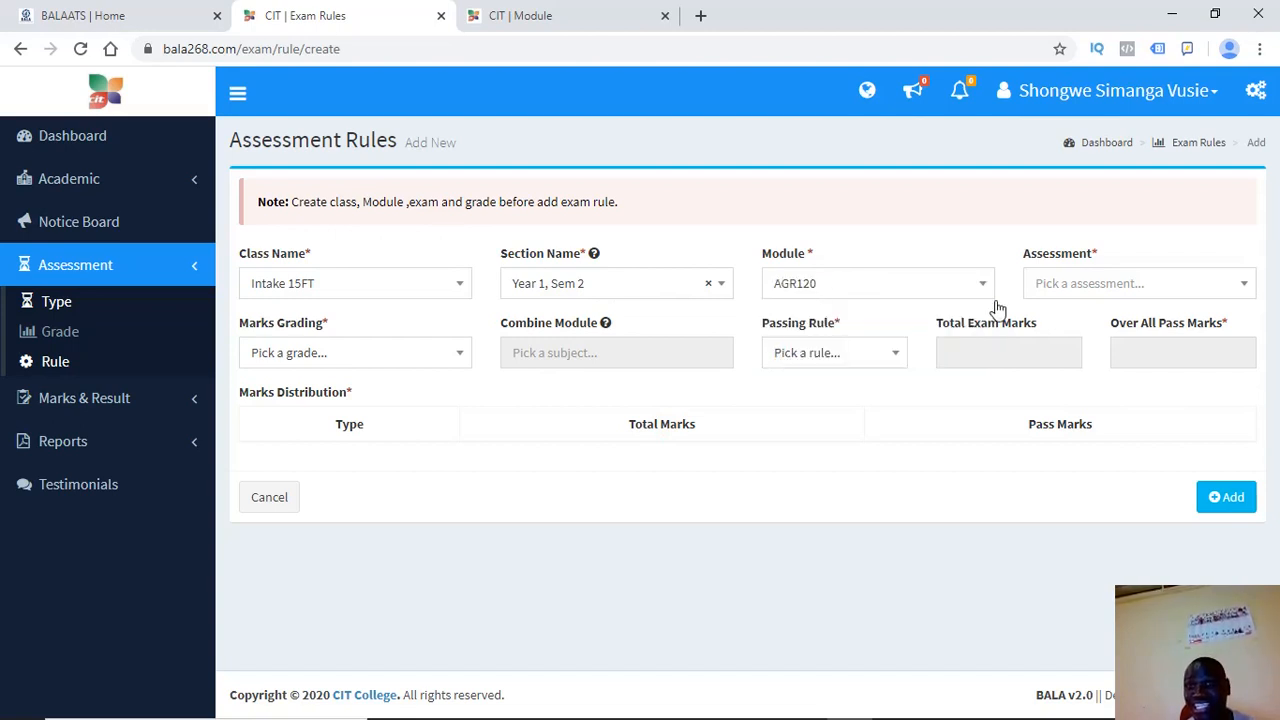
{"action": "left_click", "coordinate": [1075, 289]}
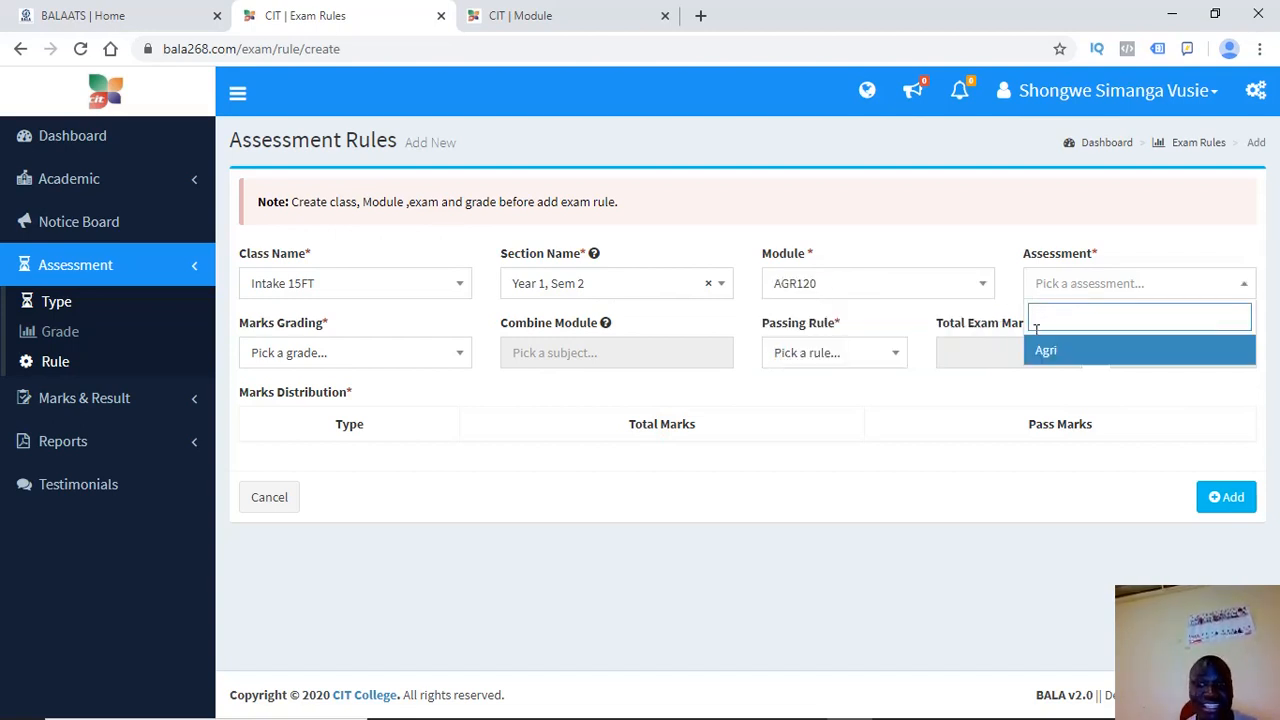
{"action": "left_click", "coordinate": [1045, 352]}
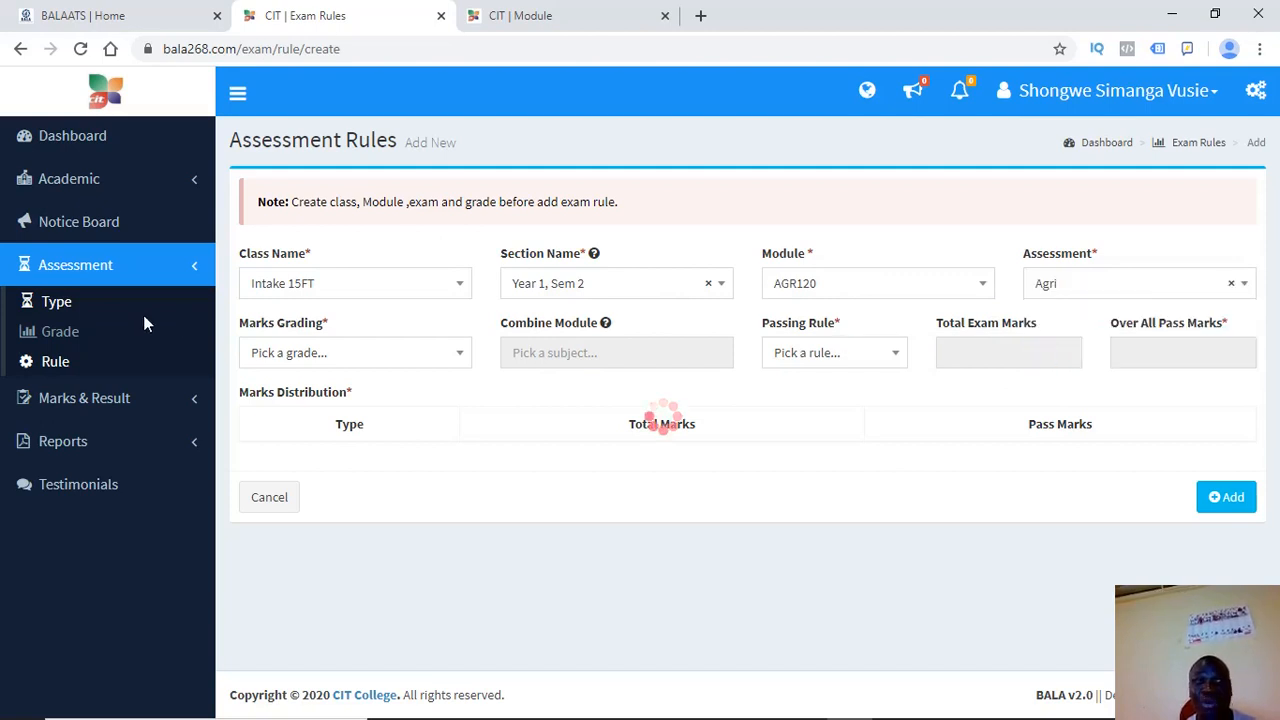
{"action": "right_click", "coordinate": [65, 312]}
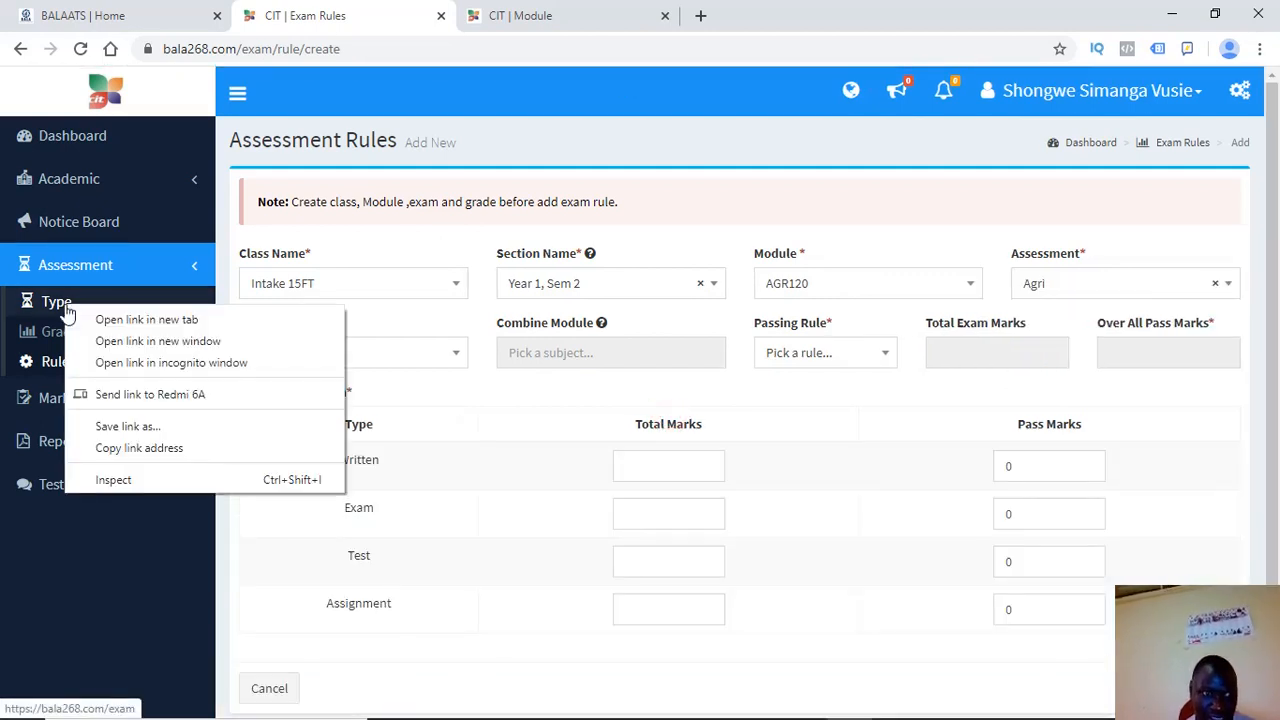
In a separate tab, look up the Agri assessment in the assessment list
{"action": "left_click", "coordinate": [105, 320]}
{"action": "left_click", "coordinate": [565, 18]}
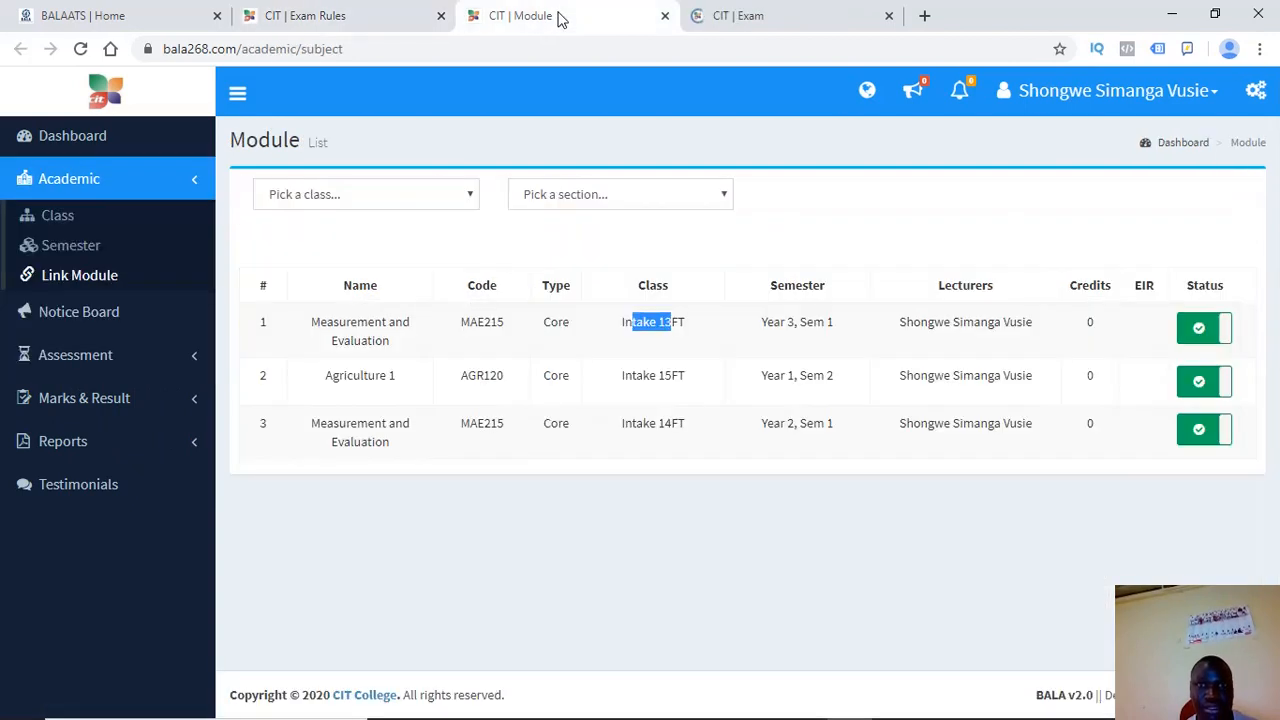
{"action": "left_click", "coordinate": [775, 16]}
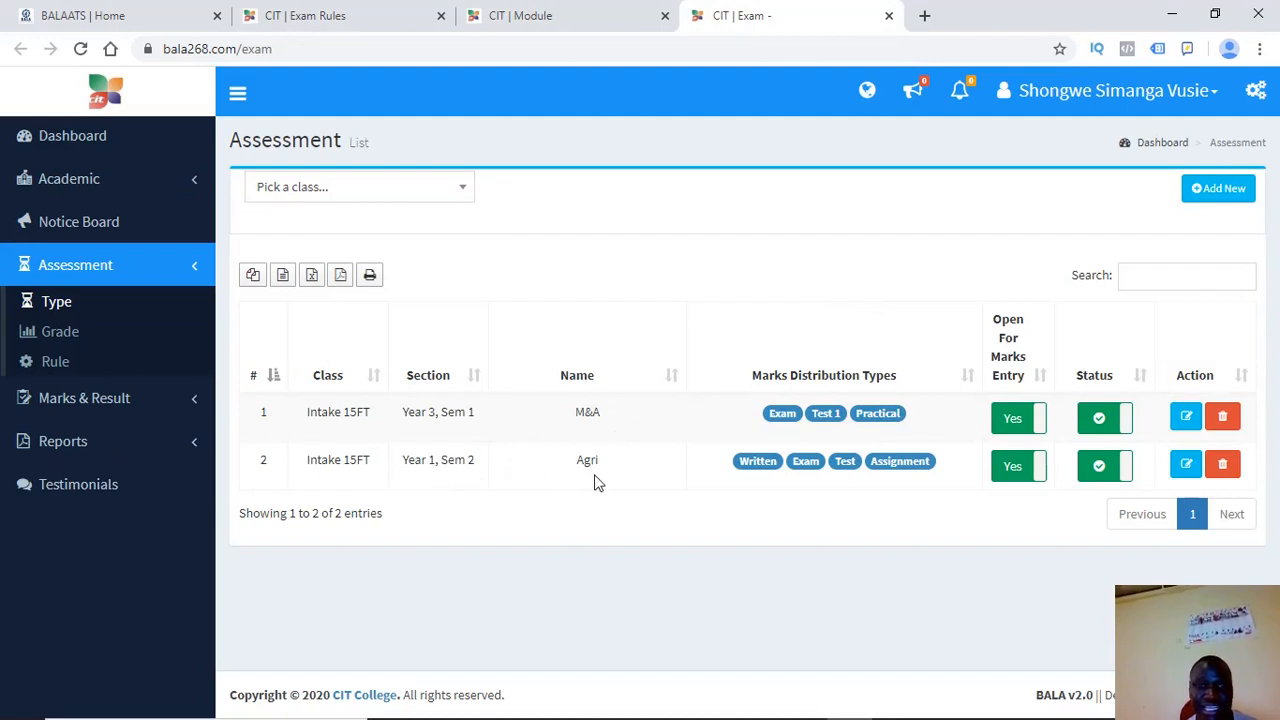
{"action": "left_click_drag", "start_coordinate": [600, 477], "coordinate": [574, 462]}
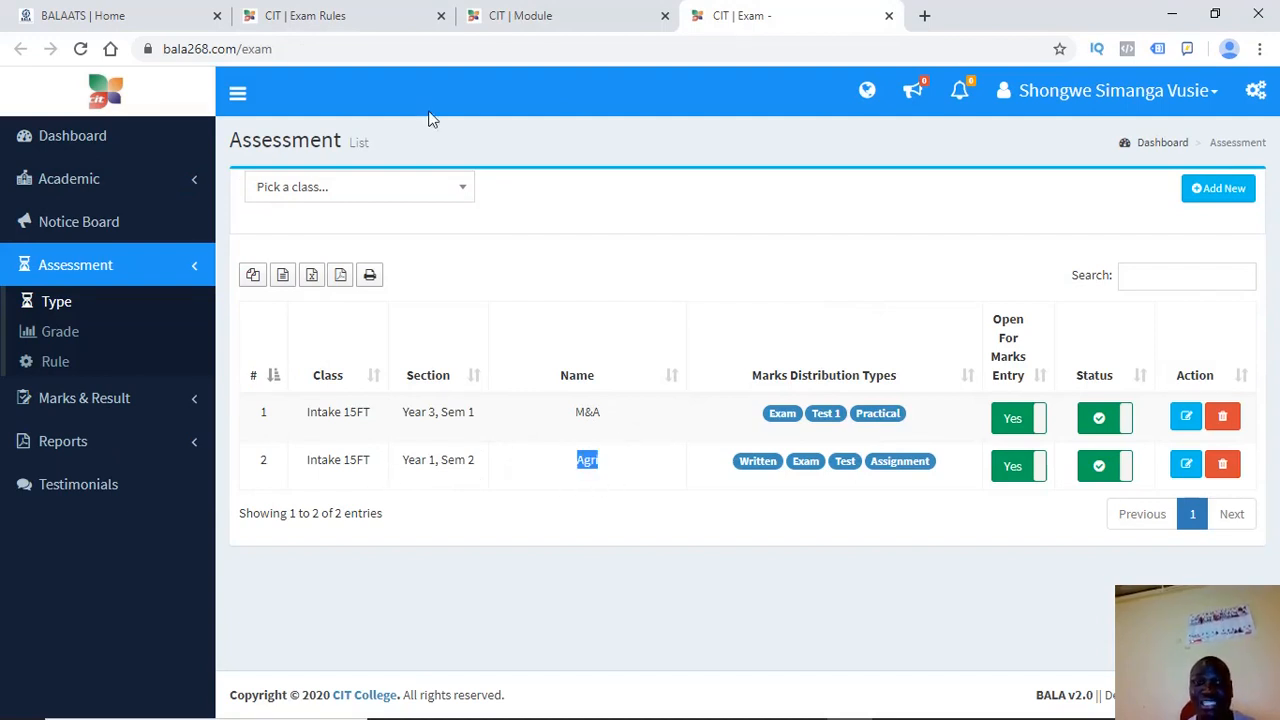
{"action": "left_click", "coordinate": [368, 12]}
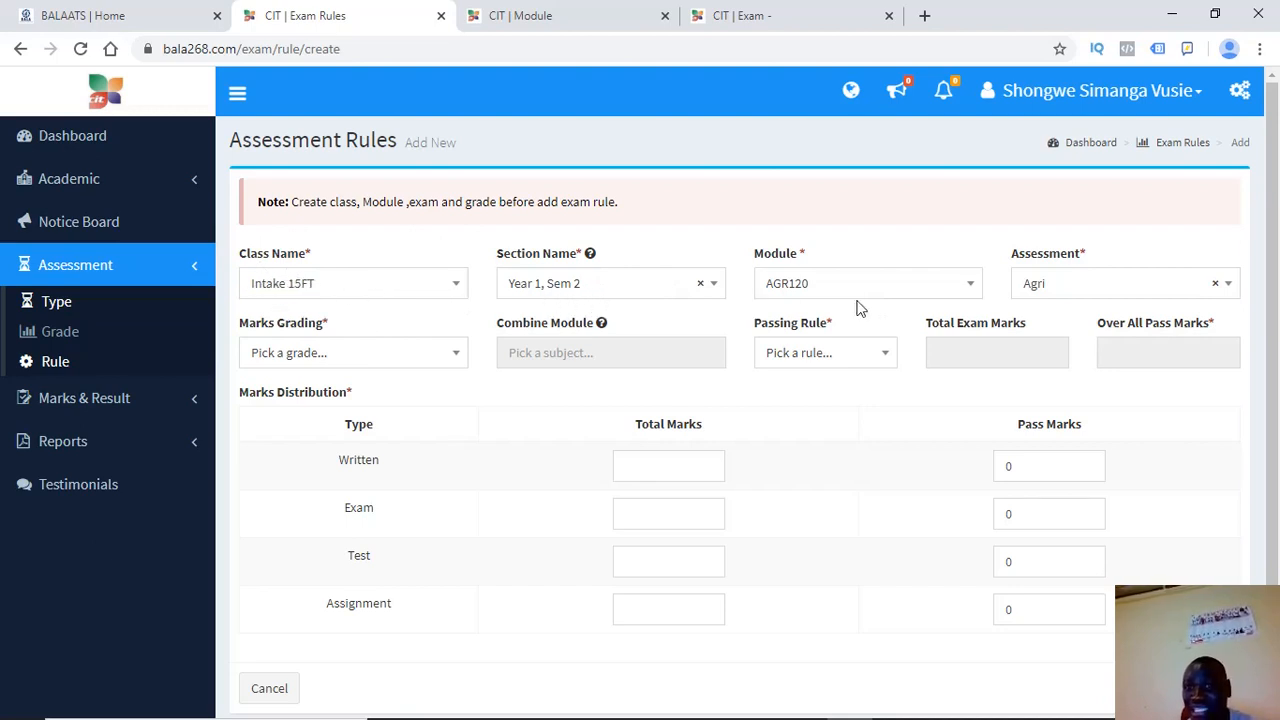
Confirm Agri in the rule form and recheck its Written, Exam, Test and Assignment types
{"action": "left_click", "coordinate": [1044, 294]}
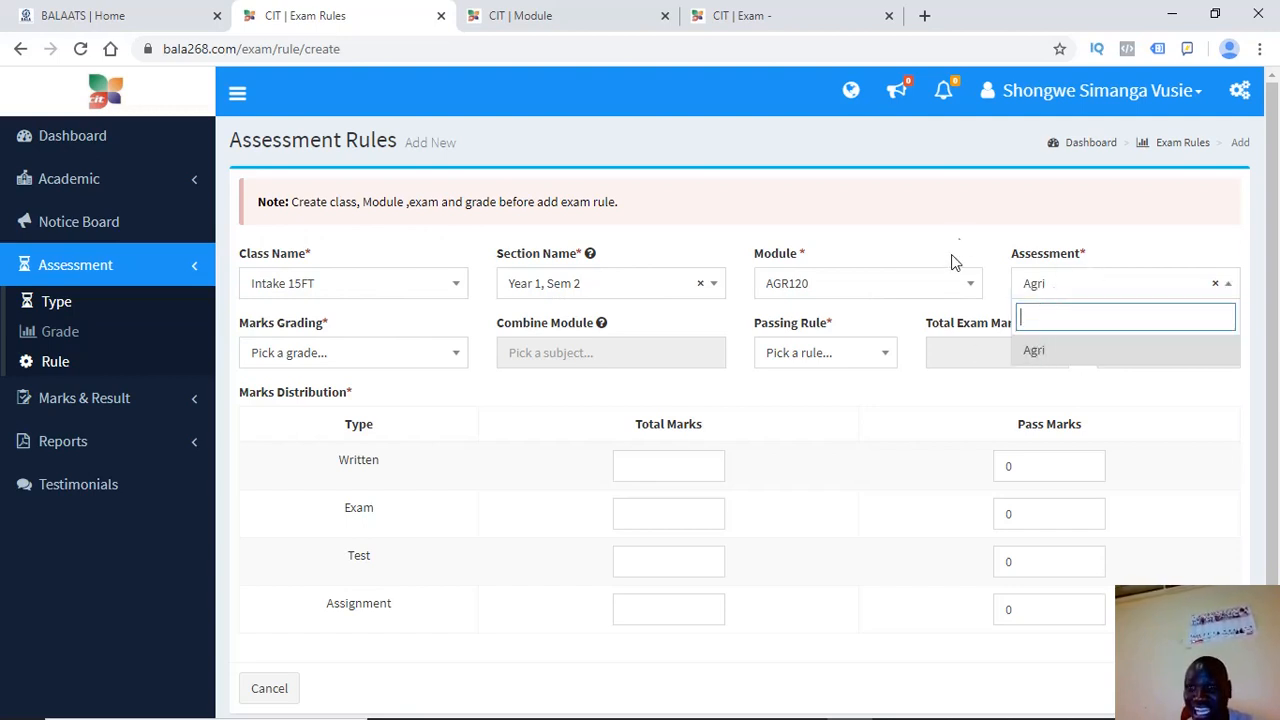
{"action": "left_click", "coordinate": [950, 318]}
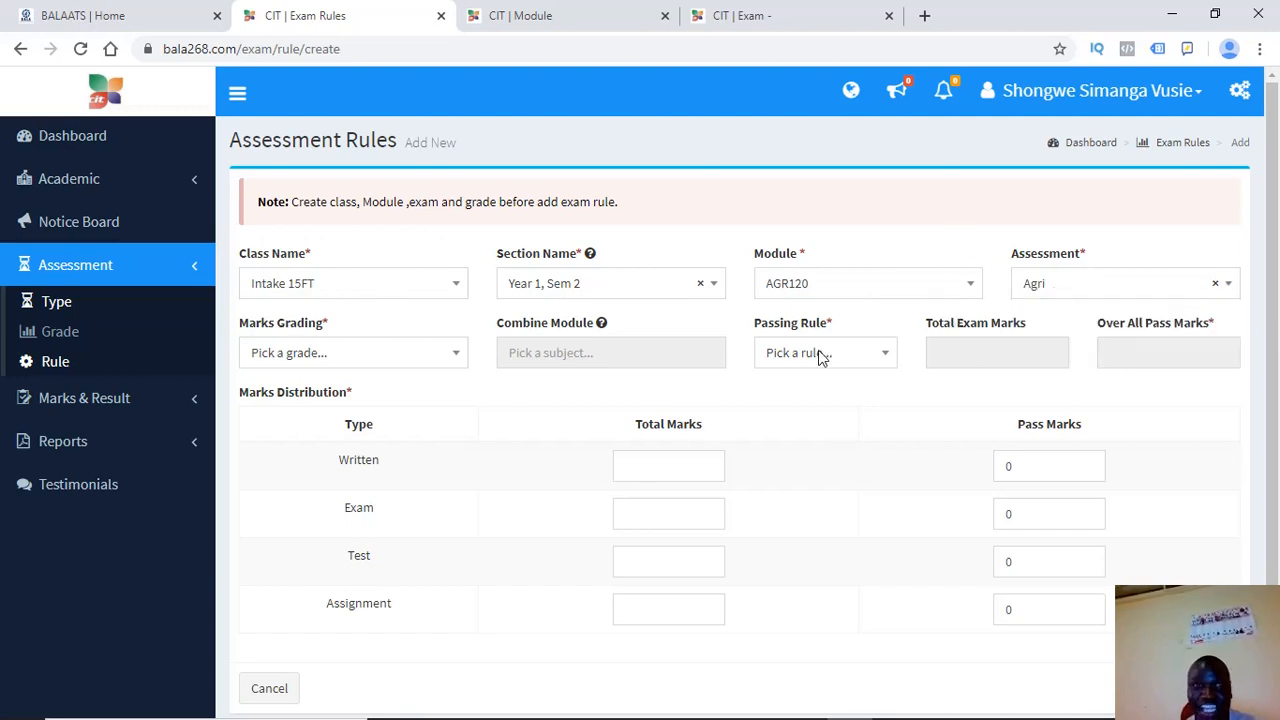
{"action": "left_click", "coordinate": [752, 28]}
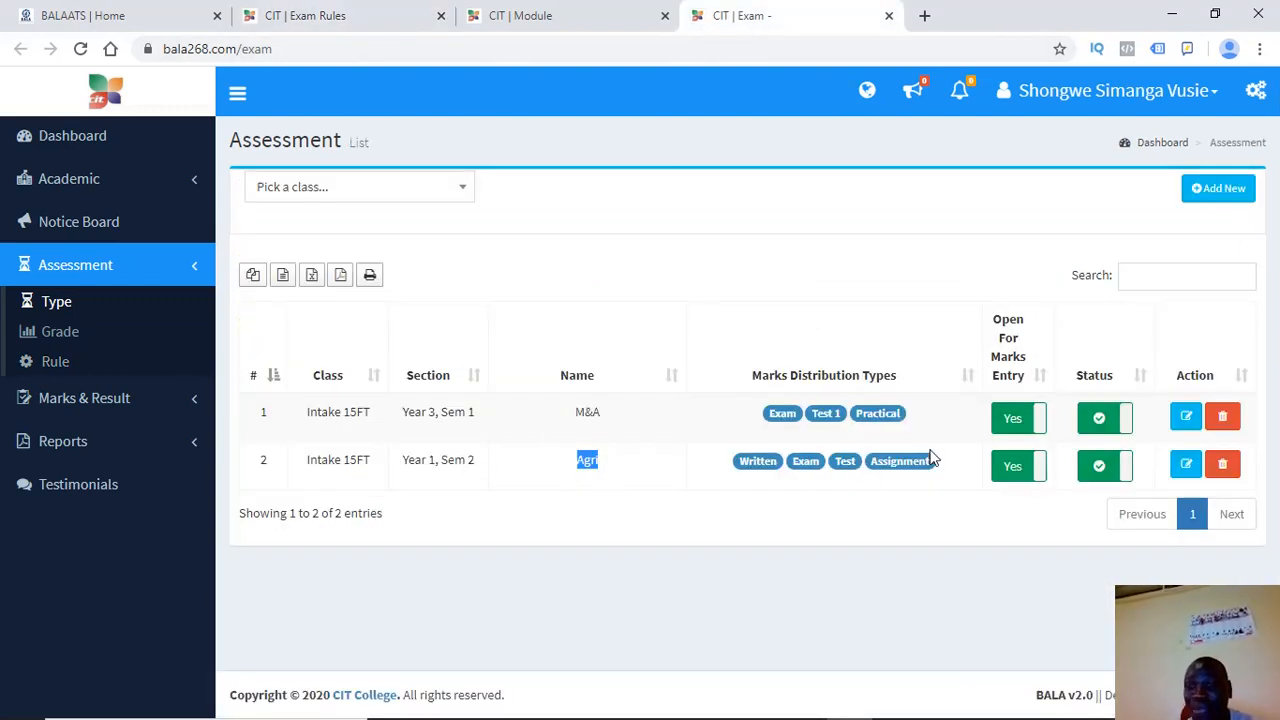
{"action": "left_click", "coordinate": [742, 487]}
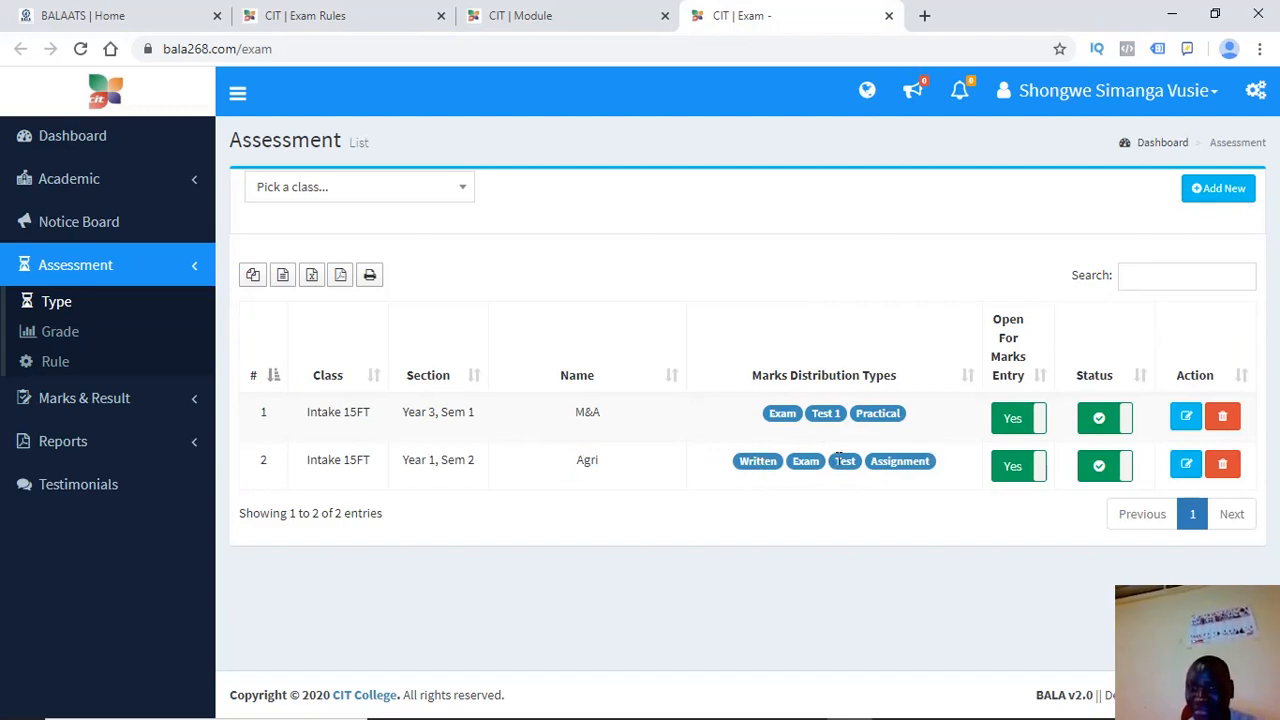
{"action": "left_click", "coordinate": [330, 12]}
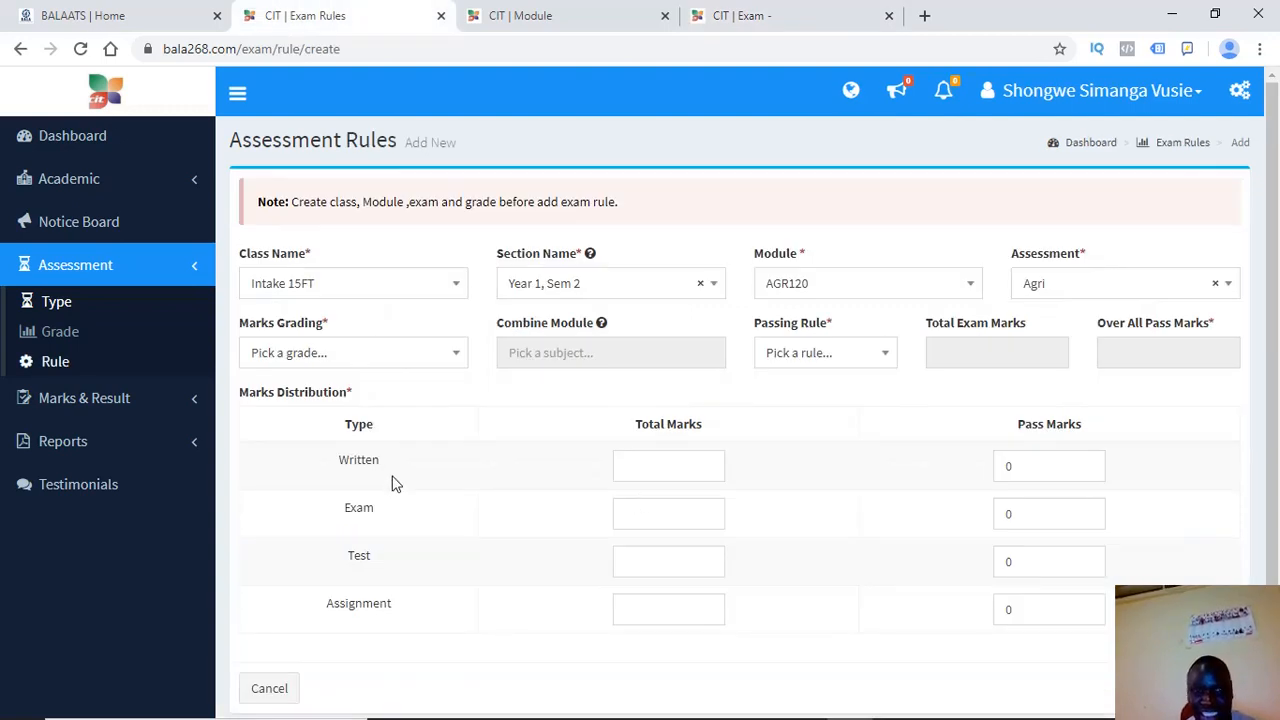
Select CIT Grading, yielding 100 total exam marks and a 48 overall pass mark
{"action": "left_click_drag", "start_coordinate": [382, 462], "coordinate": [322, 476]}
{"action": "left_click_drag", "start_coordinate": [387, 514], "coordinate": [313, 522]}
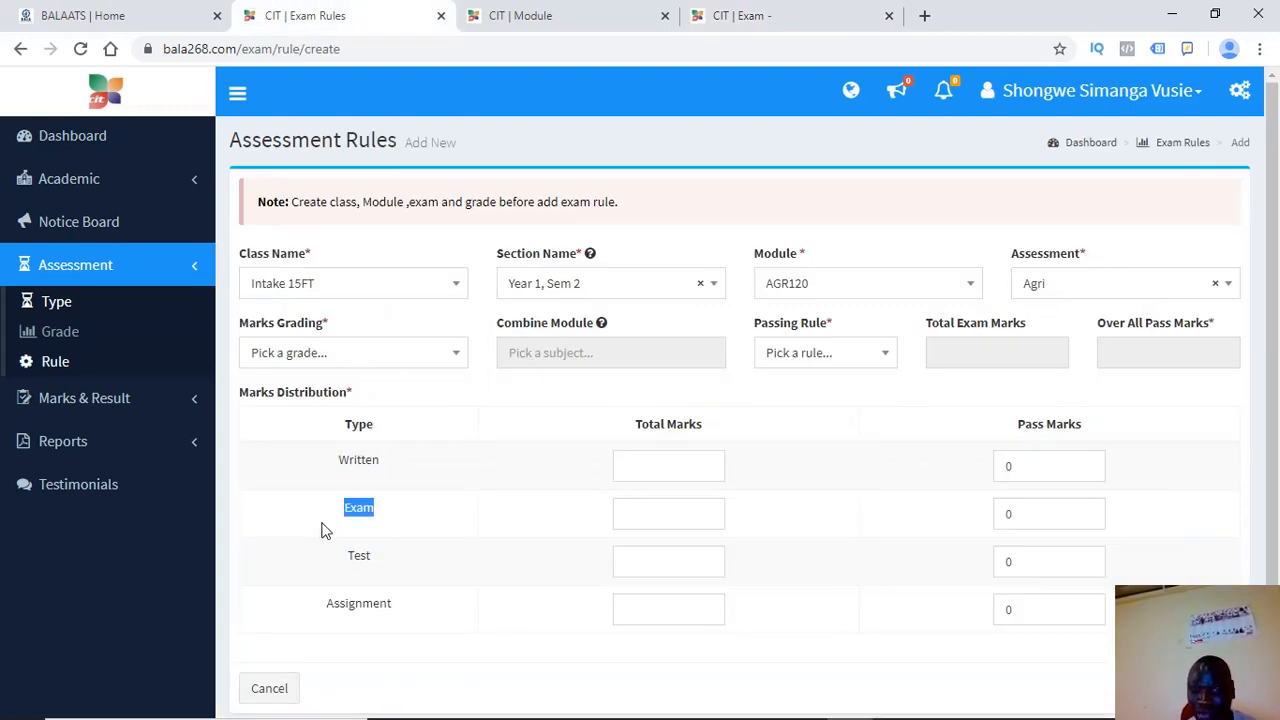
{"action": "left_click", "coordinate": [391, 569]}
{"action": "scroll", "coordinate": [1278, 342], "scroll_direction": "down", "scroll_amount": 1}
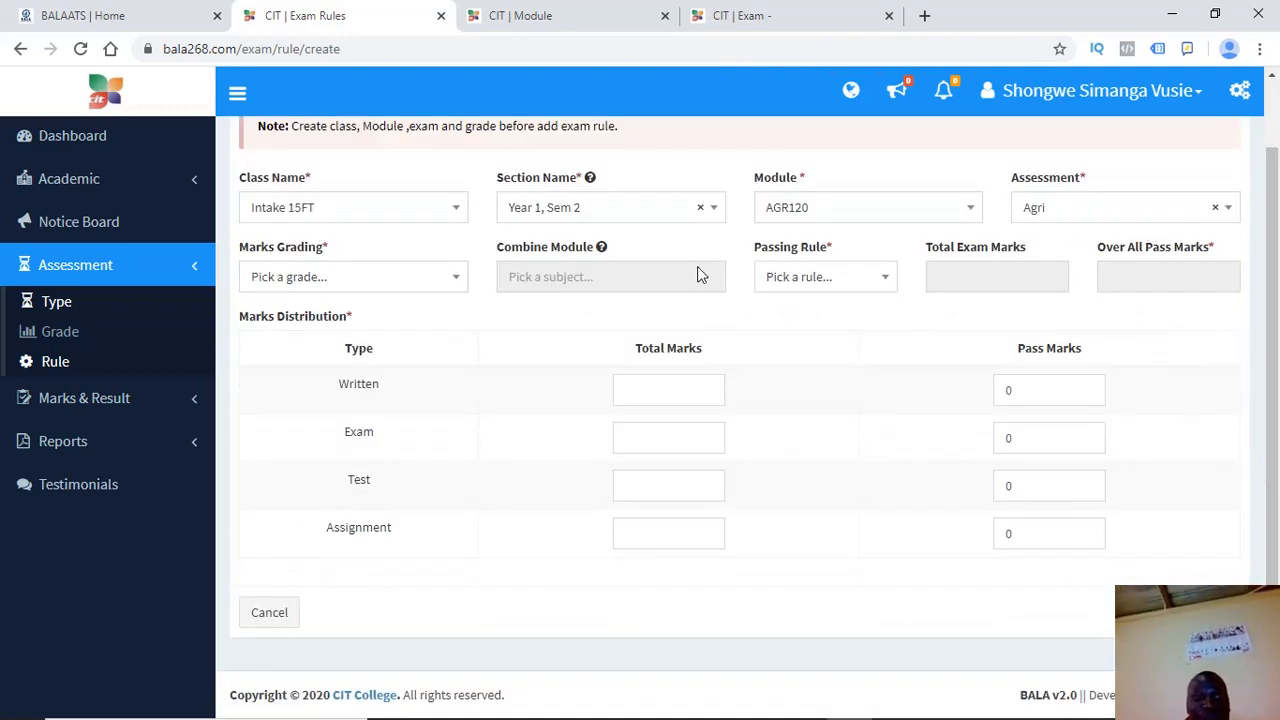
{"action": "left_click", "coordinate": [375, 282]}
{"action": "left_click", "coordinate": [267, 375]}
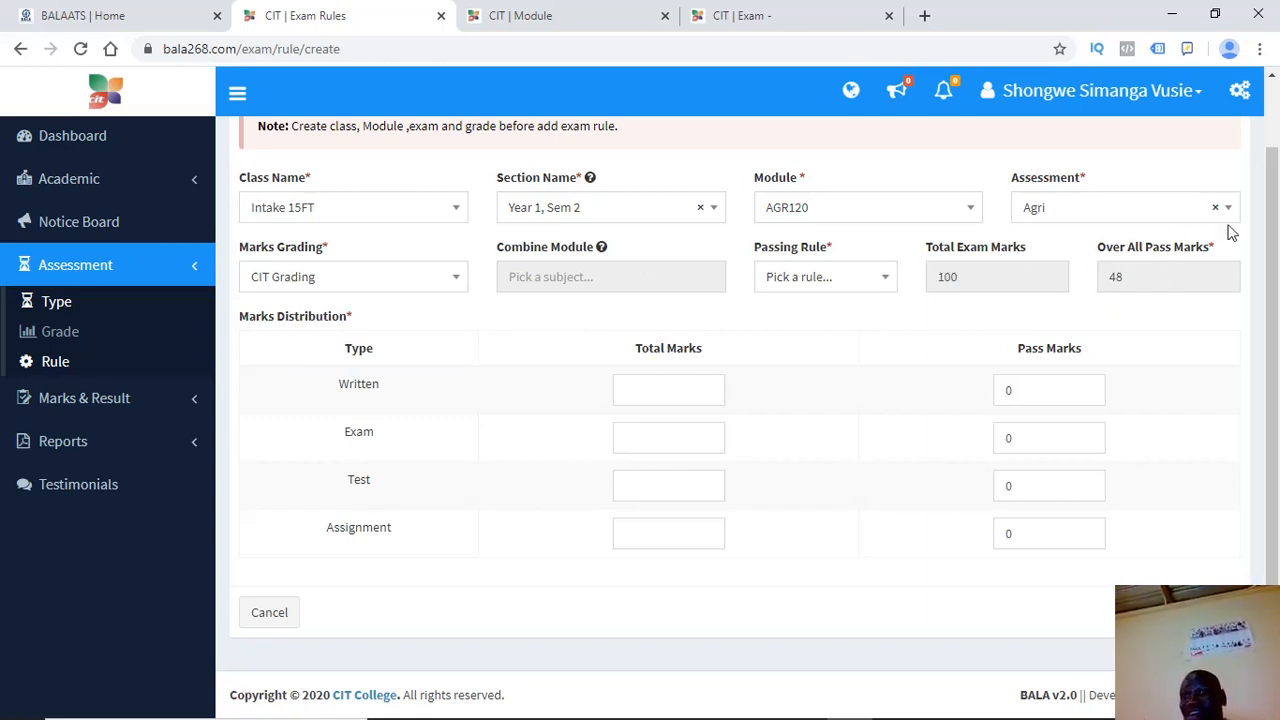
{"action": "left_click", "coordinate": [1105, 286]}
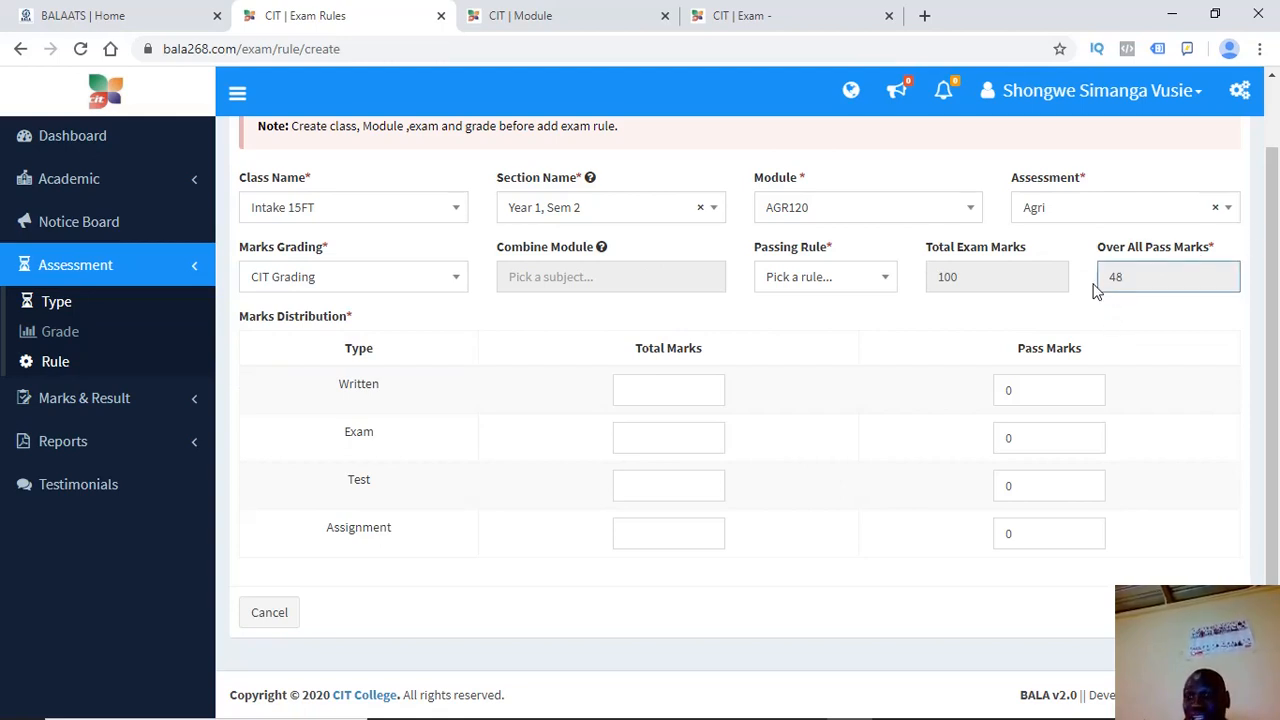
{"action": "double_click", "coordinate": [942, 283]}
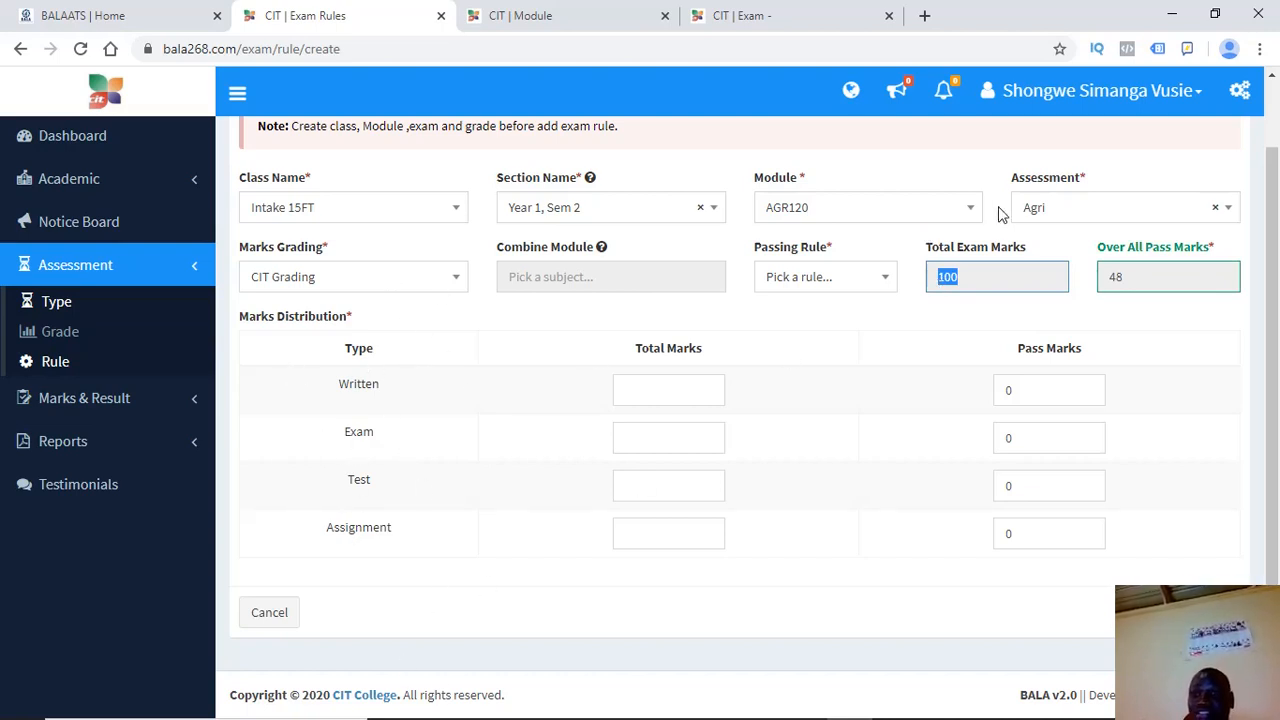
{"action": "left_click", "coordinate": [960, 285]}
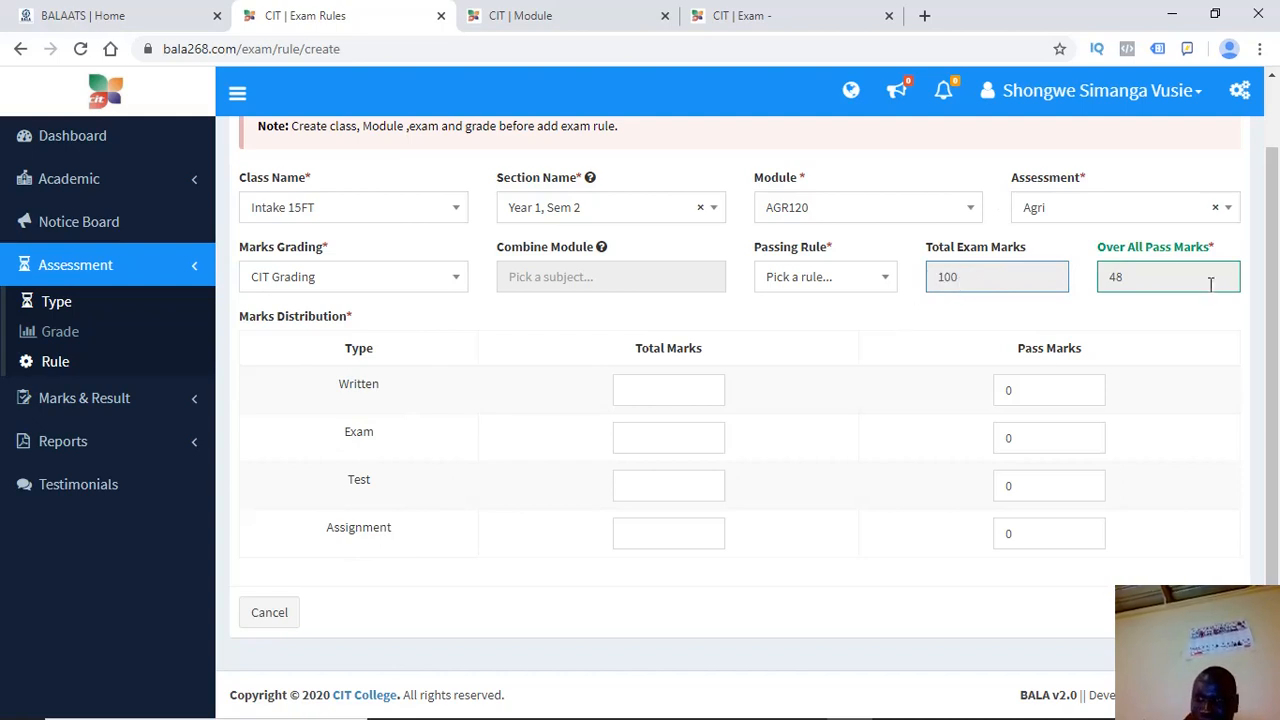
{"action": "left_click", "coordinate": [828, 280]}
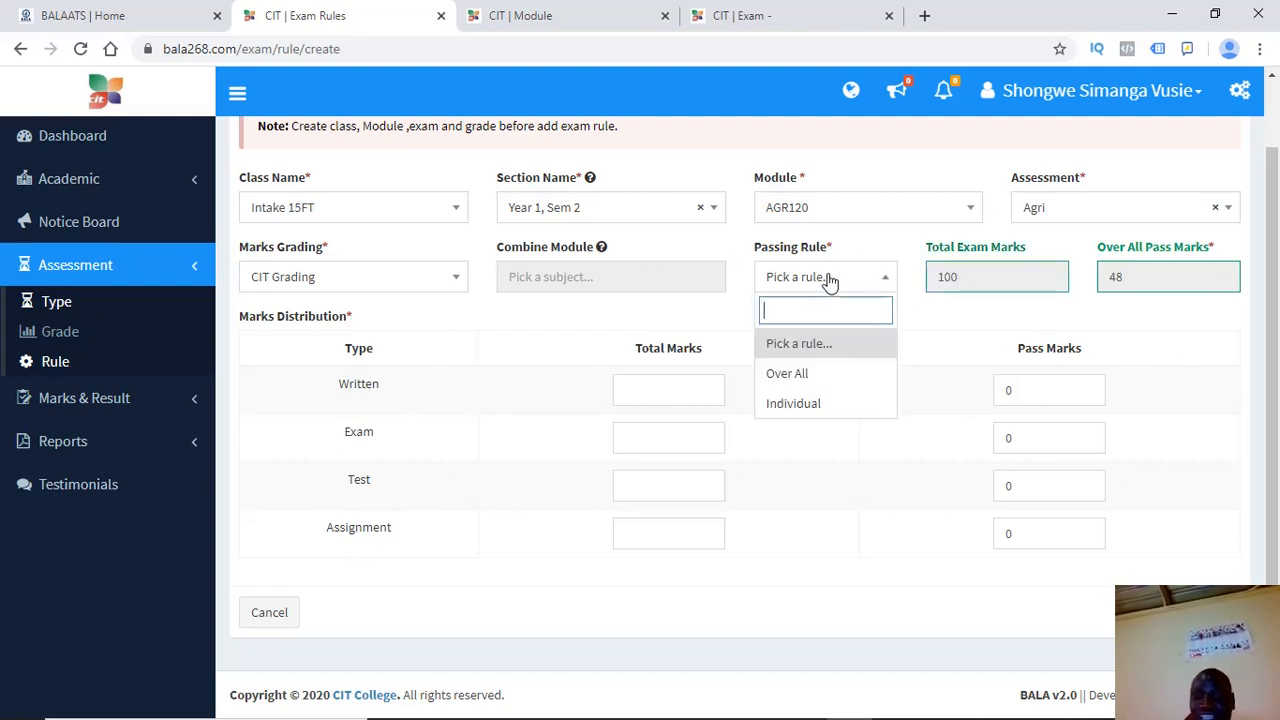
Compare Over All and Individual passing rules, finally settling on Individual so overall pass resets to 0
{"action": "left_click", "coordinate": [803, 385]}
{"action": "left_click", "coordinate": [820, 283]}
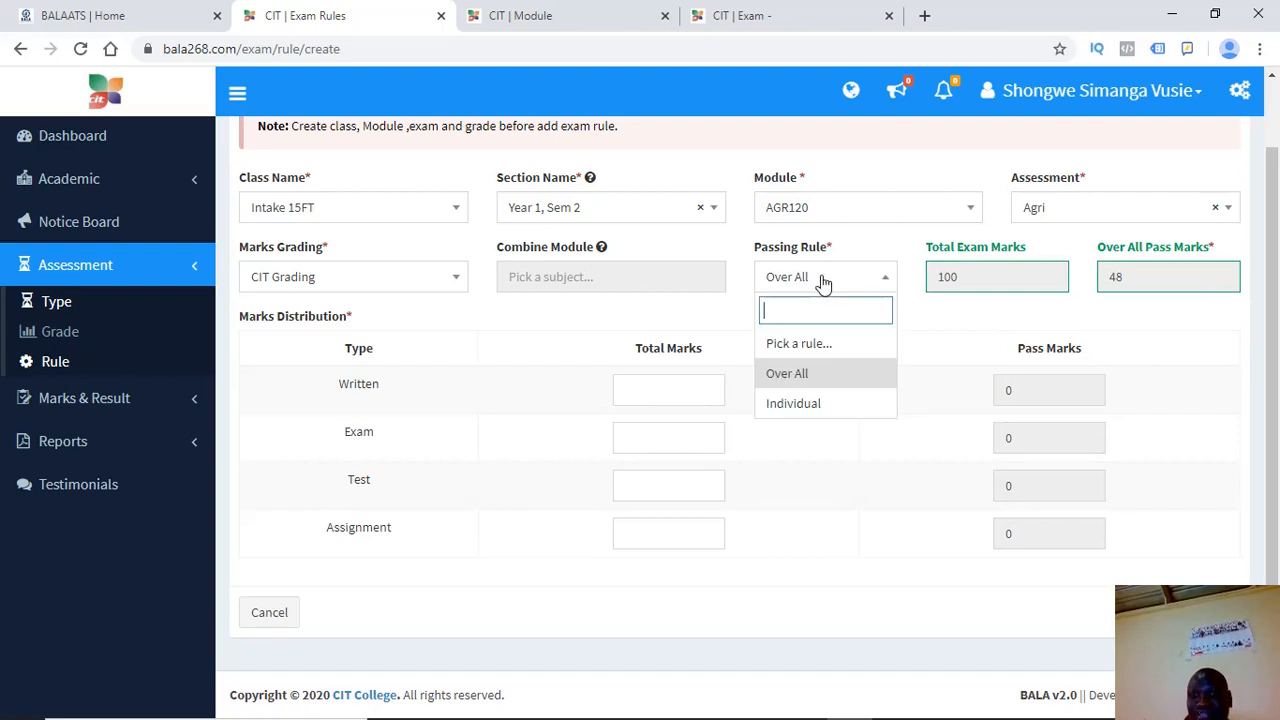
{"action": "left_click", "coordinate": [787, 403]}
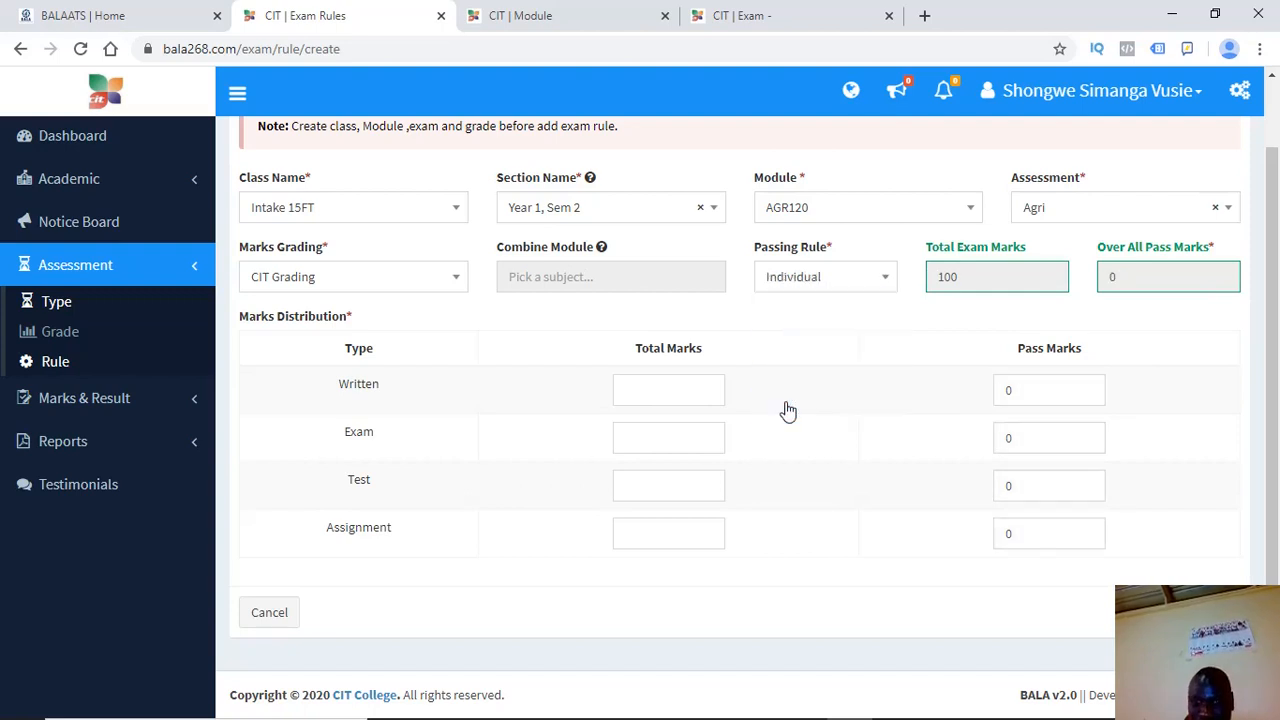
{"action": "left_click", "coordinate": [822, 286]}
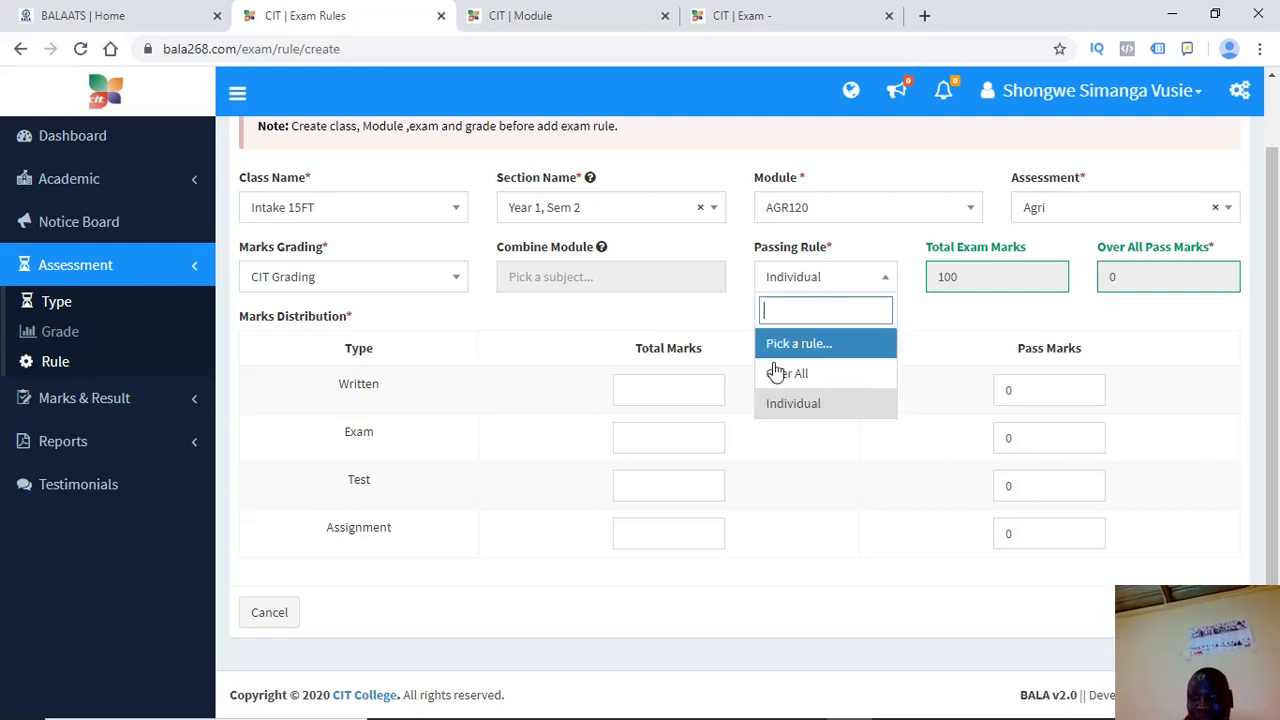
{"action": "left_click", "coordinate": [786, 374]}
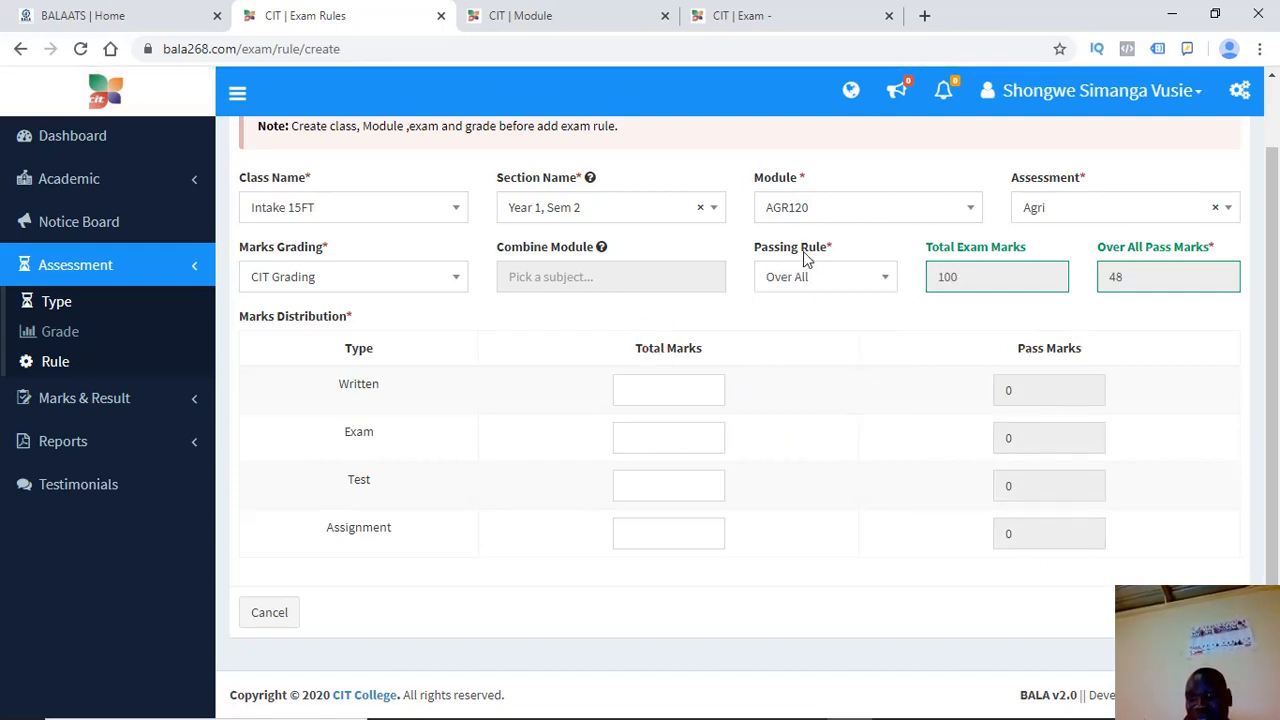
{"action": "left_click", "coordinate": [806, 279]}
{"action": "left_click", "coordinate": [795, 405]}
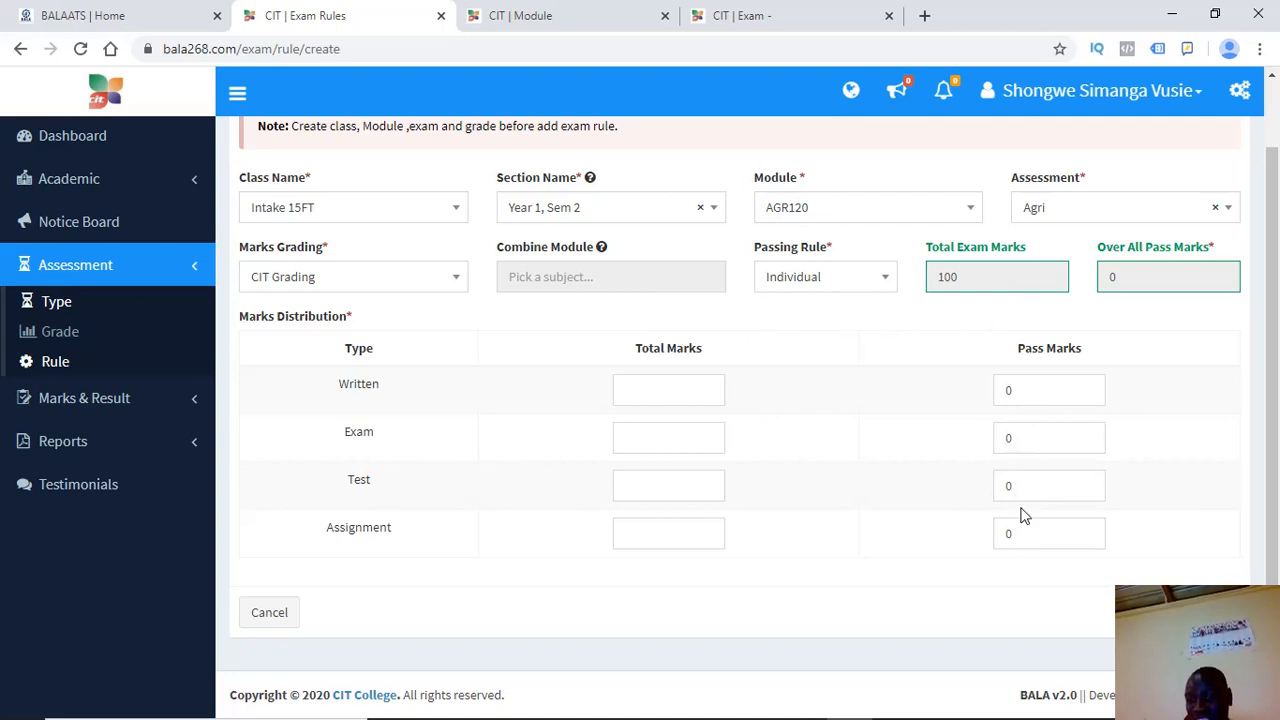
{"action": "left_click", "coordinate": [840, 288]}
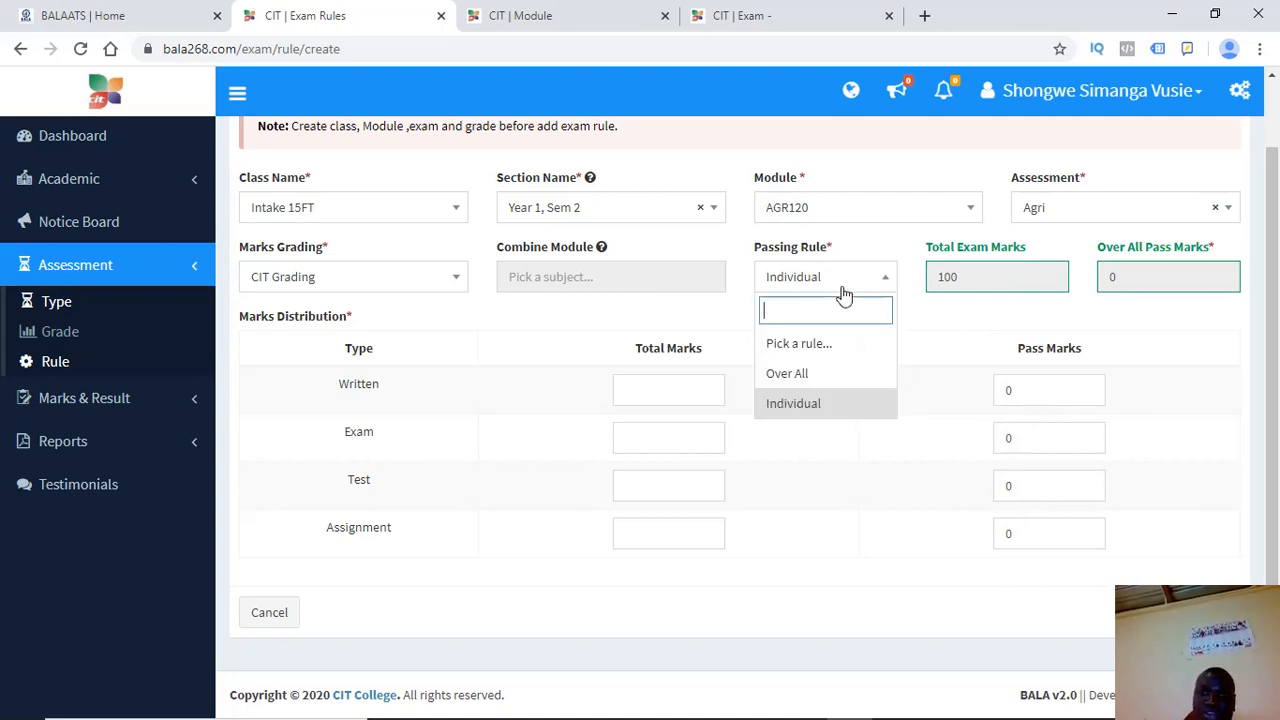
{"action": "left_click", "coordinate": [783, 372]}
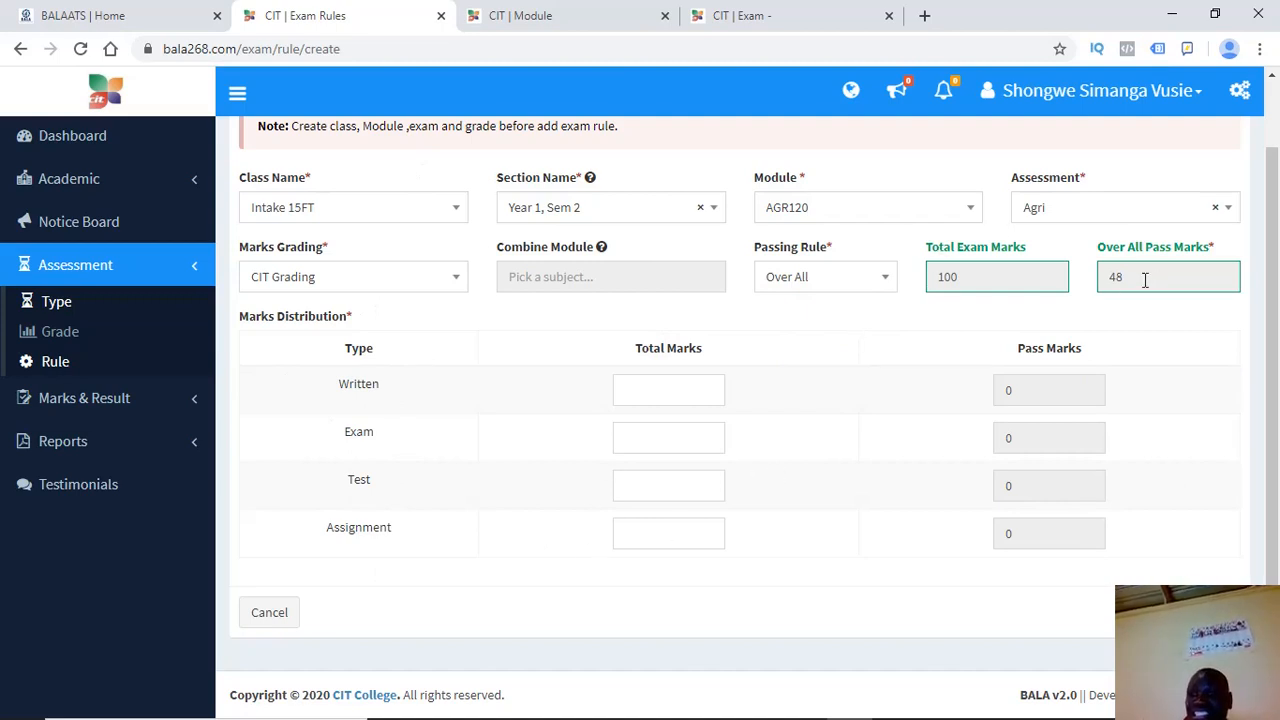
{"action": "left_click_drag", "start_coordinate": [1145, 280], "coordinate": [1104, 278]}
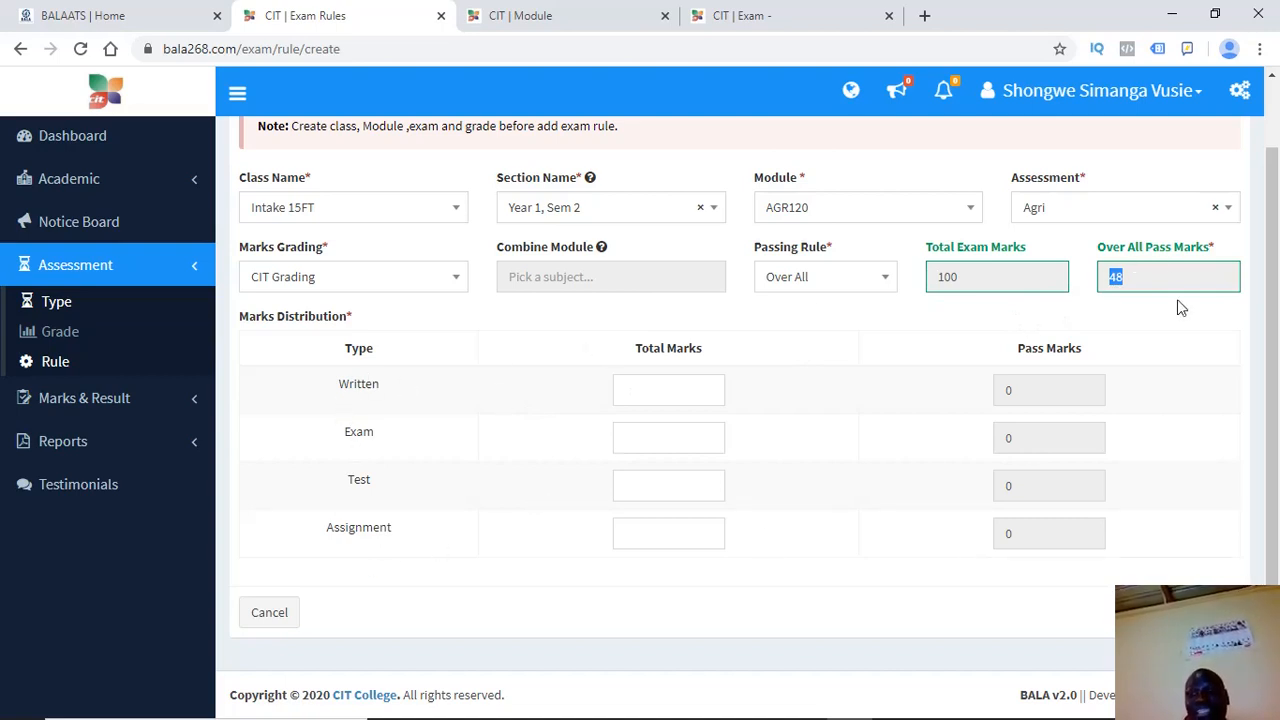
{"action": "left_click", "coordinate": [860, 283]}
{"action": "left_click", "coordinate": [787, 405]}
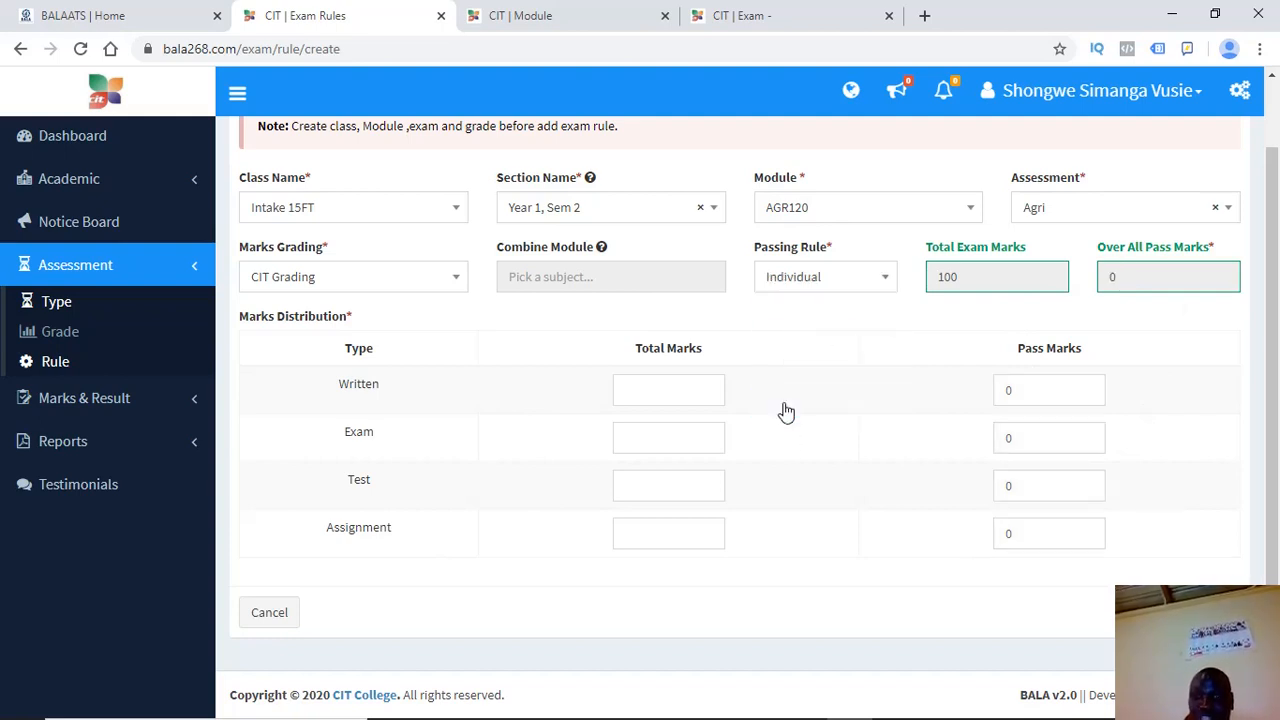
Clear the Written and Exam pass marks and move on to the Test pass mark field
{"action": "left_click", "coordinate": [1018, 394]}
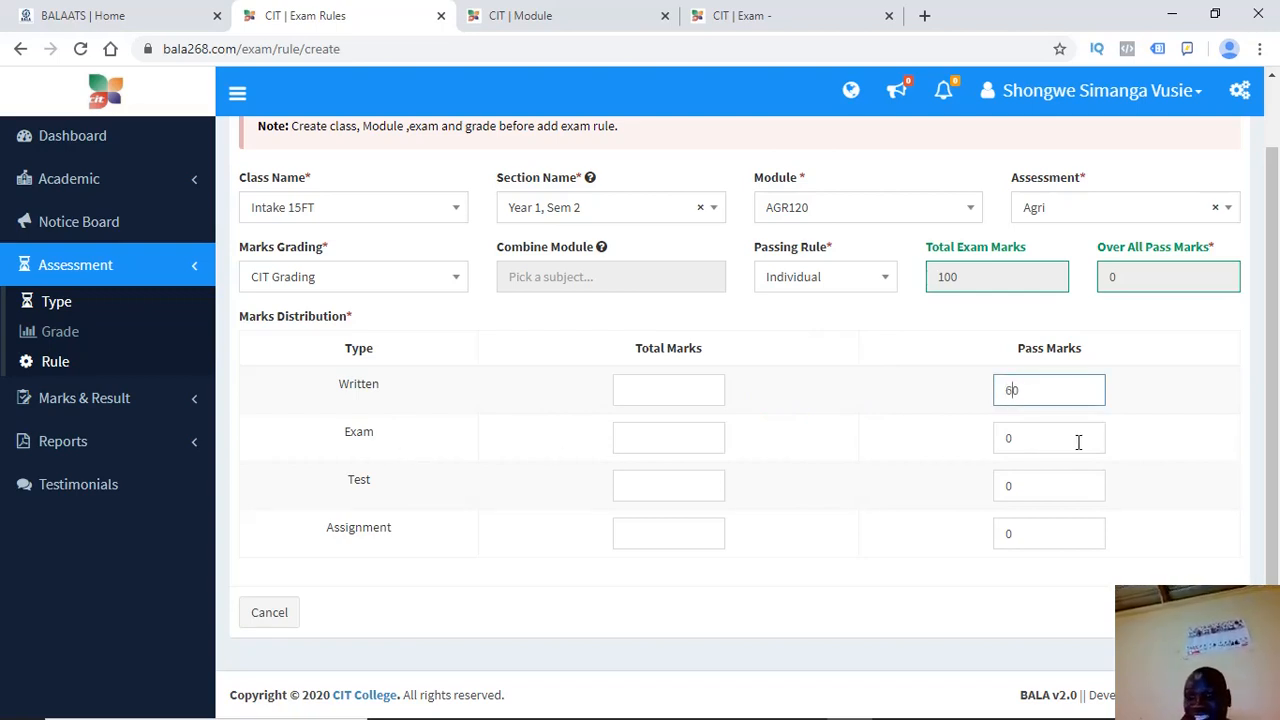
{"action": "left_click", "coordinate": [1007, 441]}
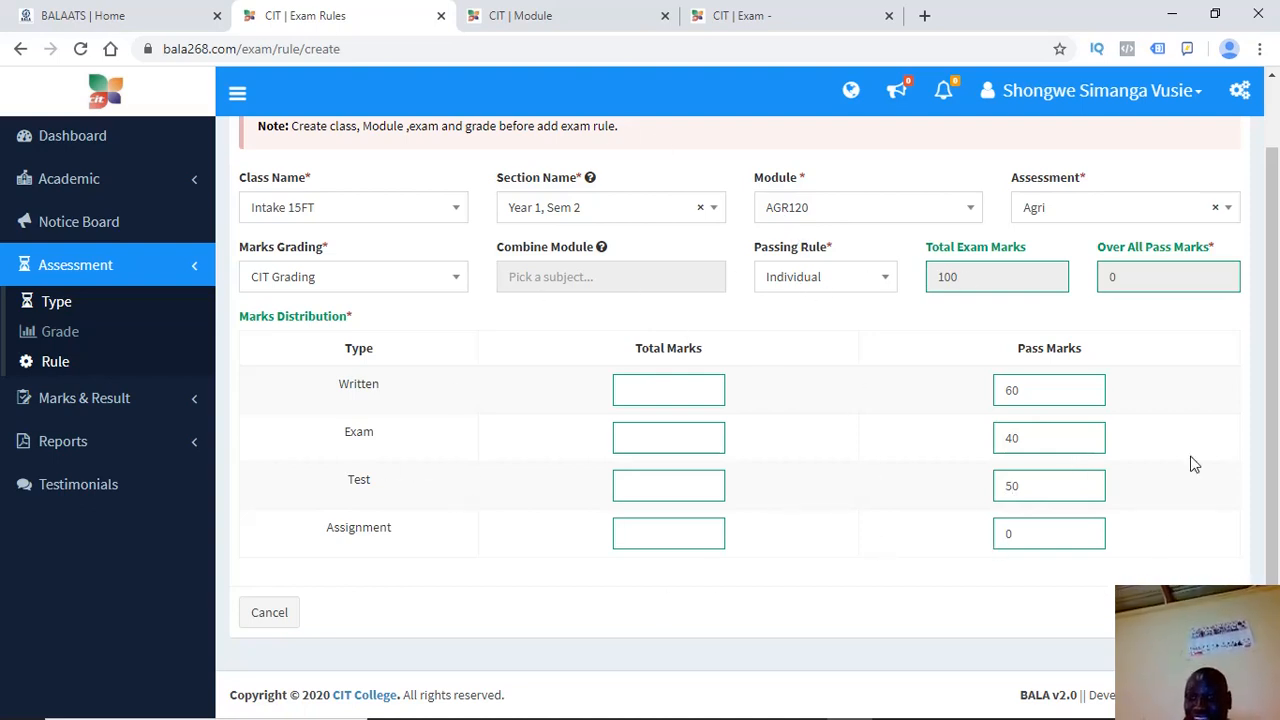
{"action": "key", "text": "BackSpace"}
{"action": "key", "text": "BackSpace"}
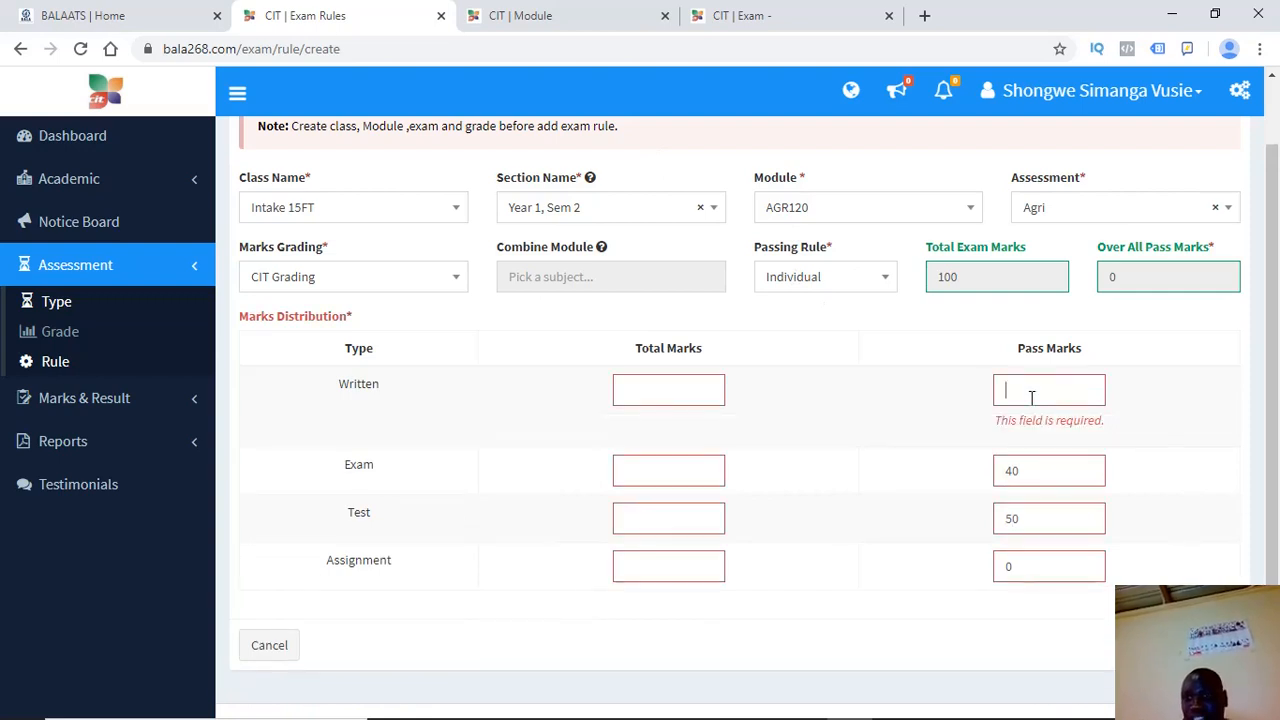
{"action": "key", "text": "BackSpace"}
{"action": "key", "text": "BackSpace"}
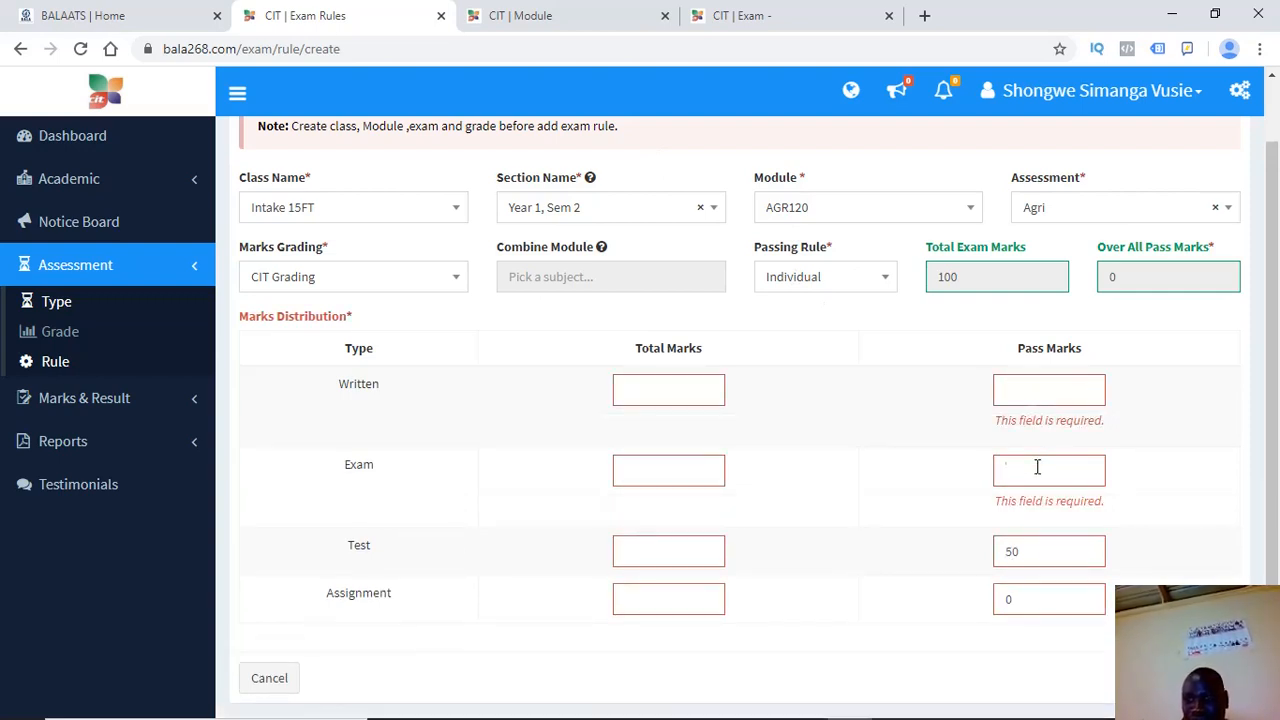
{"action": "left_click", "coordinate": [1014, 552]}
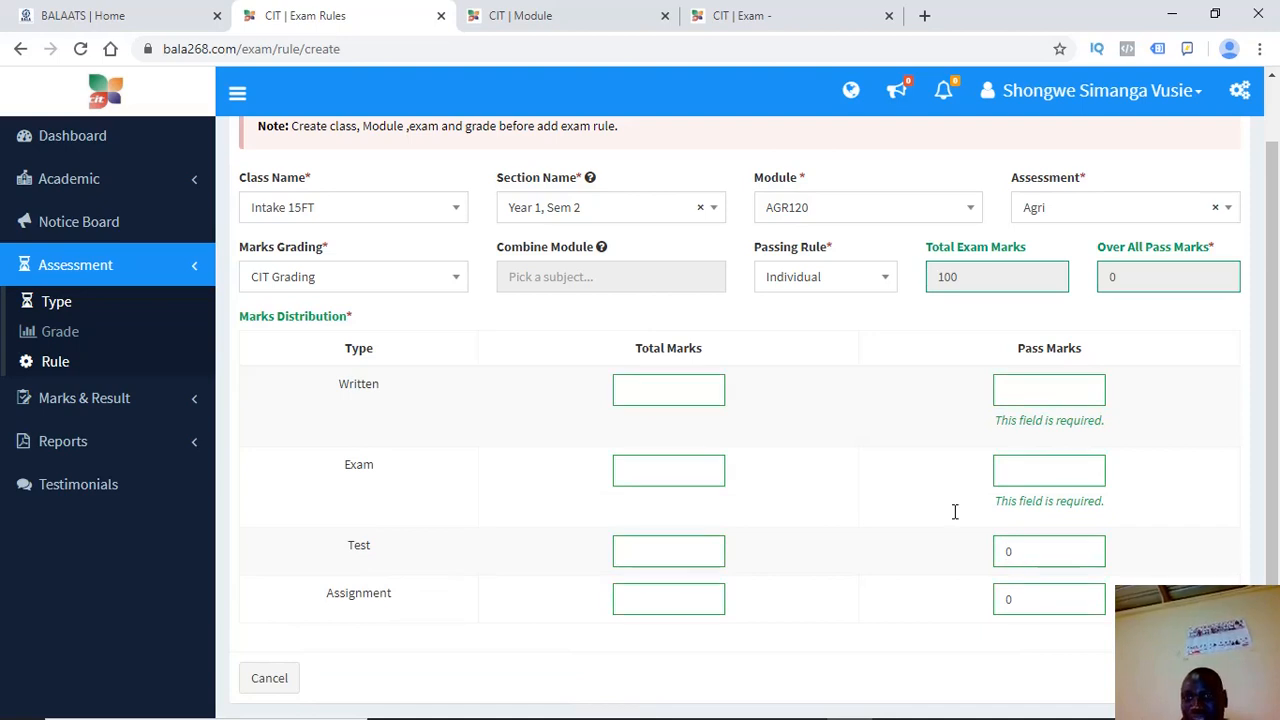
Switch the Agri rule's passing rule between Individual and Over All, ending on Over All
{"action": "left_click", "coordinate": [860, 280]}
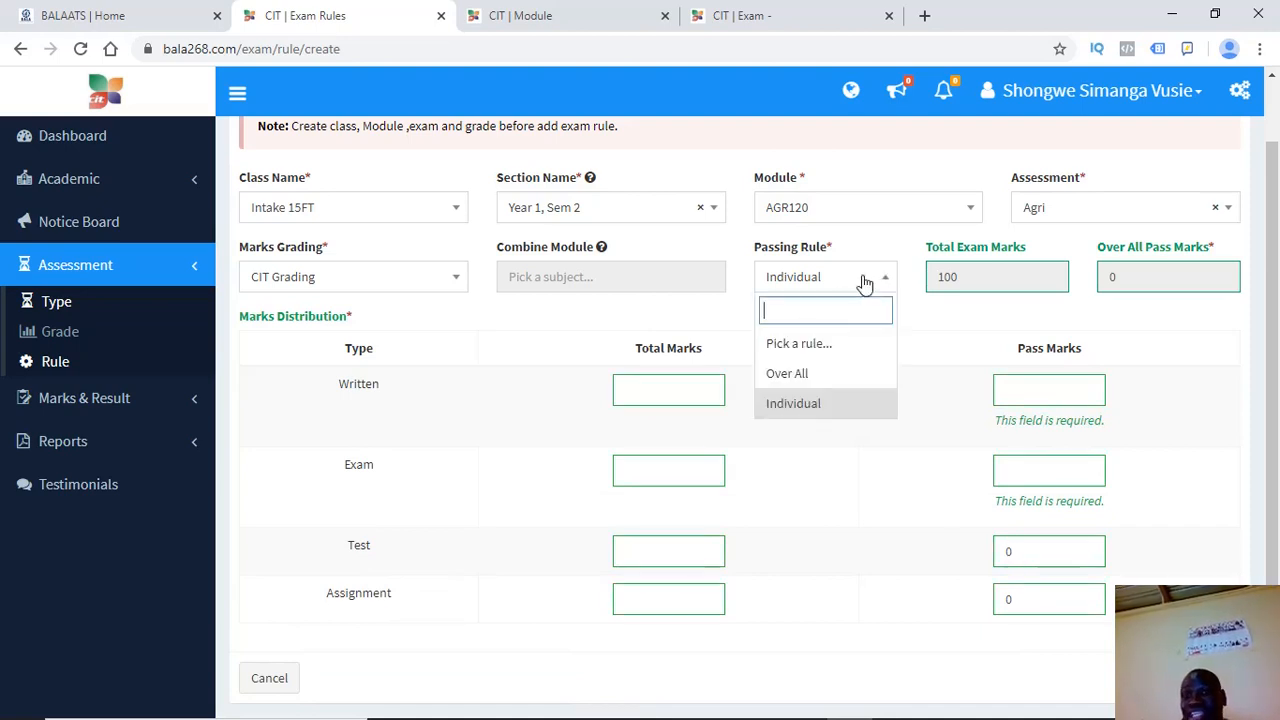
{"action": "left_click", "coordinate": [781, 378]}
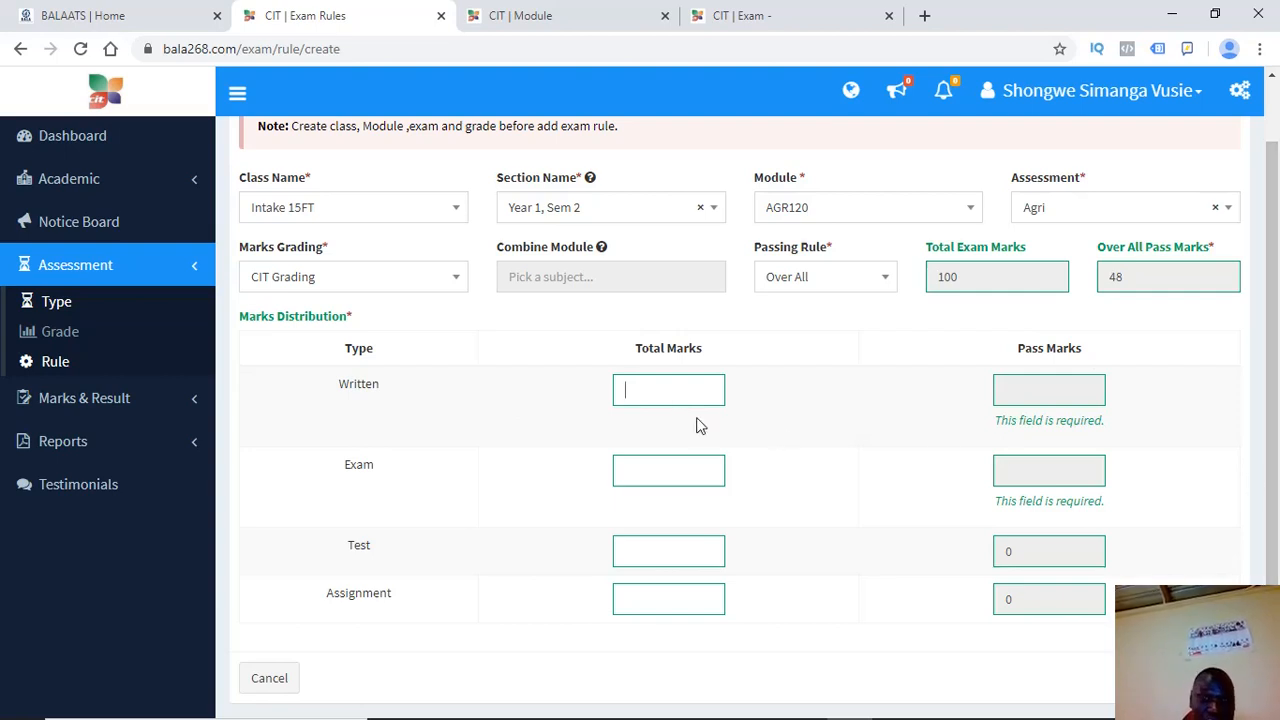
{"action": "left_click", "coordinate": [818, 279]}
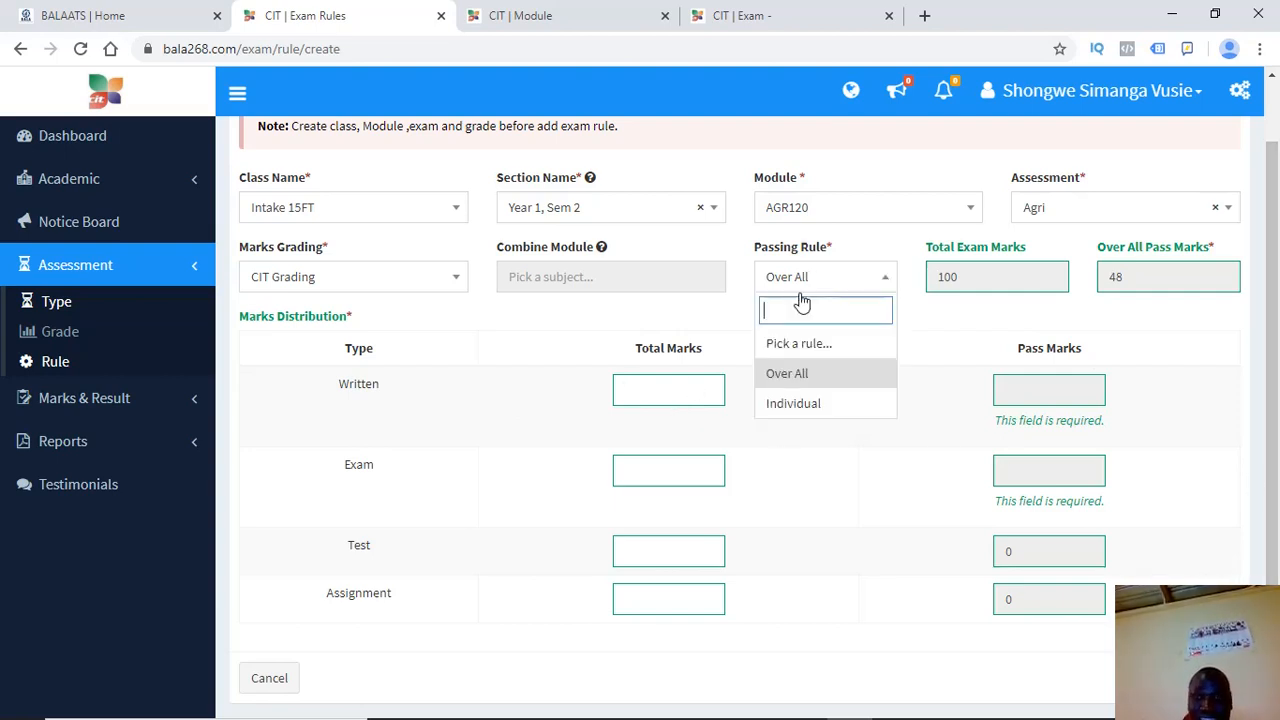
{"action": "left_click", "coordinate": [786, 402]}
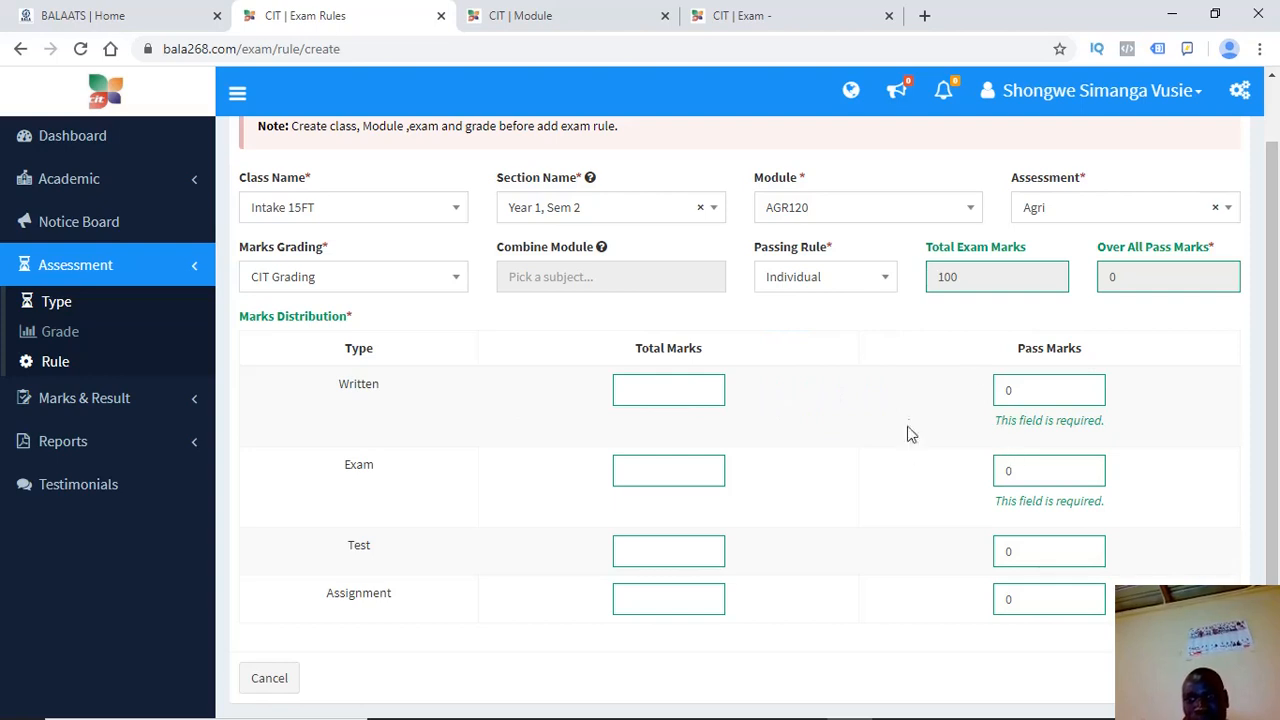
{"action": "left_click", "coordinate": [847, 272]}
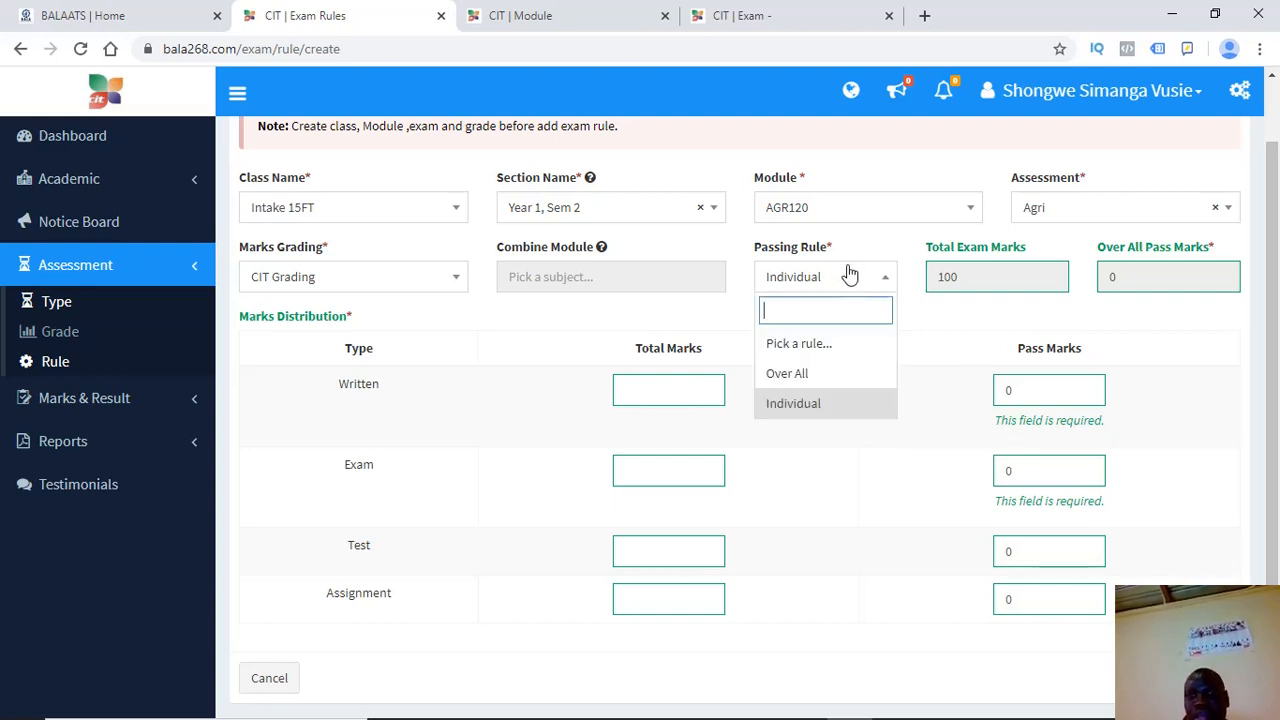
{"action": "left_click", "coordinate": [807, 372]}
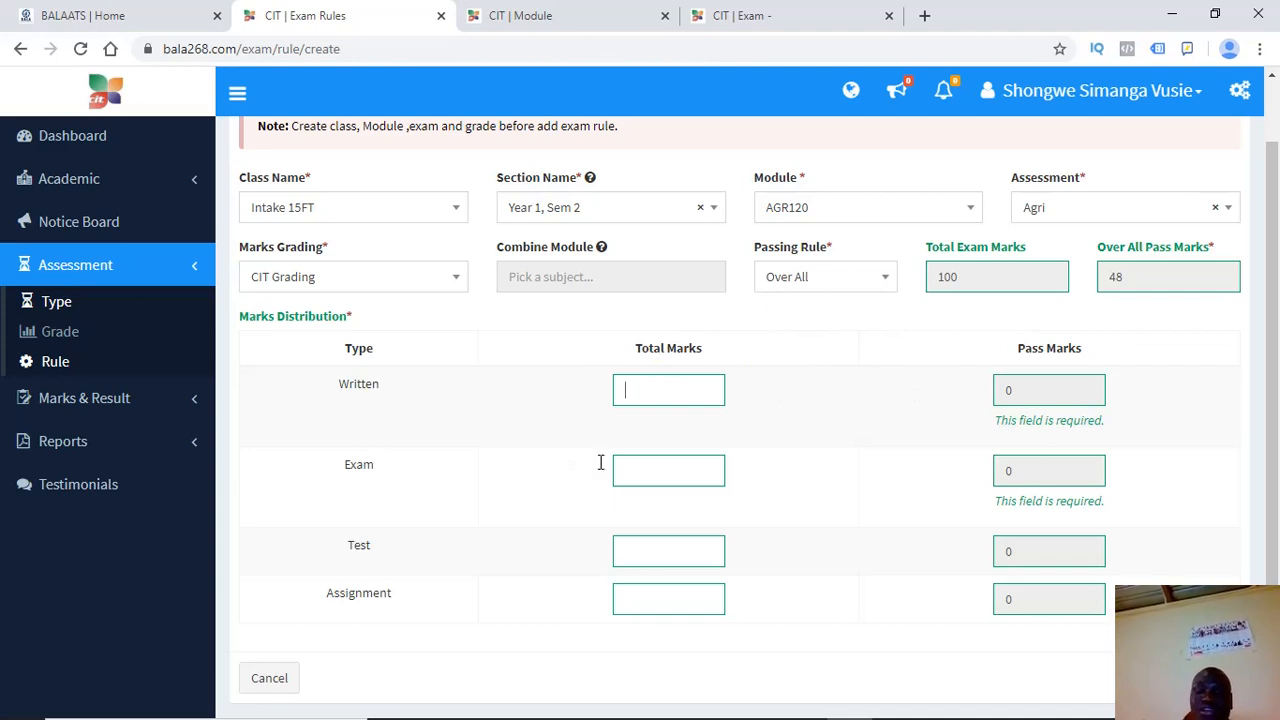
Enter total marks Written 10, Exam 60, Test 20, Assignment 10 and save the Agri rule
{"action": "left_click_drag", "start_coordinate": [1274, 476], "coordinate": [1268, 576]}
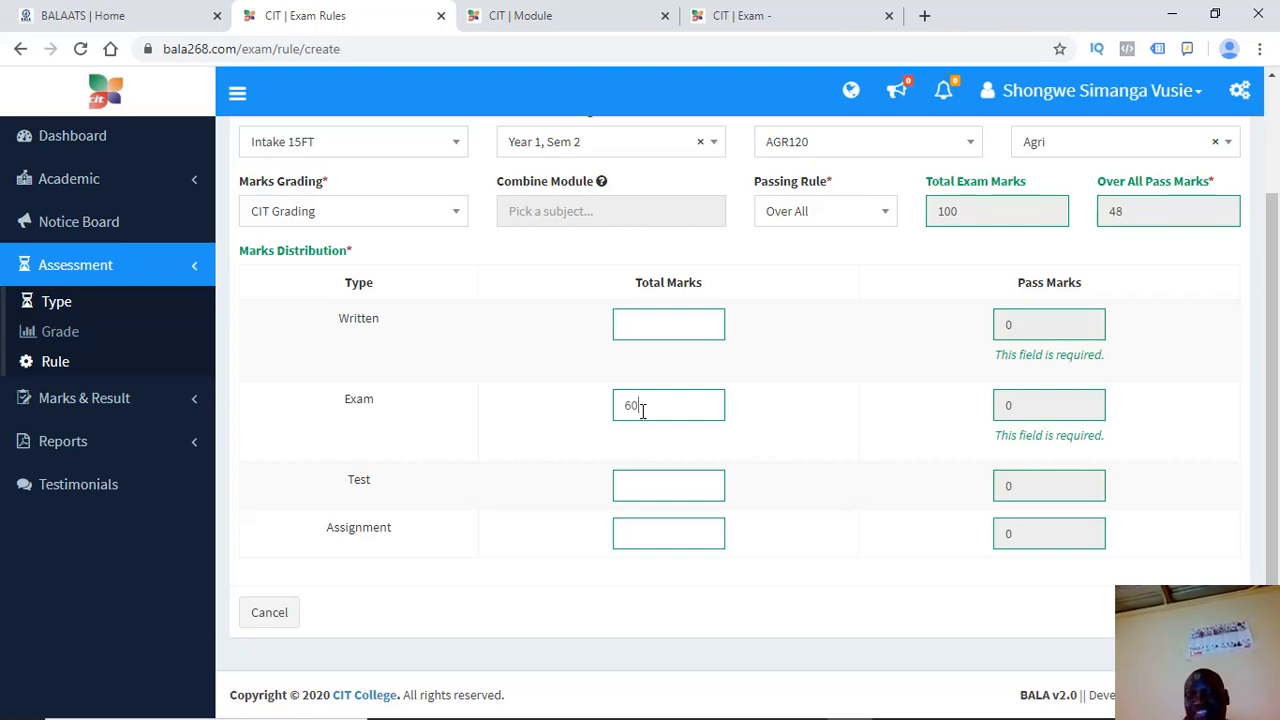
{"action": "left_click", "coordinate": [682, 330]}
{"action": "type", "text": "10"}
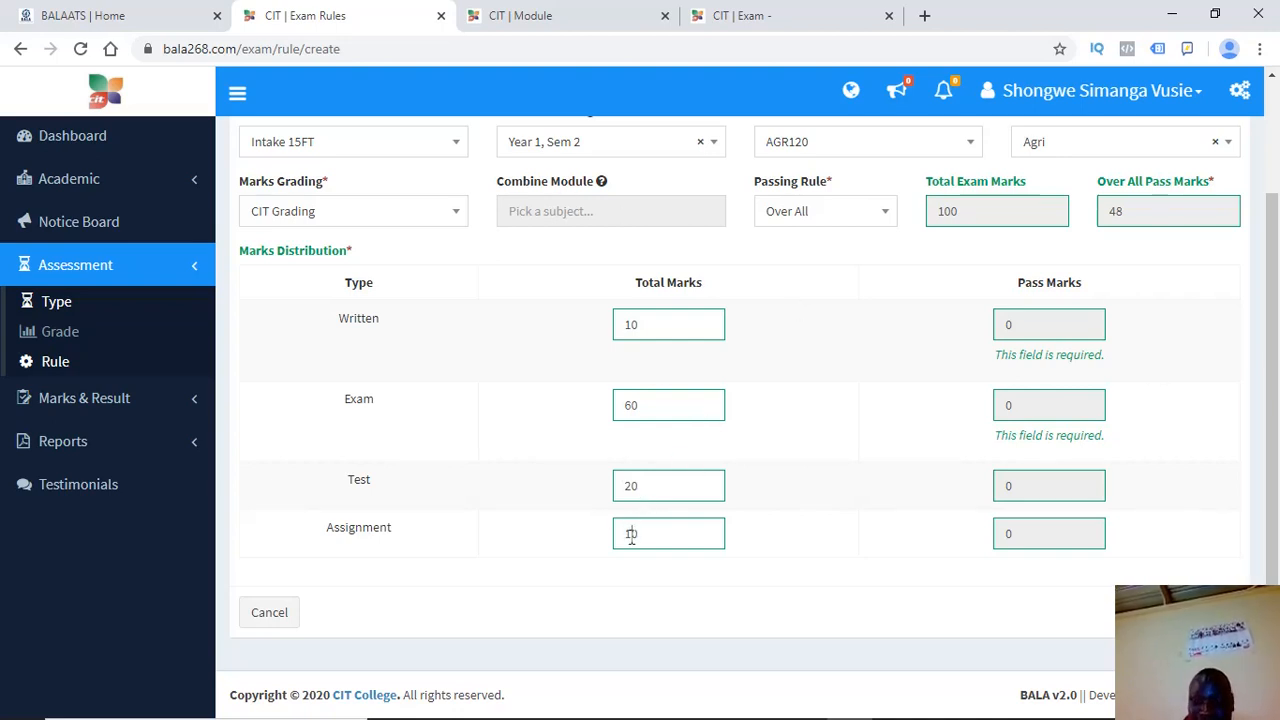
{"action": "type", "text": "2"}
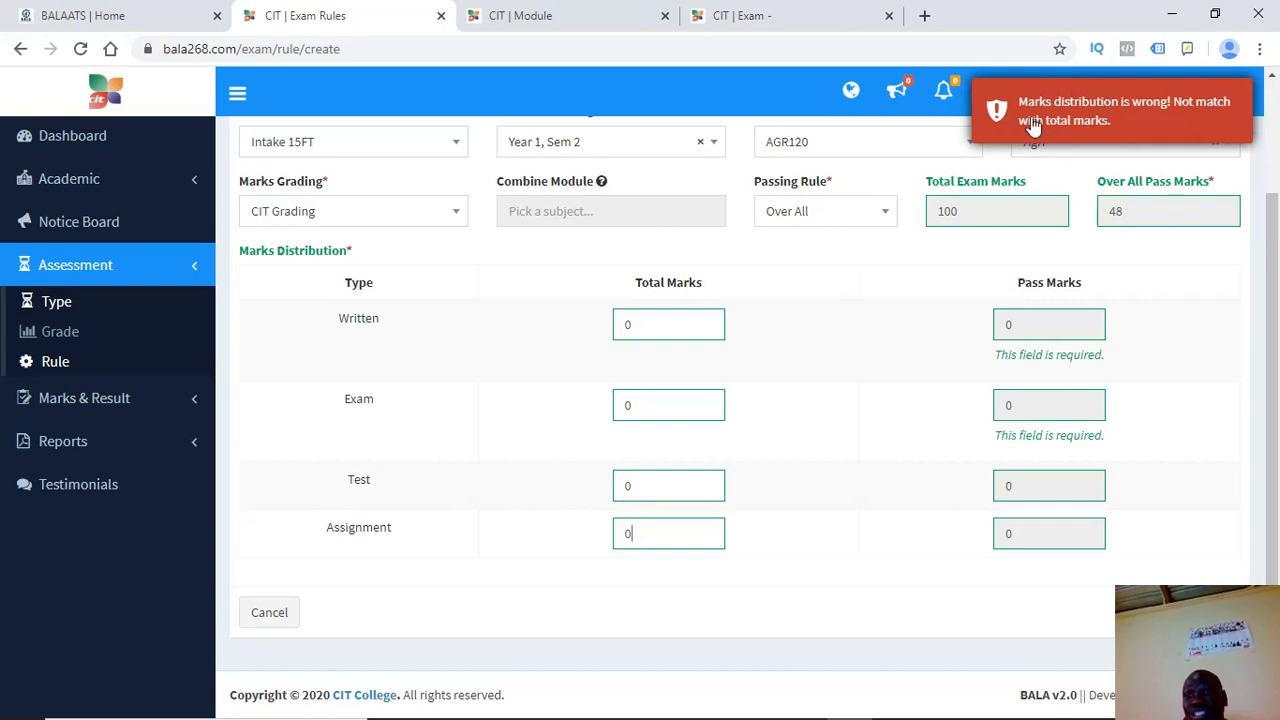
{"action": "double_click", "coordinate": [942, 211]}
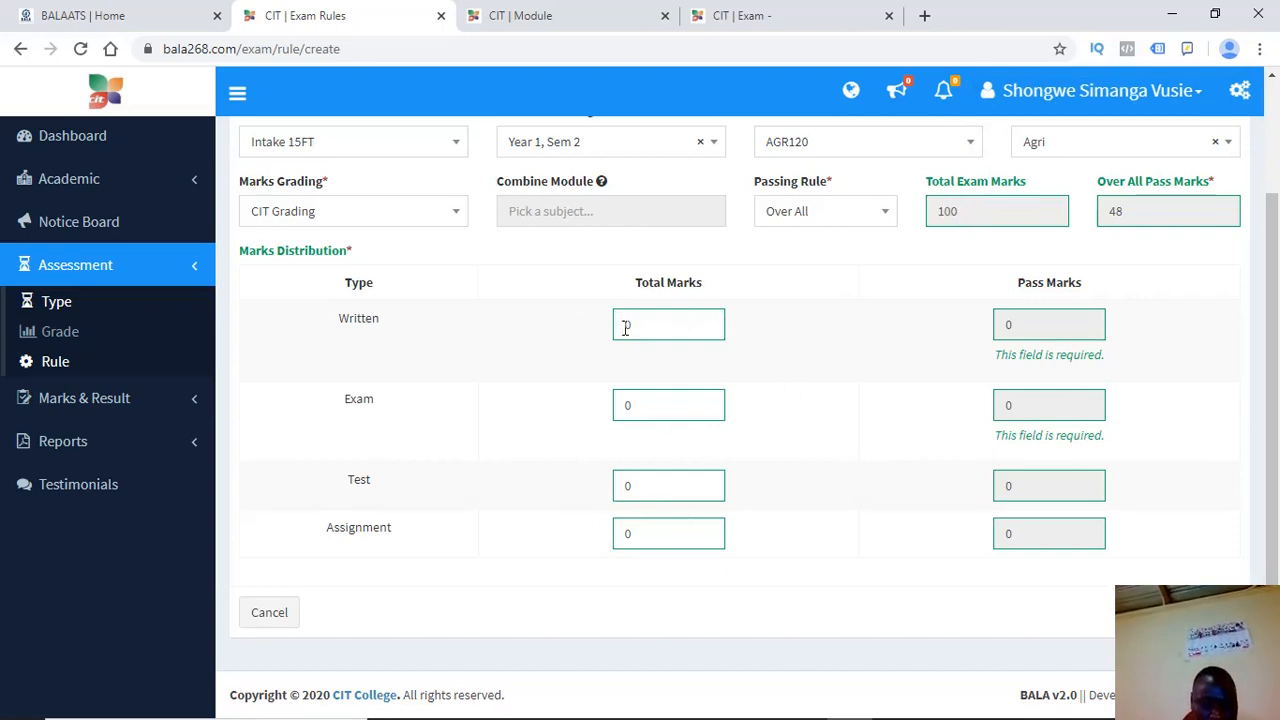
{"action": "type", "text": "1"}
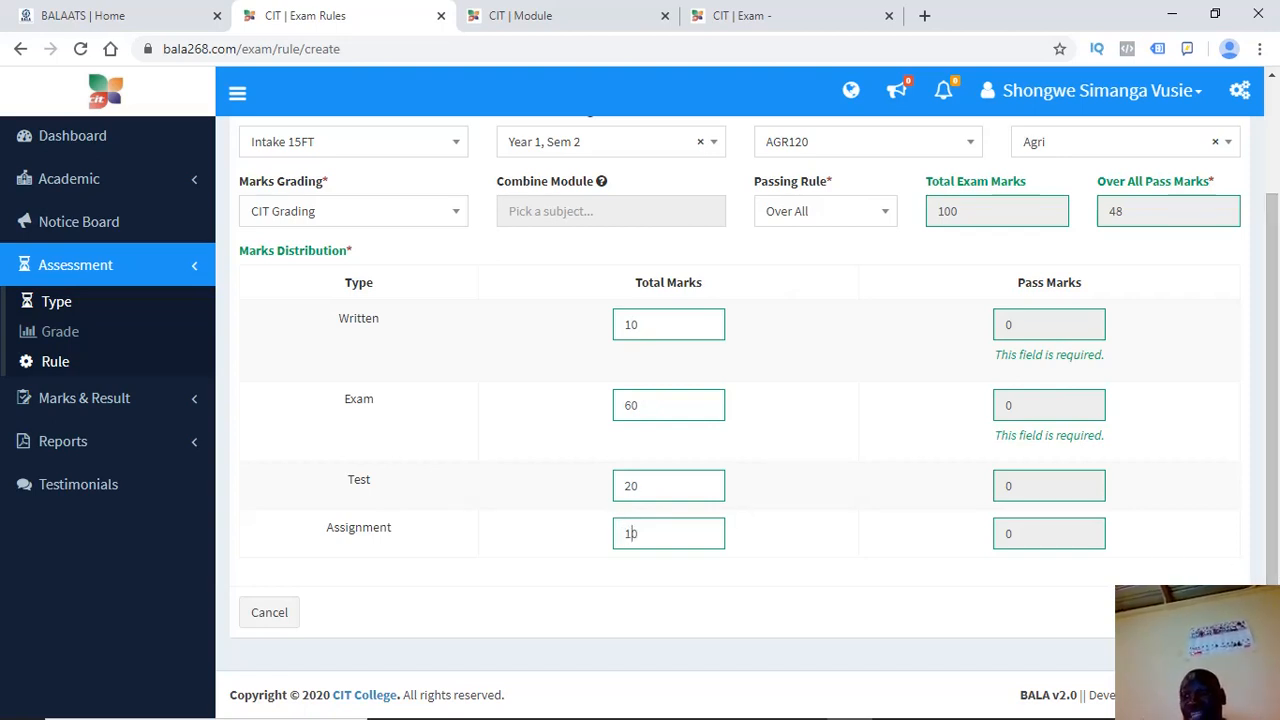
{"action": "left_click", "coordinate": [1208, 612]}
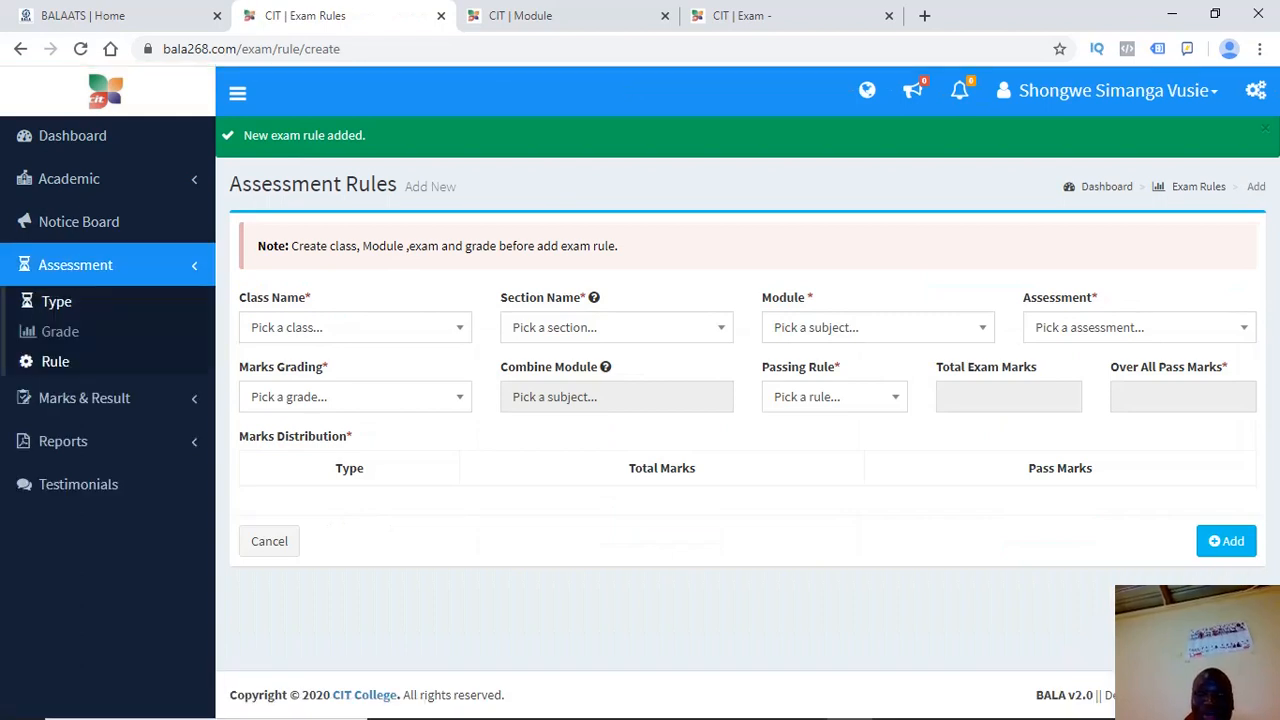
In the new rule form, try class Intake 14FT with section Year 2, Sem 1
{"action": "left_click", "coordinate": [323, 336]}
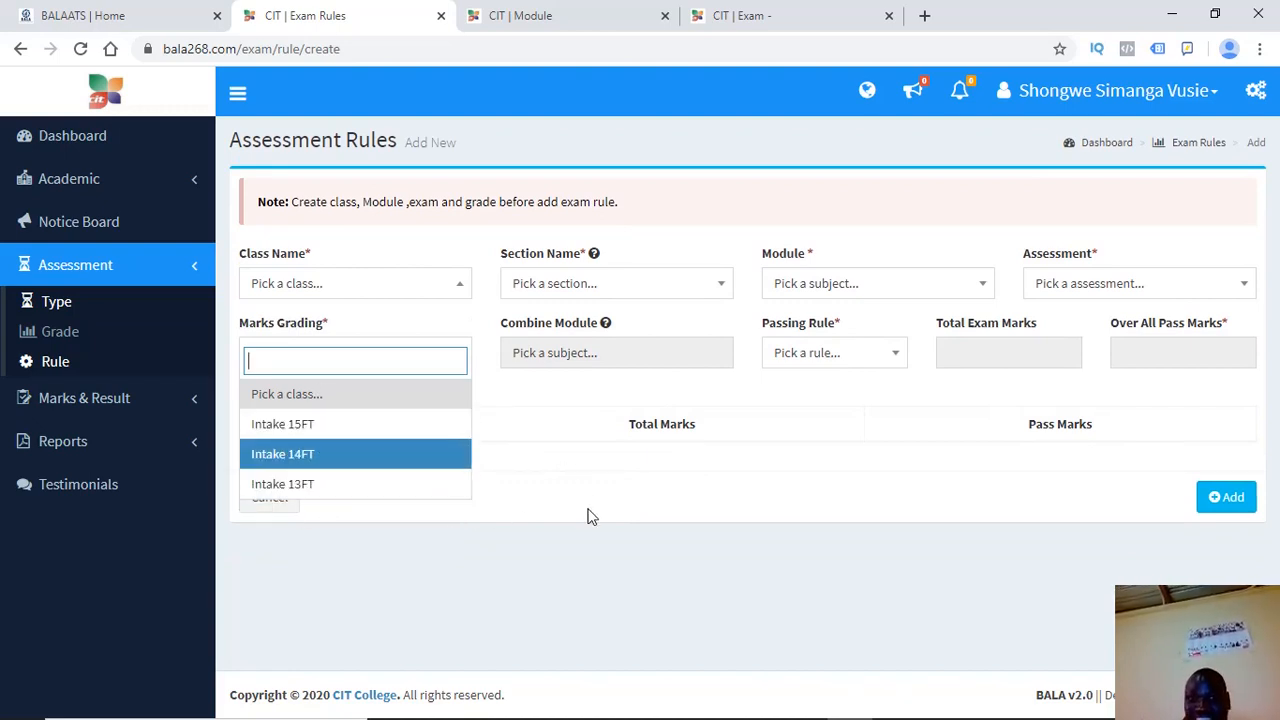
{"action": "left_click", "coordinate": [299, 465]}
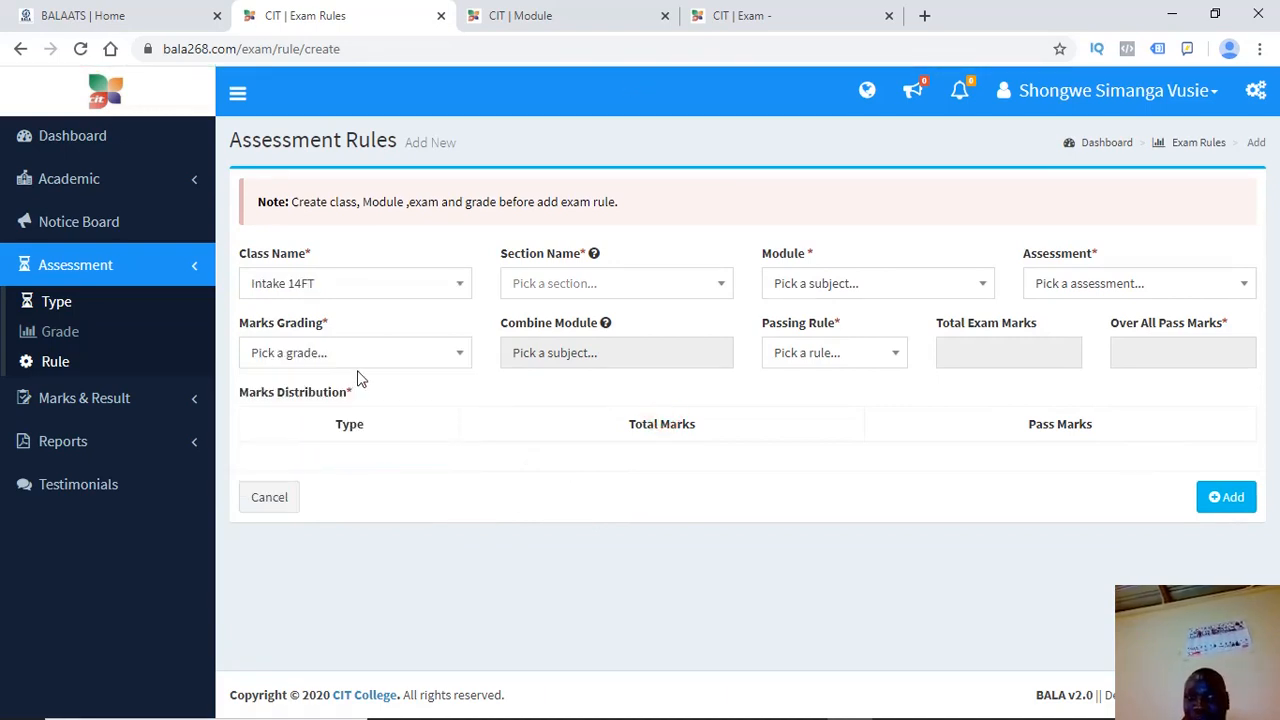
{"action": "left_click", "coordinate": [390, 292]}
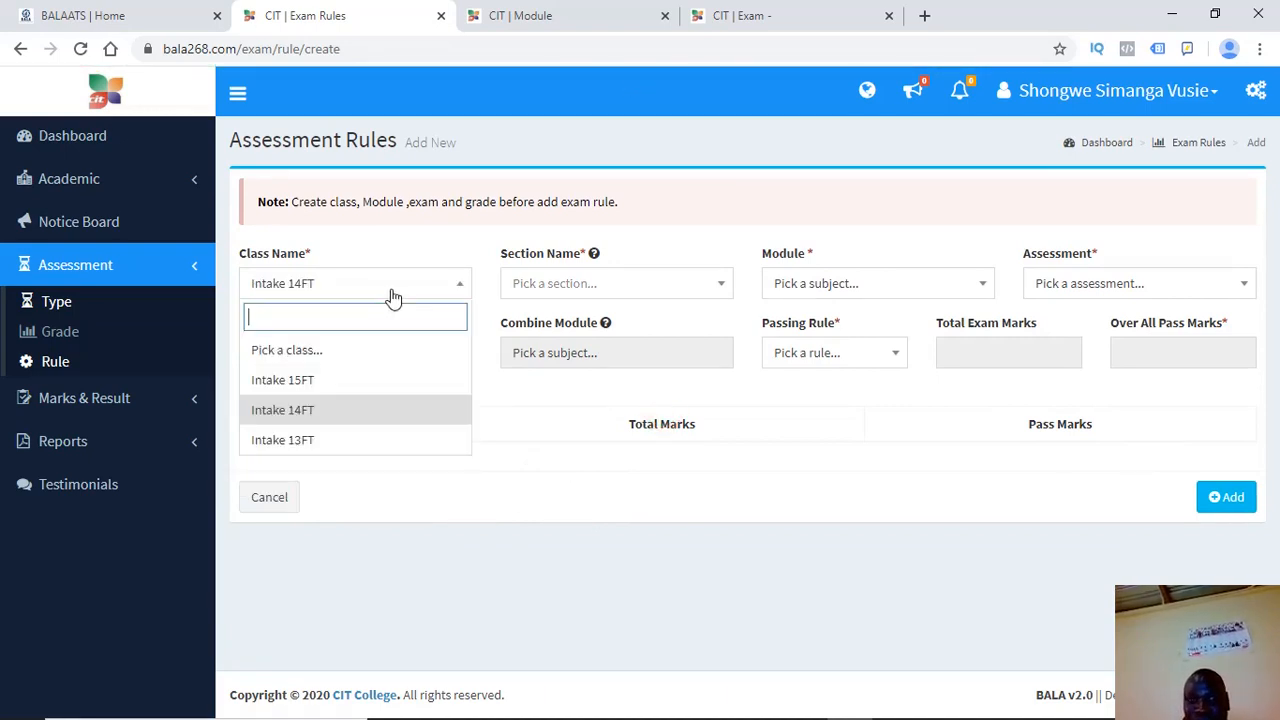
{"action": "left_click", "coordinate": [866, 287]}
{"action": "left_click", "coordinate": [752, 450]}
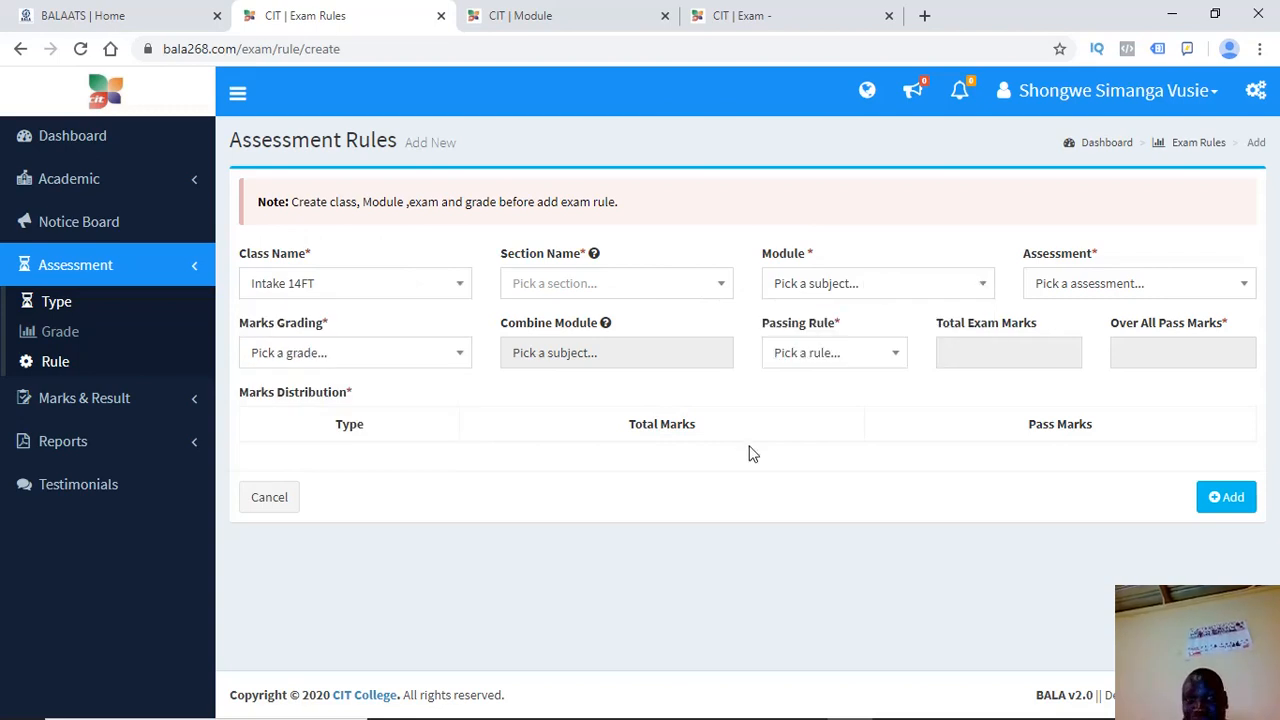
{"action": "left_click", "coordinate": [527, 292]}
{"action": "left_click", "coordinate": [545, 359]}
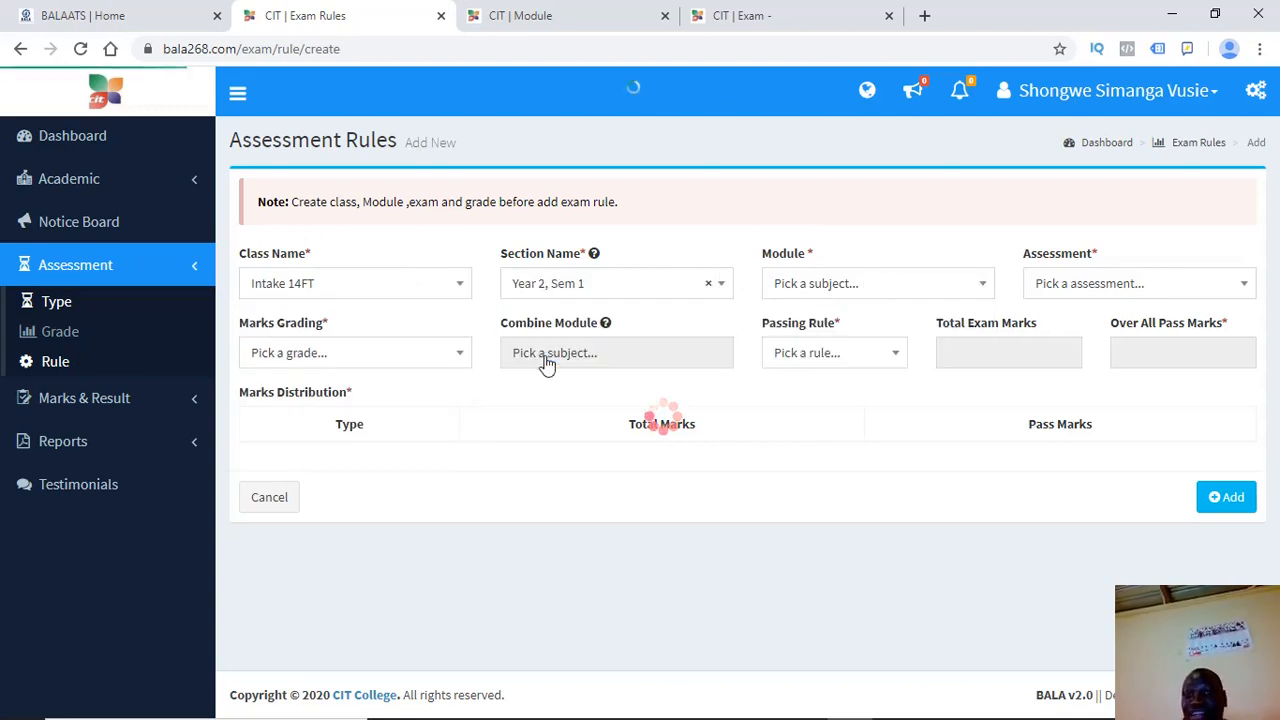
Try class Intake 13FT with section Year 3, Sem 1 and check its modules
{"action": "left_click", "coordinate": [334, 289]}
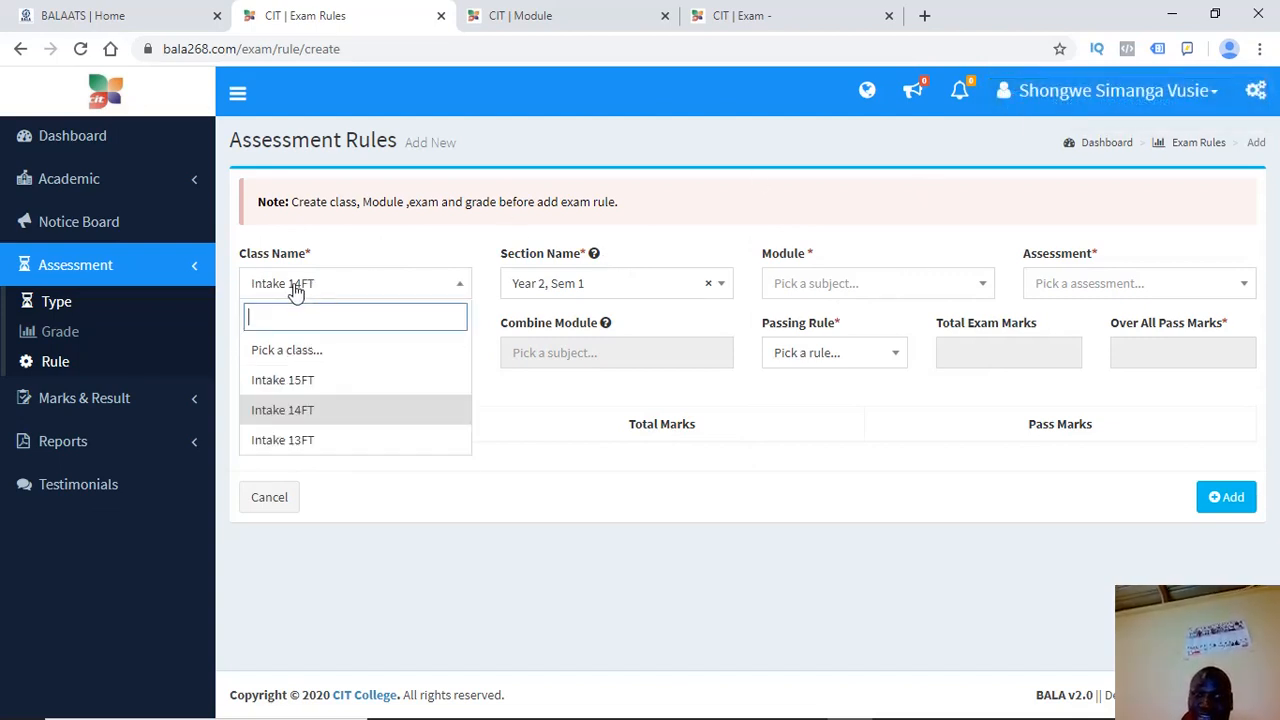
{"action": "left_click", "coordinate": [330, 446]}
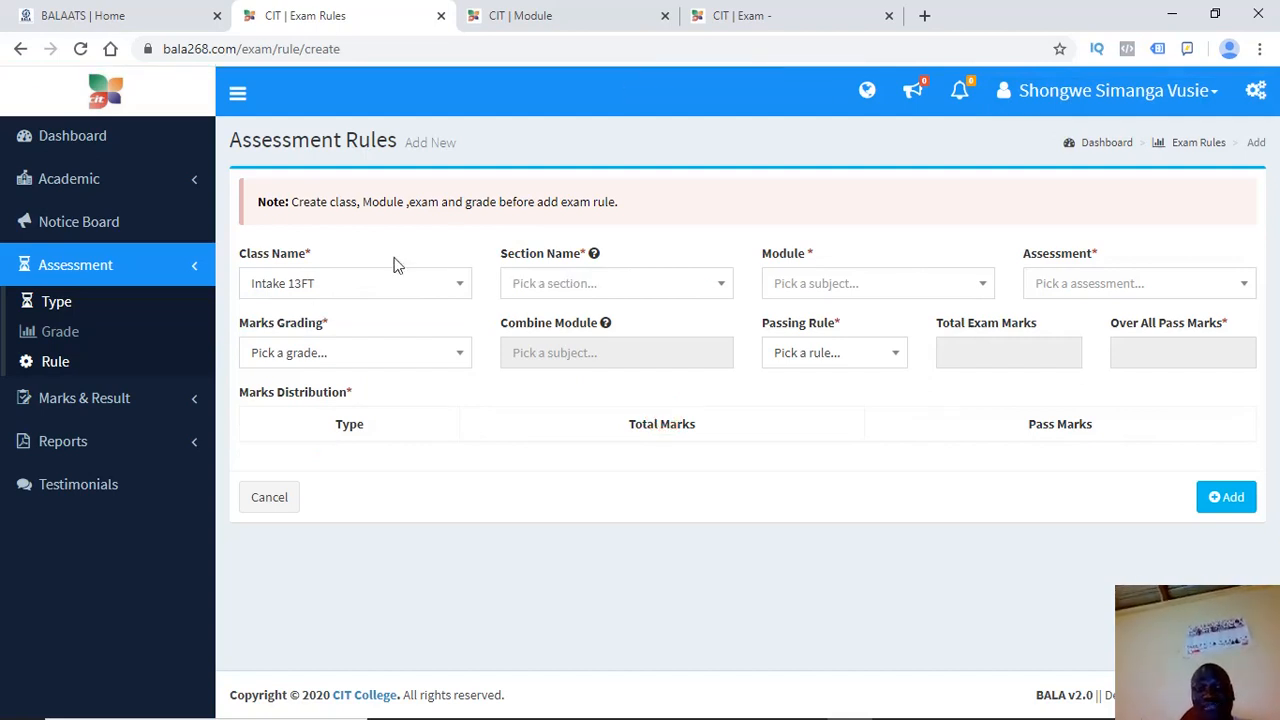
{"action": "left_click", "coordinate": [556, 294]}
{"action": "left_click", "coordinate": [540, 352]}
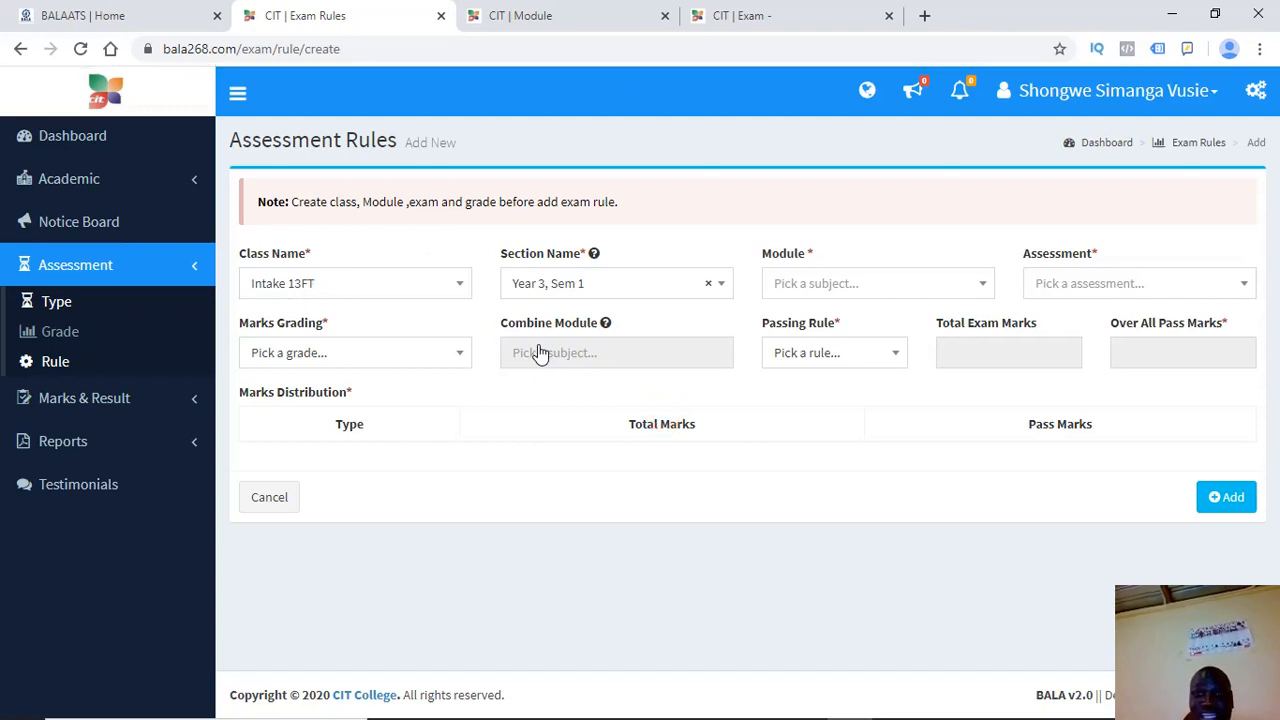
{"action": "left_click", "coordinate": [803, 287]}
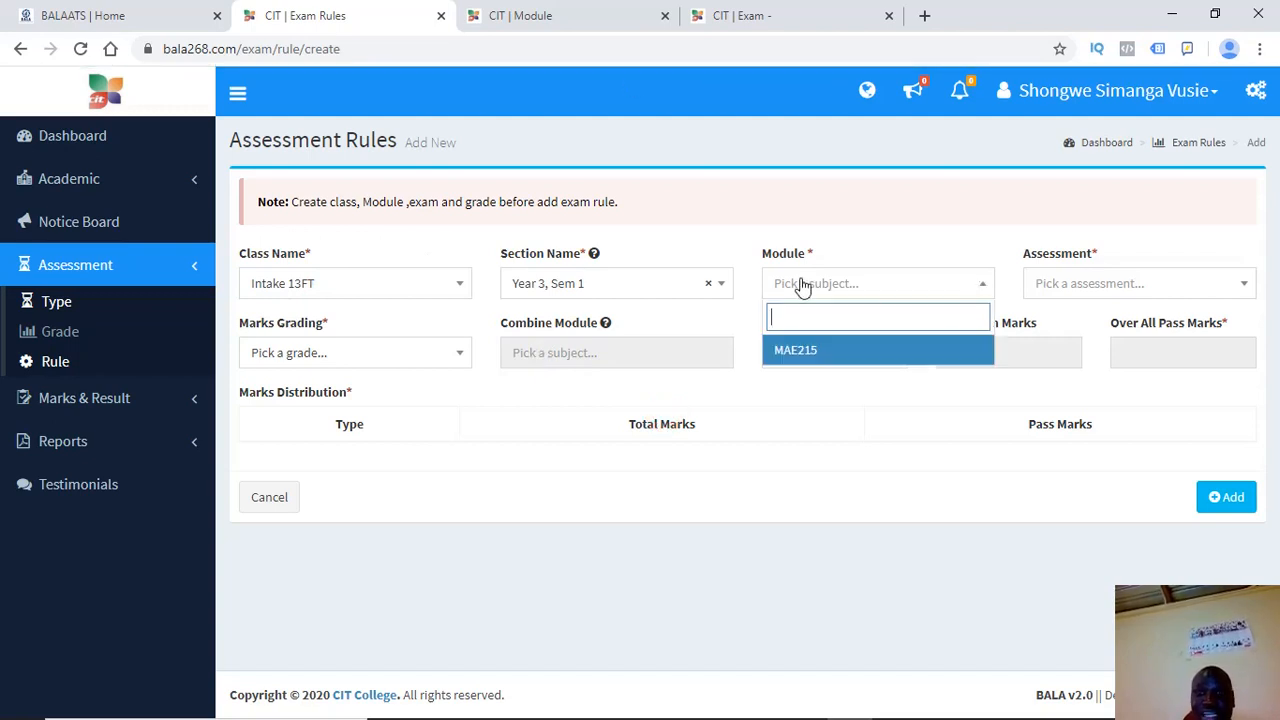
Switch the class back to Intake 14FT and pick section Year 2, Sem 1
{"action": "left_click", "coordinate": [389, 285]}
{"action": "left_click", "coordinate": [315, 410]}
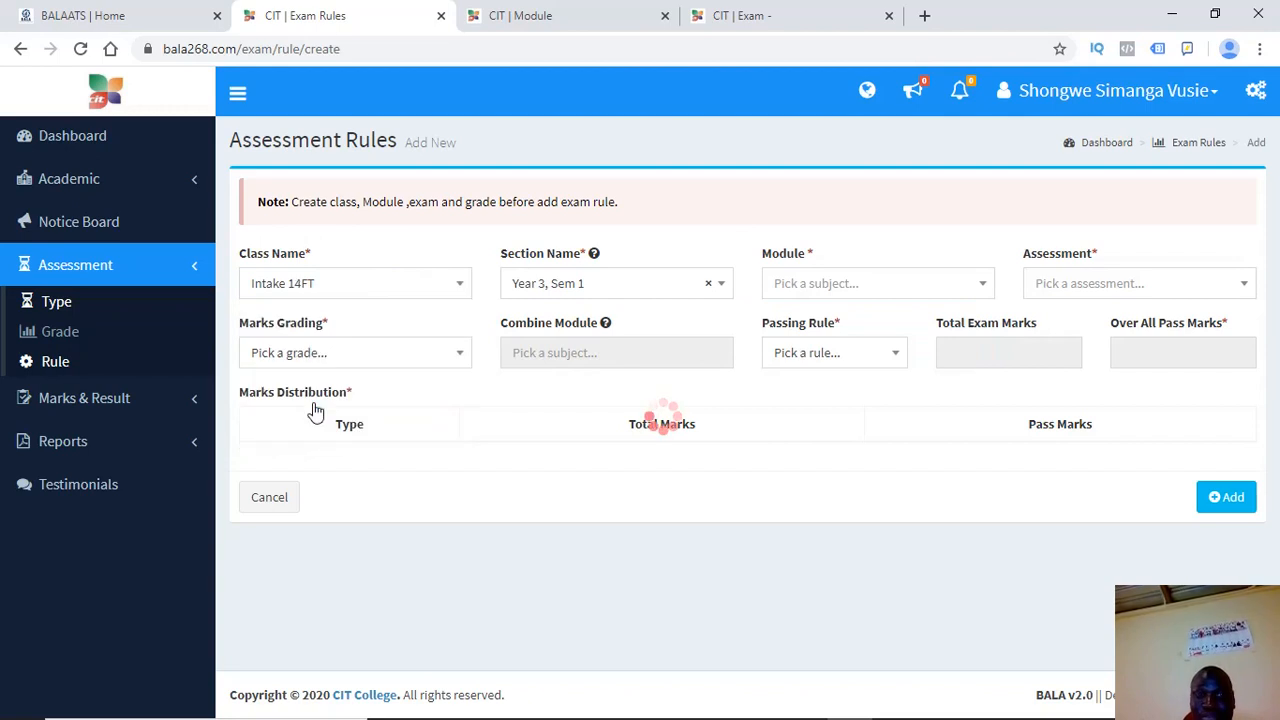
{"action": "left_click", "coordinate": [584, 284]}
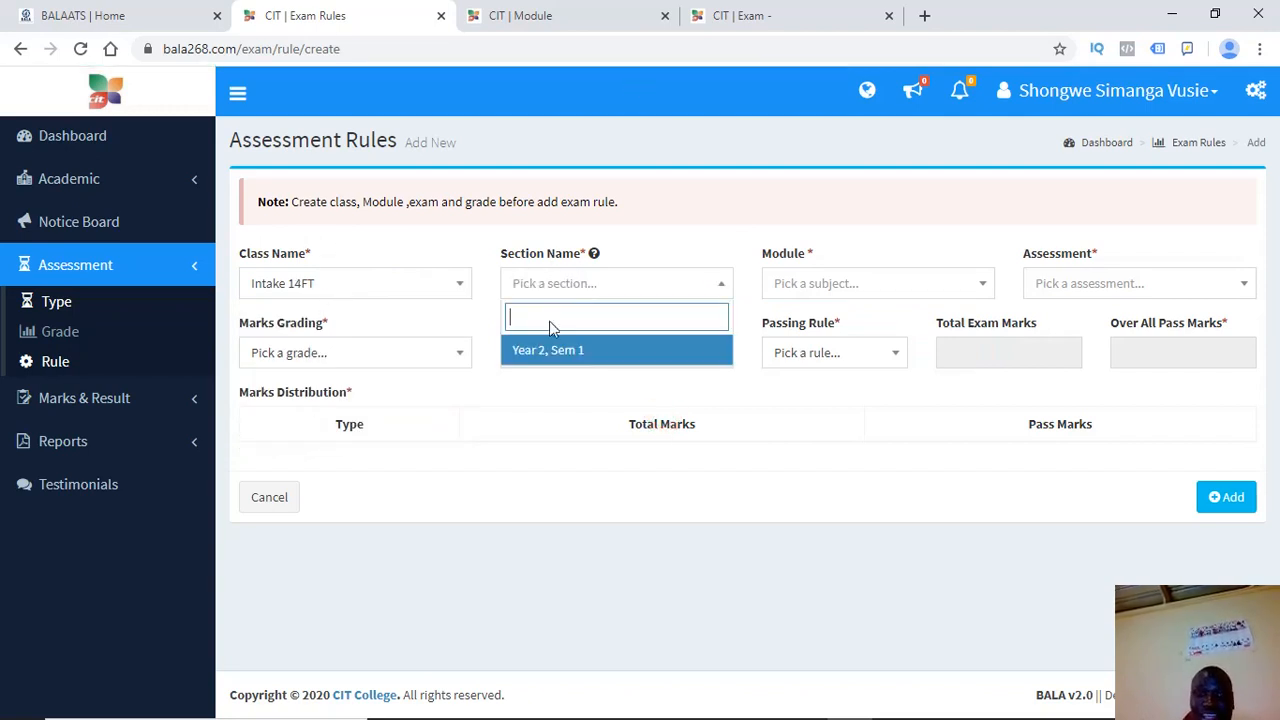
{"action": "left_click", "coordinate": [548, 358]}
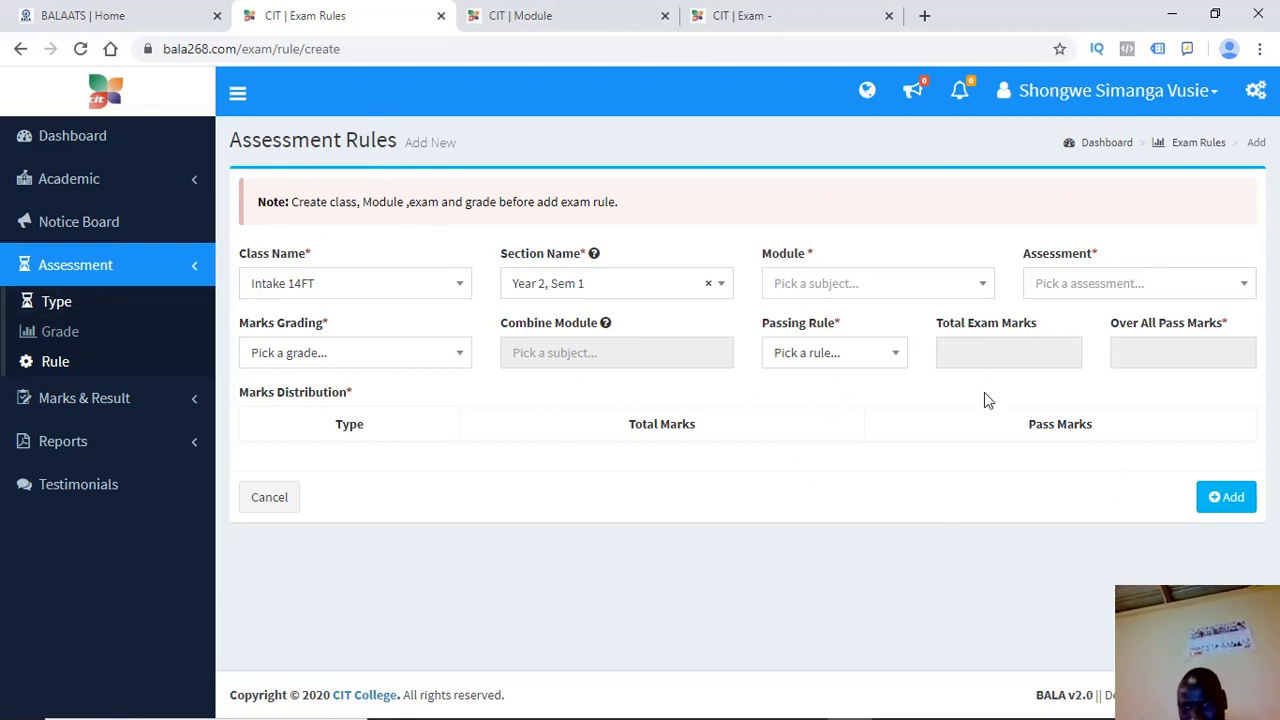
List the exam rules filtered by Intake 15FT, Year 1, Sem 2 and the Agri assessment
{"action": "left_click", "coordinate": [56, 362]}
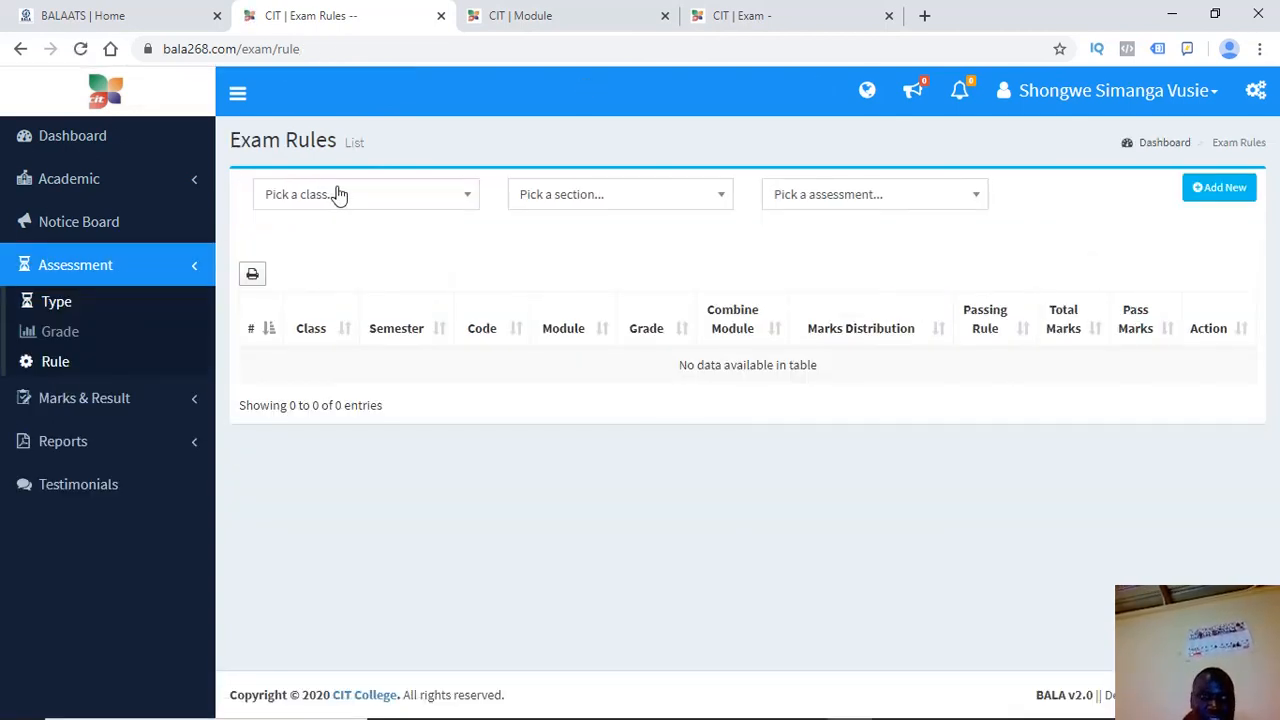
{"action": "left_click", "coordinate": [338, 194]}
{"action": "left_click", "coordinate": [315, 297]}
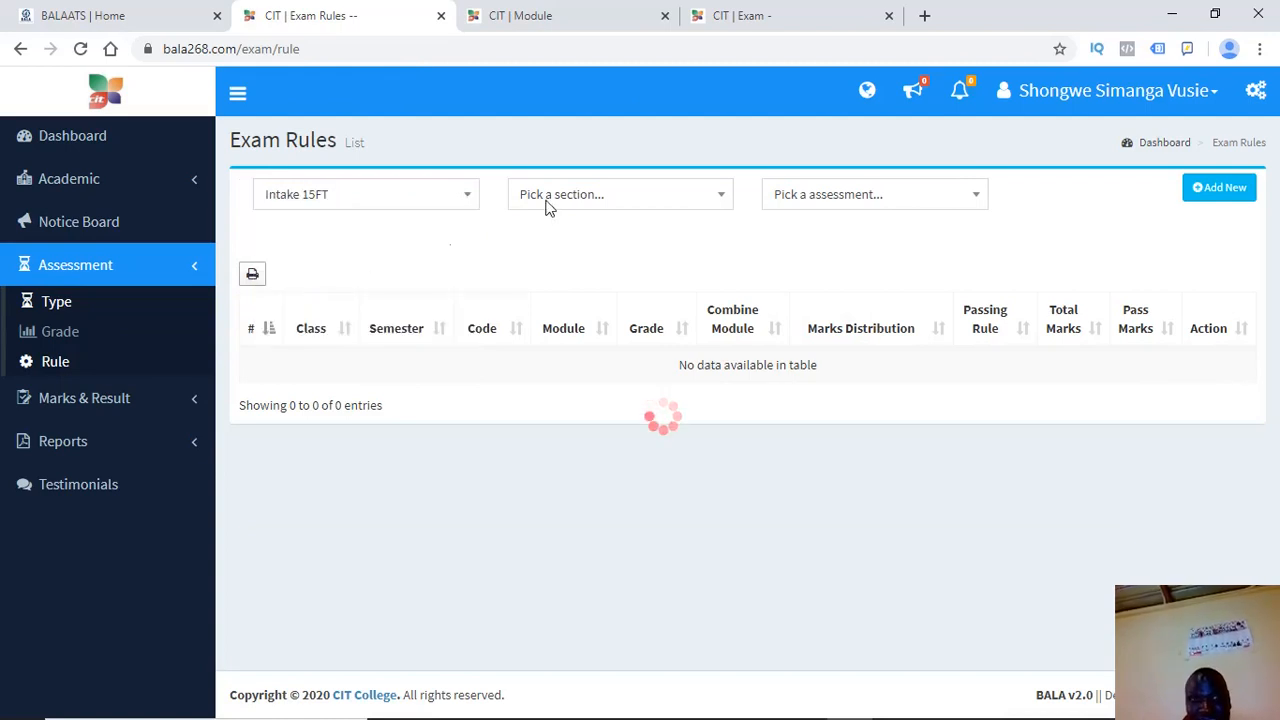
{"action": "left_click", "coordinate": [574, 200]}
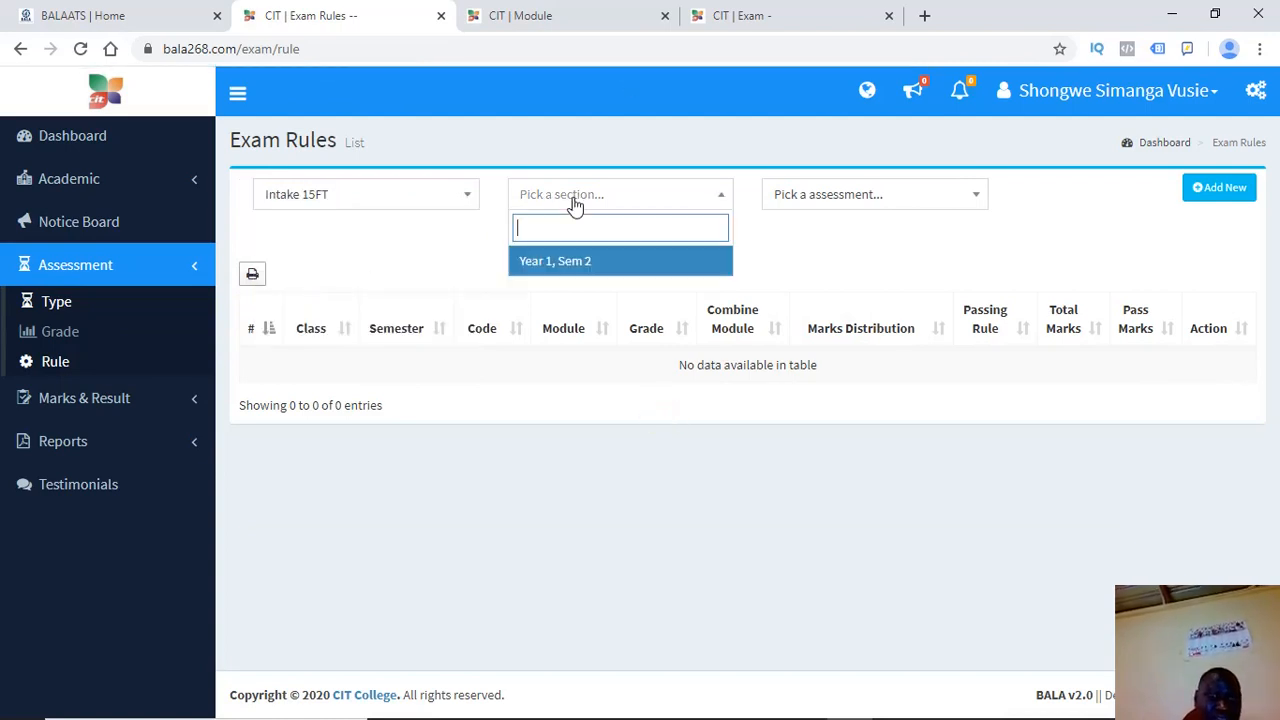
{"action": "left_click", "coordinate": [551, 264]}
{"action": "left_click", "coordinate": [813, 196]}
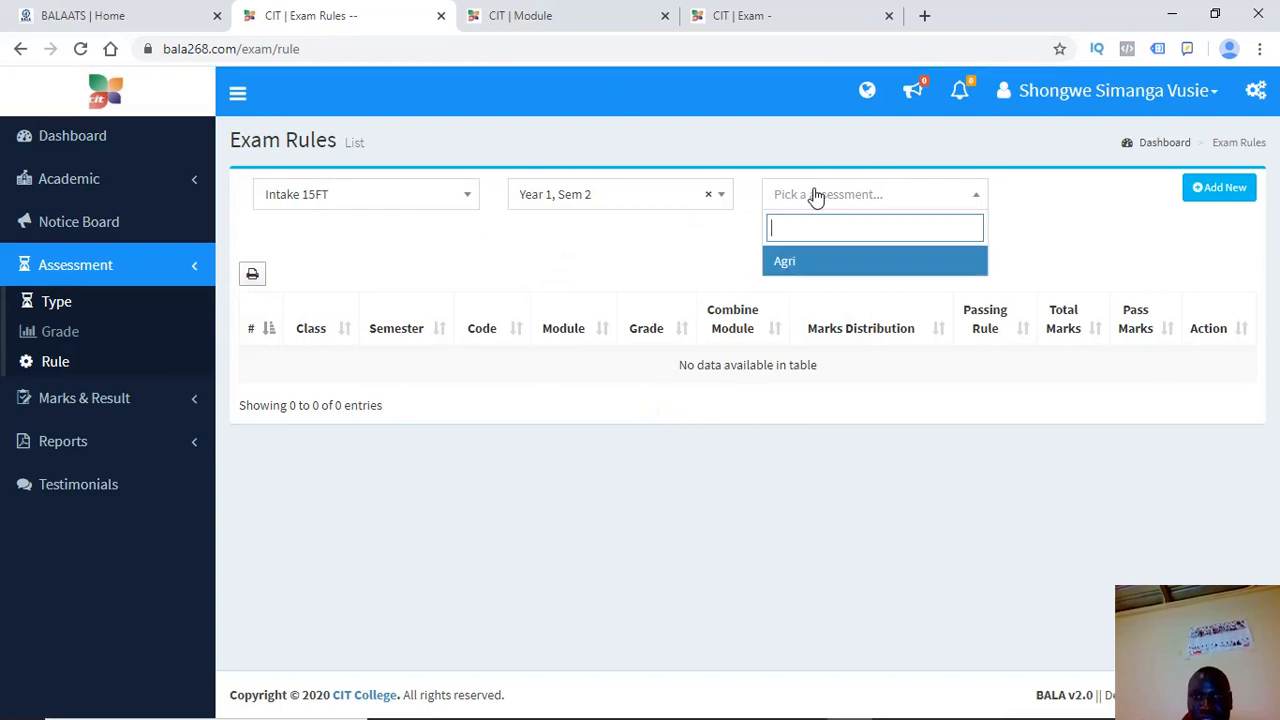
{"action": "left_click", "coordinate": [789, 268]}
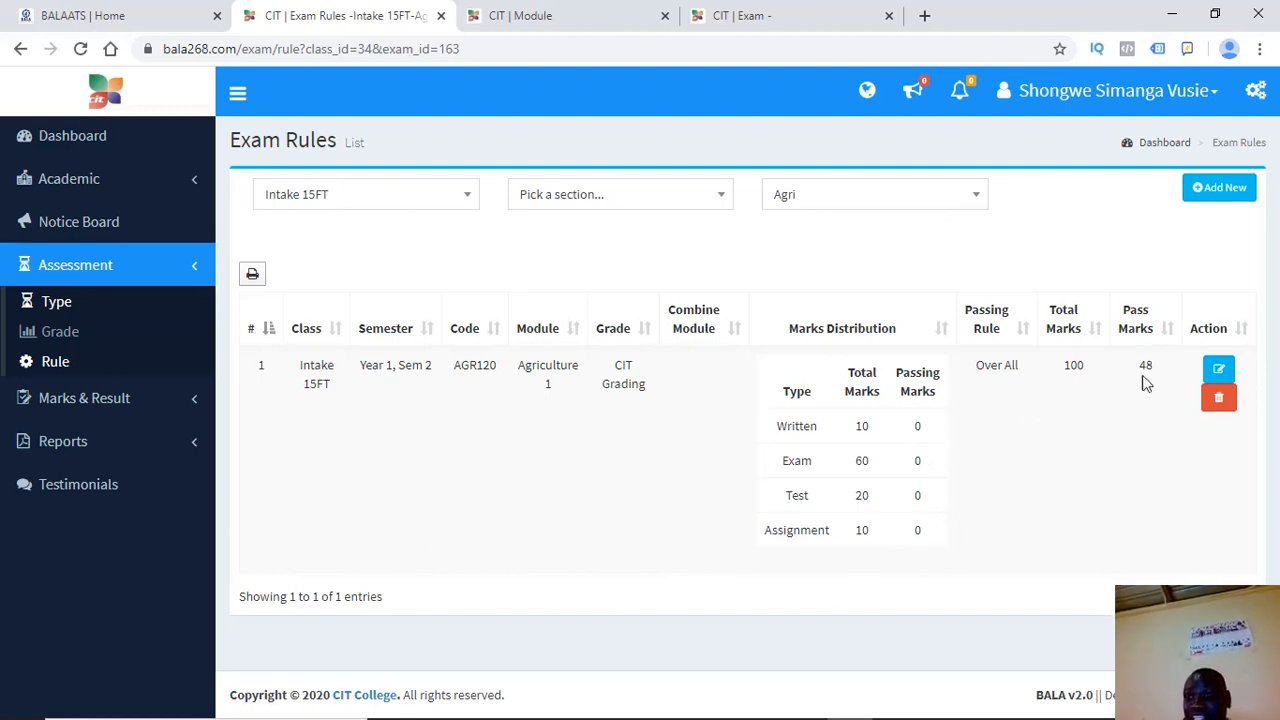
Point out the rule's overall pass mark of 48 and expand Marks & Result in the sidebar
{"action": "left_click_drag", "start_coordinate": [1160, 372], "coordinate": [1133, 349]}
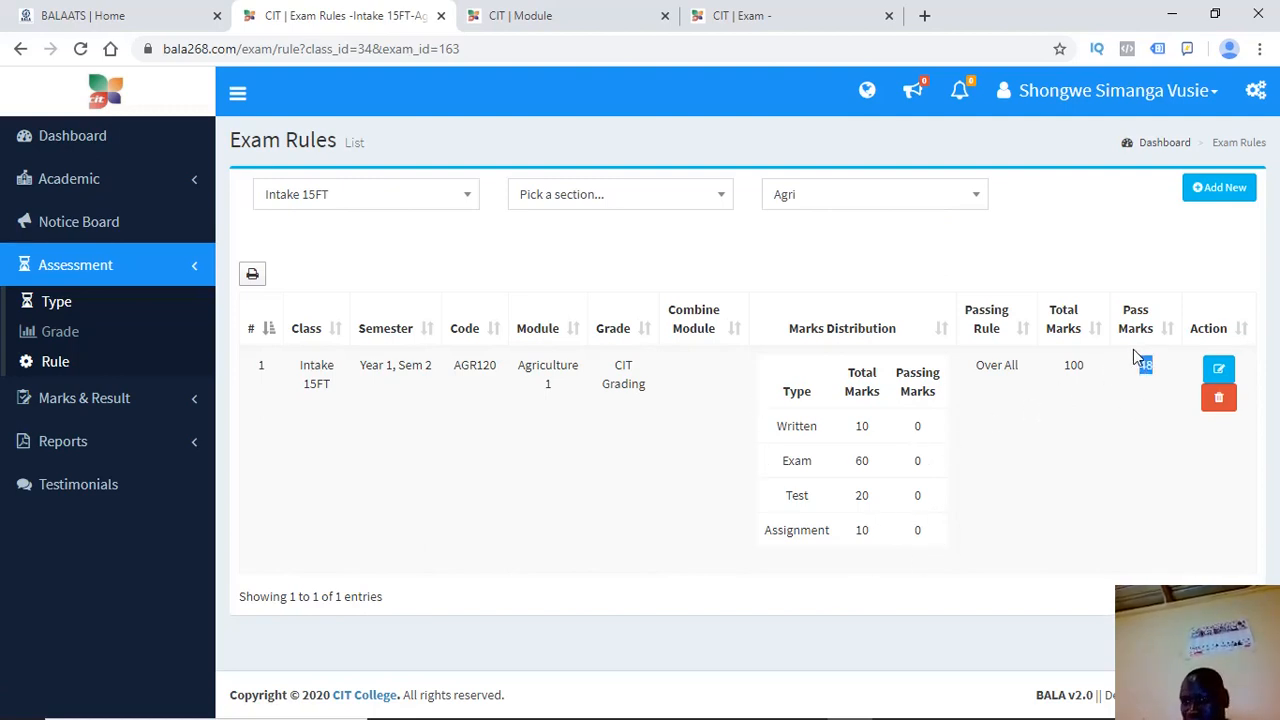
{"action": "left_click", "coordinate": [1130, 490]}
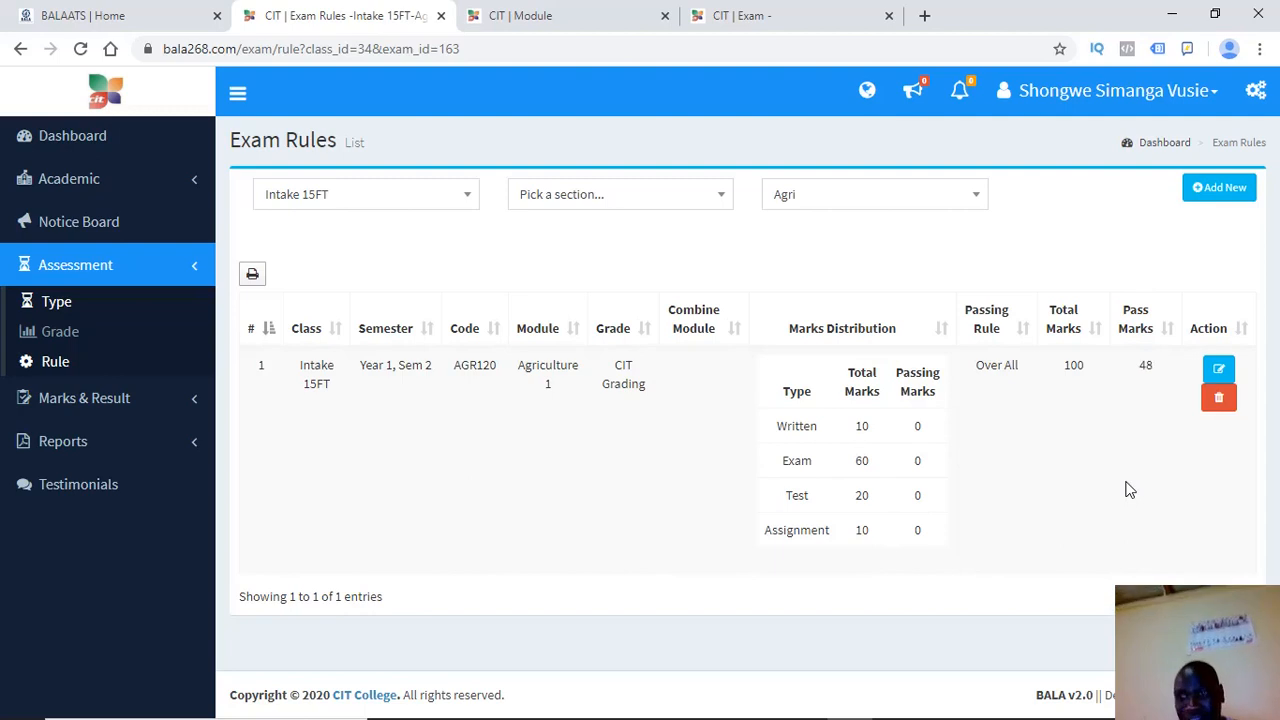
{"action": "left_click", "coordinate": [52, 400]}
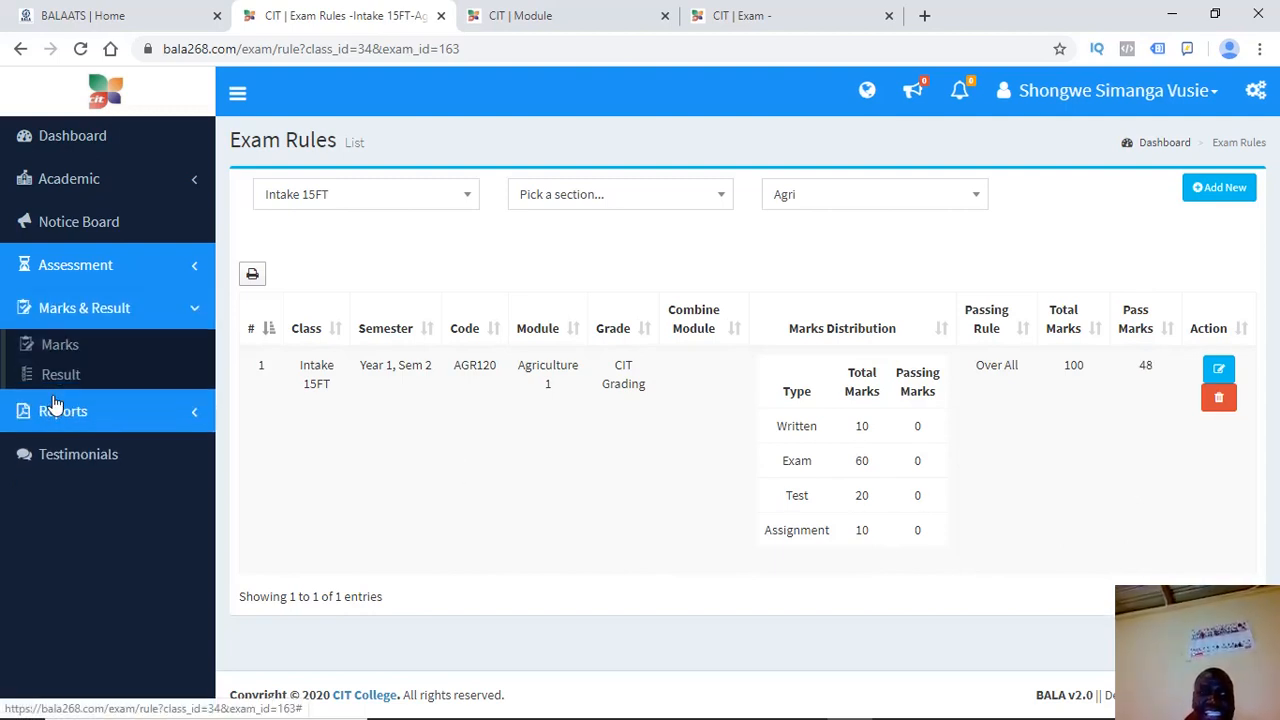
On the Marks List page, select academic year 2020-01
{"action": "left_click", "coordinate": [99, 358]}
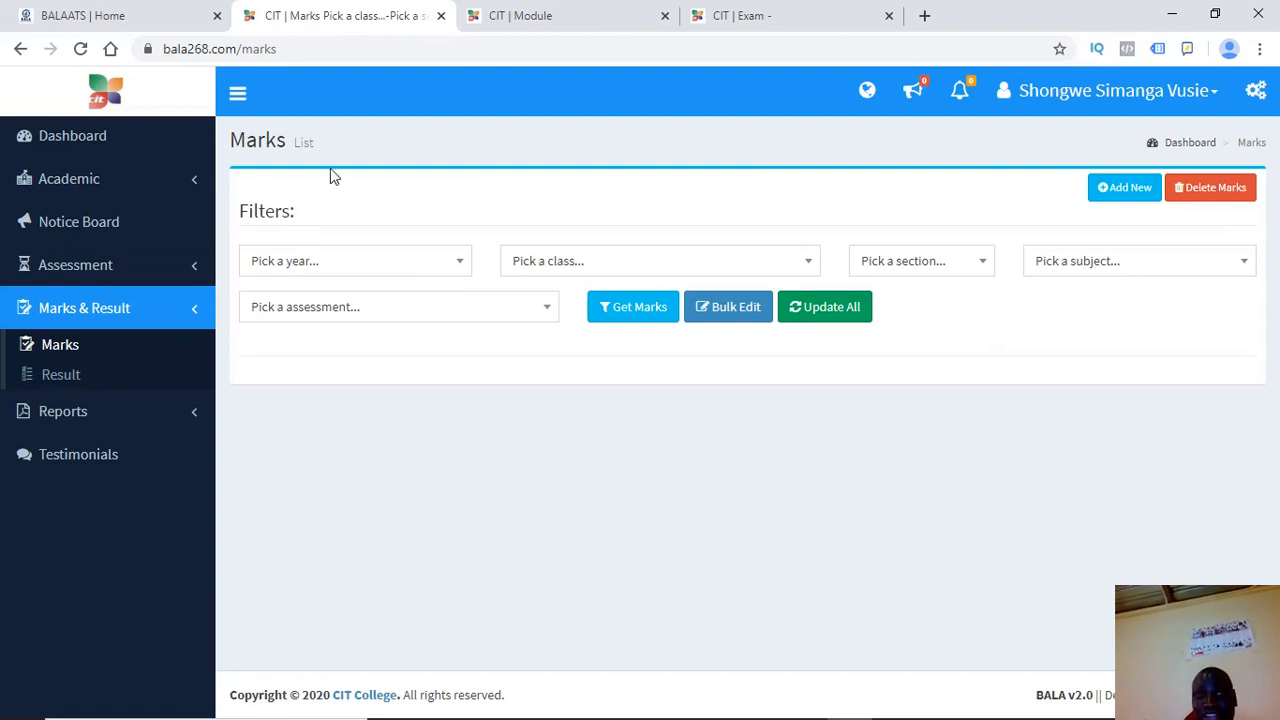
{"action": "left_click_drag", "start_coordinate": [348, 154], "coordinate": [431, 212]}
{"action": "left_click", "coordinate": [431, 212]}
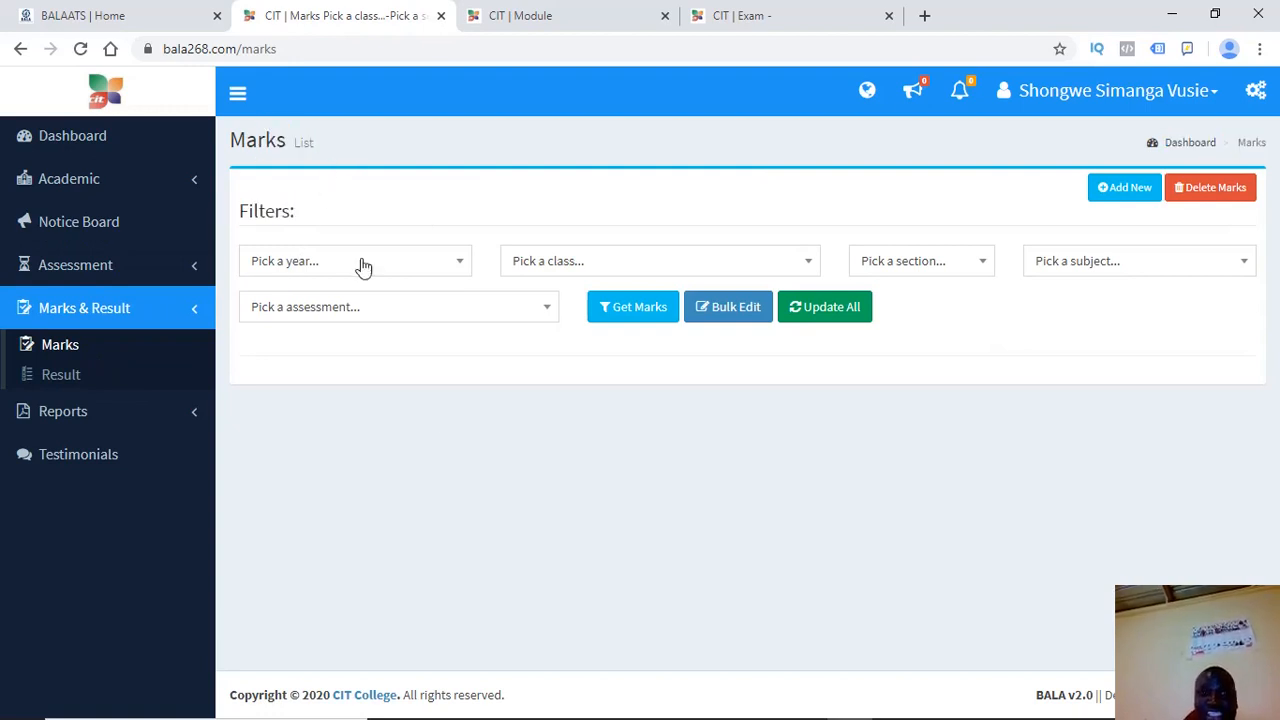
{"action": "left_click", "coordinate": [408, 270]}
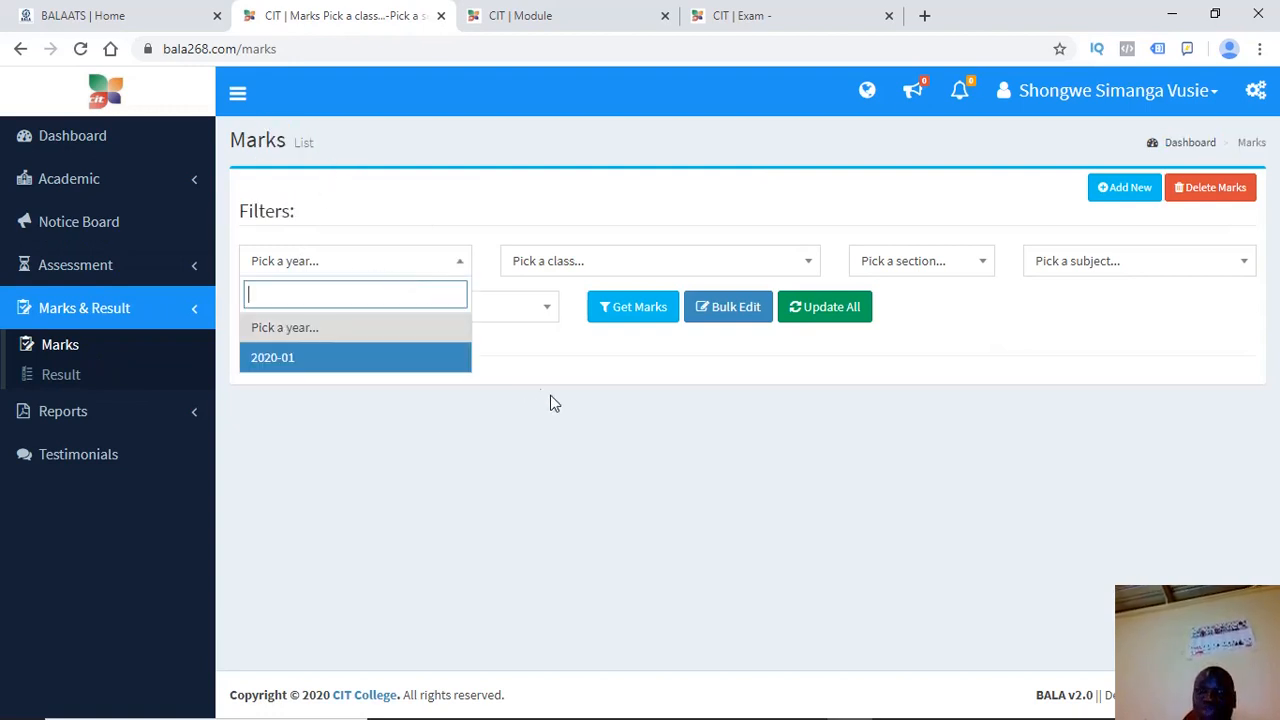
{"action": "left_click", "coordinate": [612, 444]}
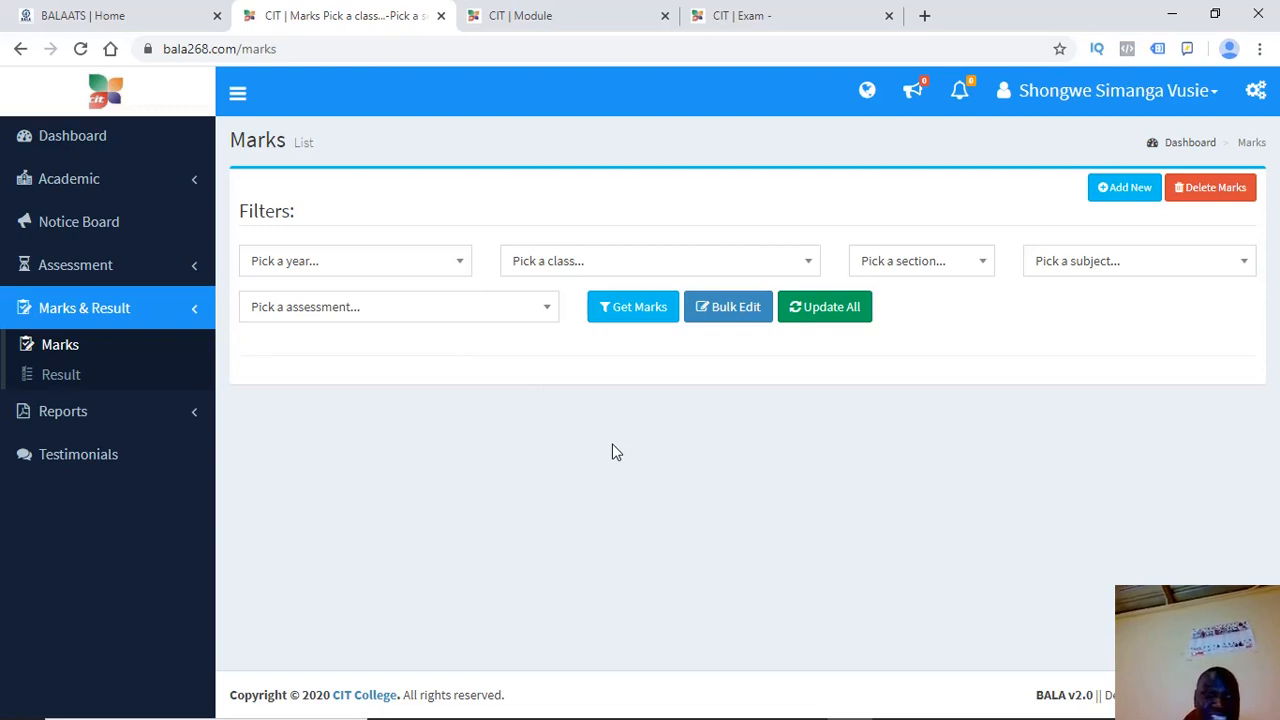
{"action": "left_click", "coordinate": [287, 269]}
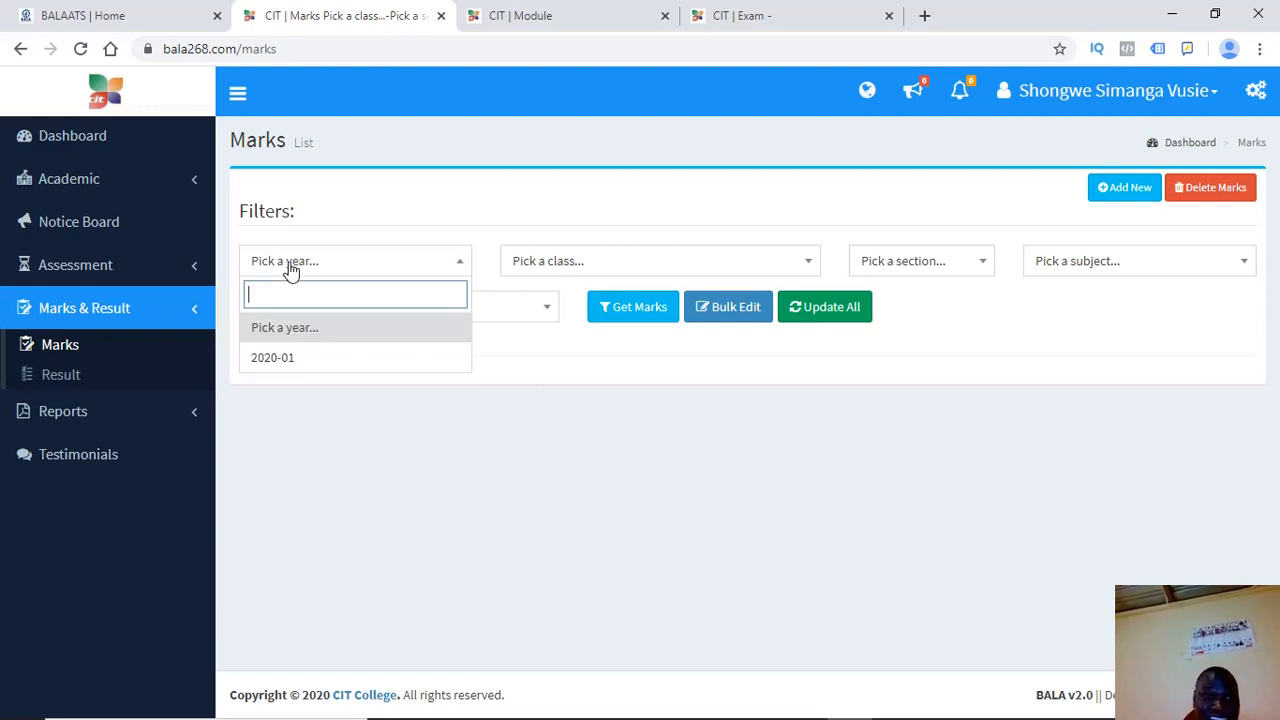
{"action": "left_click", "coordinate": [287, 359]}
Filter by Intake 15FT, Year 1, Sem 2, AGR120 and Agri and fetch marks, which come back empty
{"action": "left_click", "coordinate": [580, 260]}
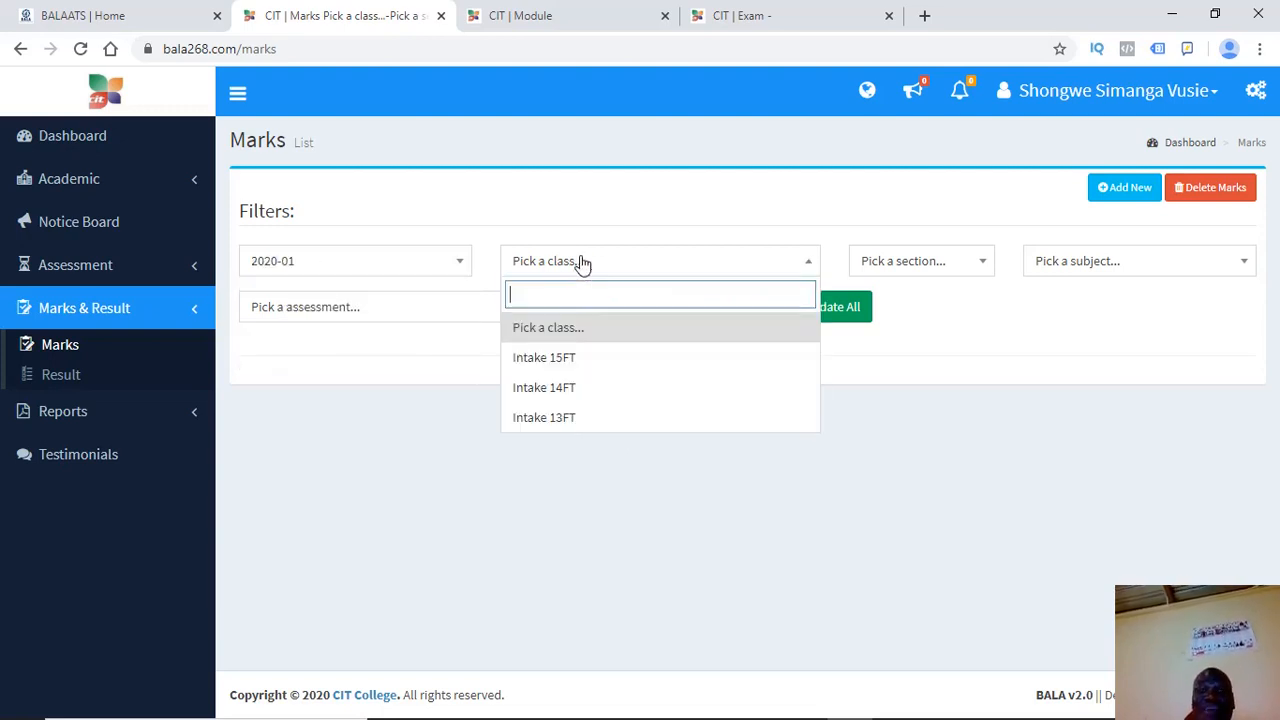
{"action": "left_click", "coordinate": [565, 360]}
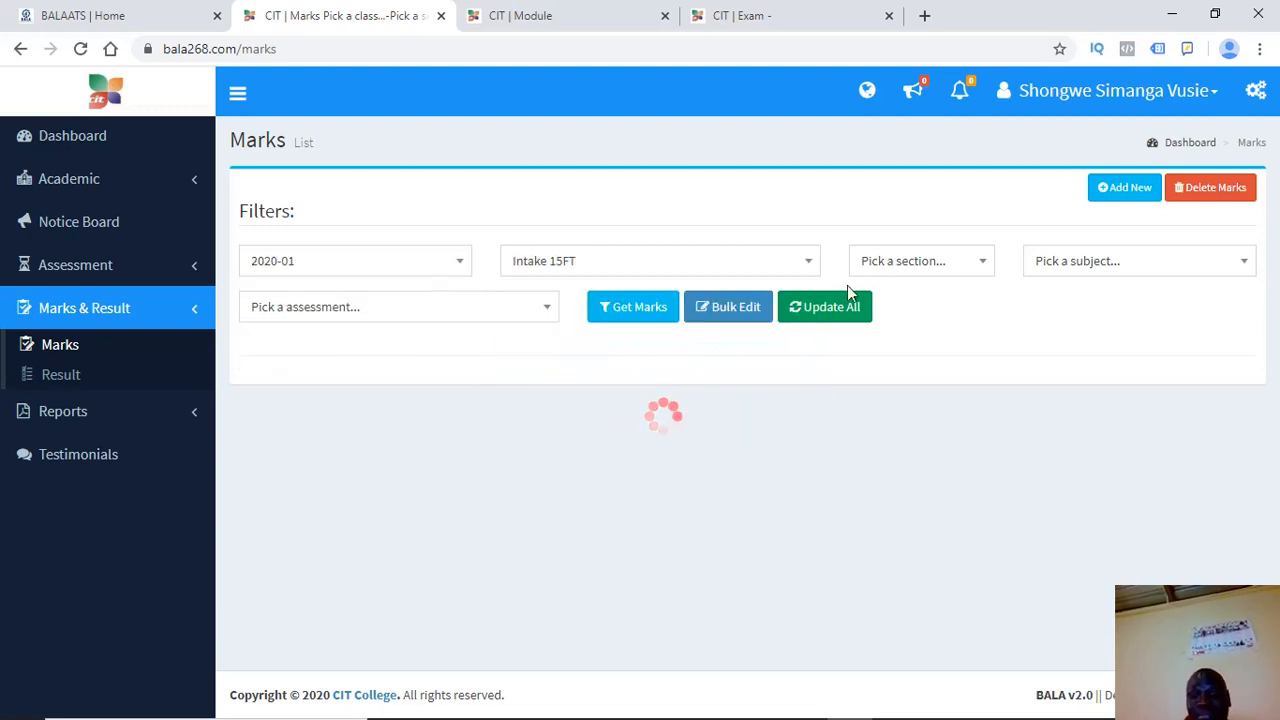
{"action": "left_click", "coordinate": [921, 273]}
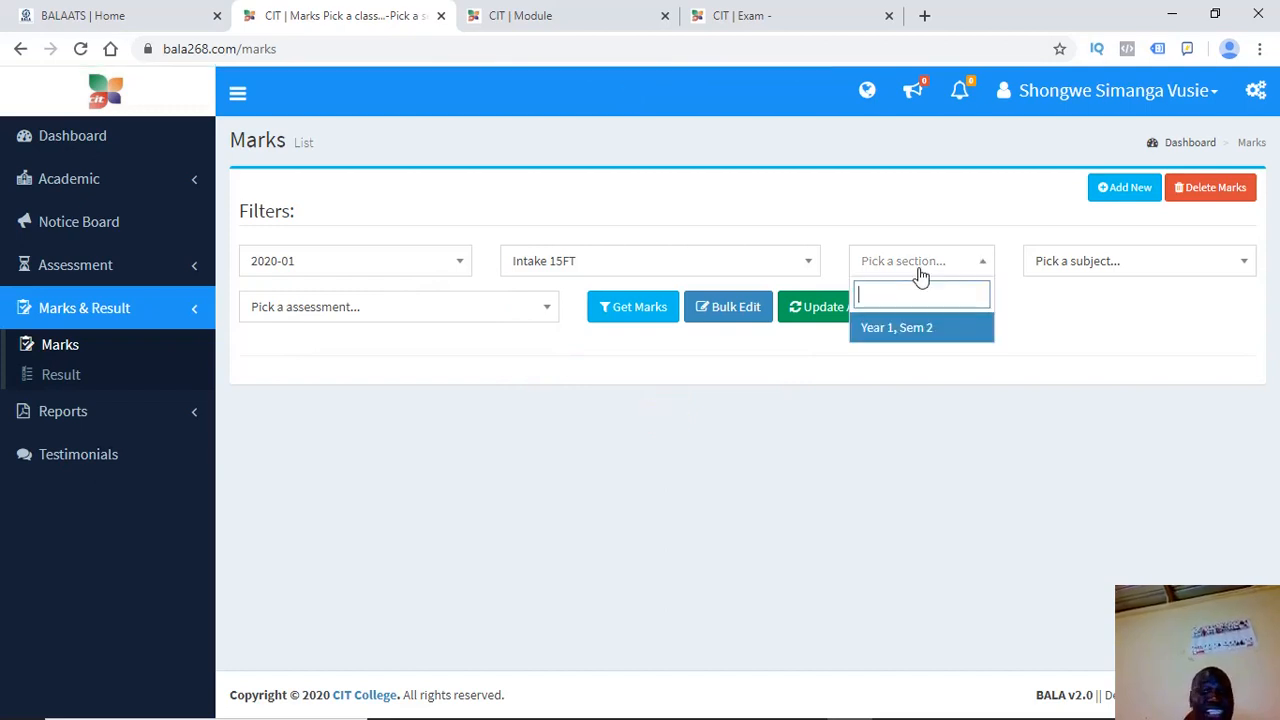
{"action": "left_click", "coordinate": [872, 333]}
{"action": "left_click", "coordinate": [1083, 272]}
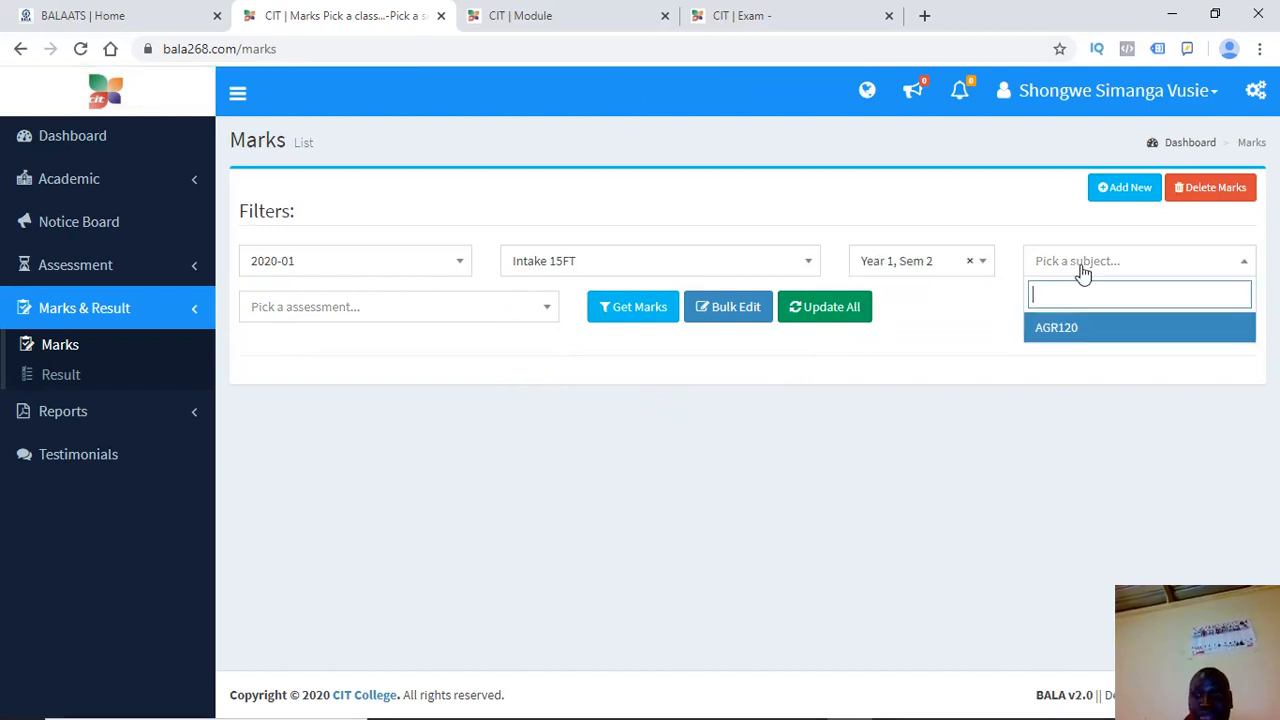
{"action": "left_click", "coordinate": [1053, 340]}
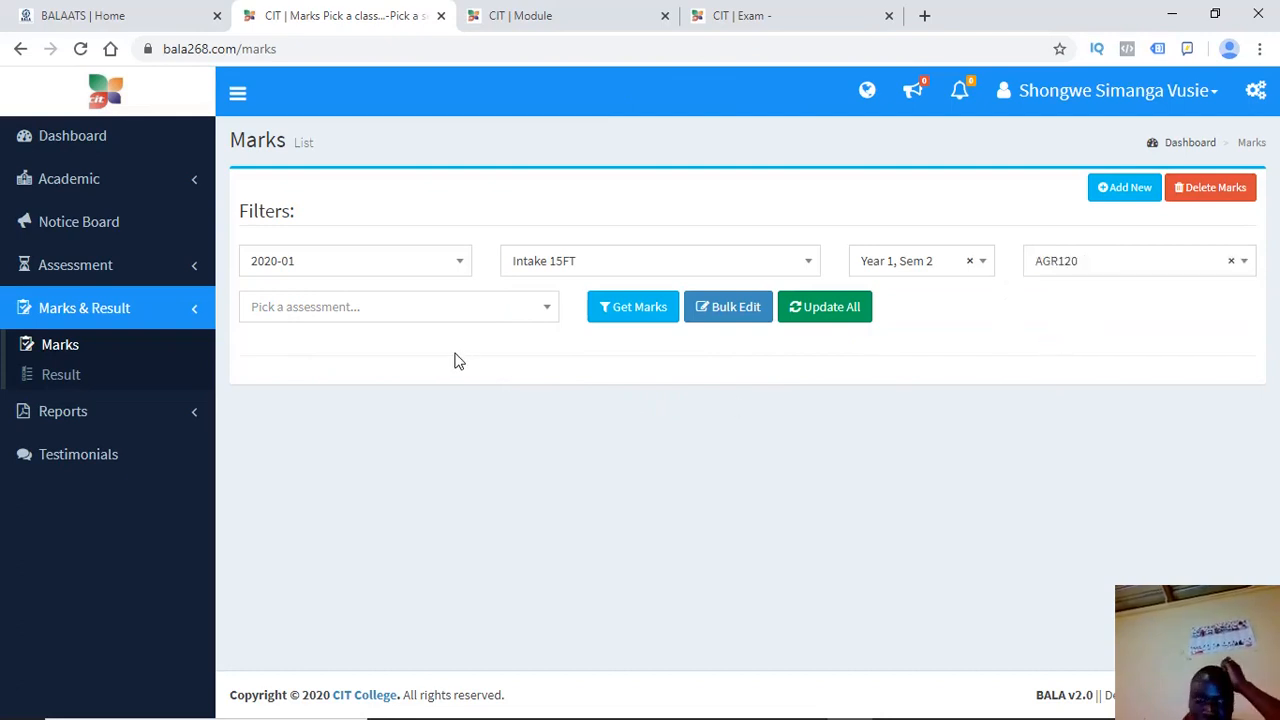
{"action": "left_click", "coordinate": [460, 312]}
{"action": "left_click", "coordinate": [282, 374]}
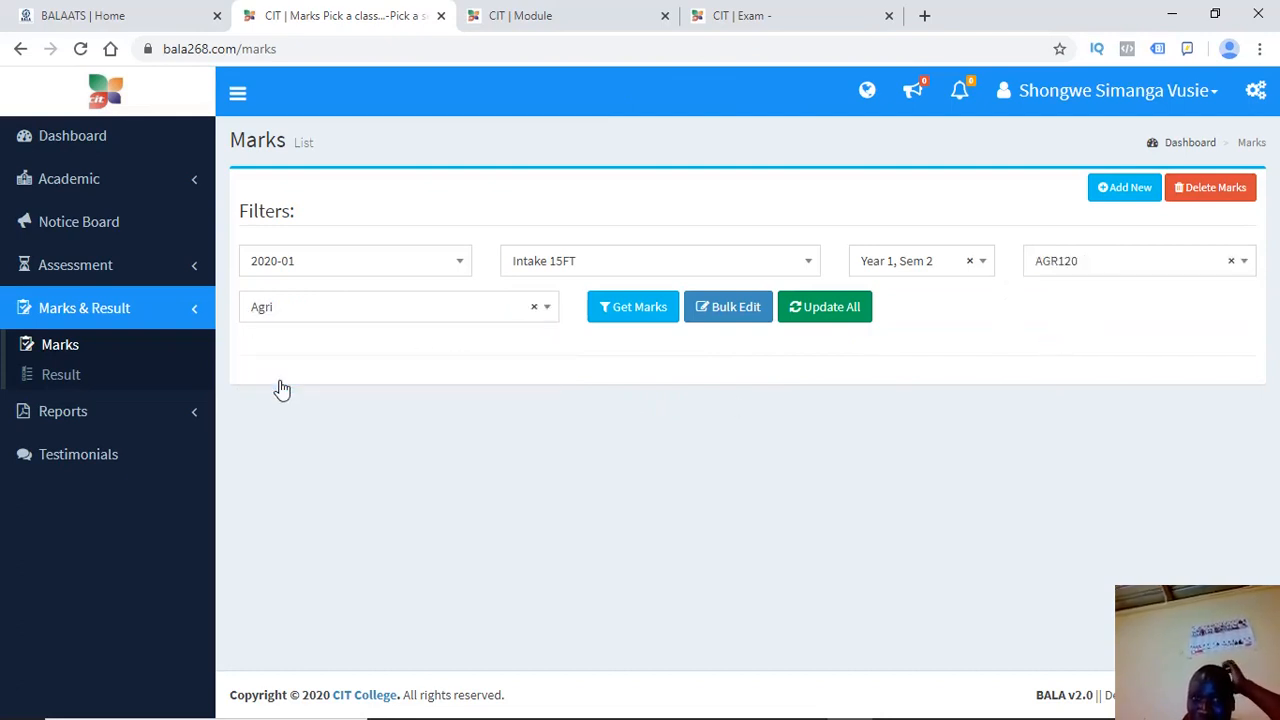
{"action": "left_click", "coordinate": [643, 312]}
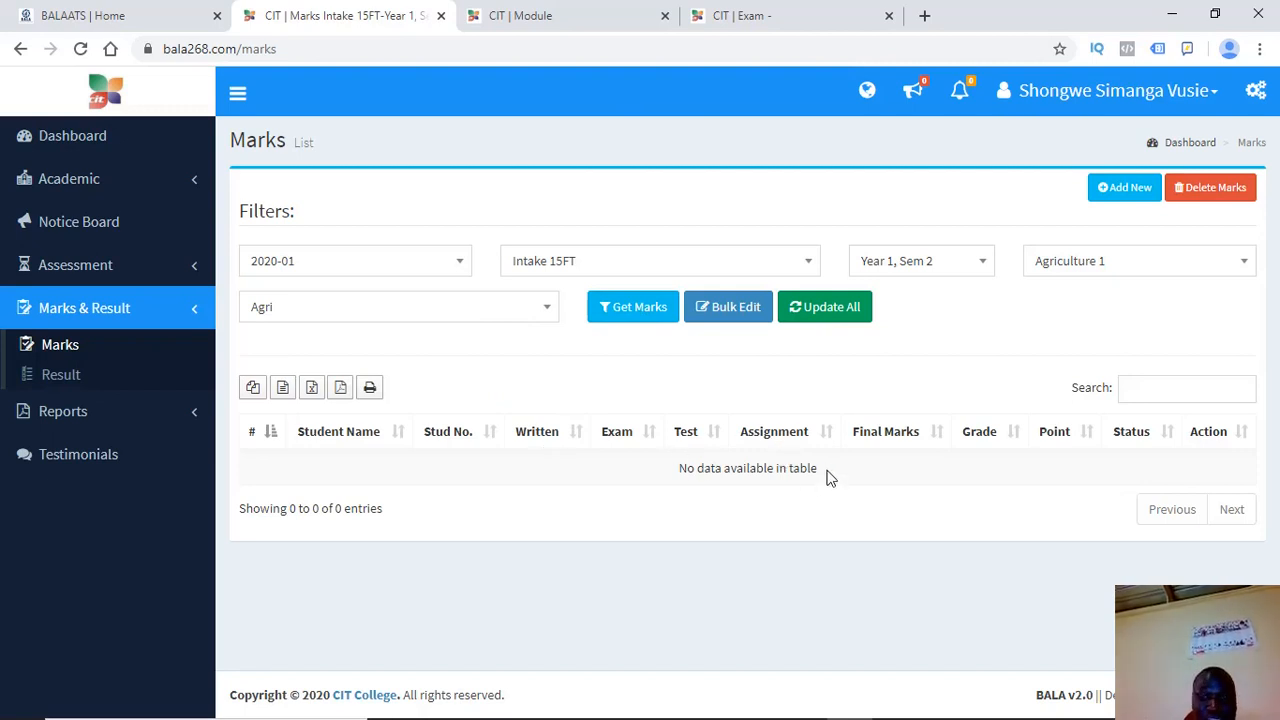
{"action": "left_click_drag", "start_coordinate": [822, 470], "coordinate": [694, 472]}
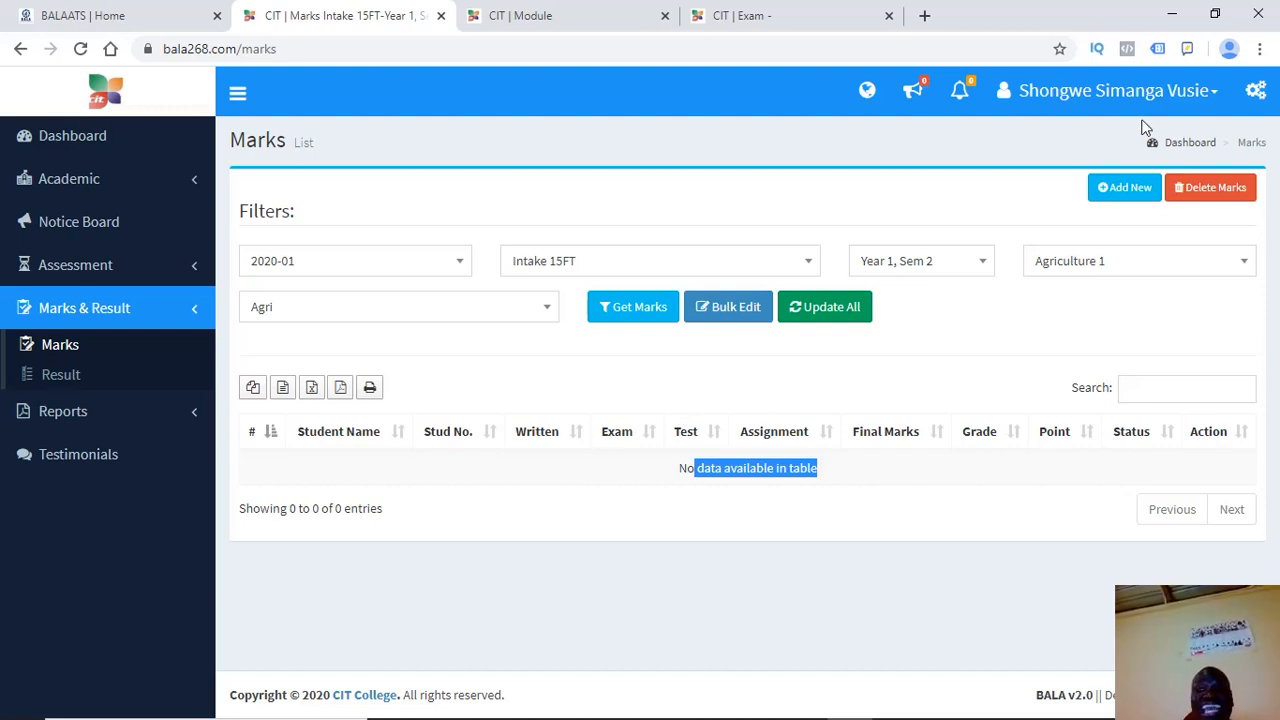
Start a new marks entry with academic year 2020-01 and class Intake 15FT
{"action": "left_click", "coordinate": [1130, 190]}
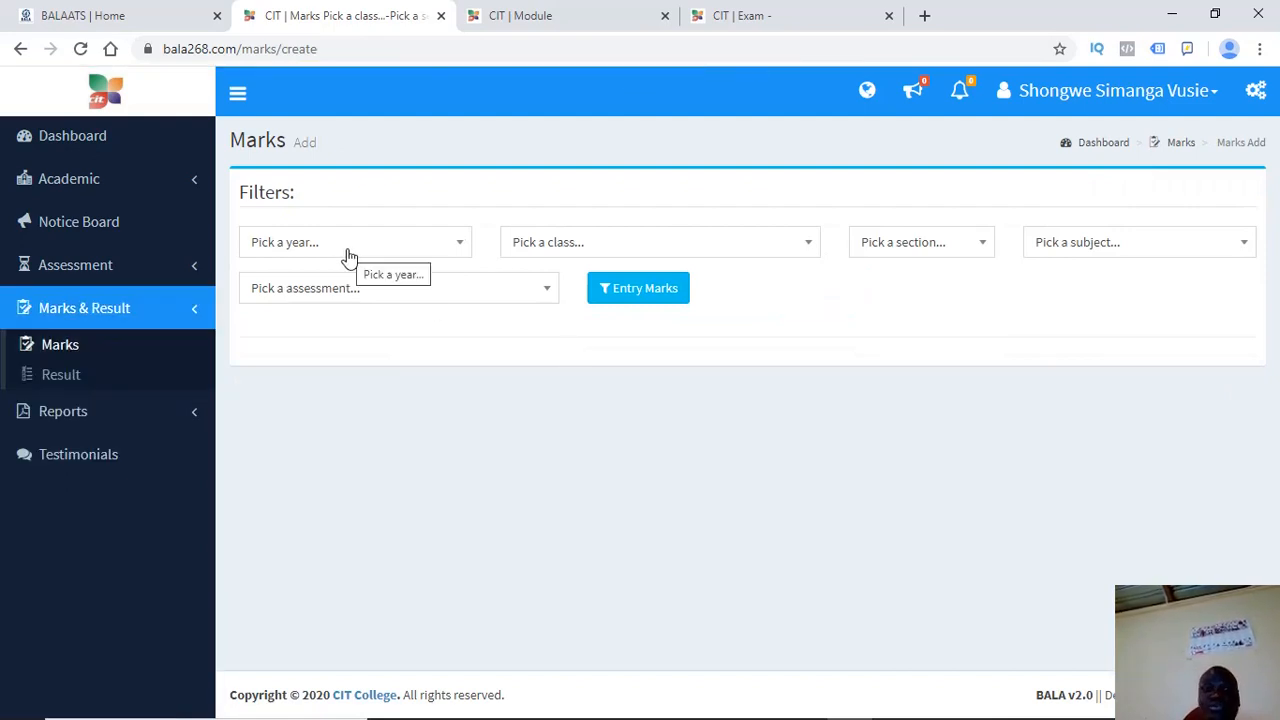
{"action": "left_click", "coordinate": [348, 256]}
{"action": "left_click", "coordinate": [284, 338]}
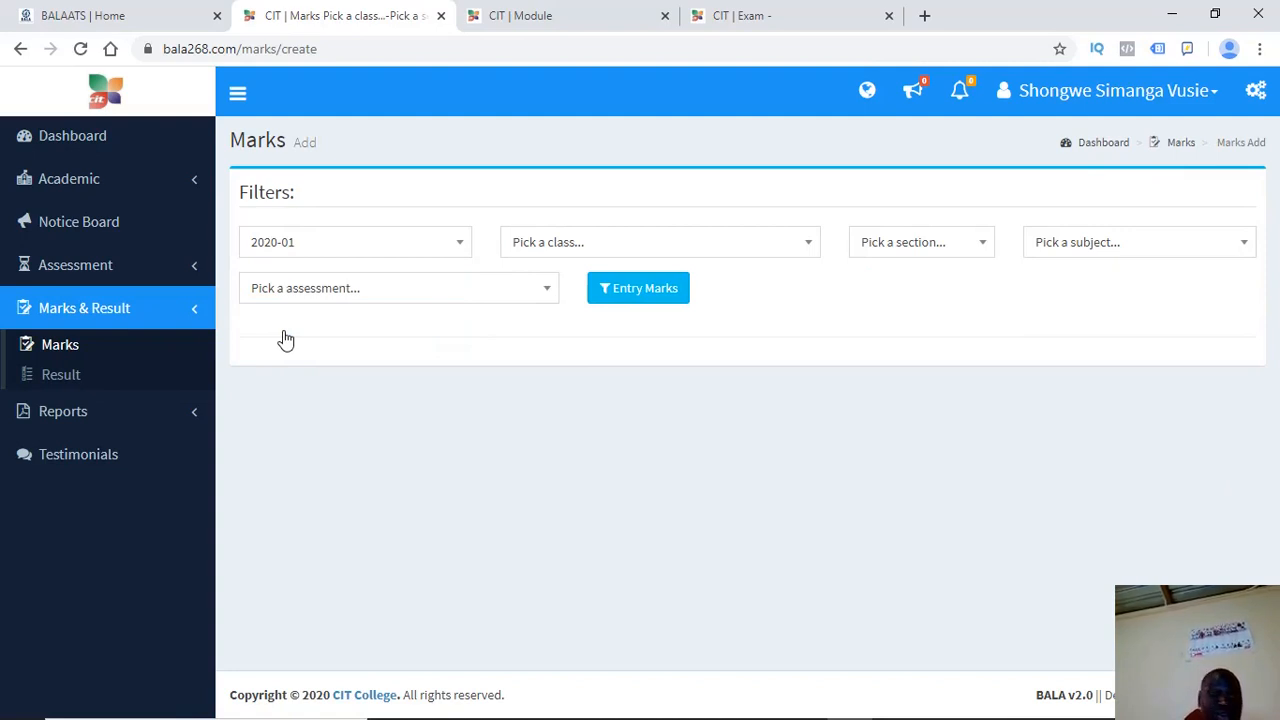
{"action": "left_click", "coordinate": [607, 240]}
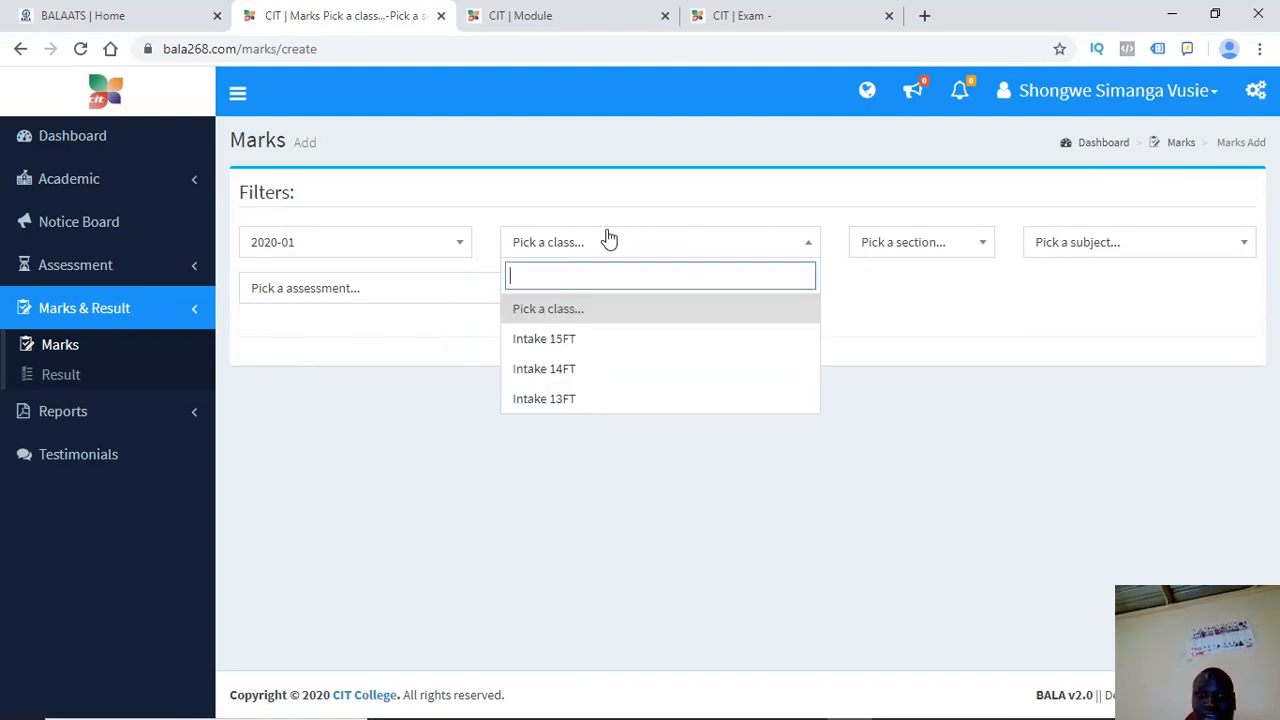
{"action": "left_click", "coordinate": [549, 340]}
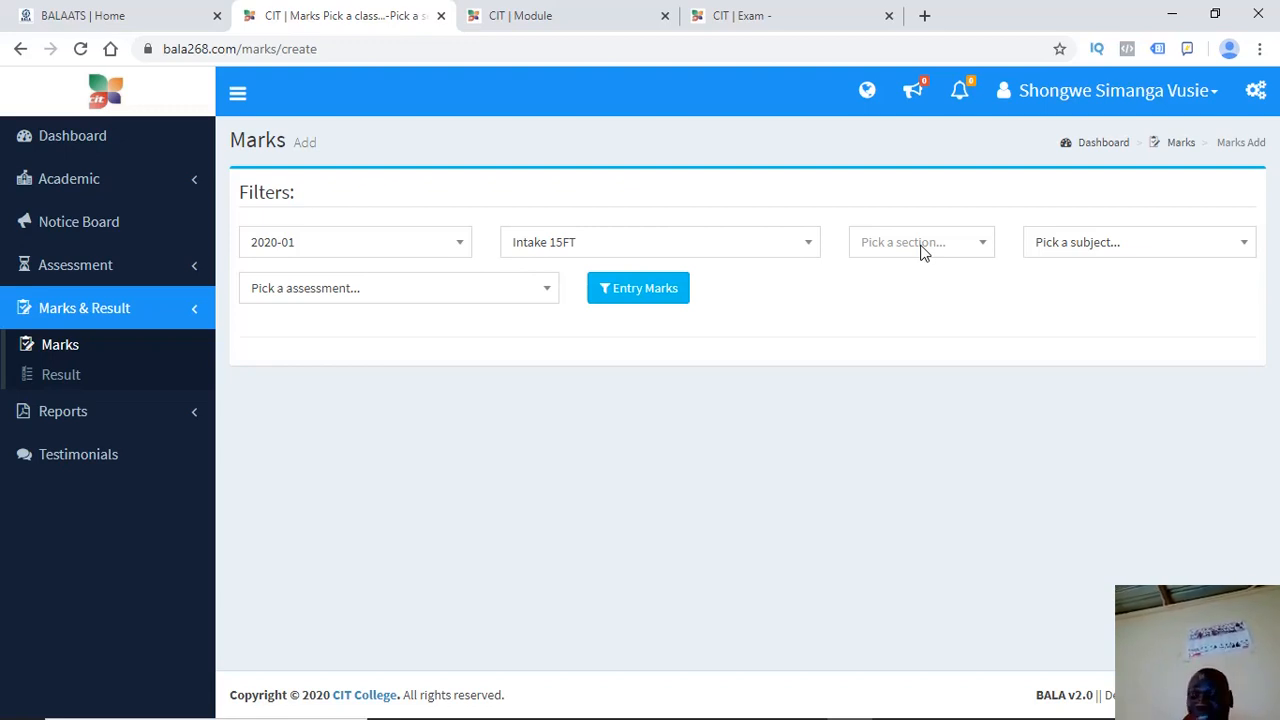
Choose Year 1, Sem 2, subject AGR120 and the Agri assessment, then load the entry grid
{"action": "left_click", "coordinate": [958, 248]}
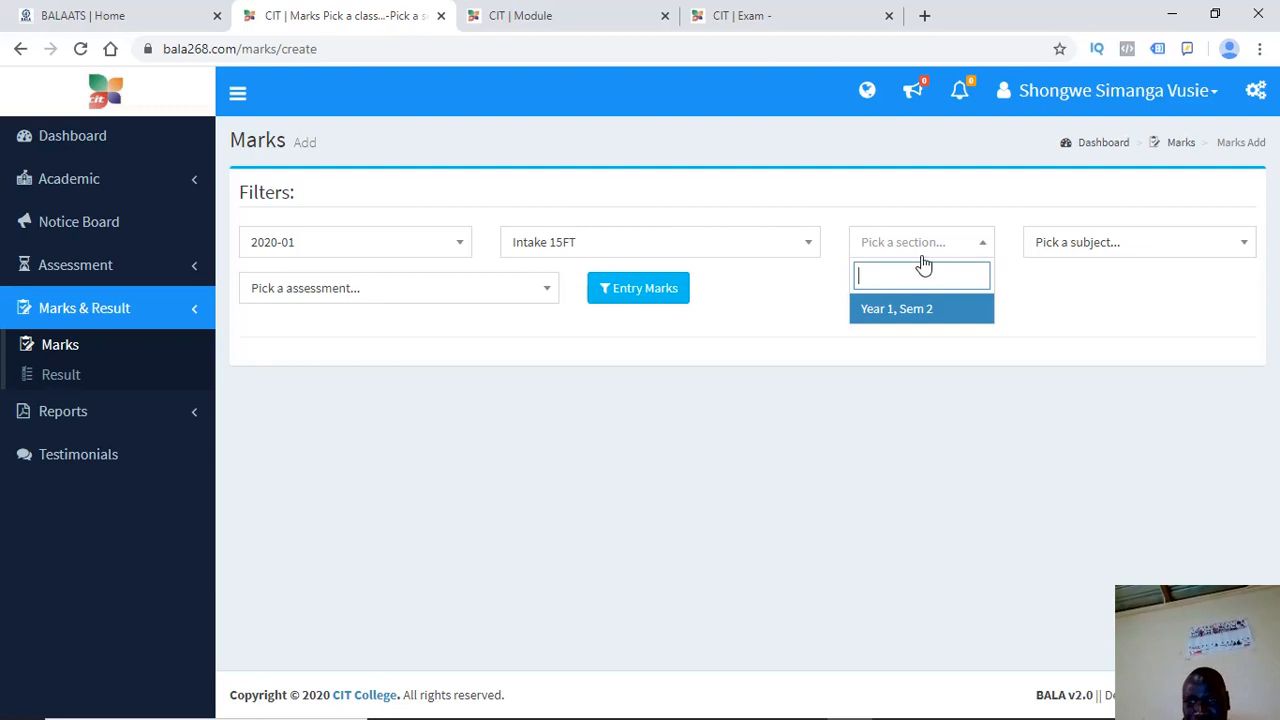
{"action": "left_click", "coordinate": [871, 318]}
{"action": "left_click", "coordinate": [1062, 248]}
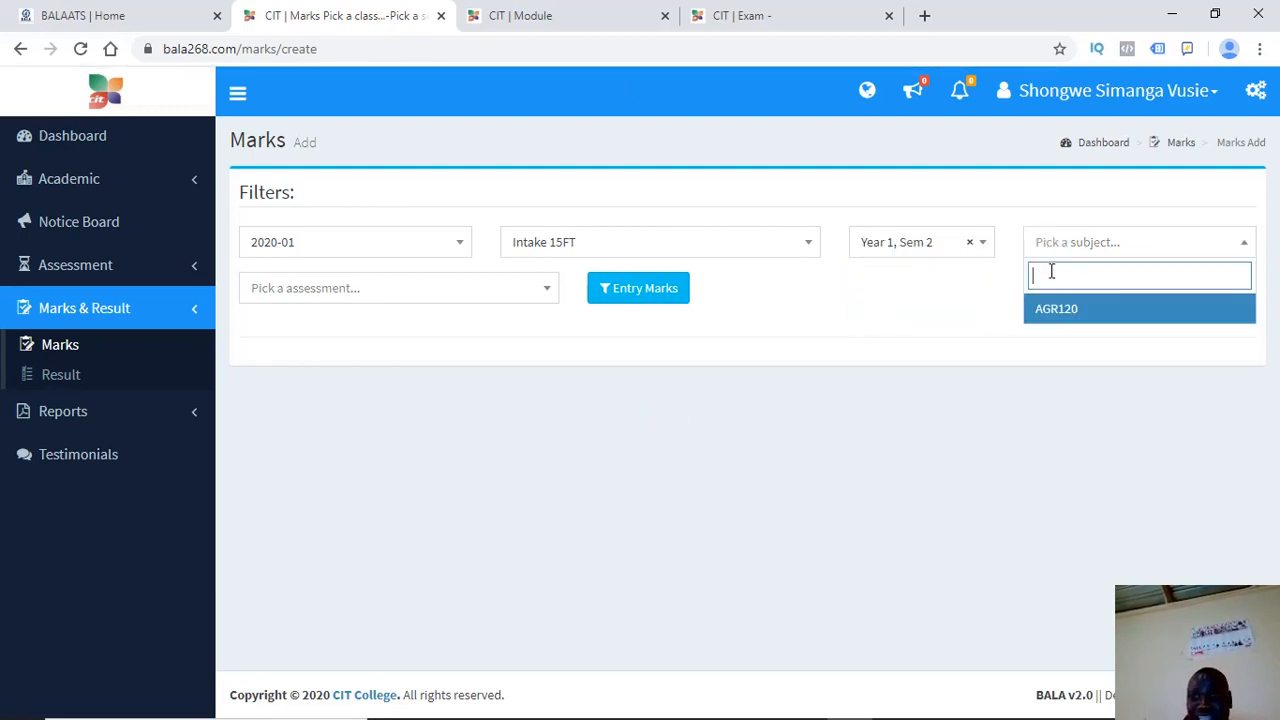
{"action": "left_click", "coordinate": [1056, 310]}
{"action": "left_click", "coordinate": [464, 299]}
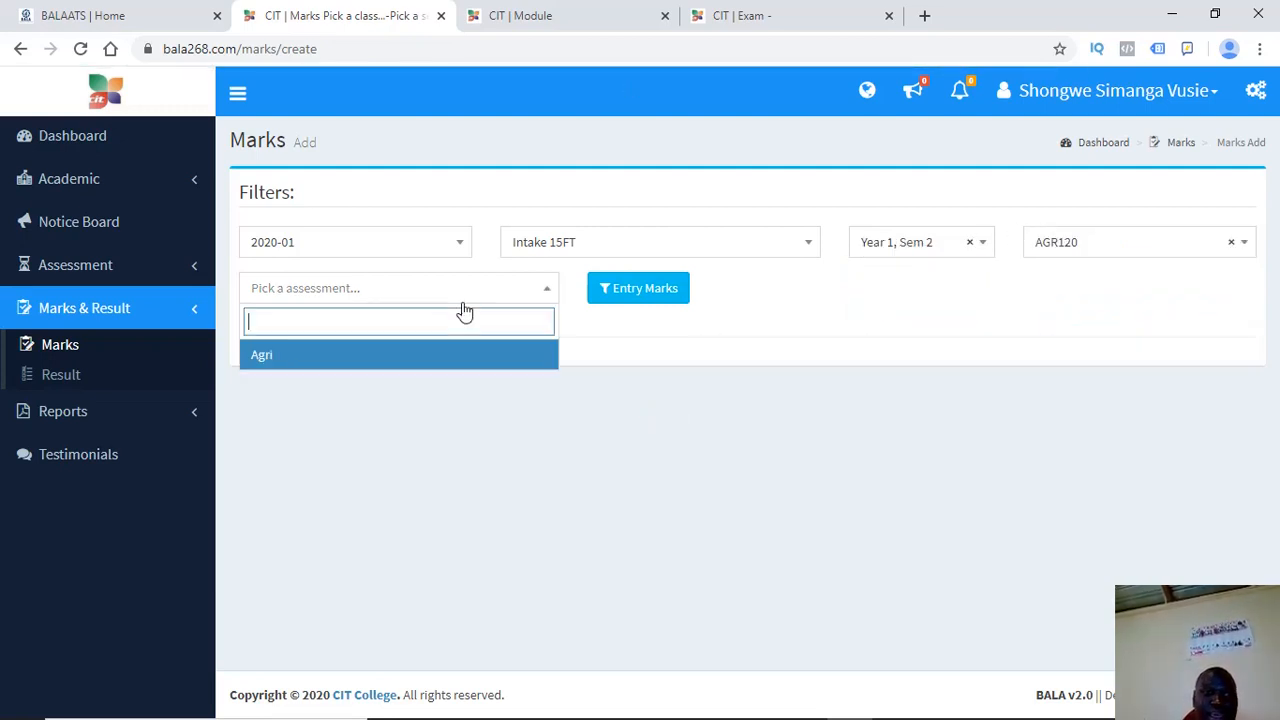
{"action": "left_click", "coordinate": [288, 358]}
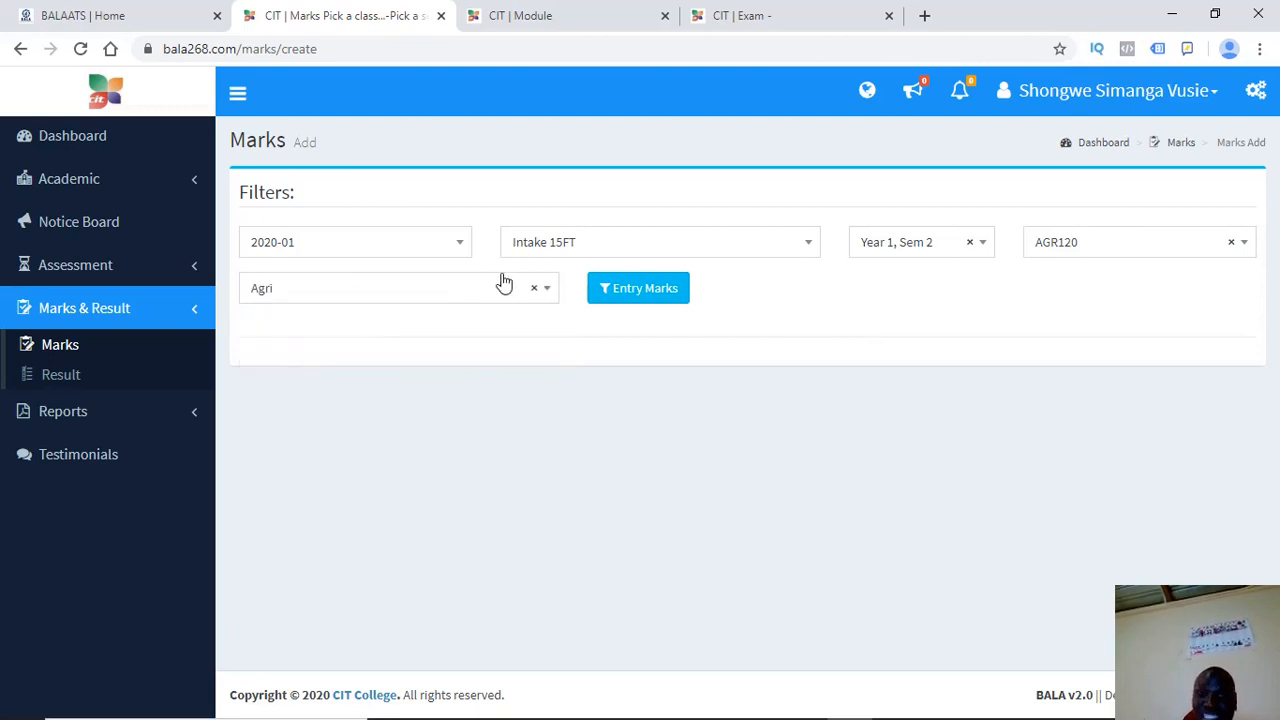
{"action": "left_click", "coordinate": [624, 292]}
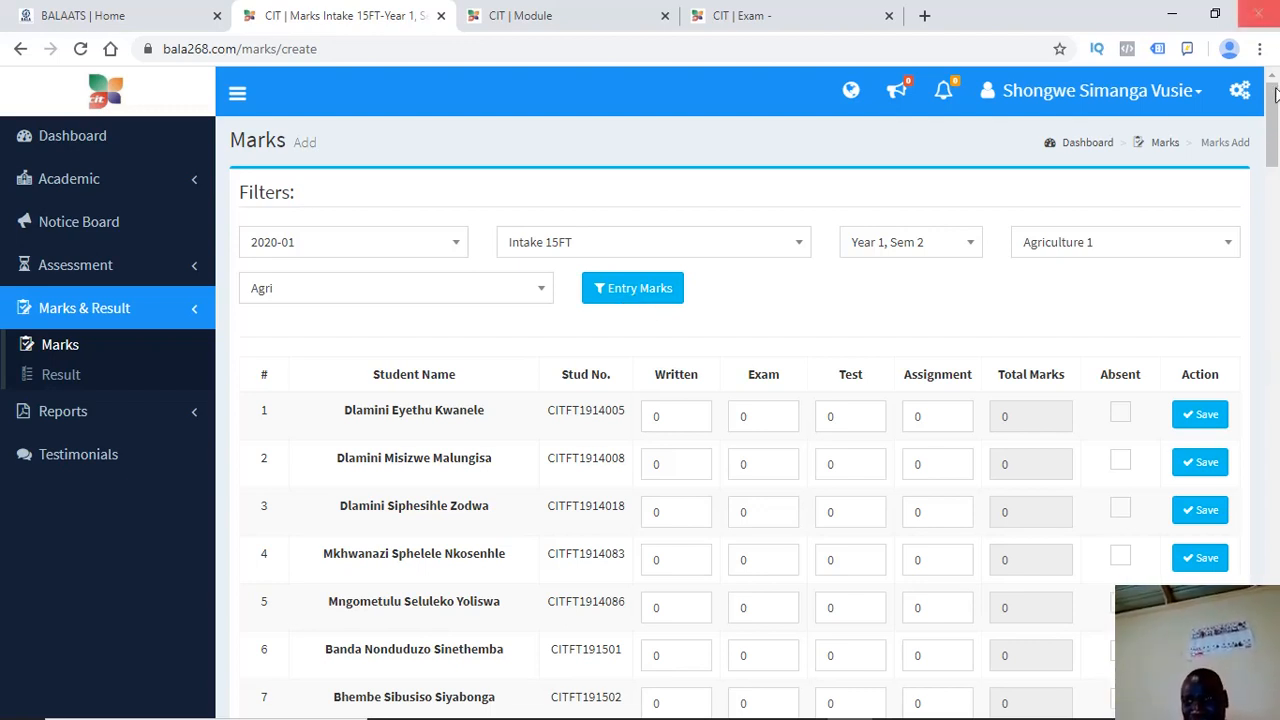
Check the CIT | Exam tab, return to the marks grid, and open Assessment > Rule in a new tab
{"action": "mouse_move", "coordinate": [1273, 112]}
{"action": "left_mouse_down"}
{"action": "mouse_move", "coordinate": [1273, 700]}
{"action": "mouse_move", "coordinate": [1264, 110]}
{"action": "left_mouse_up"}
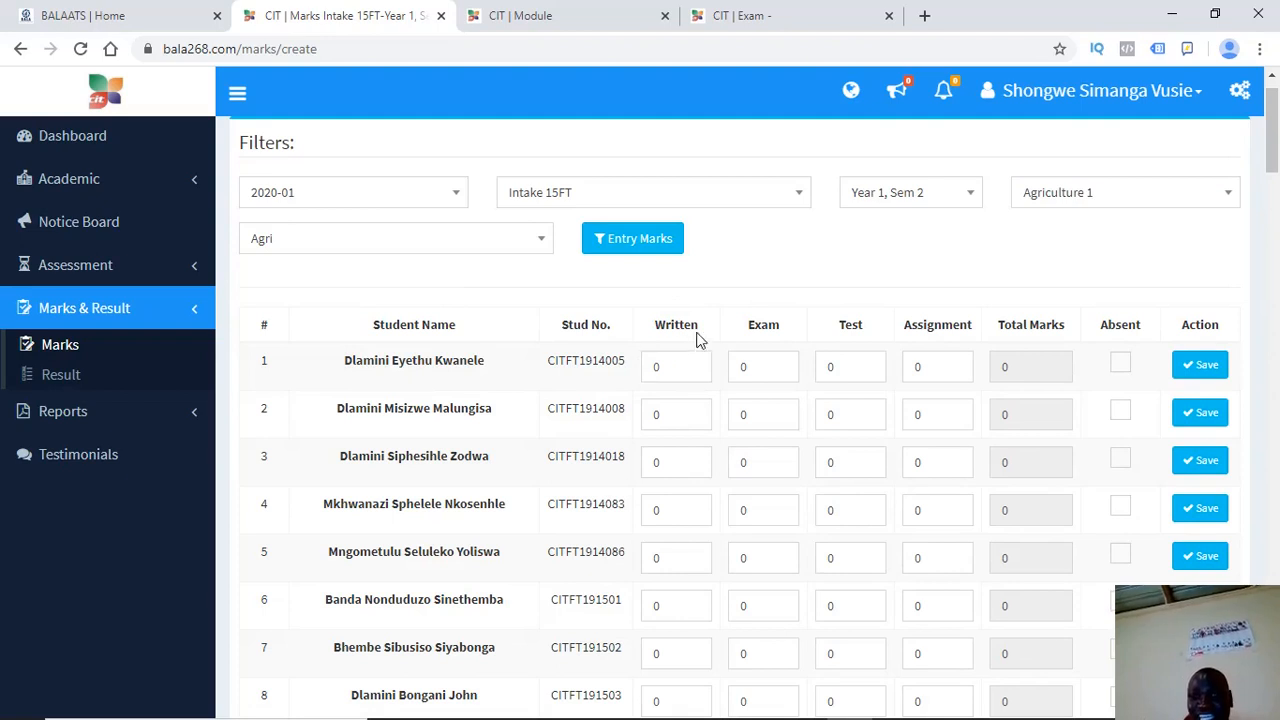
{"action": "left_click_drag", "start_coordinate": [708, 334], "coordinate": [657, 334]}
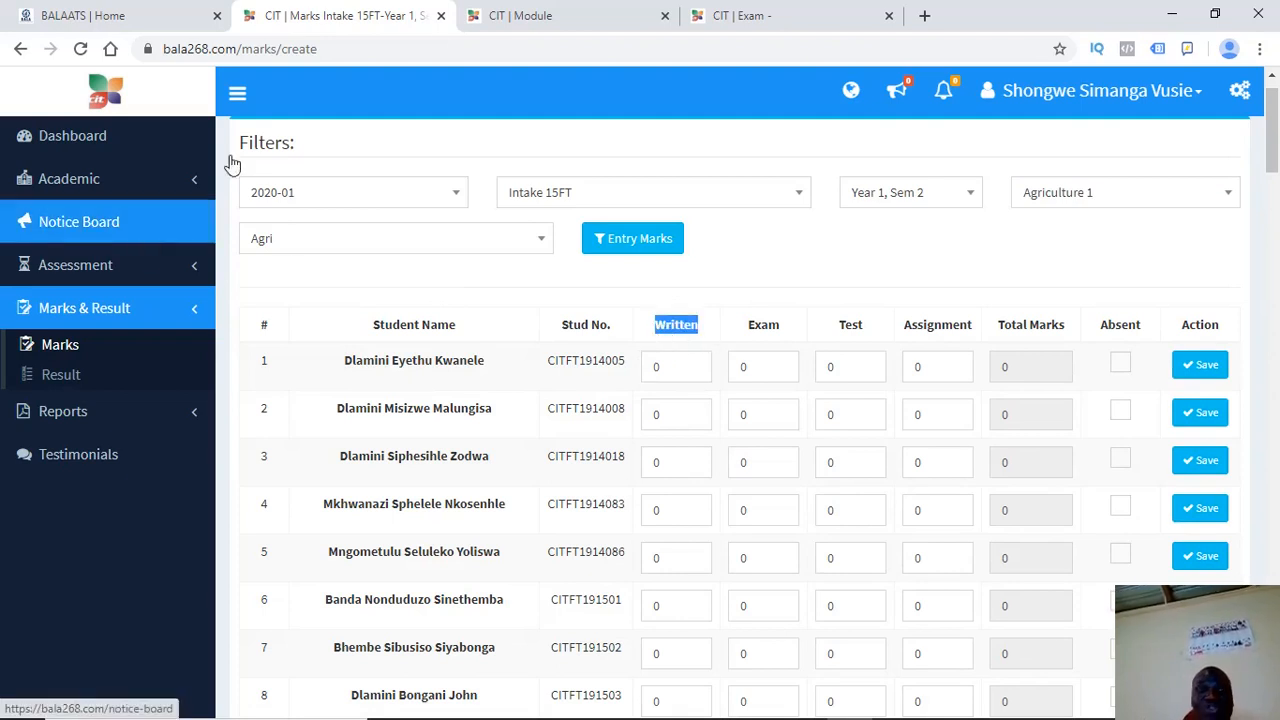
{"action": "left_click", "coordinate": [725, 15]}
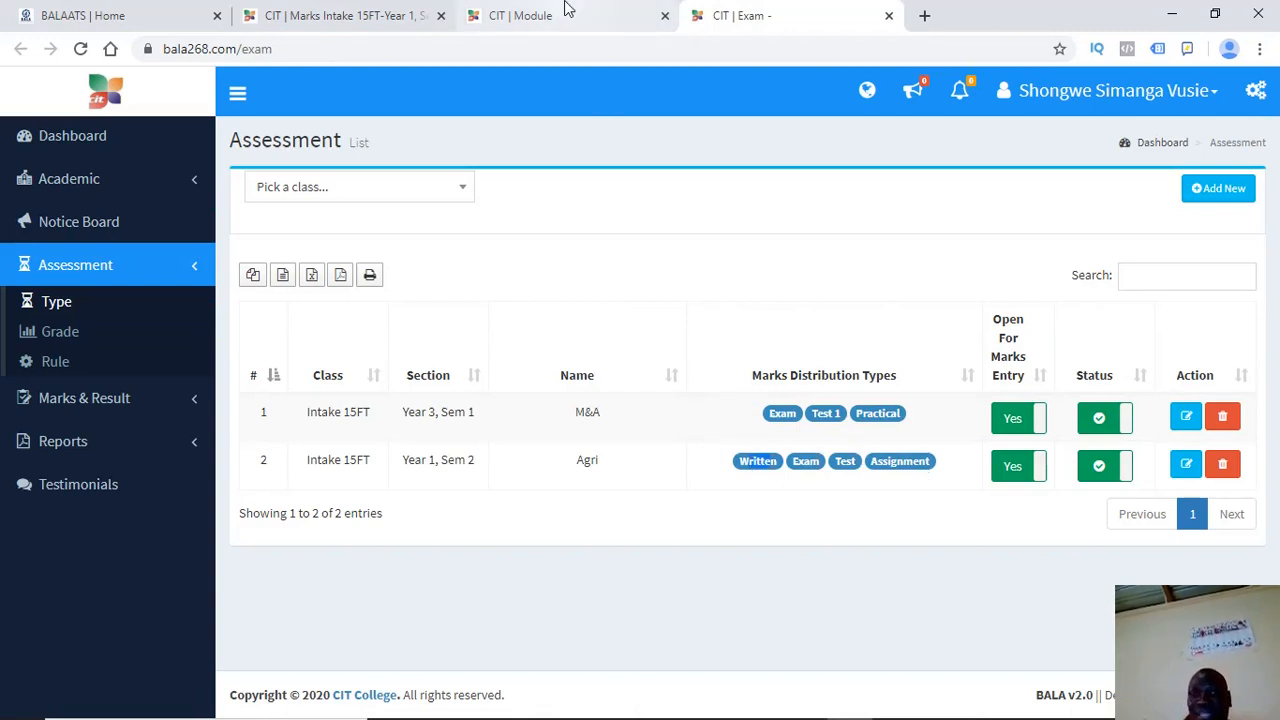
{"action": "left_click", "coordinate": [372, 22]}
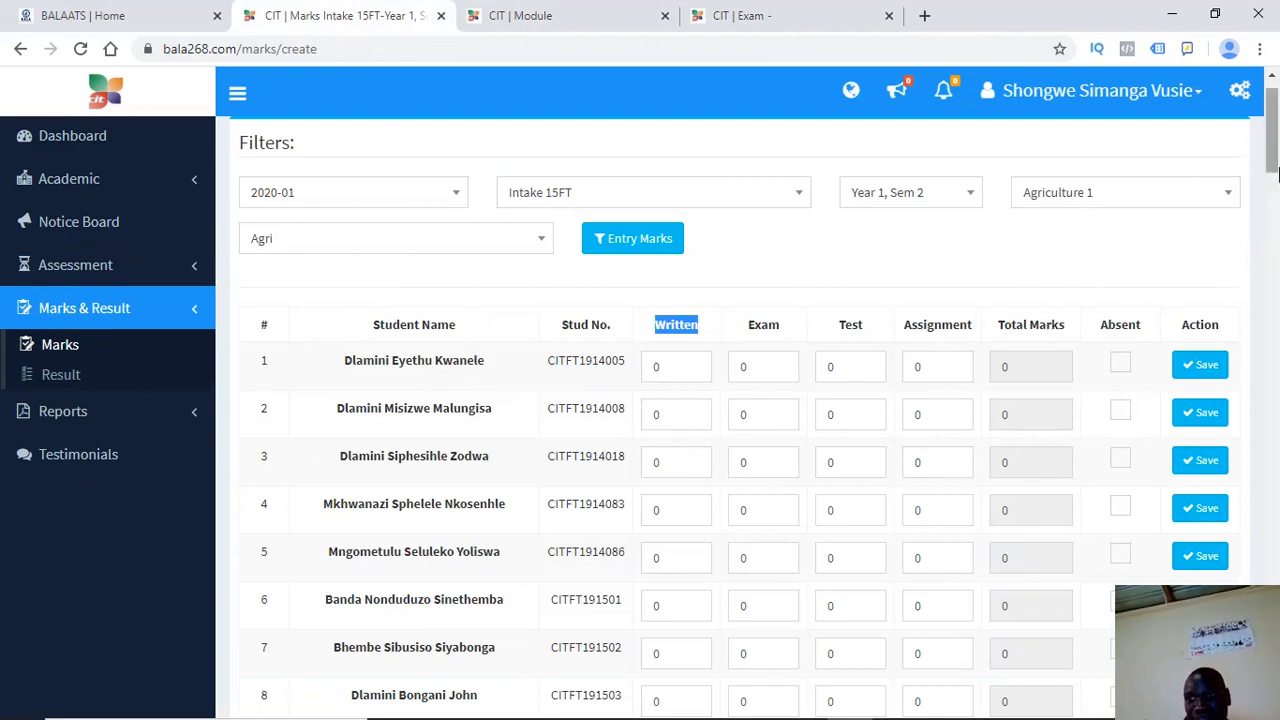
{"action": "left_click", "coordinate": [1138, 291]}
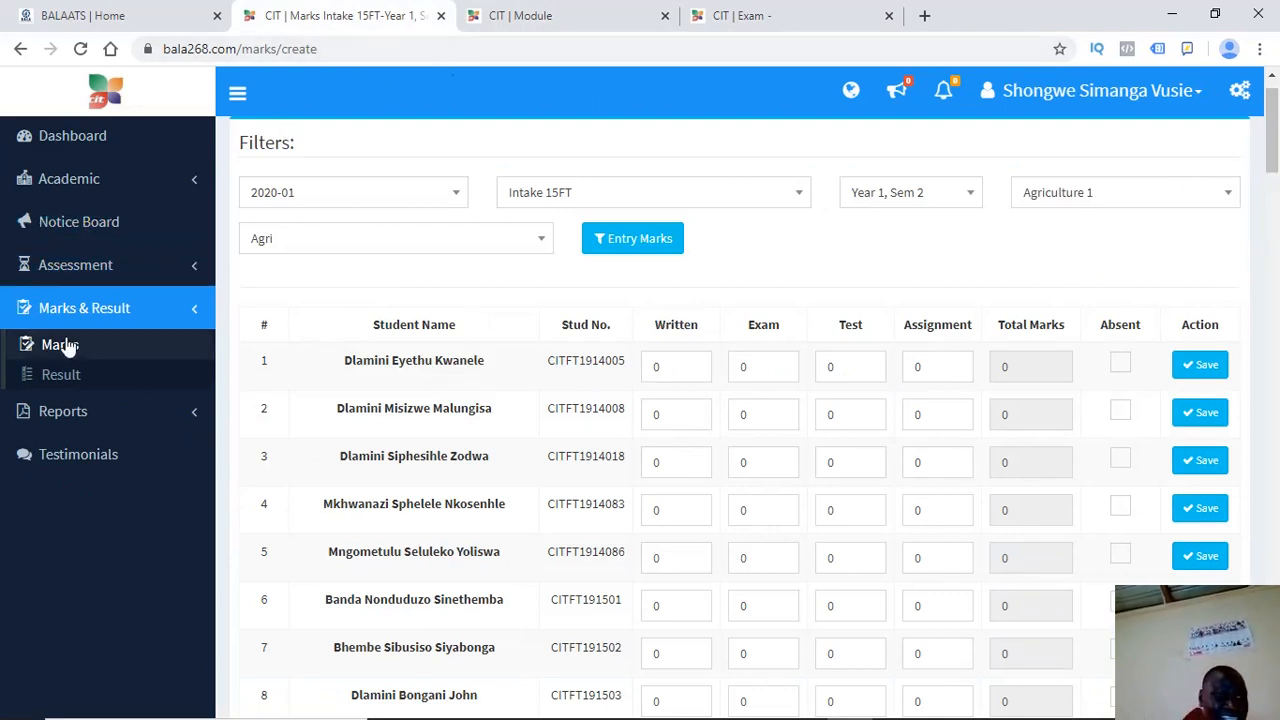
{"action": "left_click", "coordinate": [90, 266]}
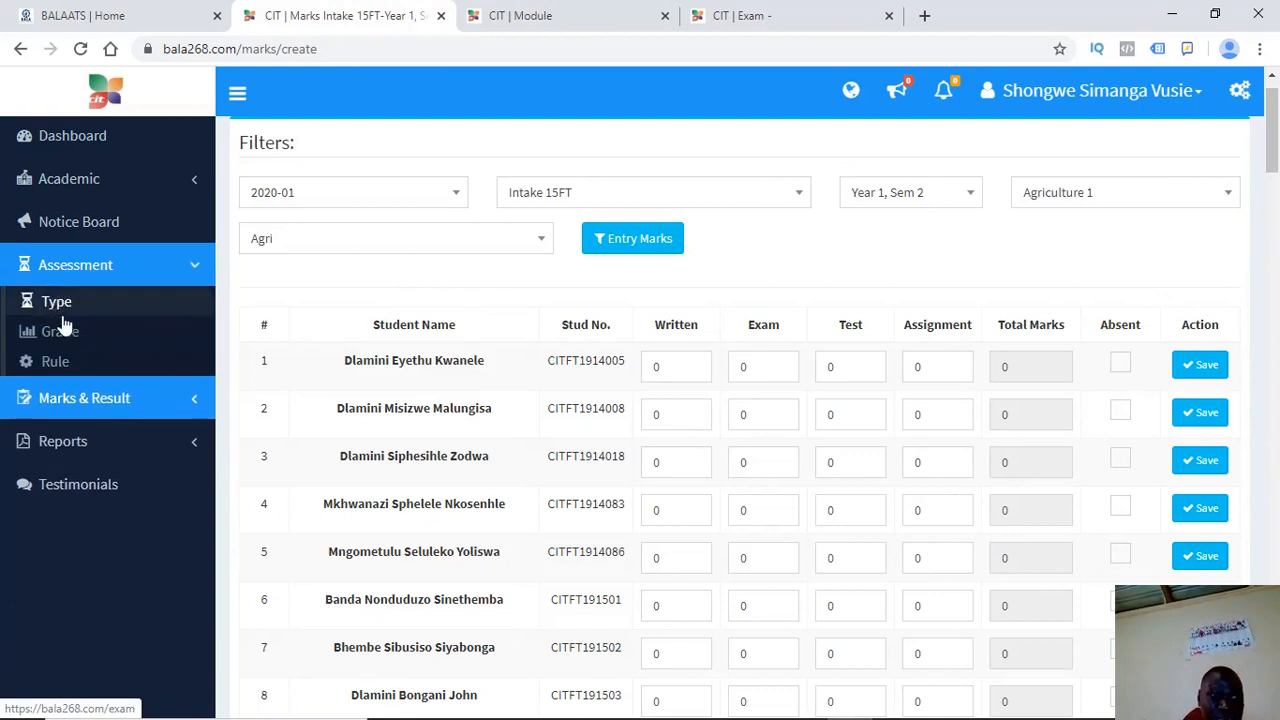
{"action": "right_click", "coordinate": [60, 366]}
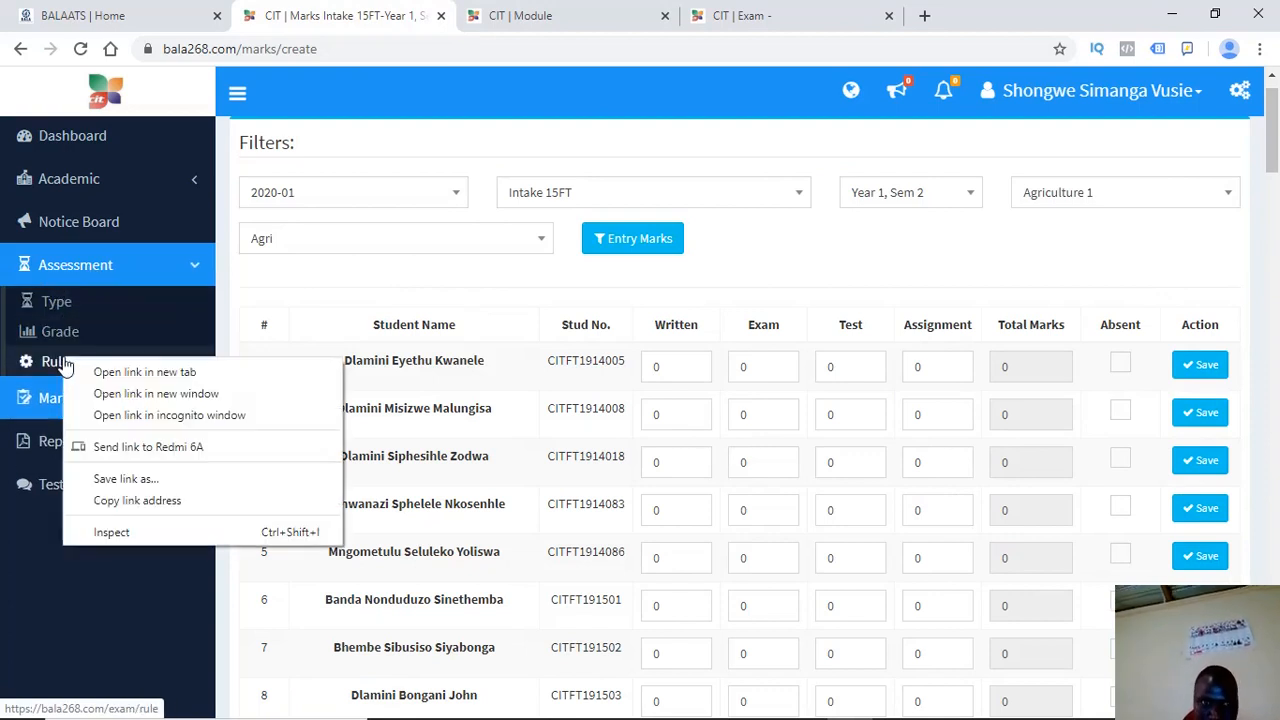
In the new tab, show the exam rule for Intake 15FT, Year 1, Sem 2, Agri, then return to marks entry
{"action": "left_click", "coordinate": [103, 380]}
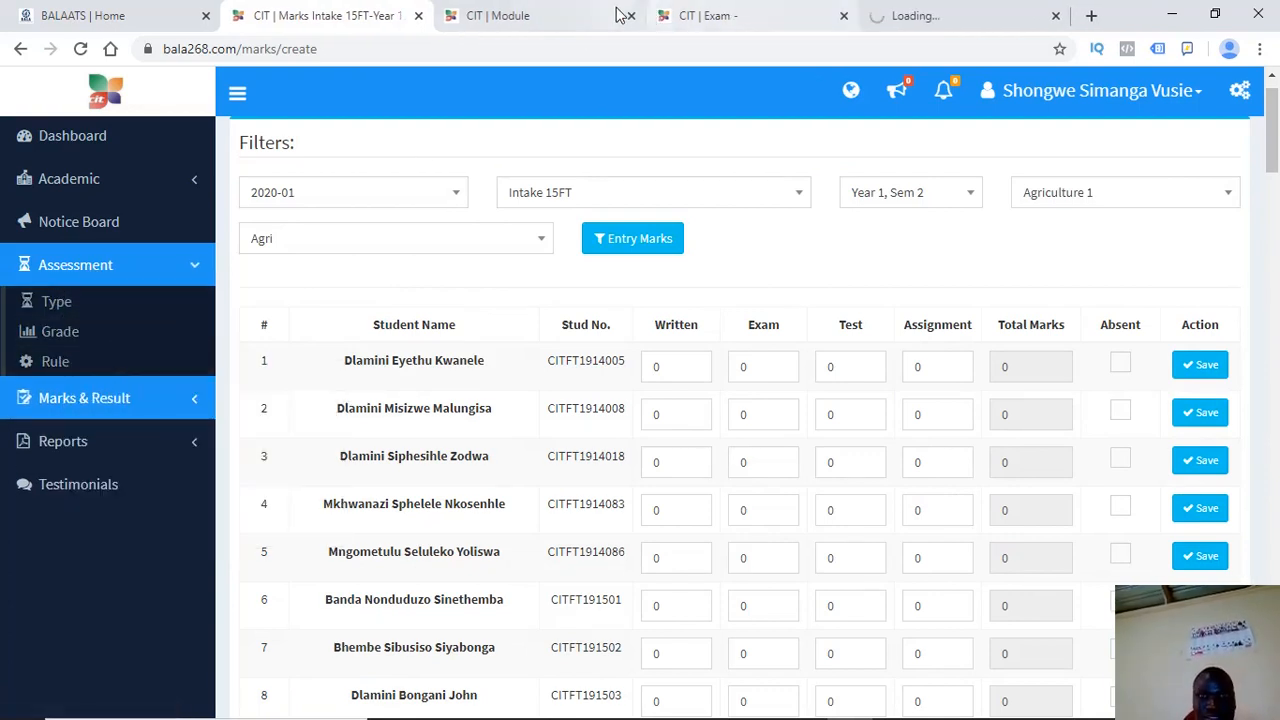
{"action": "left_click", "coordinate": [893, 16]}
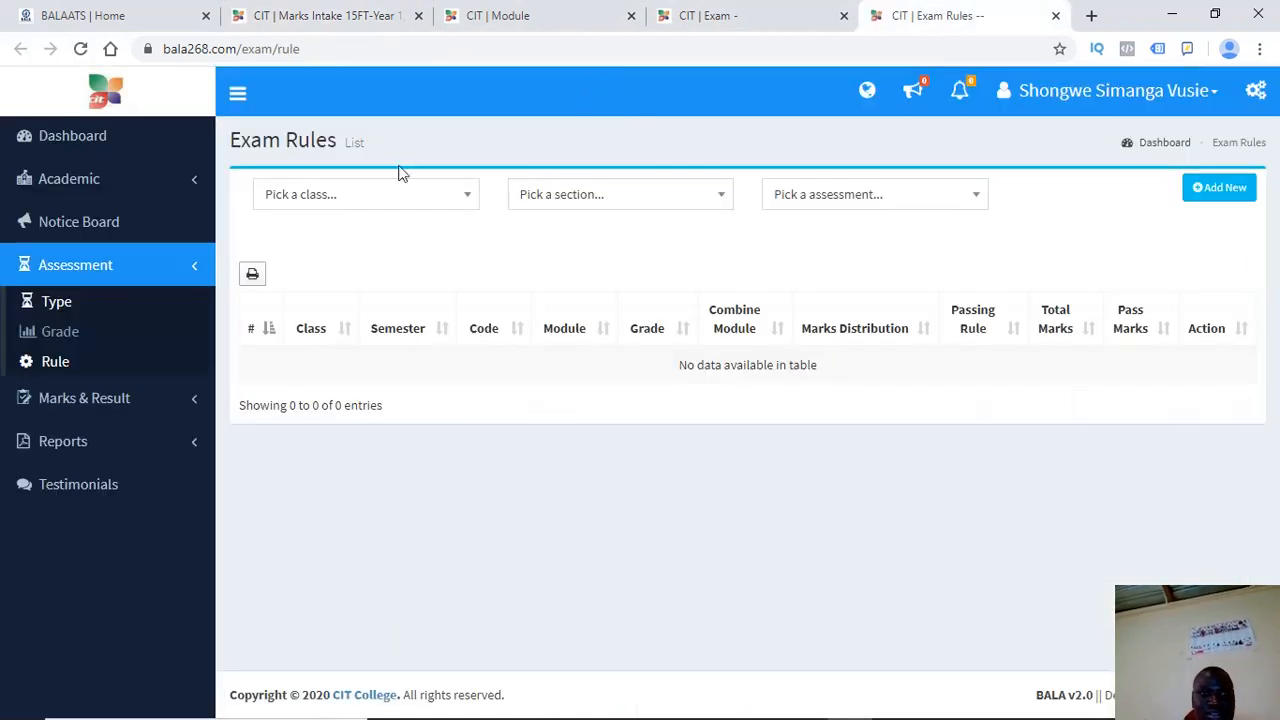
{"action": "left_click", "coordinate": [366, 204]}
{"action": "left_click", "coordinate": [323, 291]}
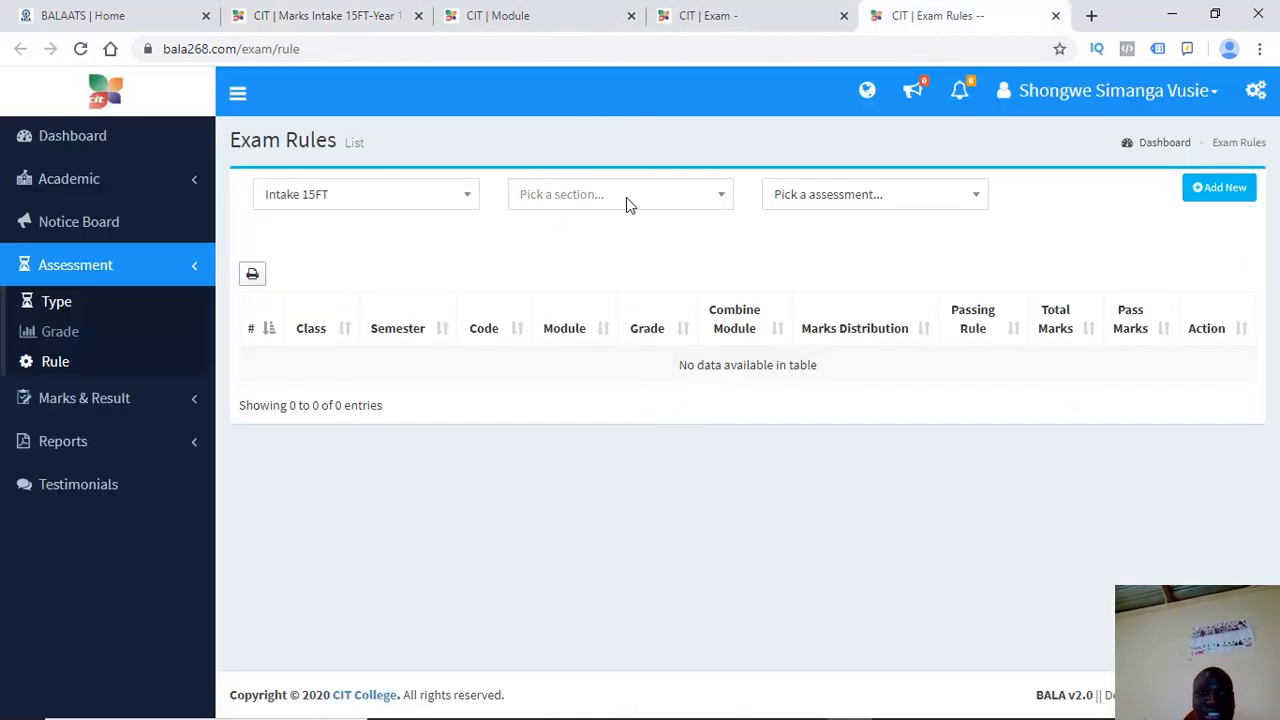
{"action": "left_click", "coordinate": [626, 197]}
{"action": "left_click", "coordinate": [574, 263]}
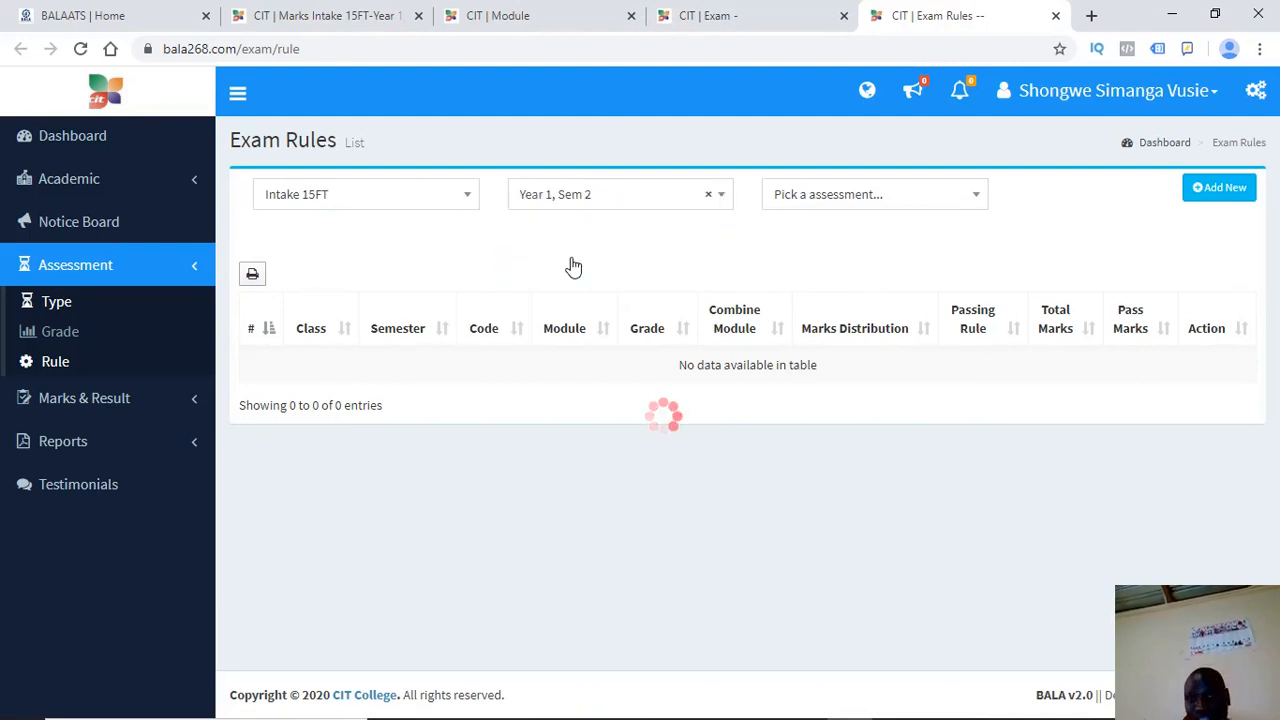
{"action": "left_click", "coordinate": [858, 210]}
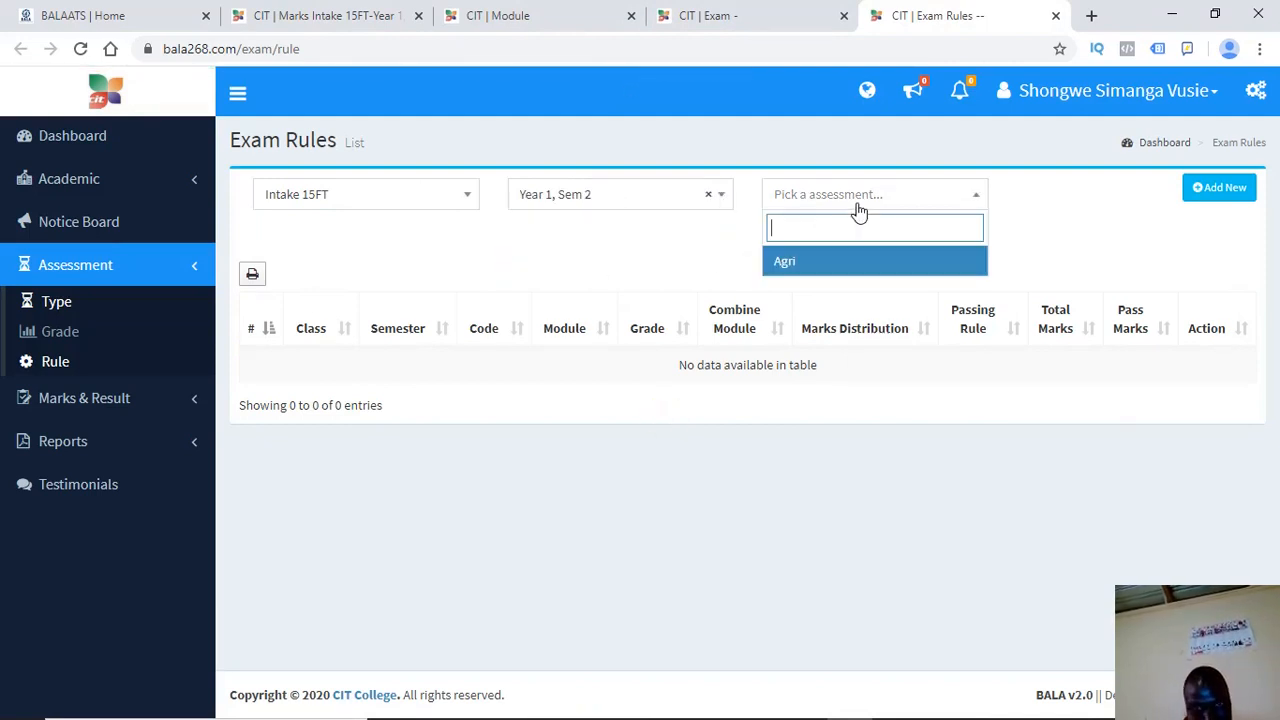
{"action": "left_click", "coordinate": [802, 263]}
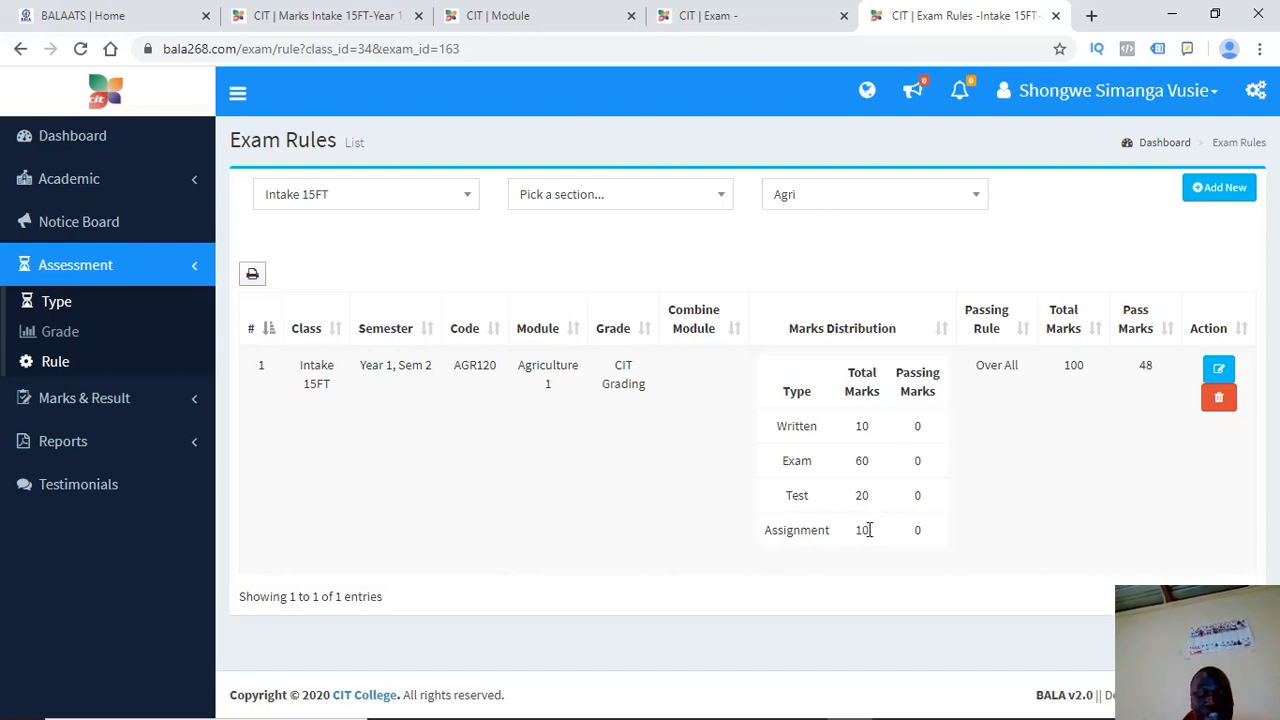
{"action": "left_click", "coordinate": [372, 16]}
{"action": "left_click", "coordinate": [651, 367]}
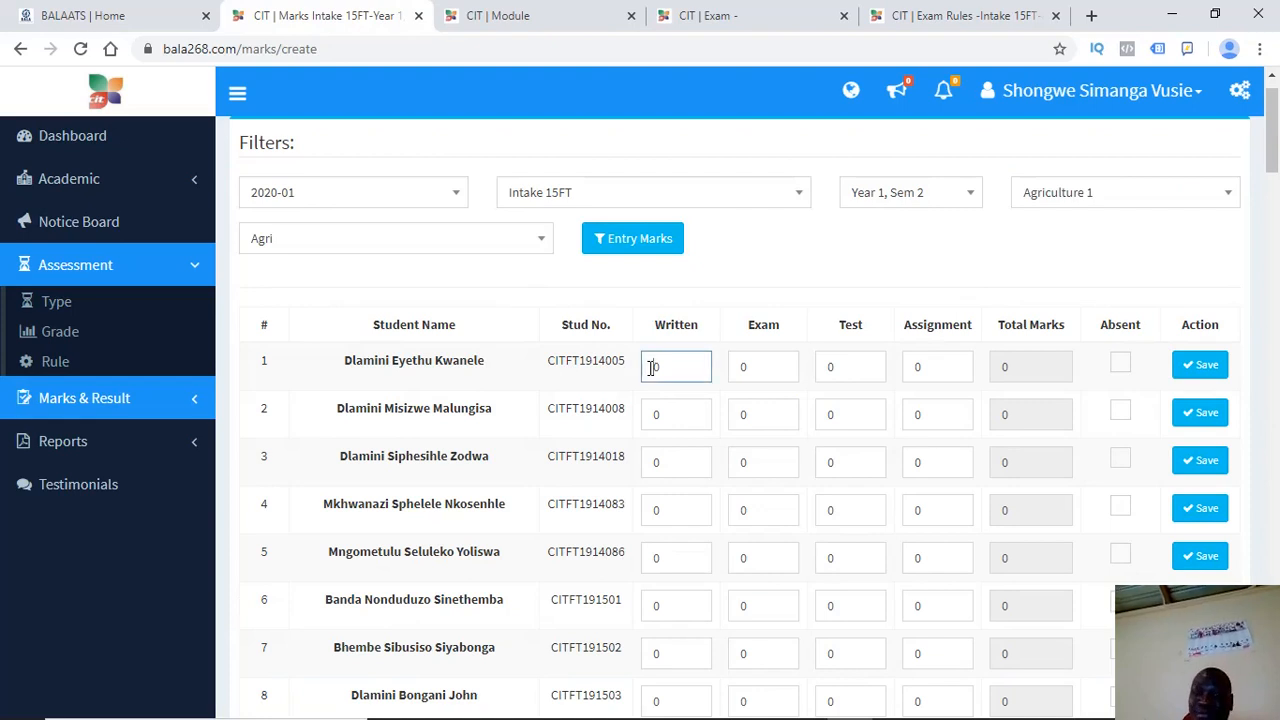
Enter the first student's marks: Written 78, Exam 60, Test 40, Assignment 80
{"action": "left_click", "coordinate": [966, 17]}
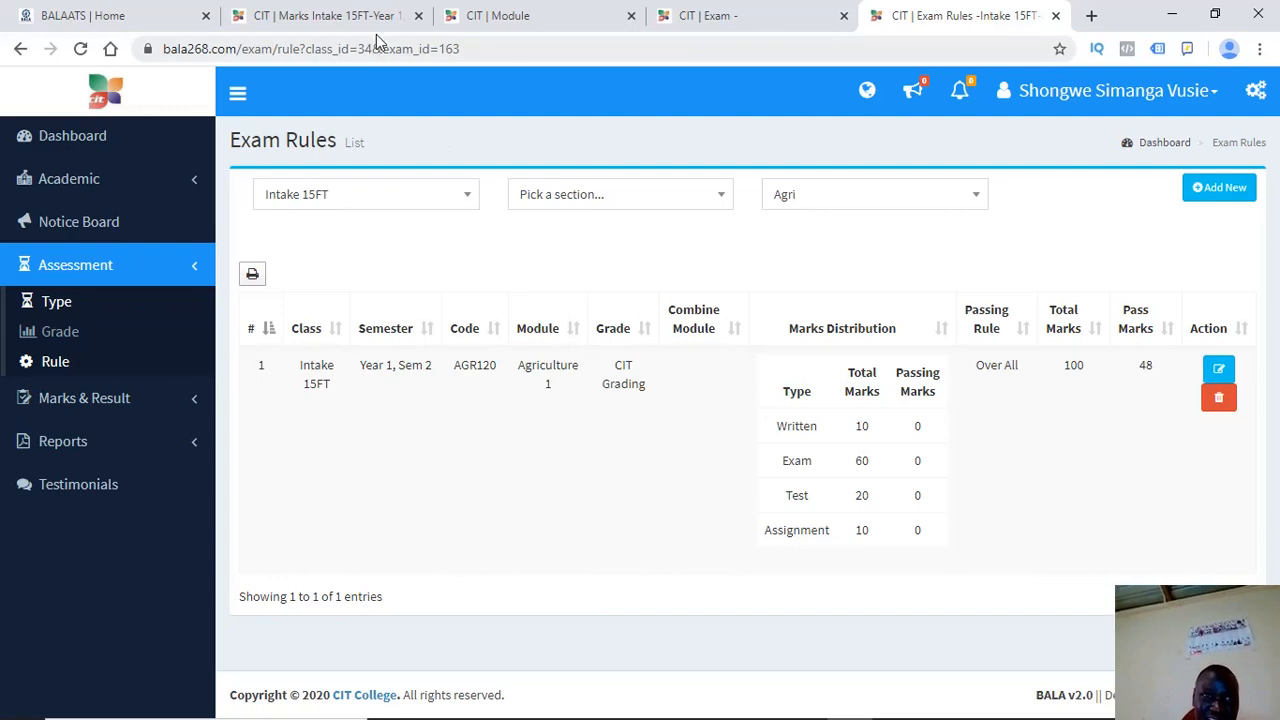
{"action": "left_click", "coordinate": [345, 22]}
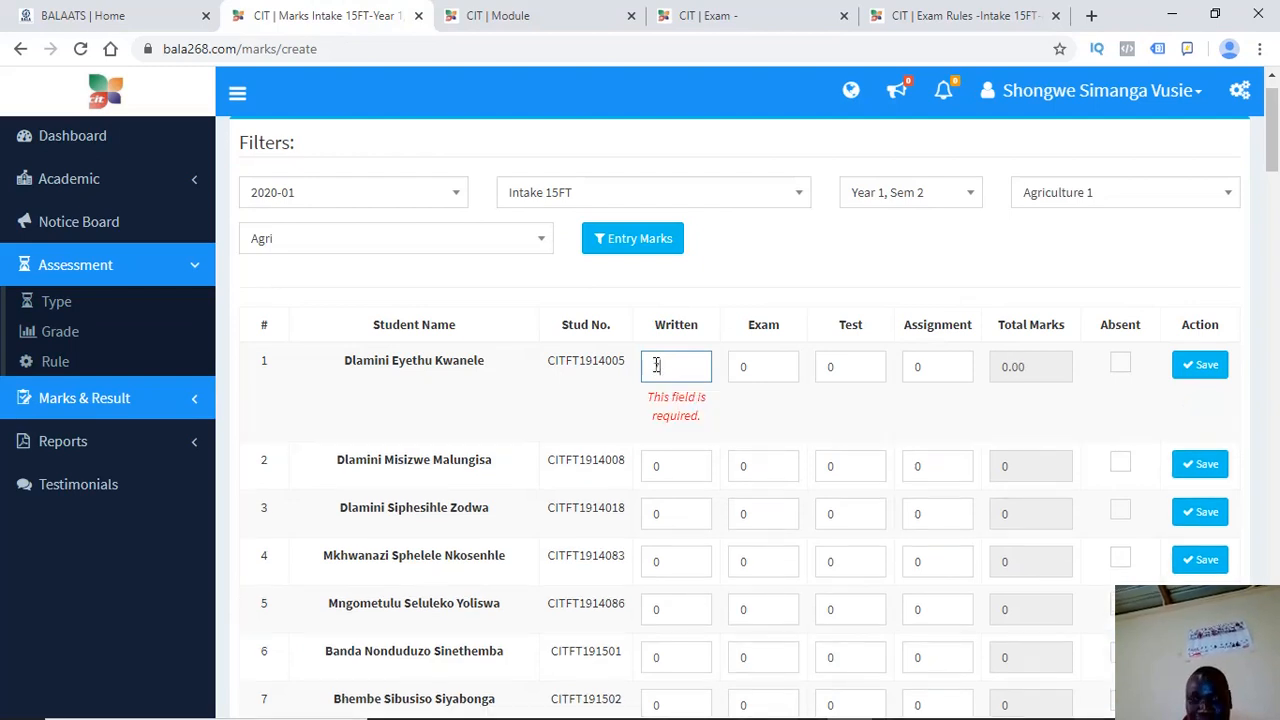
{"action": "type", "text": "78"}
{"action": "left_click", "coordinate": [739, 370]}
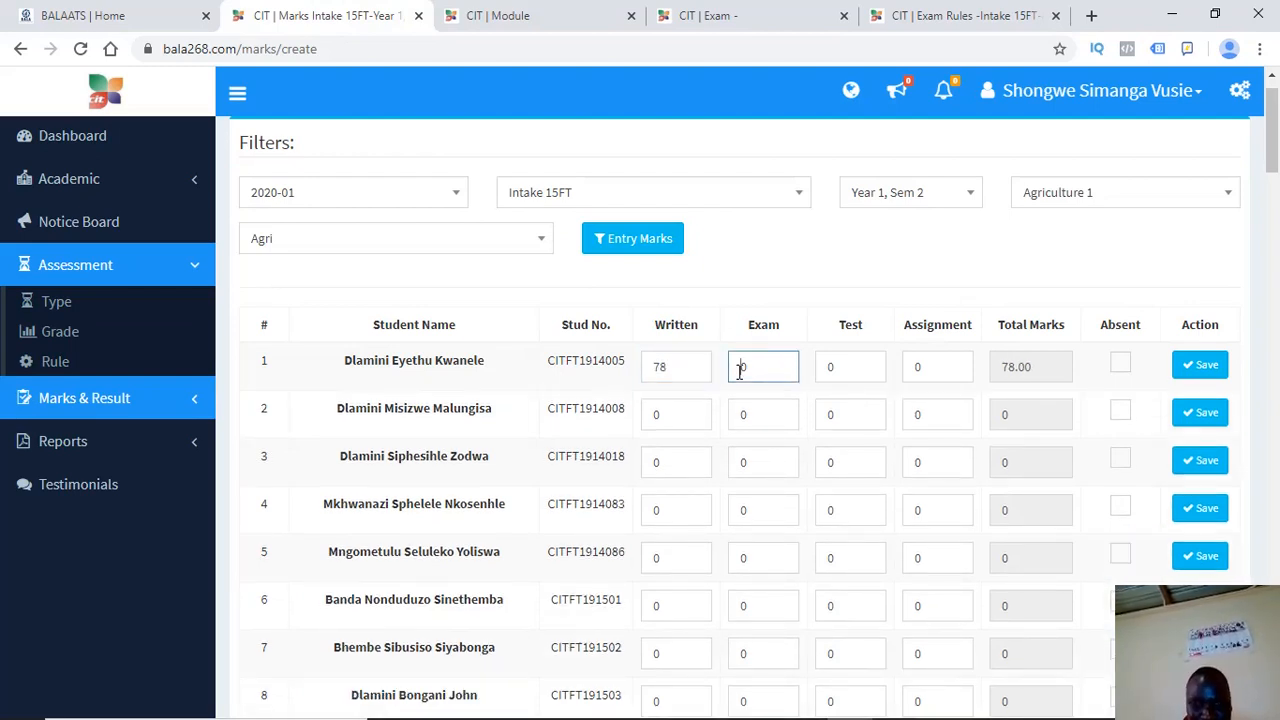
{"action": "type", "text": "60"}
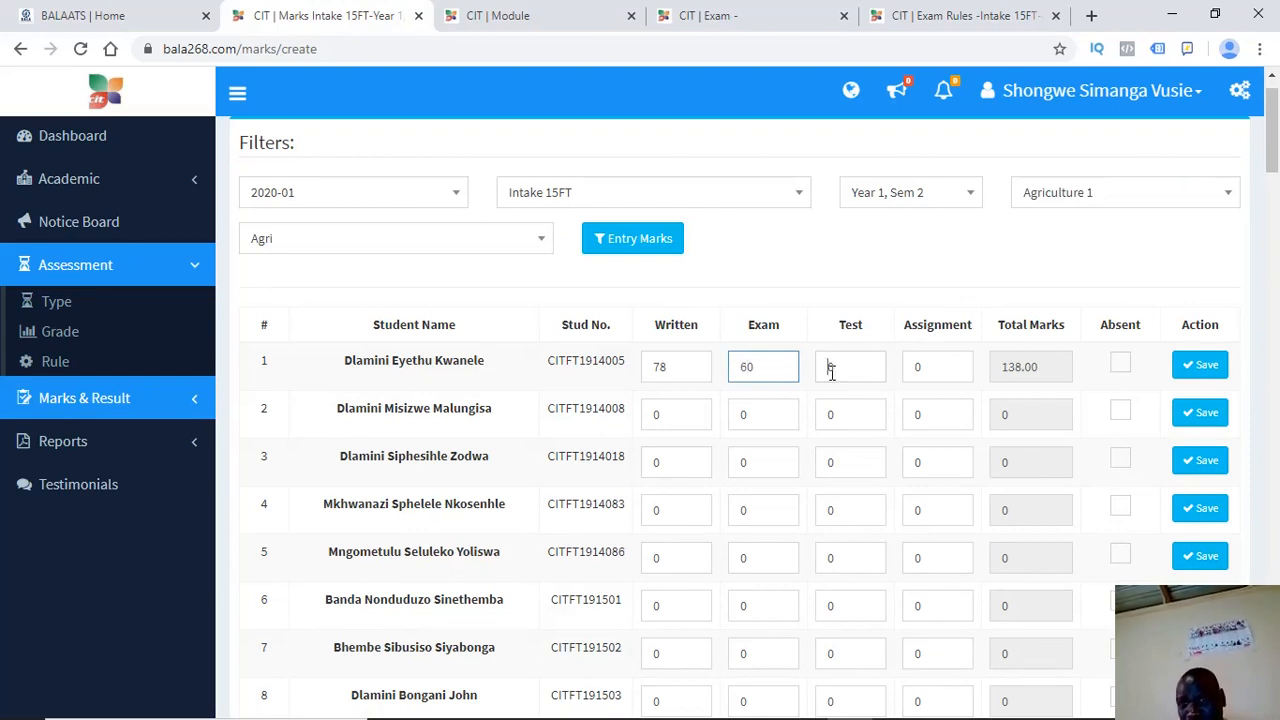
{"action": "left_click", "coordinate": [830, 370]}
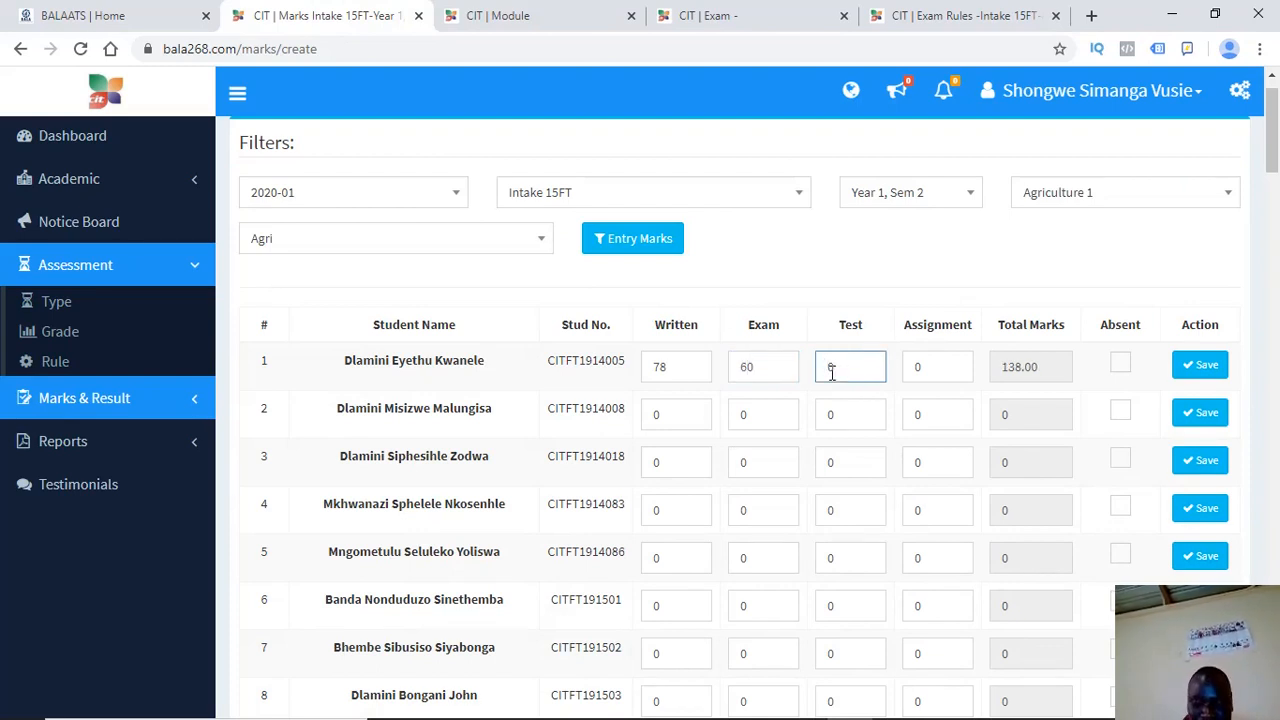
{"action": "type", "text": "40"}
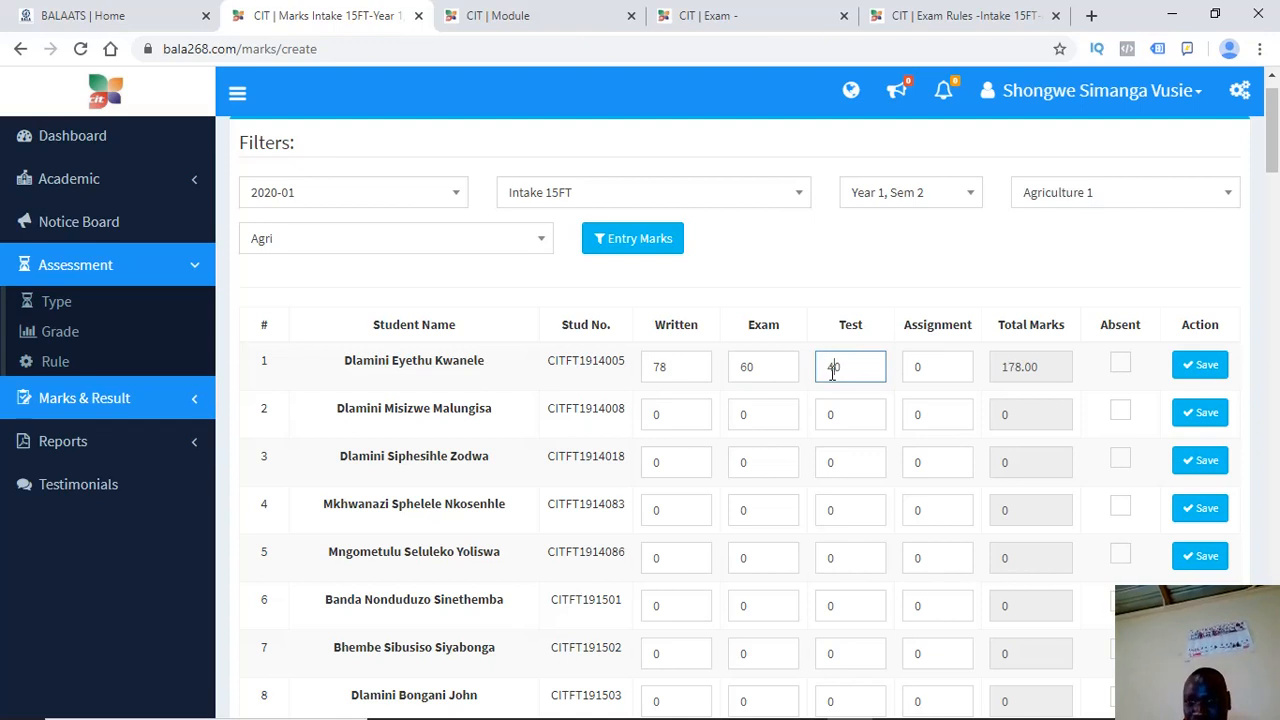
{"action": "left_click", "coordinate": [913, 370]}
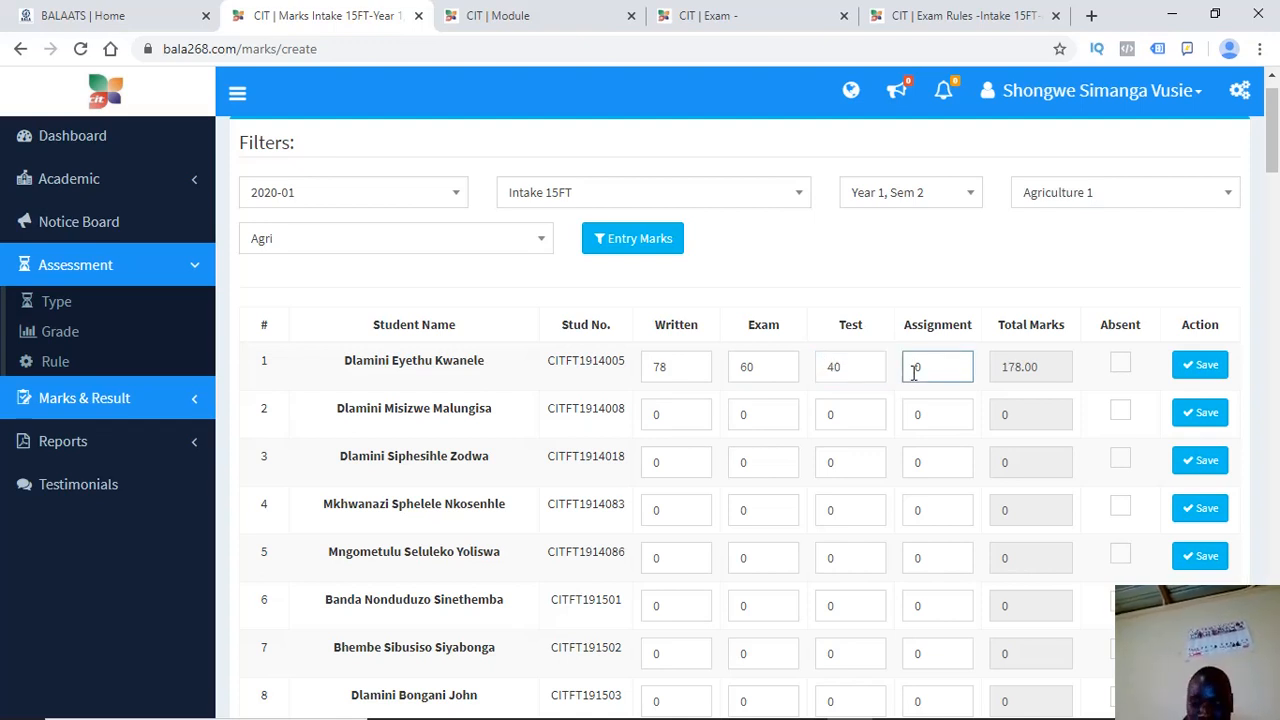
{"action": "type", "text": "8"}
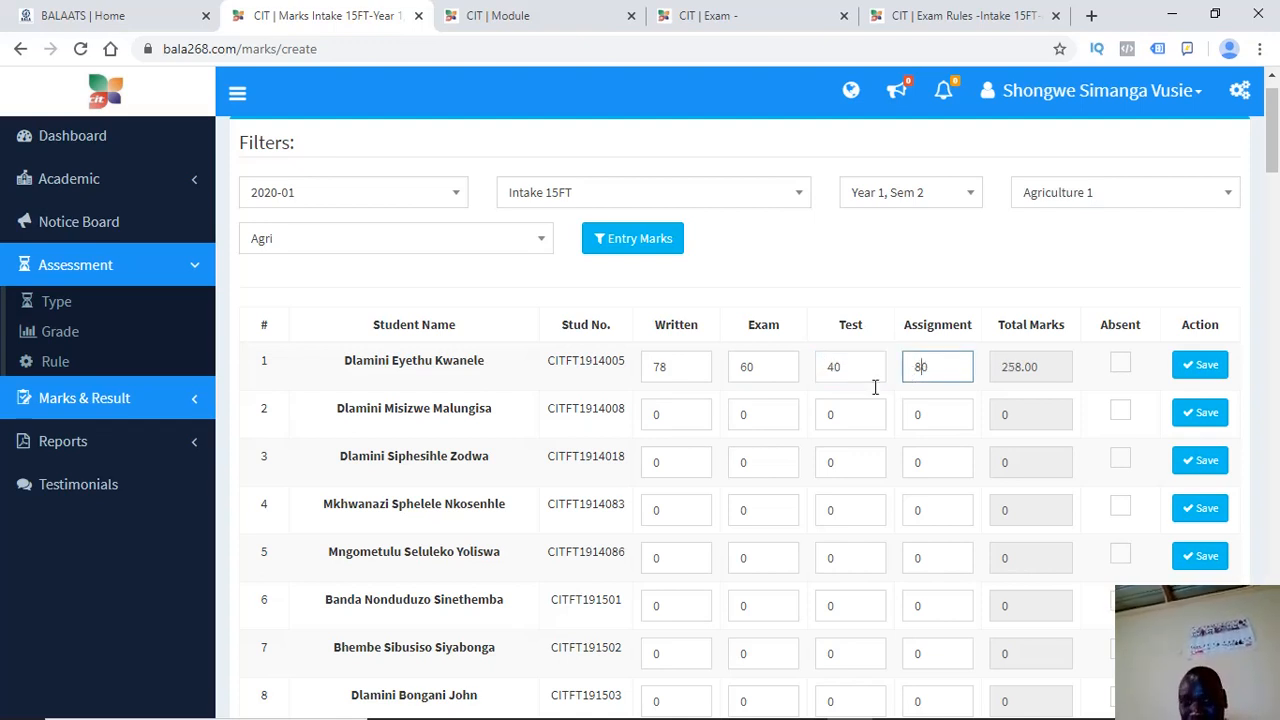
Review the first student's Written, Exam, Test and Assignment values in the grid
{"action": "double_click", "coordinate": [658, 369]}
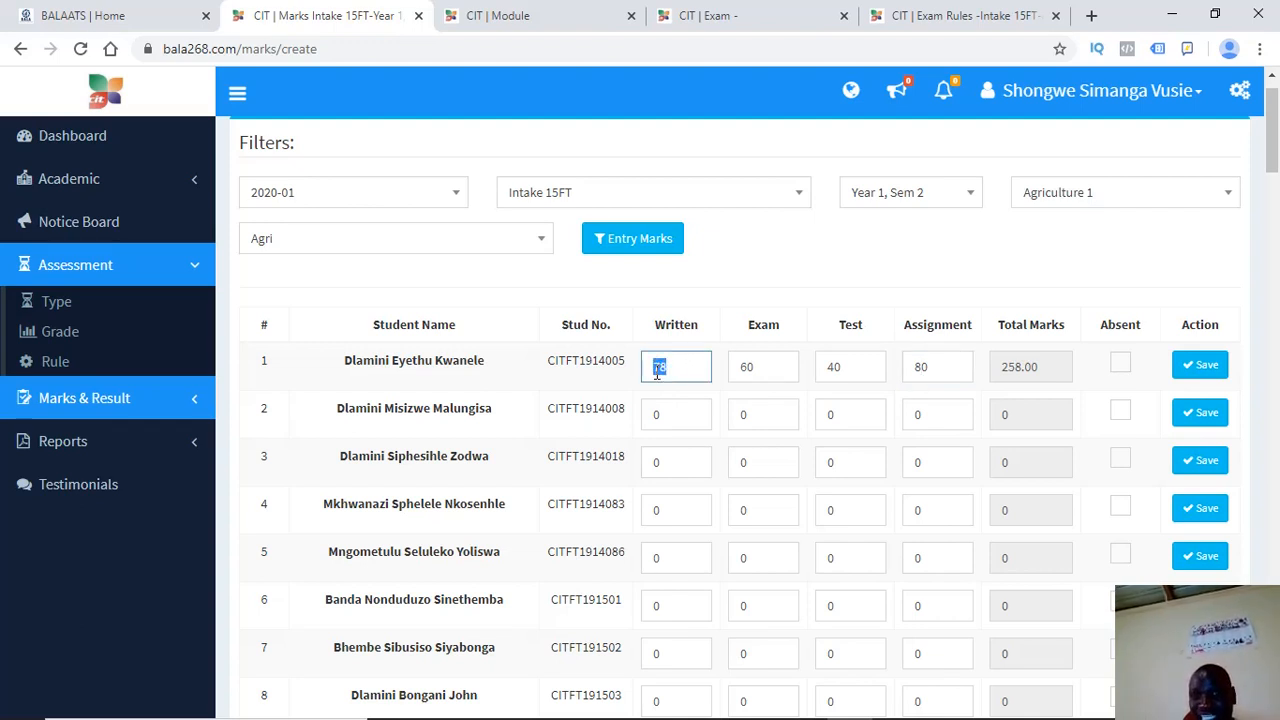
{"action": "left_click", "coordinate": [658, 370]}
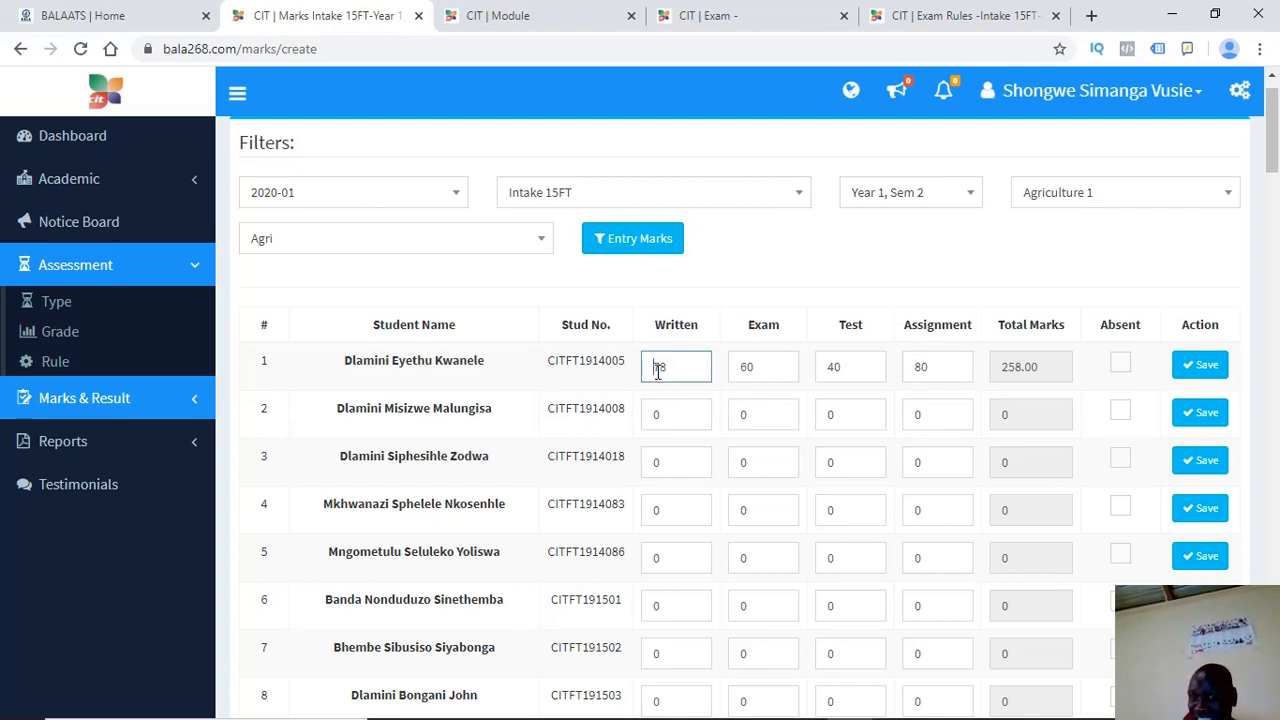
{"action": "left_click", "coordinate": [758, 369]}
{"action": "double_click", "coordinate": [745, 370]}
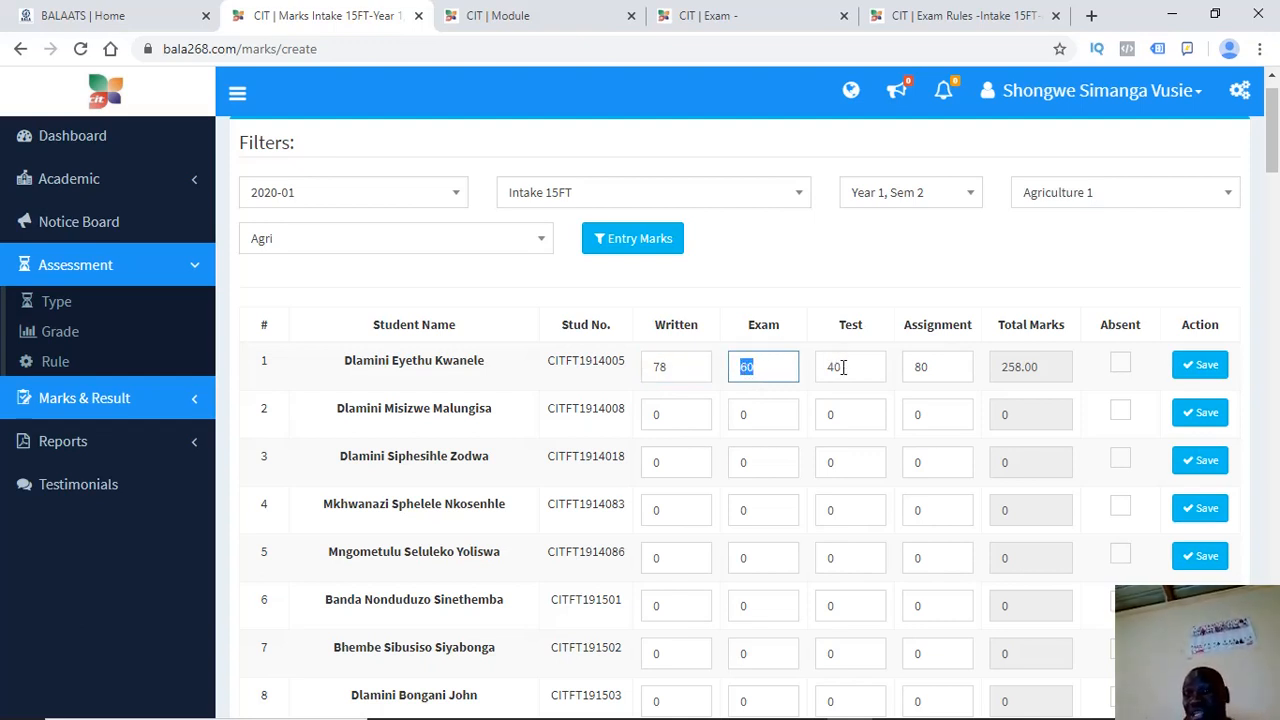
{"action": "double_click", "coordinate": [830, 369]}
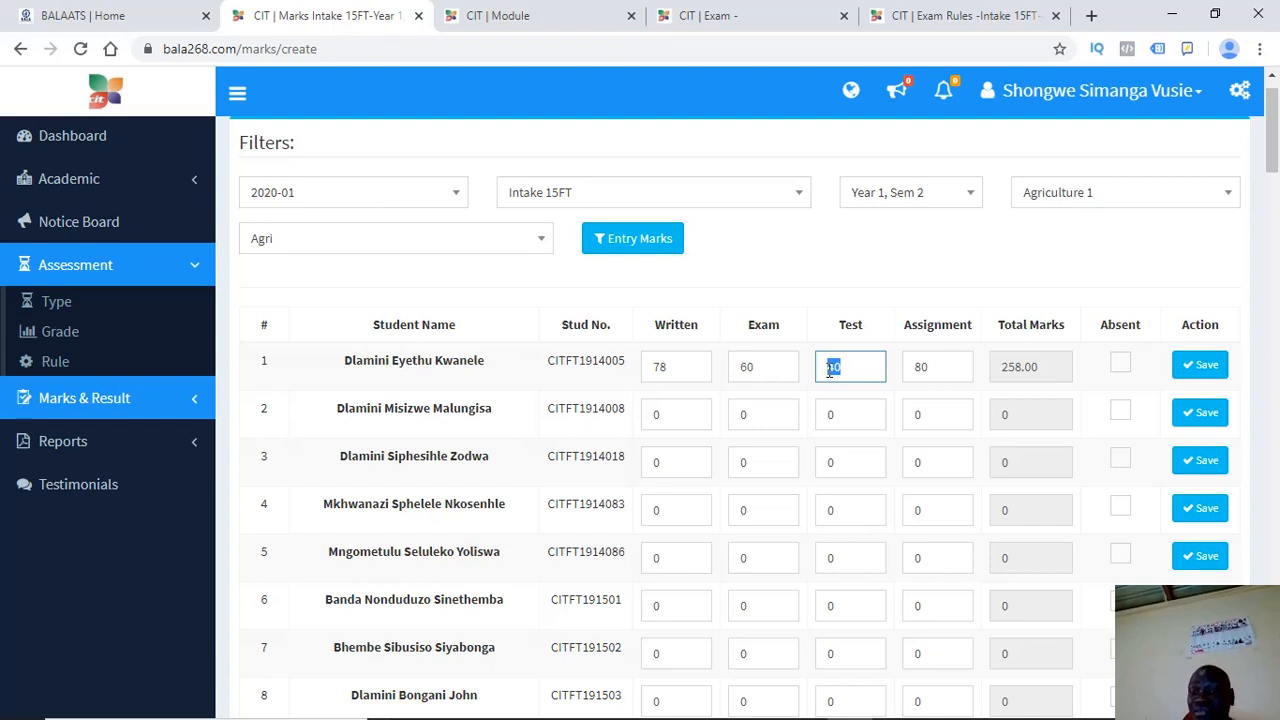
{"action": "left_click_drag", "start_coordinate": [933, 367], "coordinate": [904, 380]}
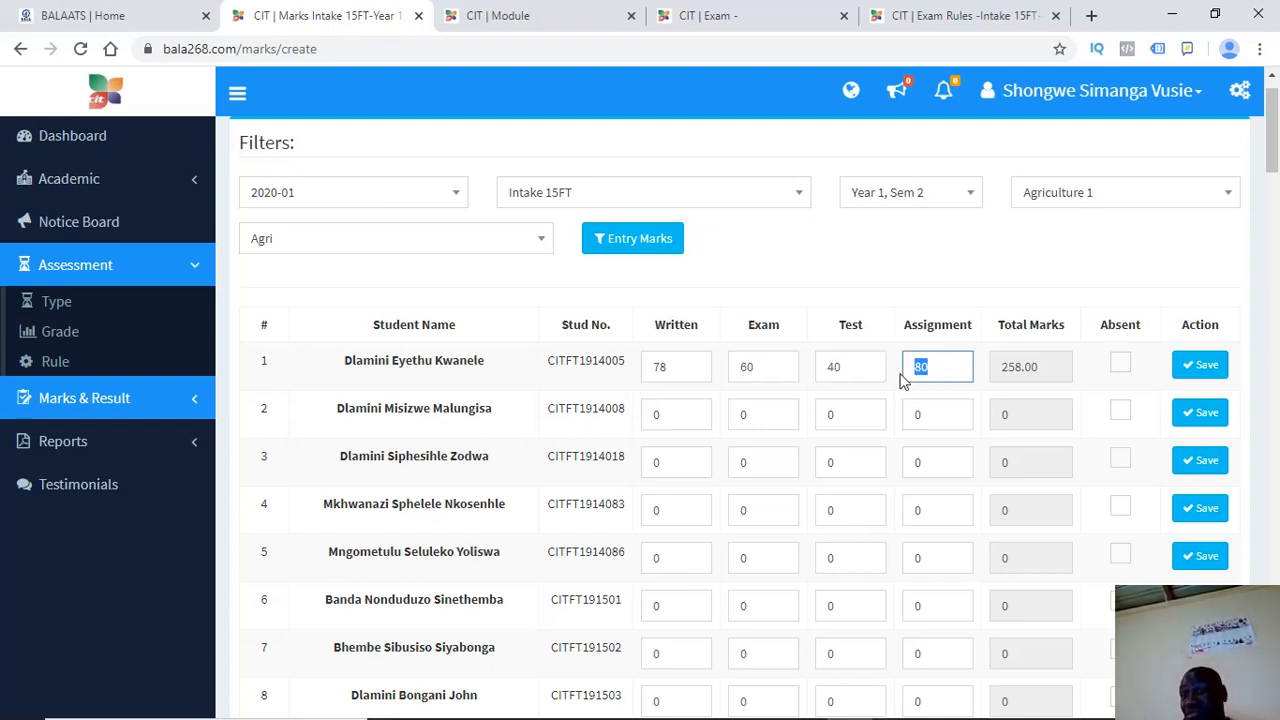
{"action": "left_click", "coordinate": [917, 370]}
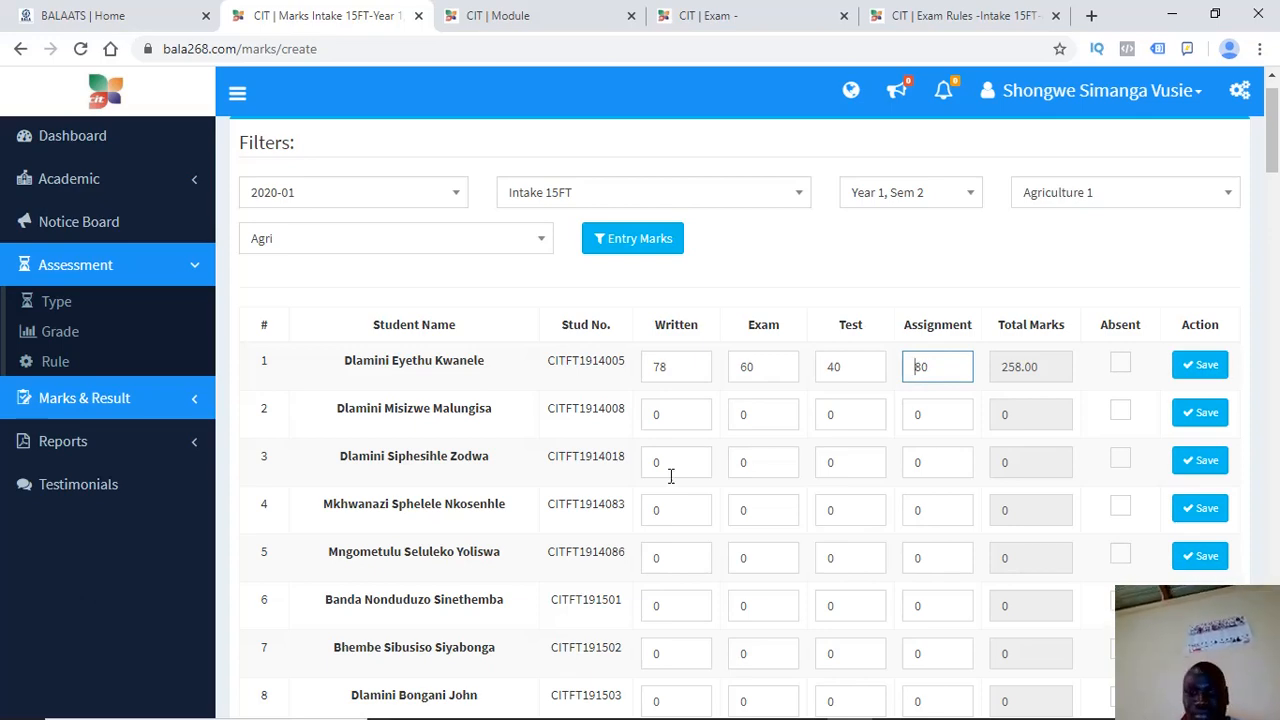
{"action": "left_click_drag", "start_coordinate": [1275, 117], "coordinate": [1275, 139]}
{"action": "left_click", "coordinate": [686, 240]}
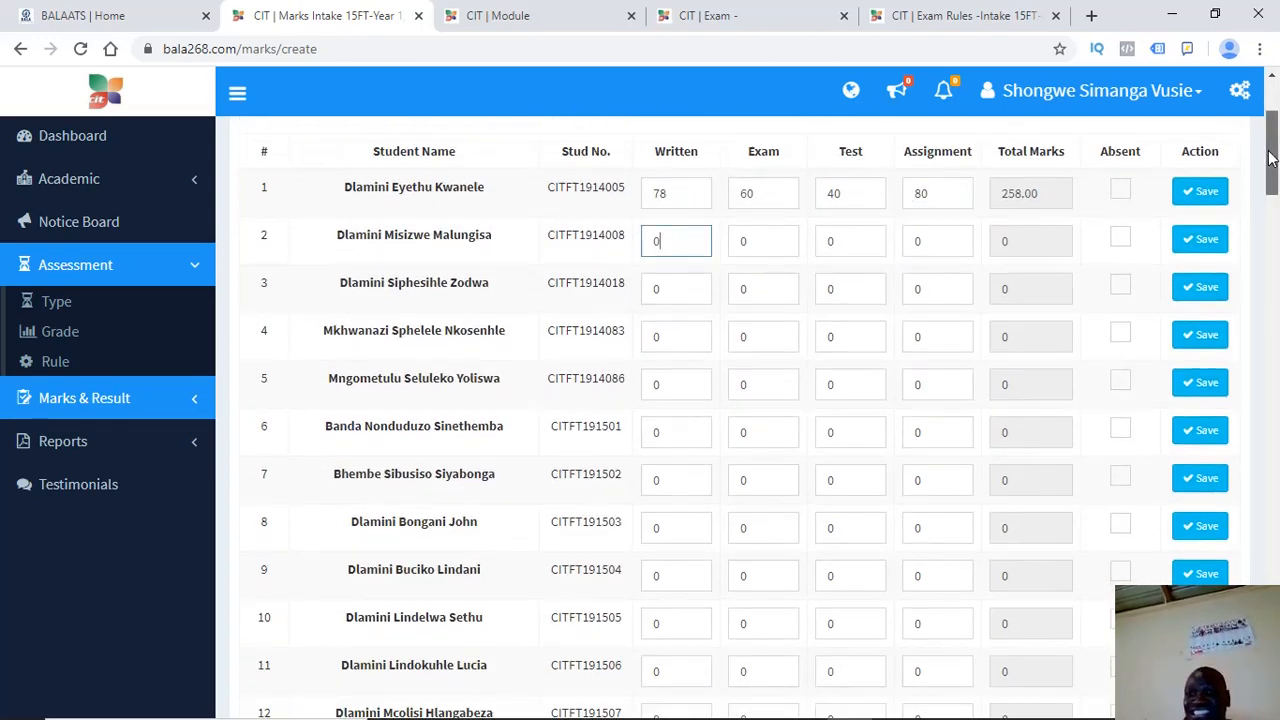
Set the fourth student's Written mark to 60 and Exam mark to 40, then save the Agri marks
{"action": "left_click_drag", "start_coordinate": [1268, 157], "coordinate": [1270, 33]}
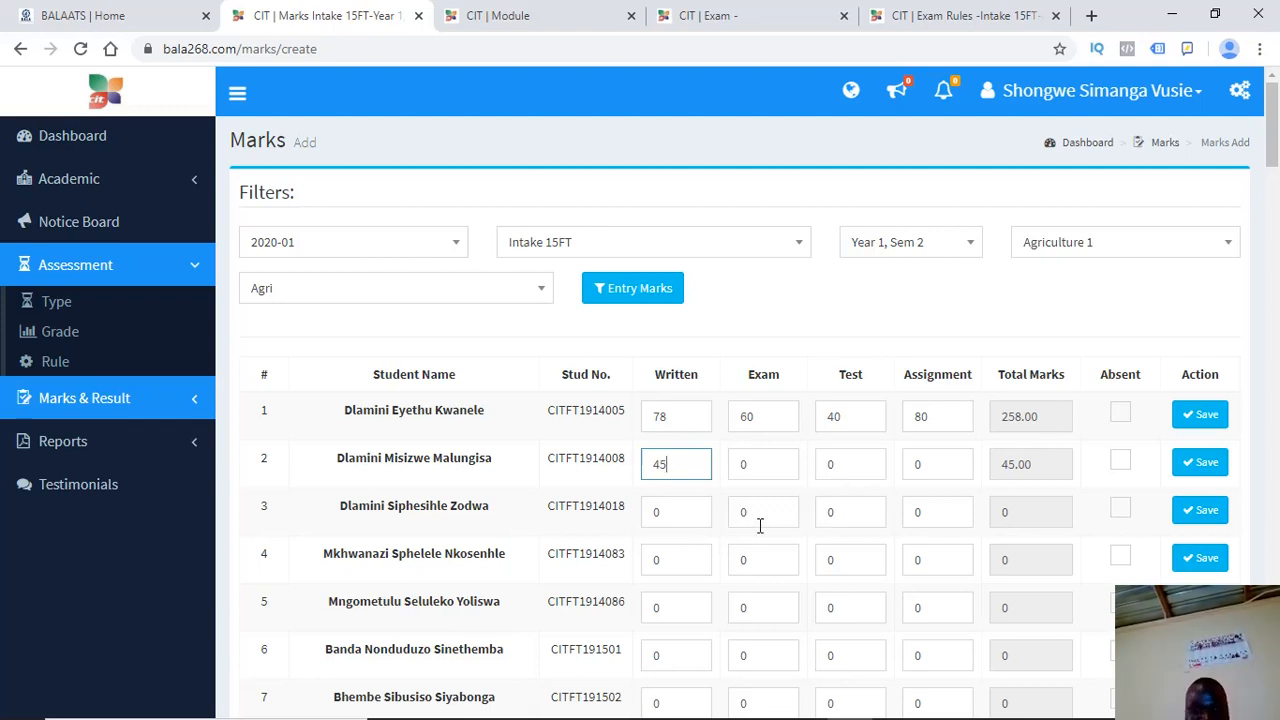
{"action": "left_click", "coordinate": [662, 559]}
{"action": "key", "text": "BackSpace"}
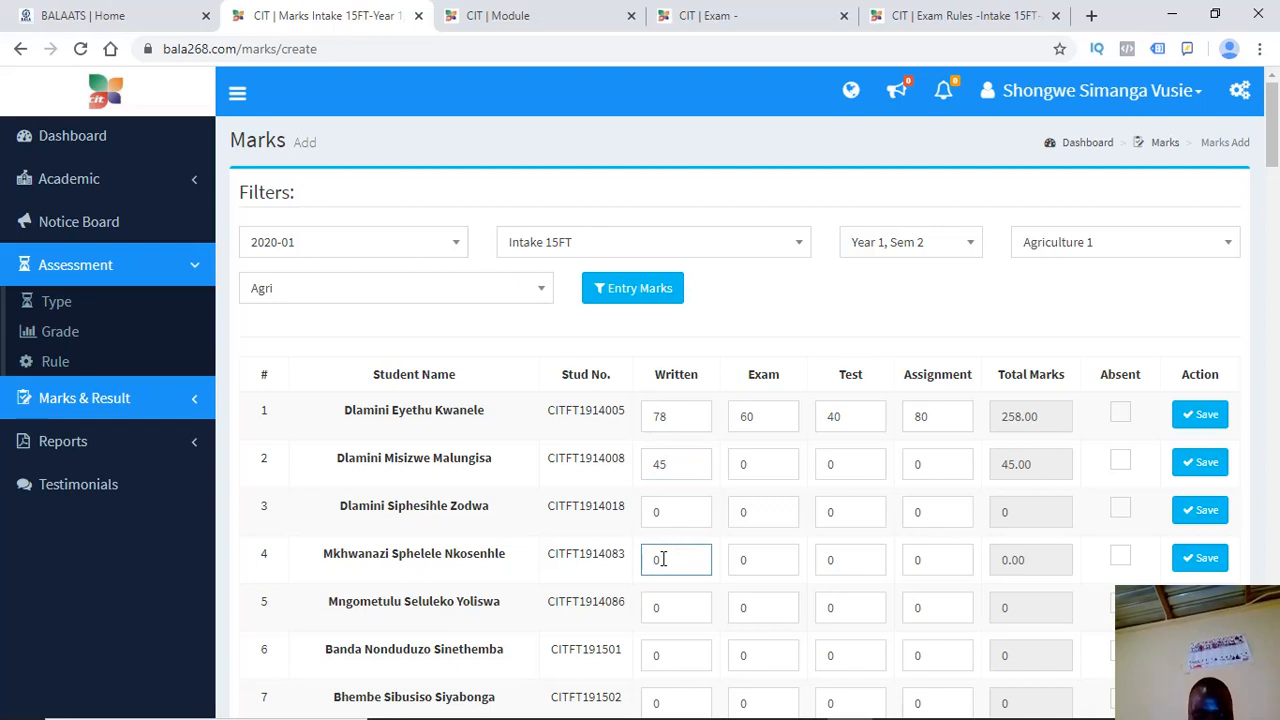
{"action": "type", "text": "60"}
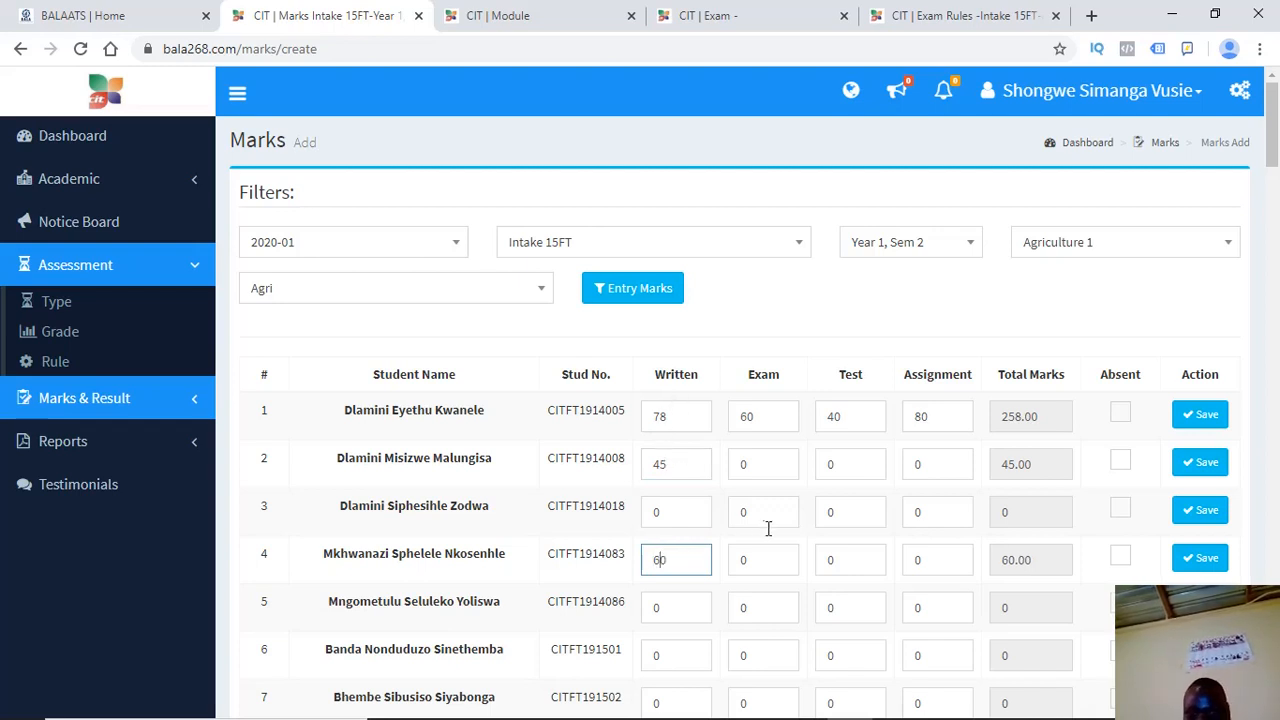
{"action": "left_click", "coordinate": [741, 565]}
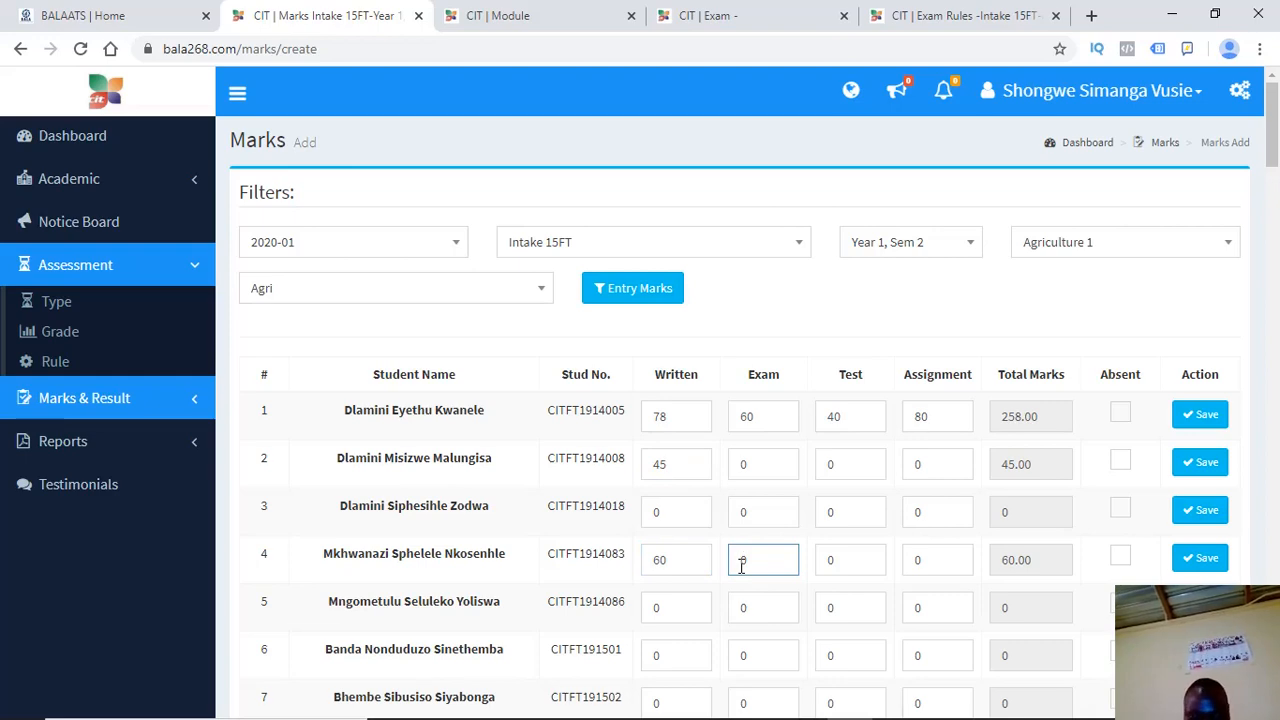
{"action": "type", "text": "40"}
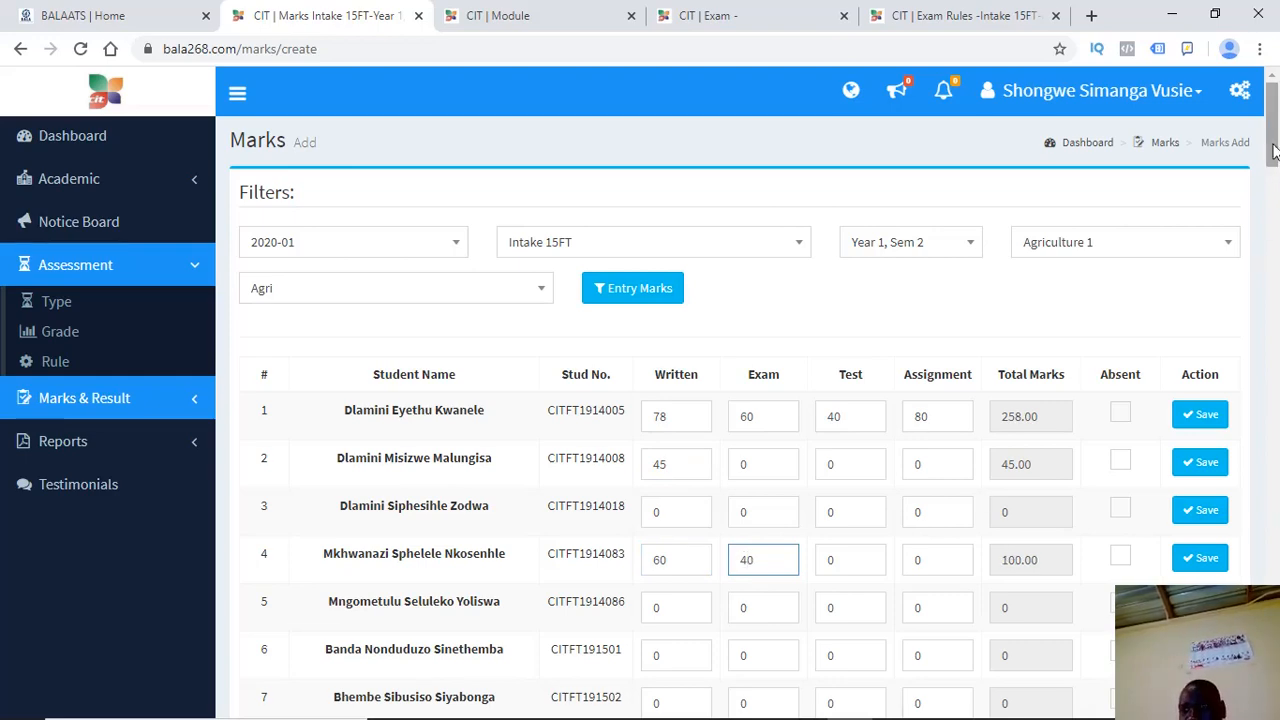
{"action": "left_click_drag", "start_coordinate": [1268, 123], "coordinate": [1268, 677]}
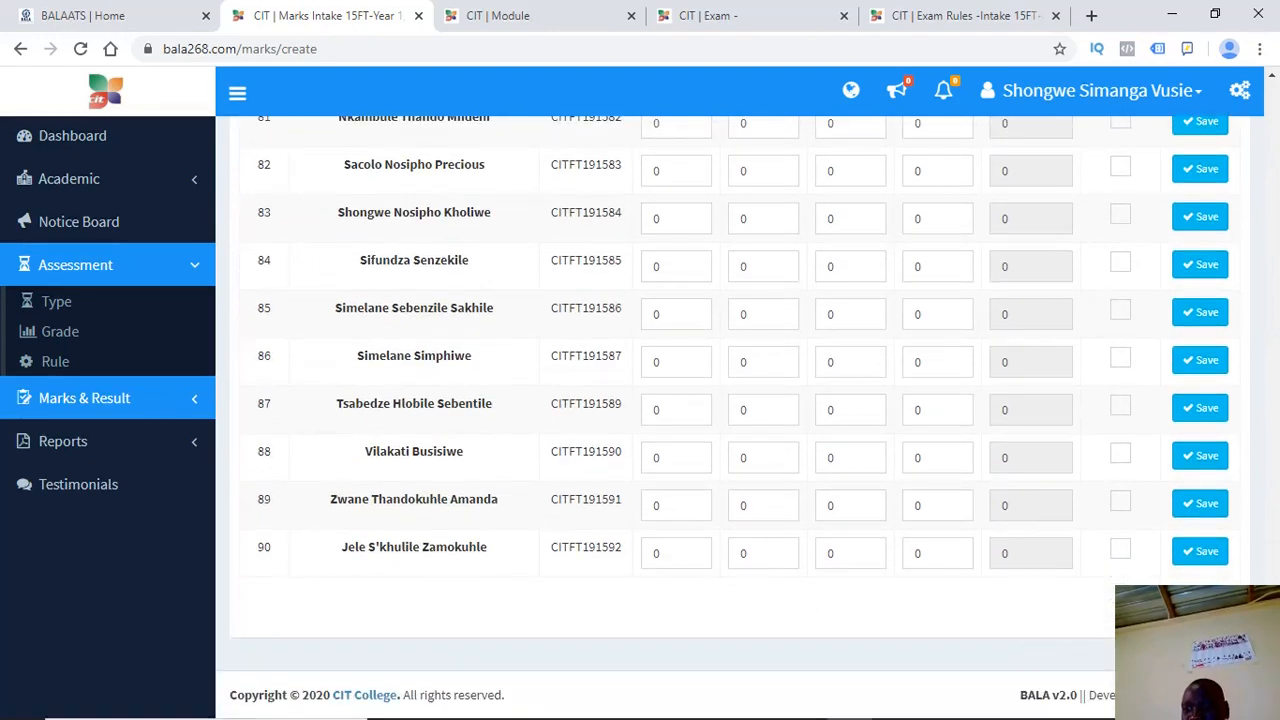
{"action": "left_click", "coordinate": [1192, 608]}
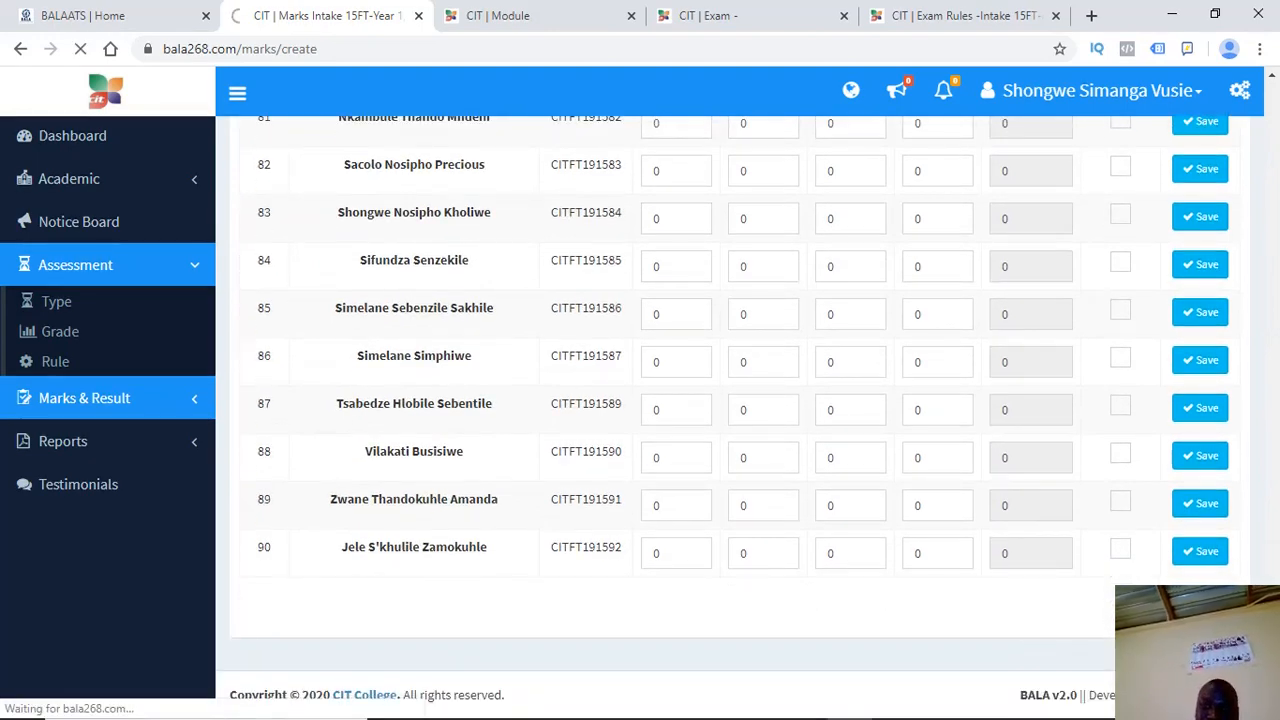
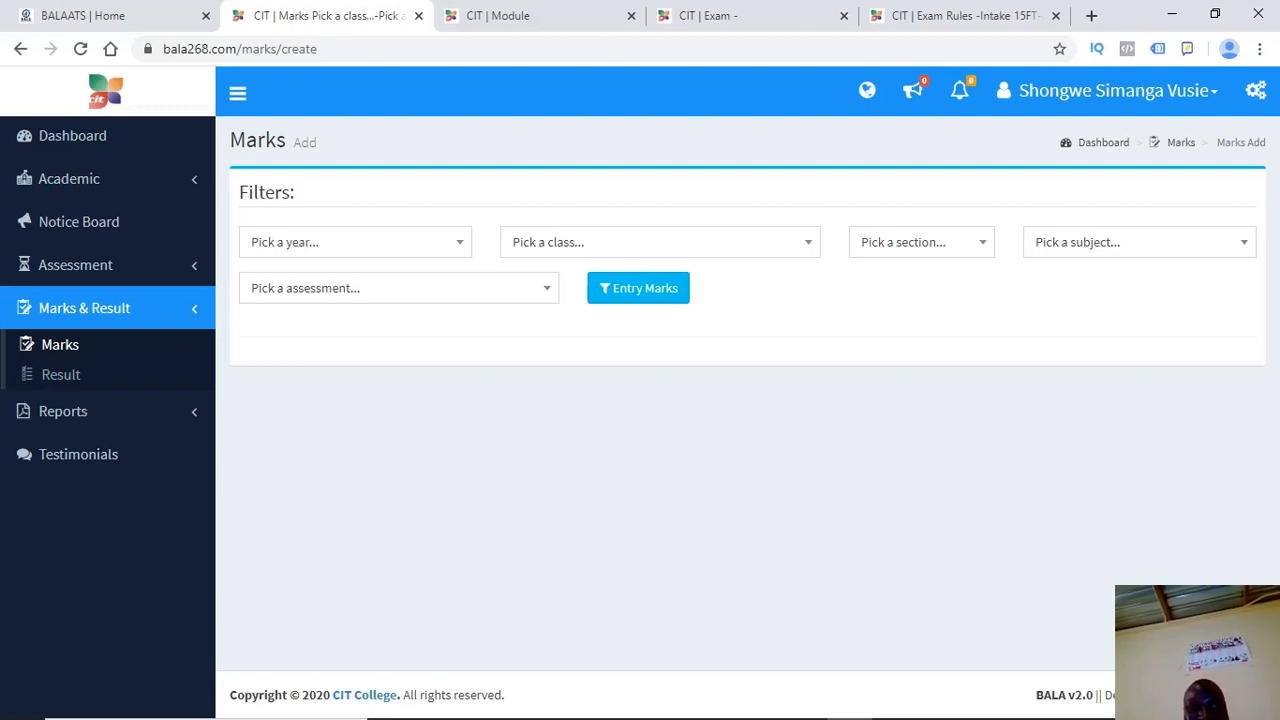
Leave the add-marks form for the Marks List page under Marks & Result
{"action": "left_click", "coordinate": [370, 241]}
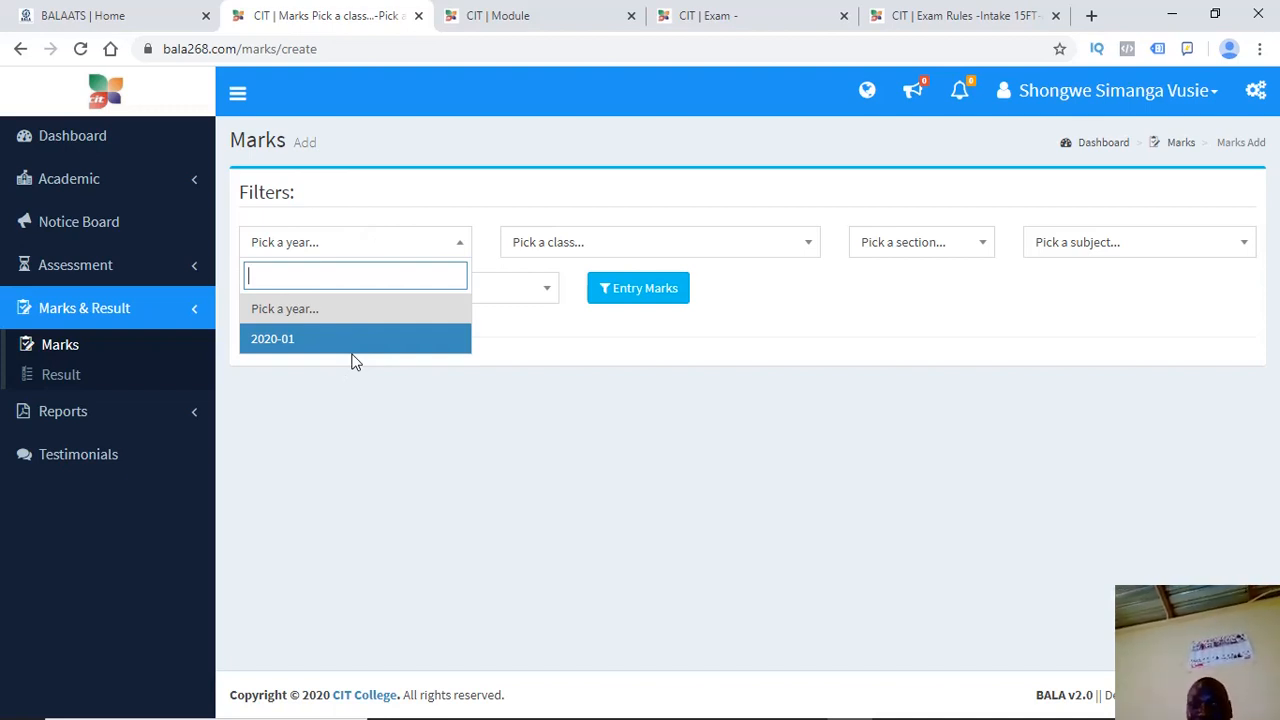
{"action": "left_click", "coordinate": [68, 356]}
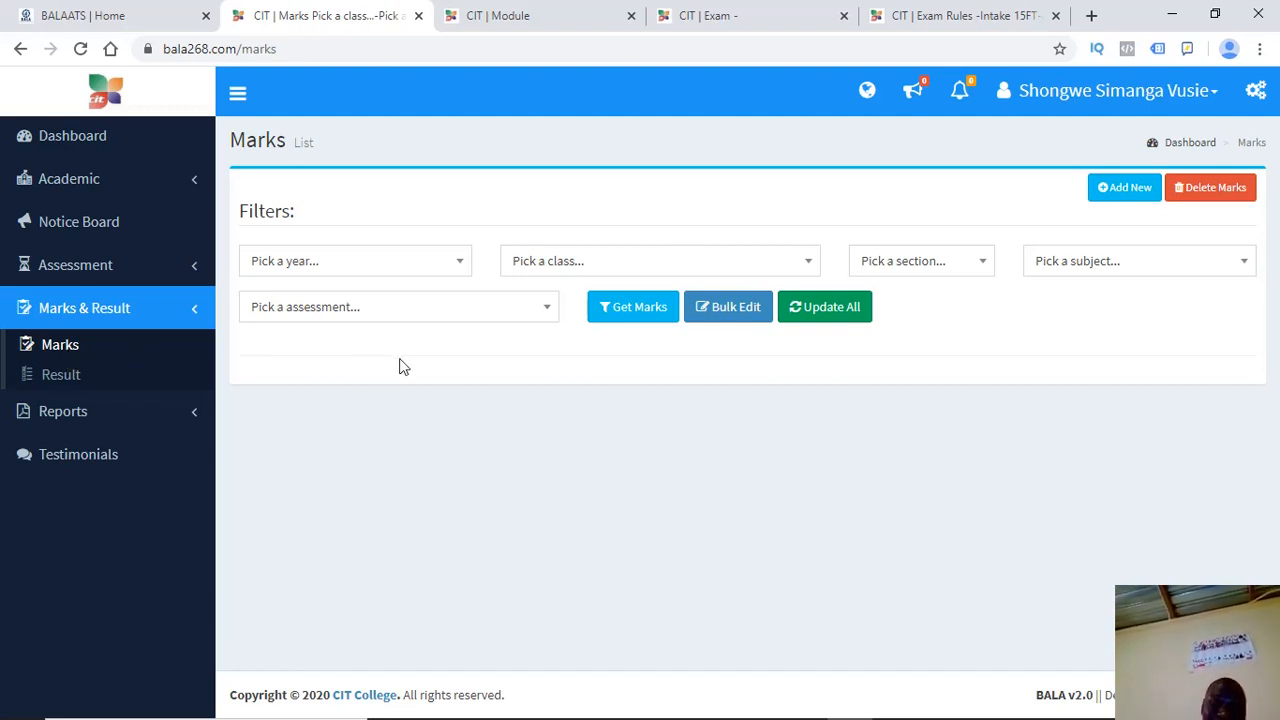
Filter marks by 2020-01, Intake 15FT, Year 1 Sem 2, AGR120 and Agri, then load them
{"action": "left_click", "coordinate": [296, 263]}
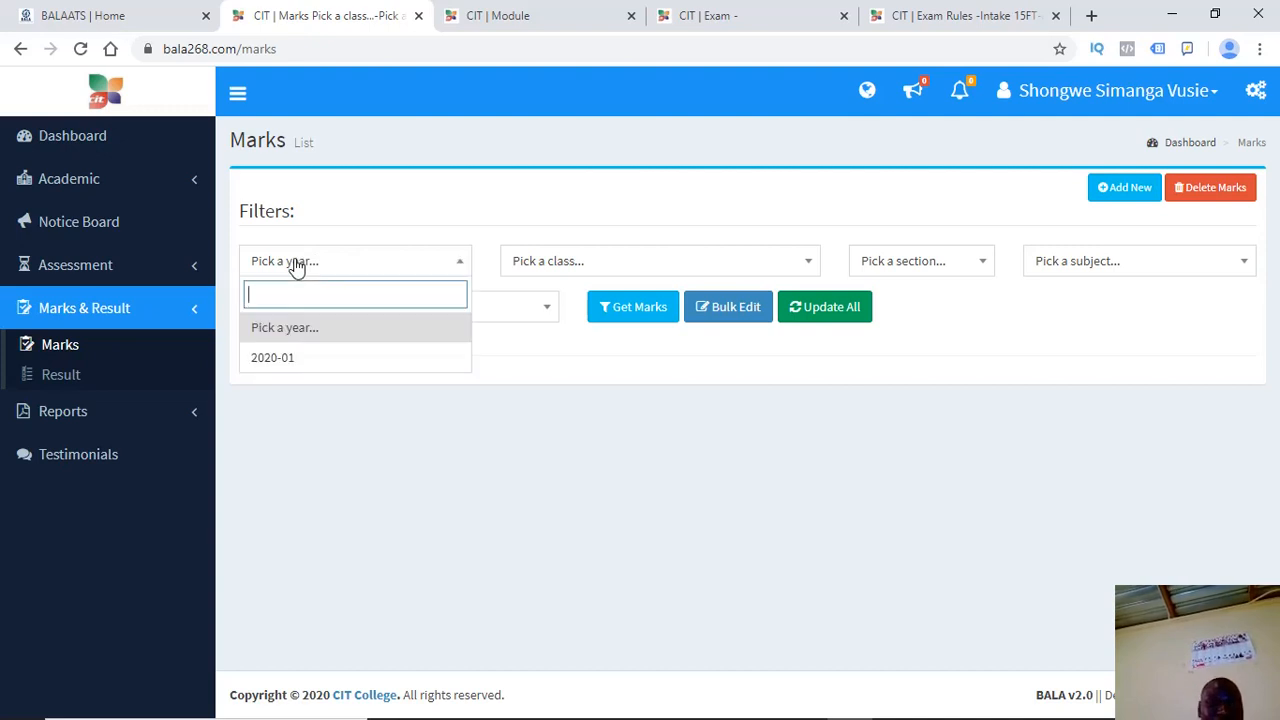
{"action": "left_click", "coordinate": [290, 359]}
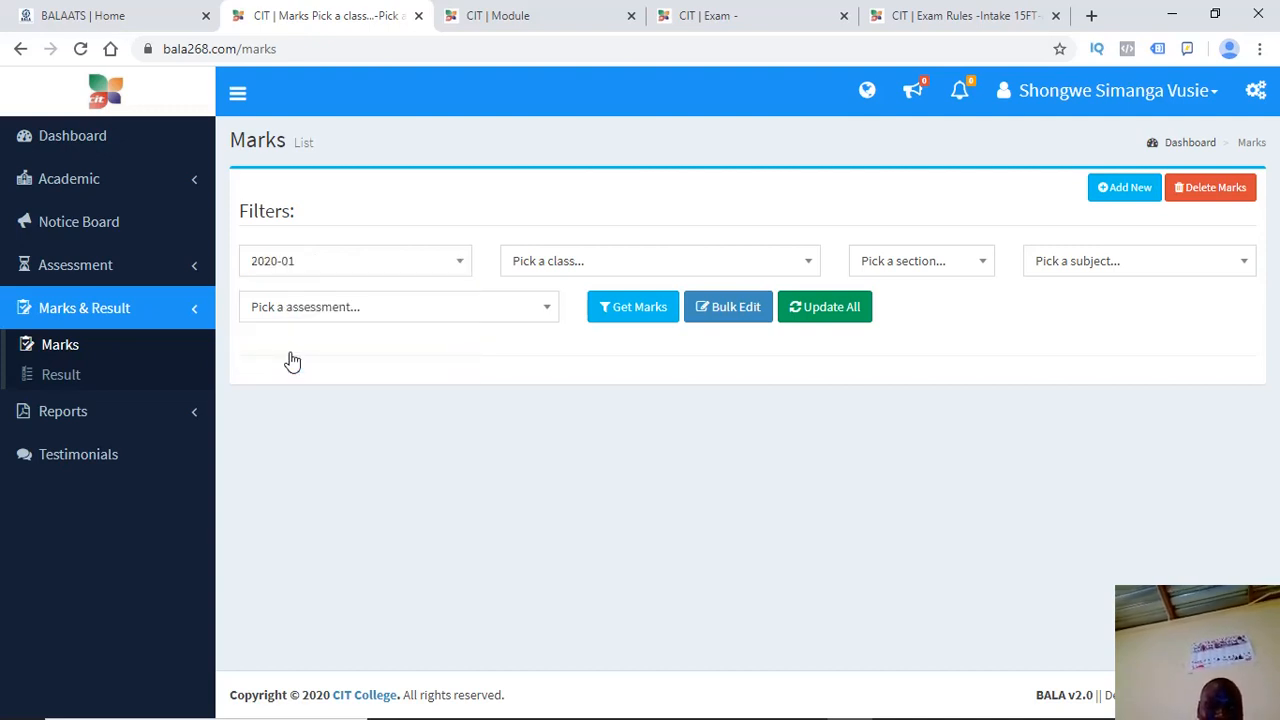
{"action": "left_click", "coordinate": [546, 268]}
{"action": "left_click", "coordinate": [544, 362]}
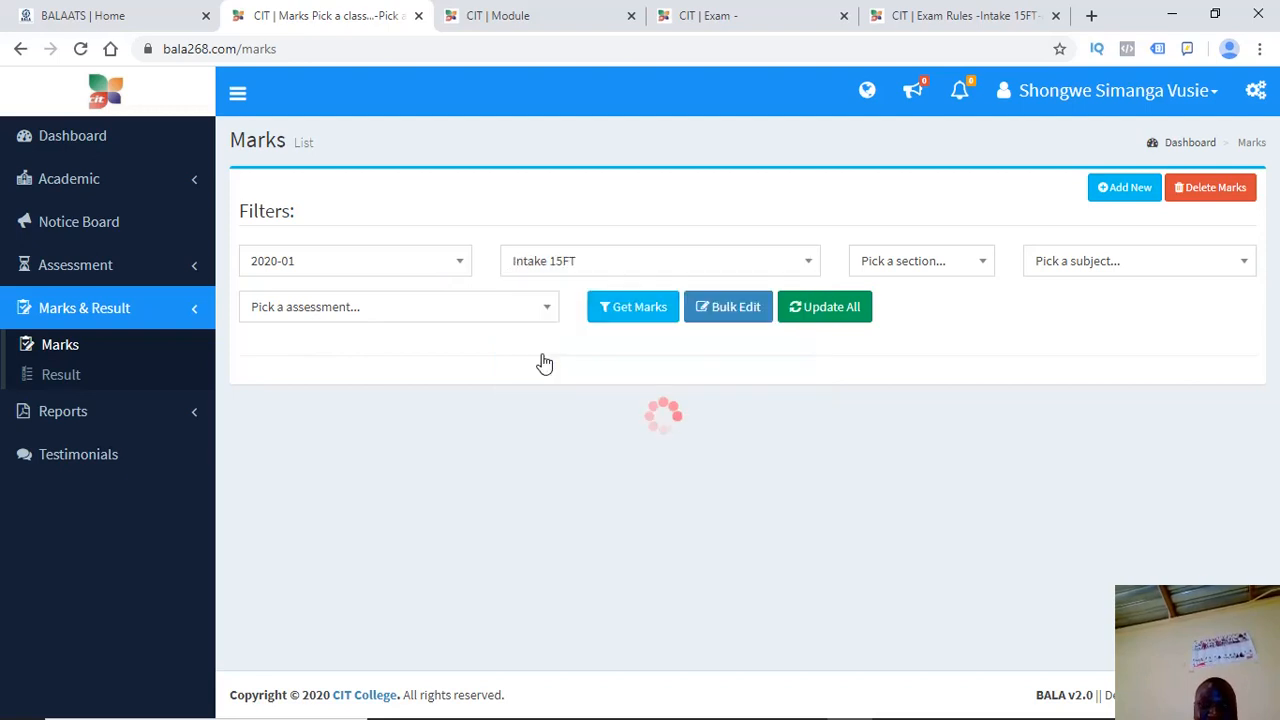
{"action": "left_click", "coordinate": [922, 268]}
{"action": "left_click", "coordinate": [876, 328]}
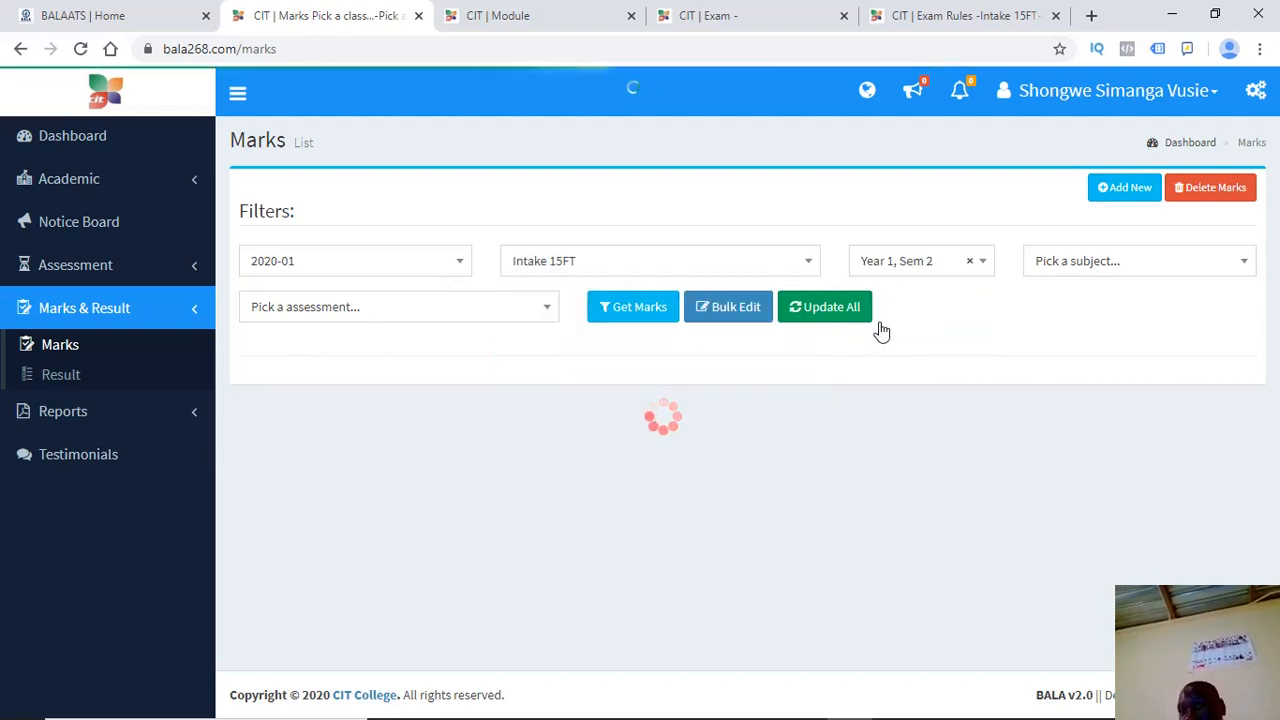
{"action": "left_click", "coordinate": [1064, 272]}
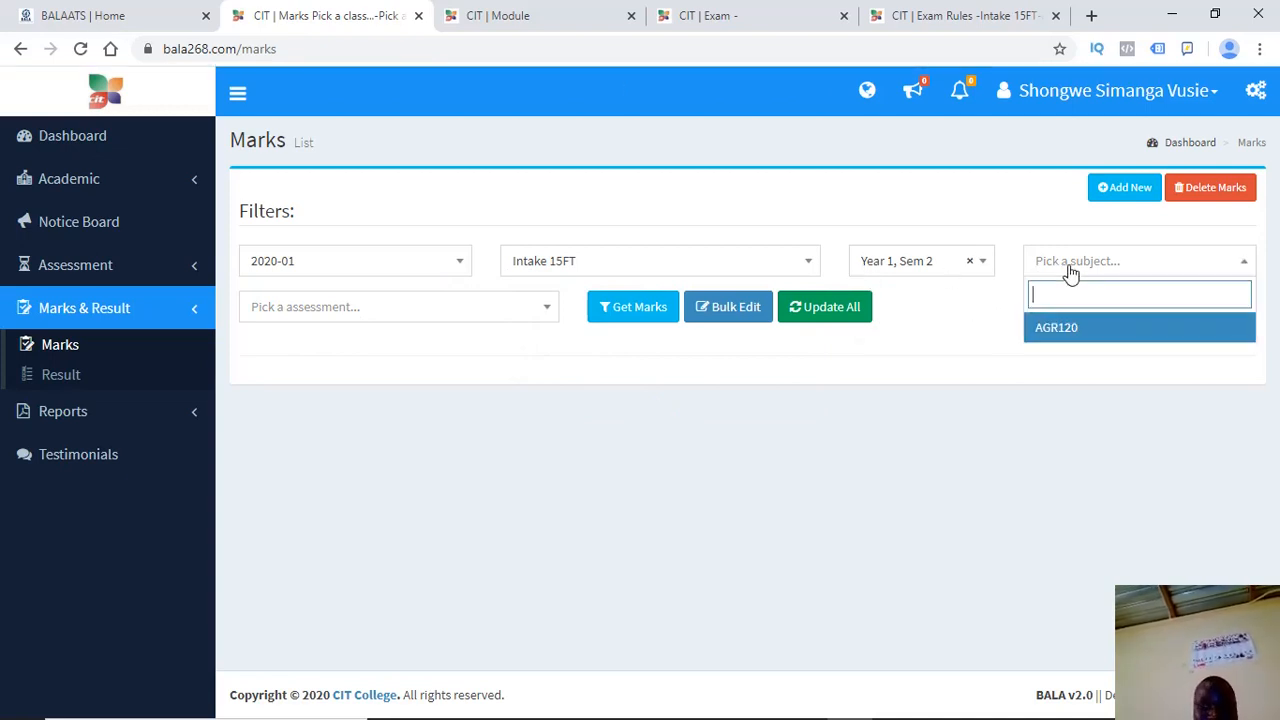
{"action": "left_click", "coordinate": [1054, 328]}
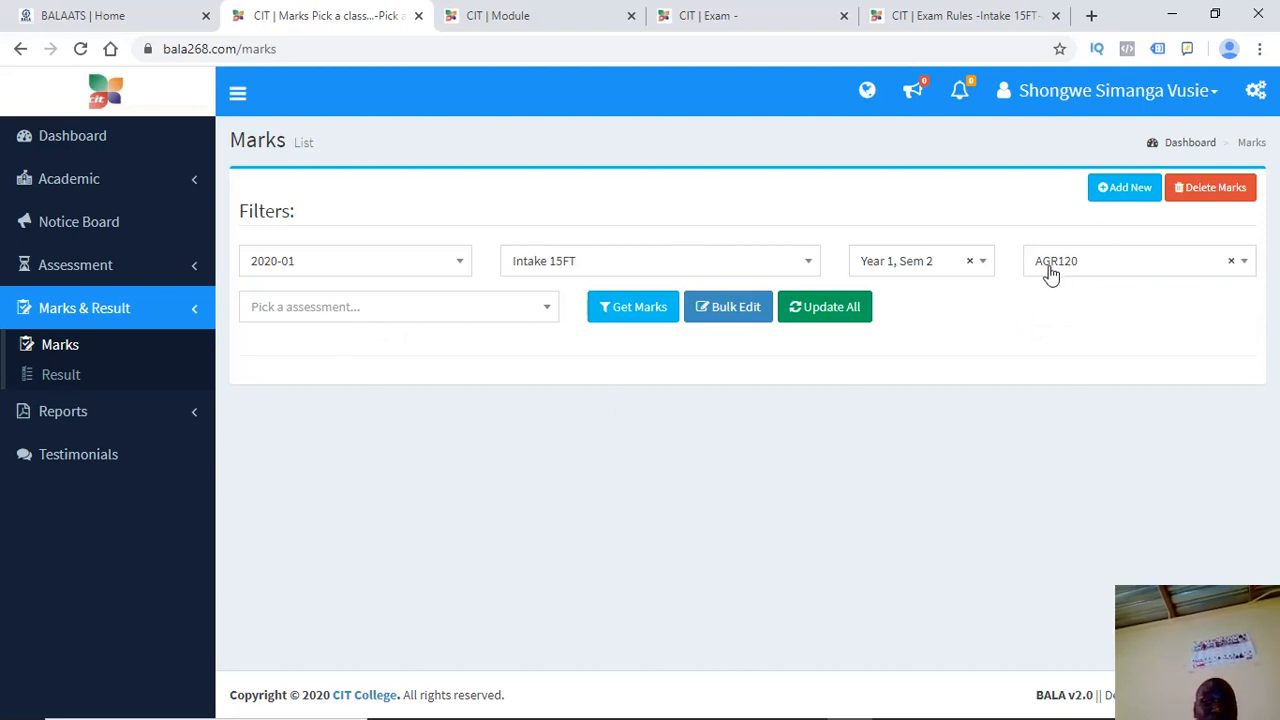
{"action": "left_click", "coordinate": [323, 312]}
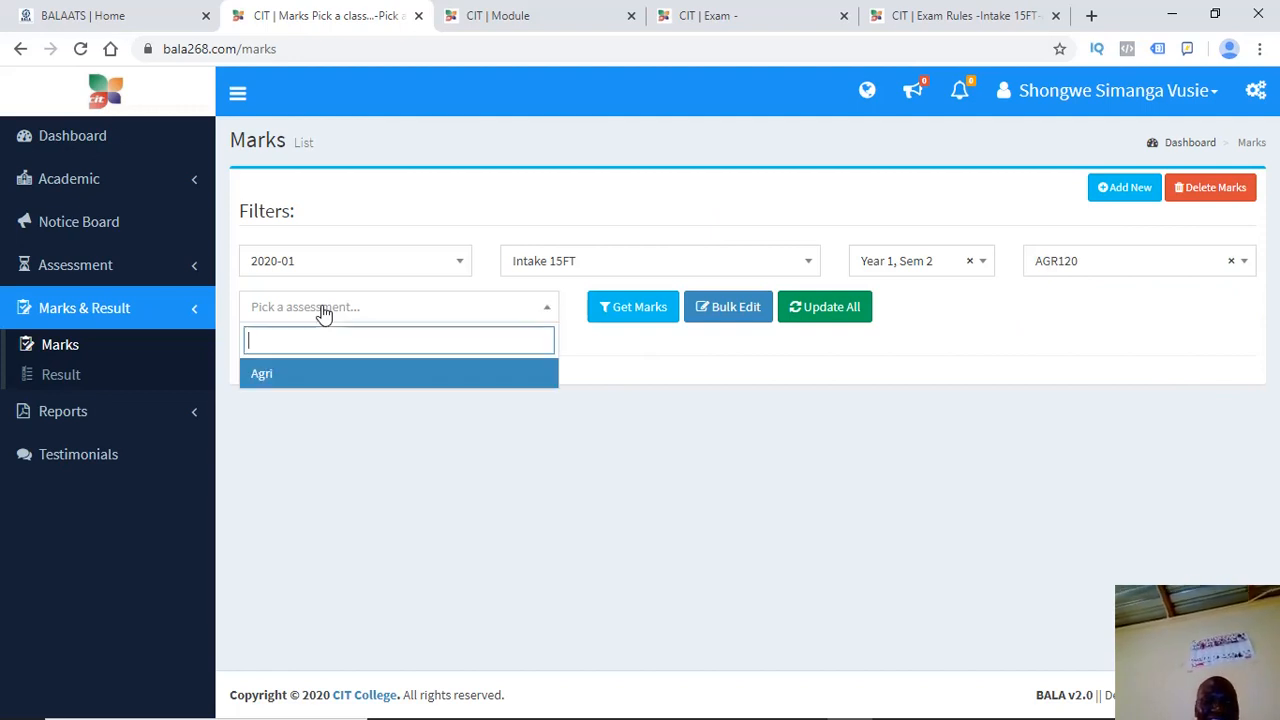
{"action": "left_click", "coordinate": [257, 374]}
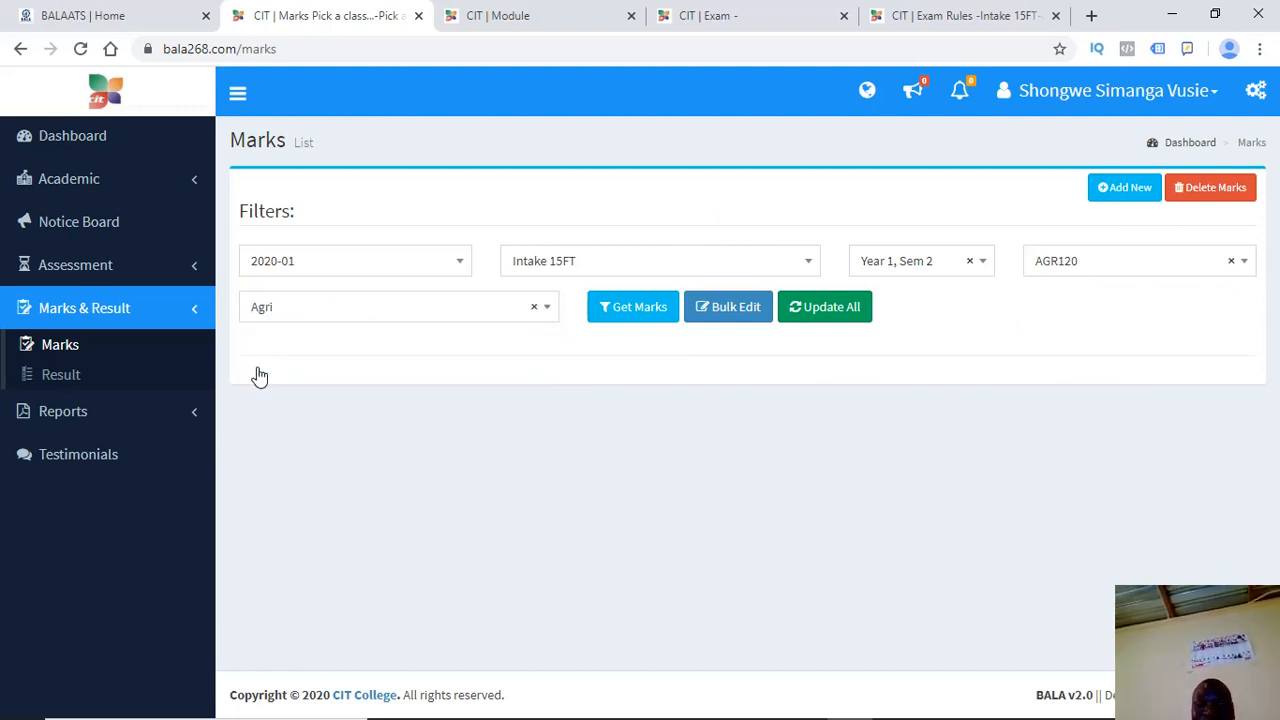
{"action": "left_click", "coordinate": [661, 314]}
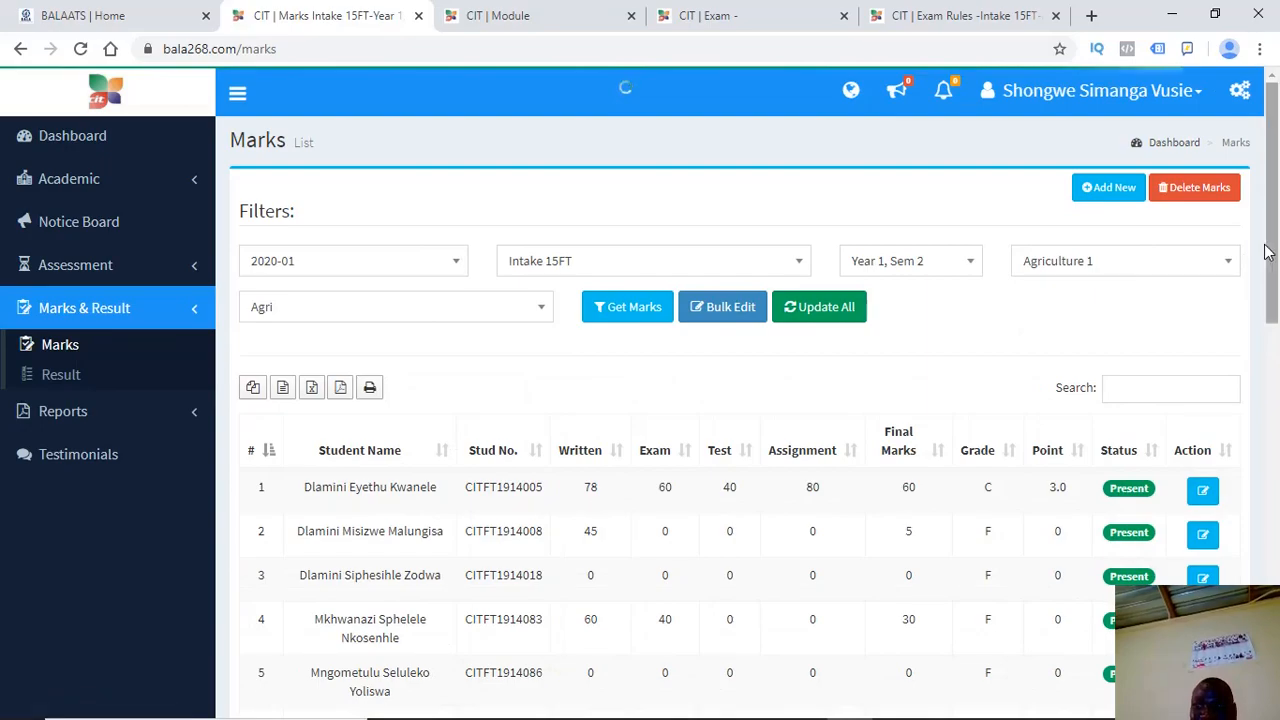
Check the first row: Written 78, Exam 60, Assignment 80, Final 60, Grade C, Point 3.0
{"action": "left_click_drag", "start_coordinate": [1272, 251], "coordinate": [1277, 303]}
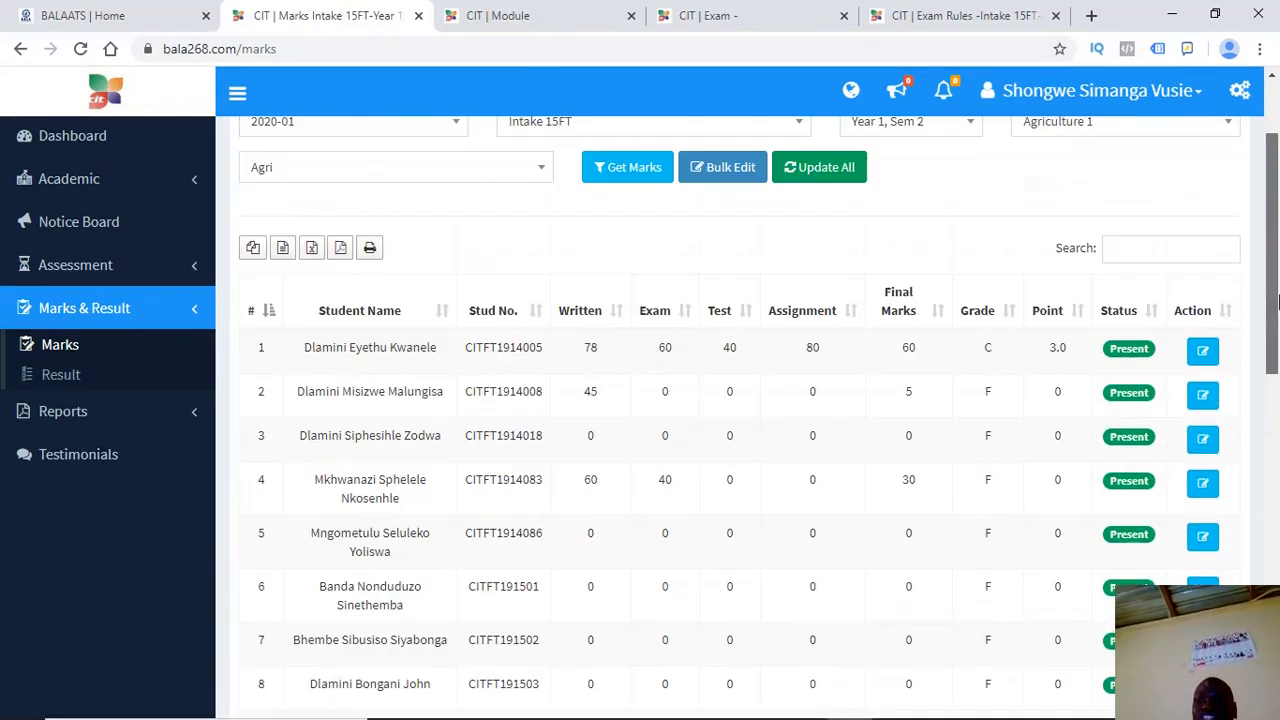
{"action": "left_click_drag", "start_coordinate": [599, 353], "coordinate": [585, 350]}
{"action": "left_click", "coordinate": [587, 353]}
{"action": "left_click_drag", "start_coordinate": [674, 353], "coordinate": [724, 358]}
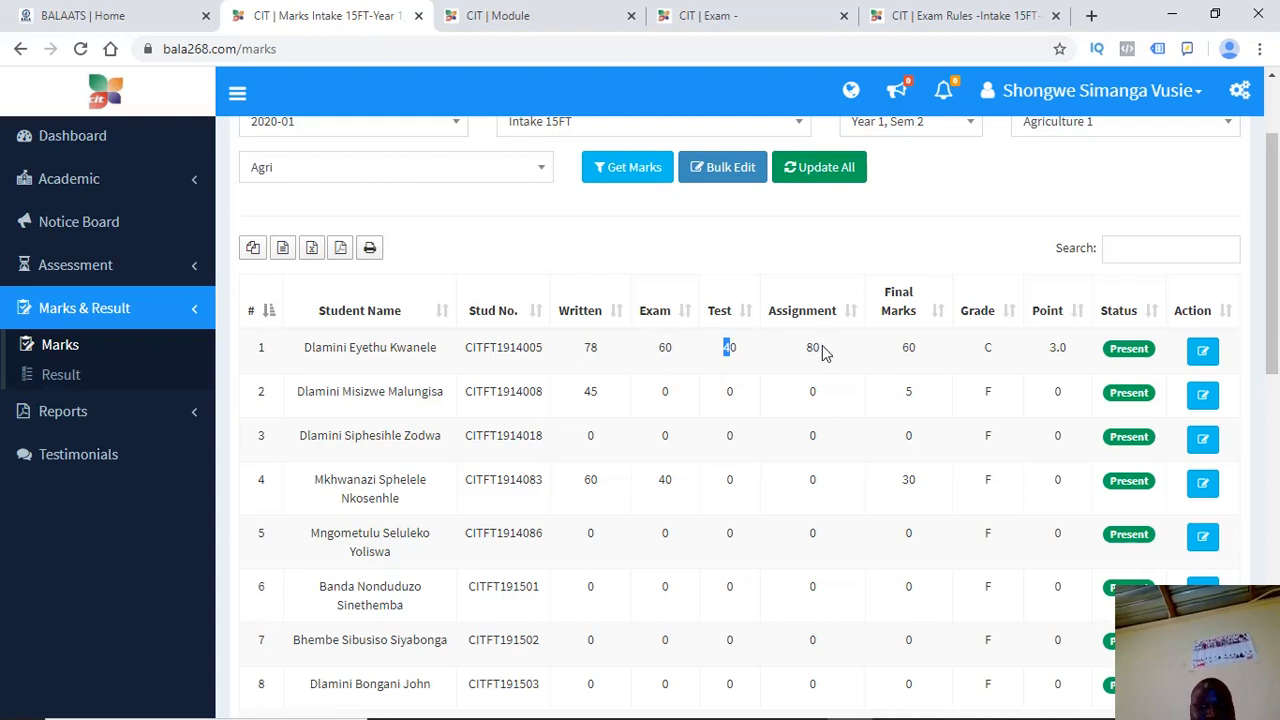
{"action": "left_click_drag", "start_coordinate": [824, 348], "coordinate": [787, 352]}
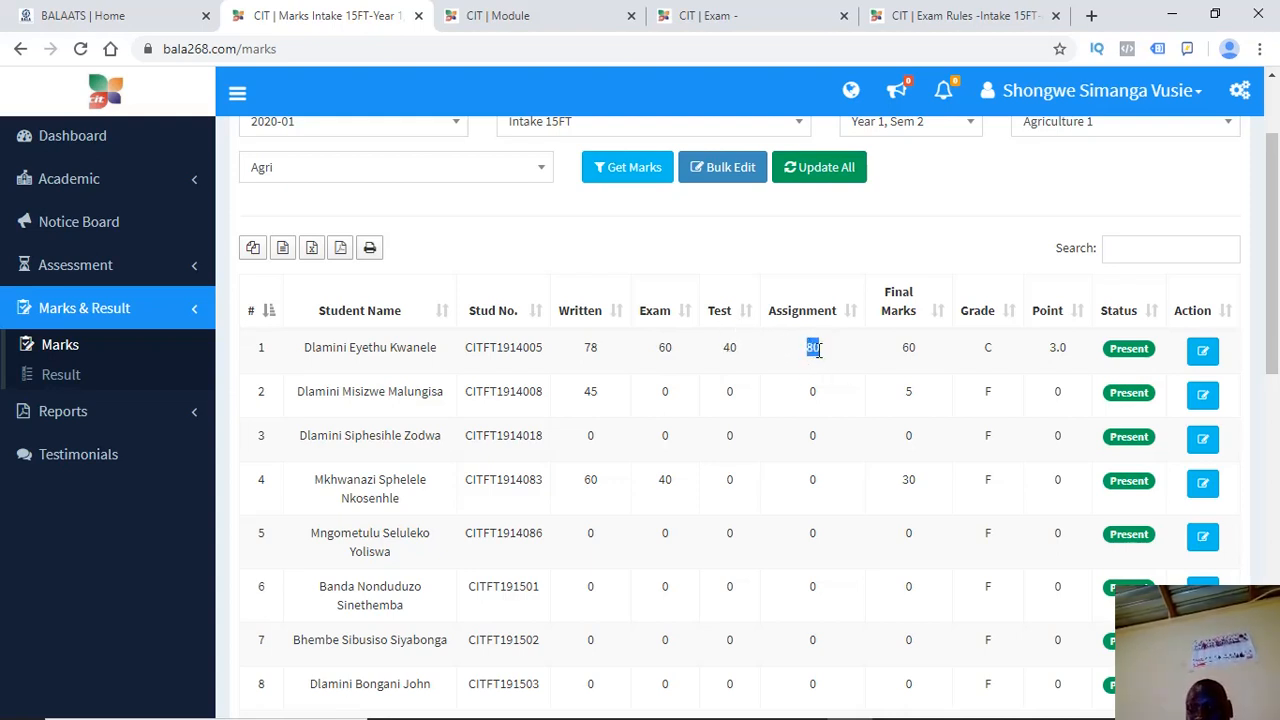
{"action": "left_click", "coordinate": [911, 347]}
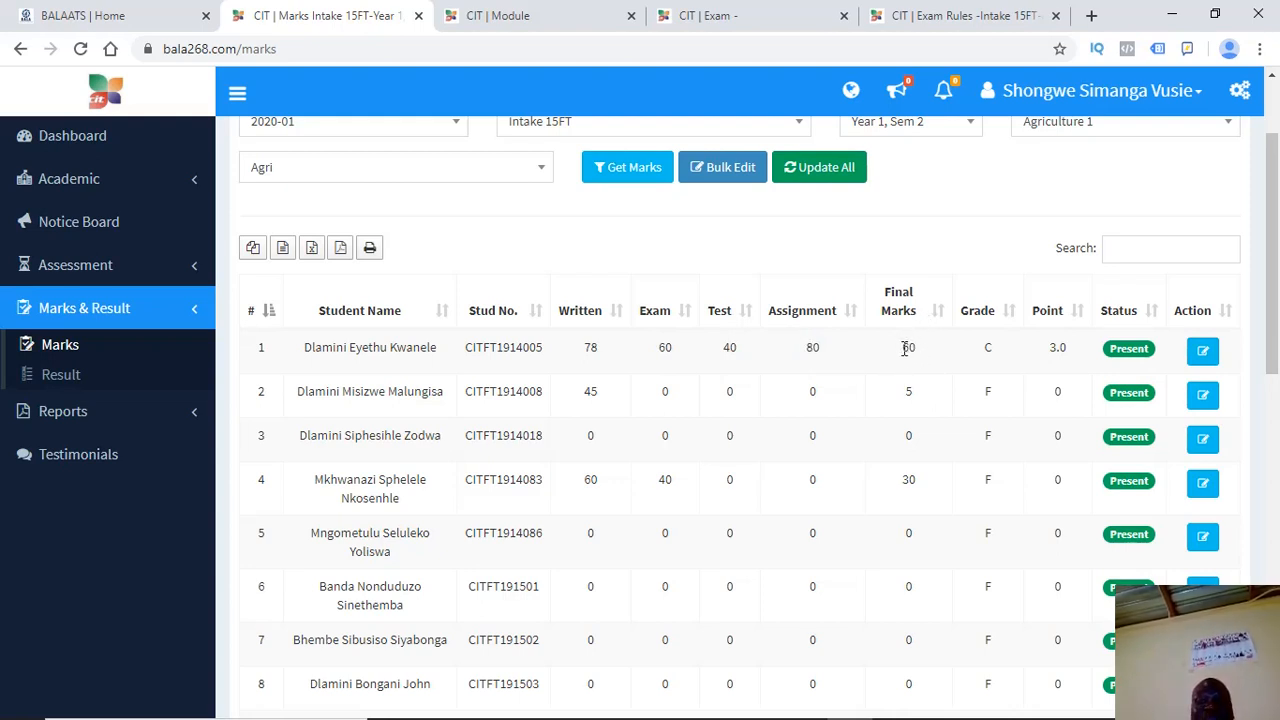
{"action": "left_click_drag", "start_coordinate": [903, 348], "coordinate": [918, 349]}
{"action": "left_click", "coordinate": [915, 351]}
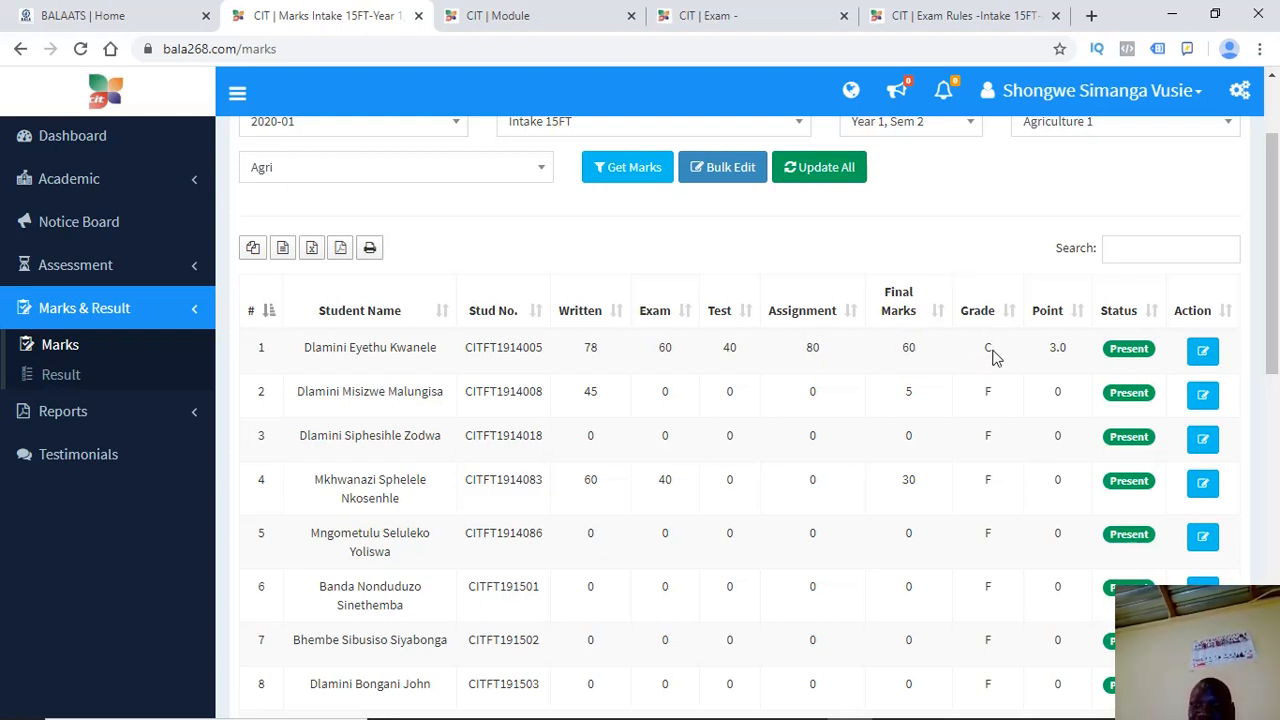
{"action": "left_click_drag", "start_coordinate": [993, 357], "coordinate": [985, 357]}
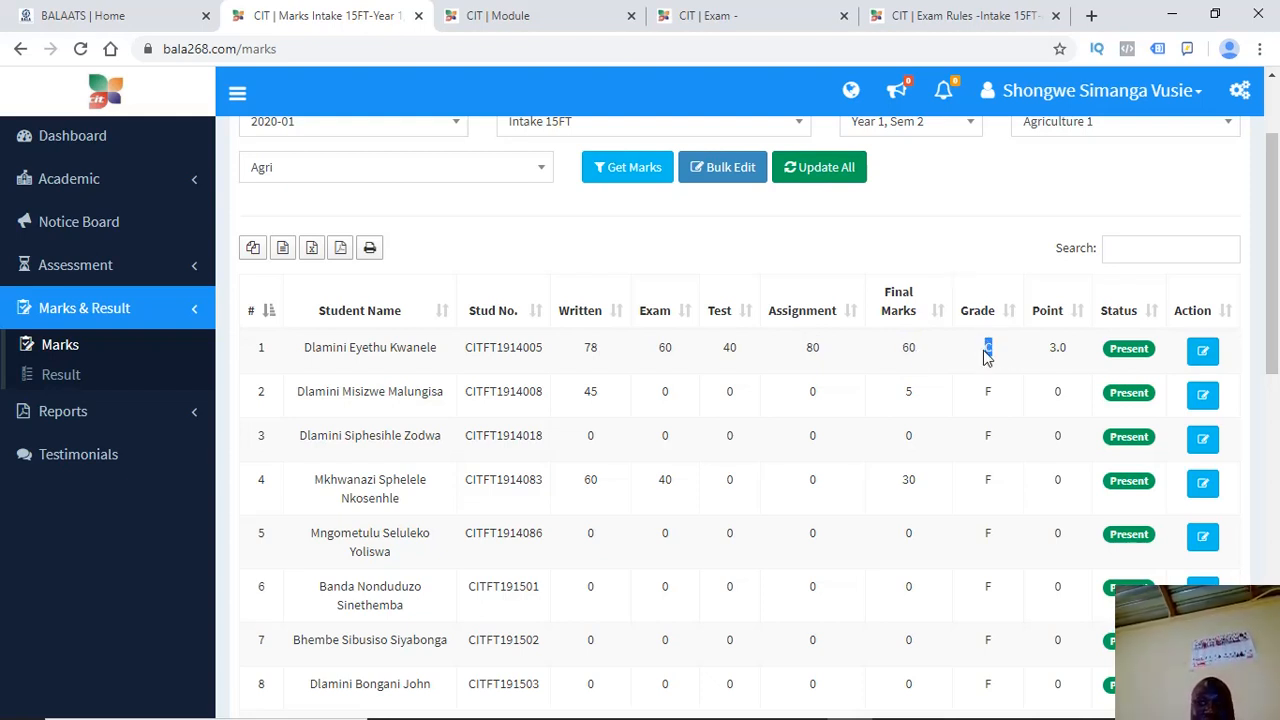
{"action": "double_click", "coordinate": [1060, 352]}
{"action": "left_click_drag", "start_coordinate": [1060, 355], "coordinate": [1068, 364]}
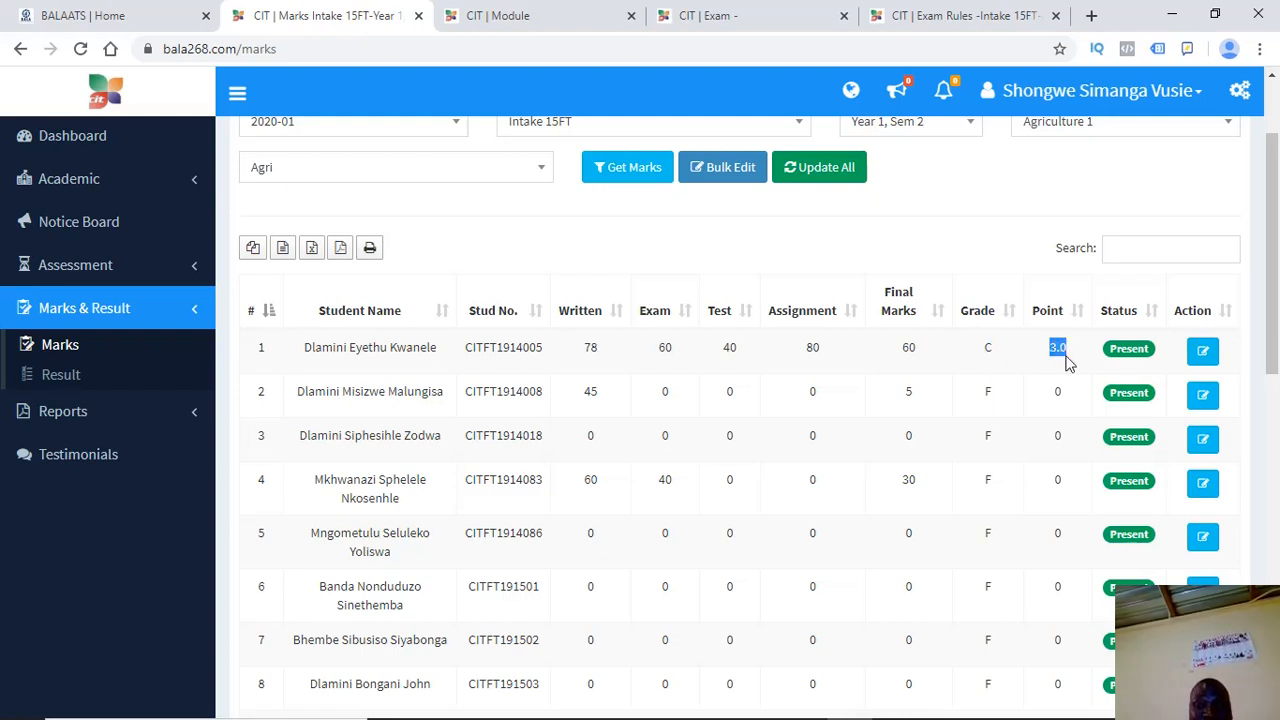
Launch Calculator and move it to the far left of the screen
{"action": "mouse_move", "coordinate": [312, 712]}
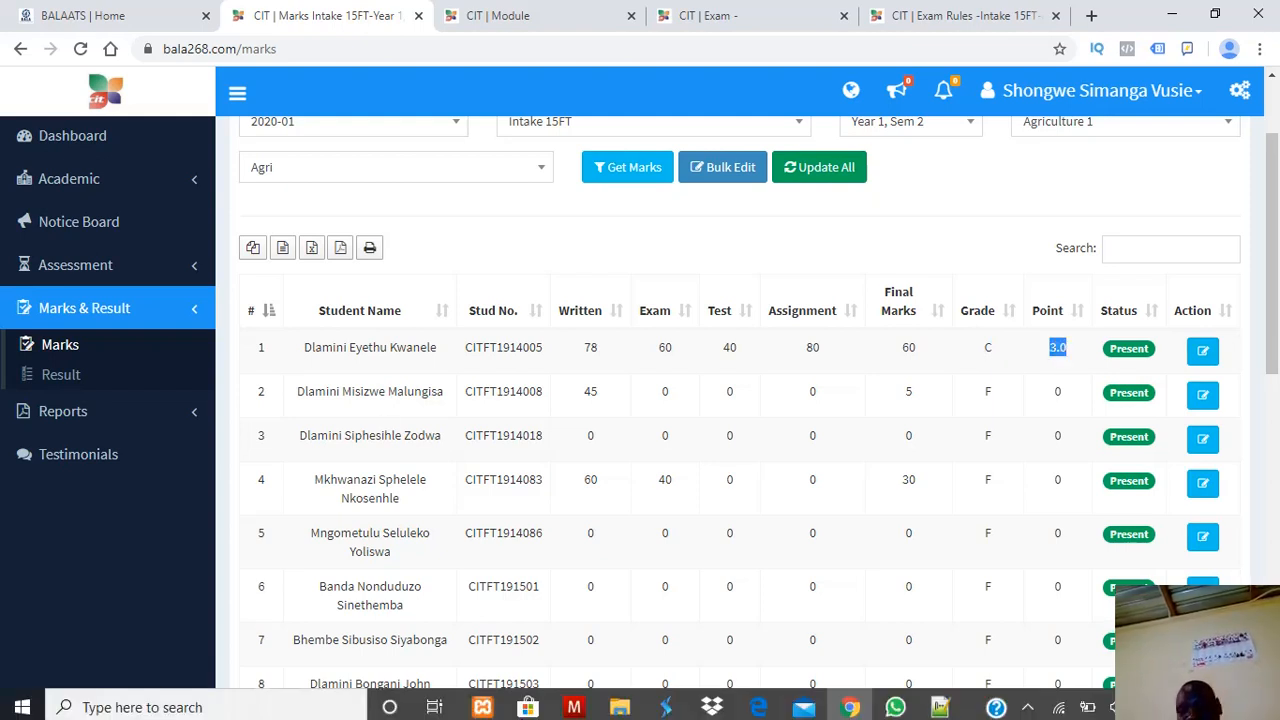
{"action": "left_click", "coordinate": [286, 705]}
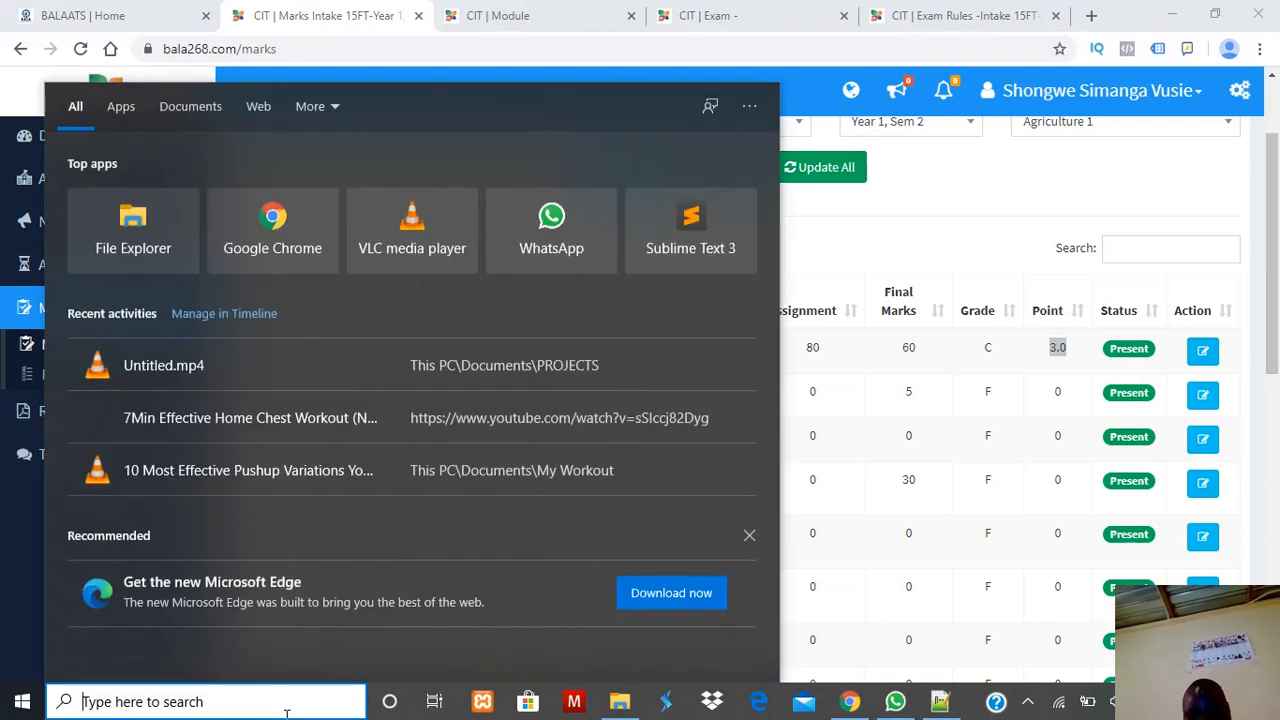
{"action": "type", "text": "cal"}
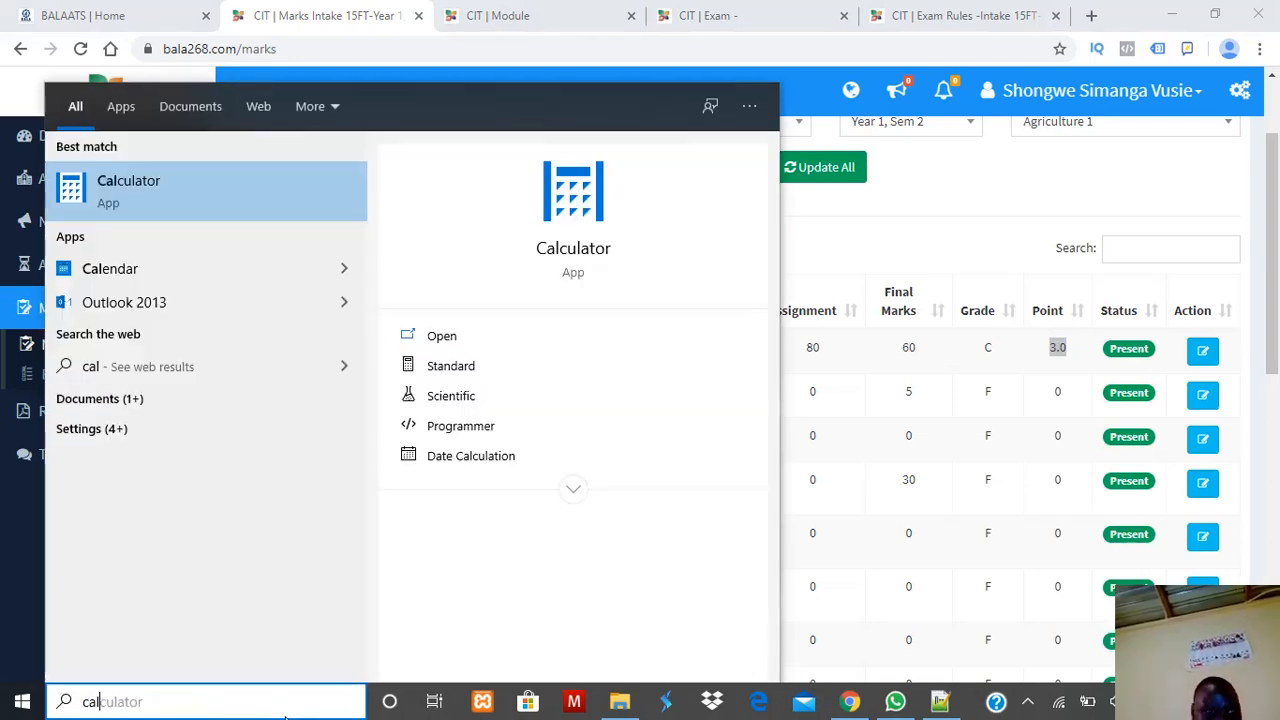
{"action": "left_click", "coordinate": [230, 209]}
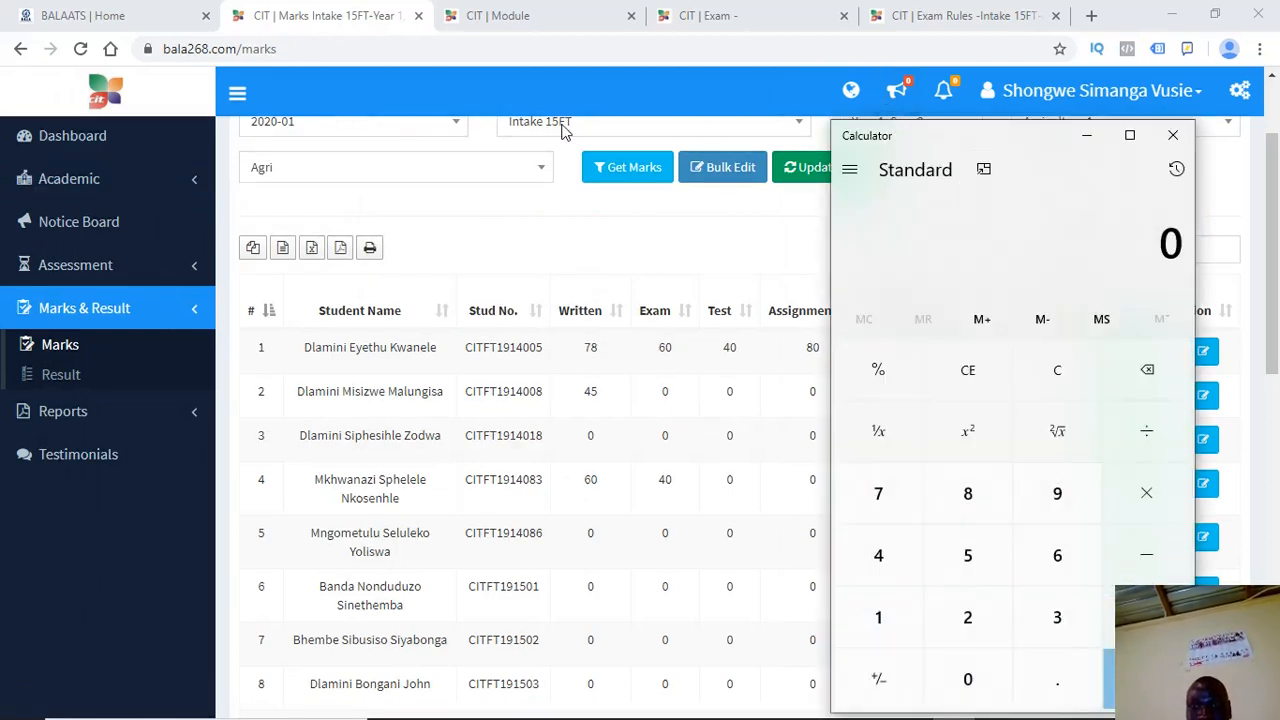
{"action": "left_click_drag", "start_coordinate": [1113, 145], "coordinate": [603, 130]}
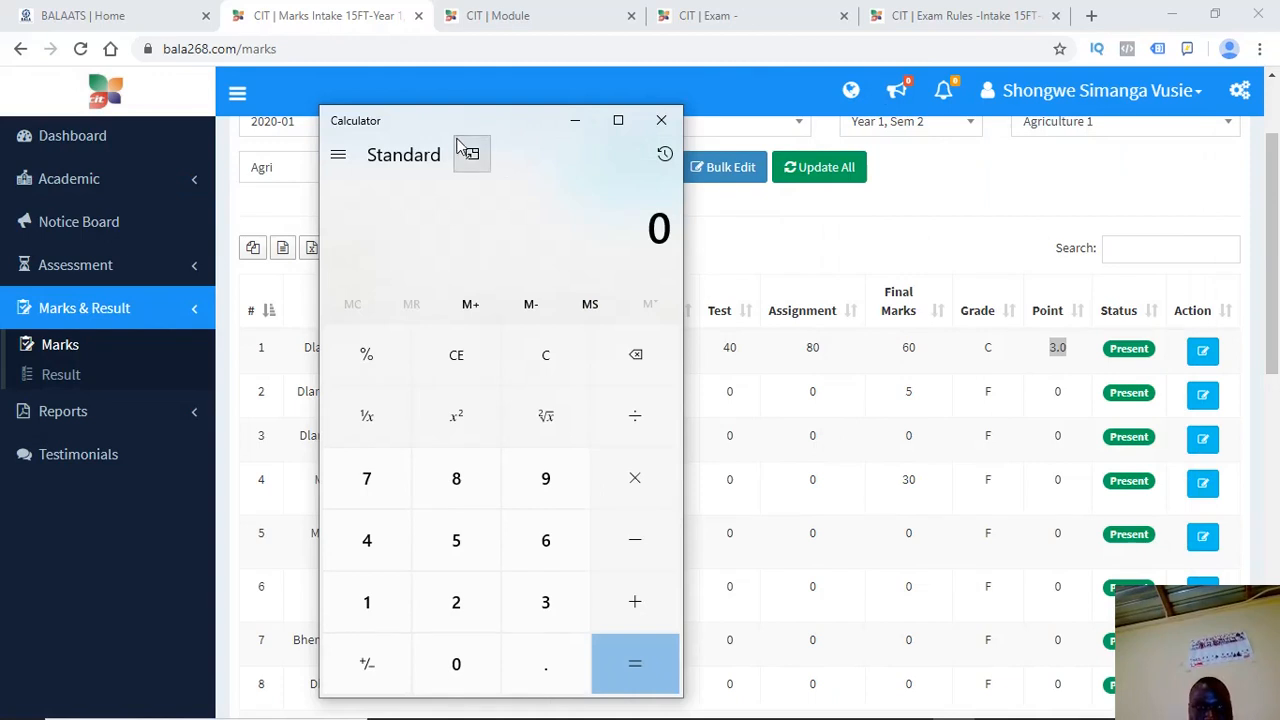
{"action": "left_click_drag", "start_coordinate": [487, 127], "coordinate": [192, 118]}
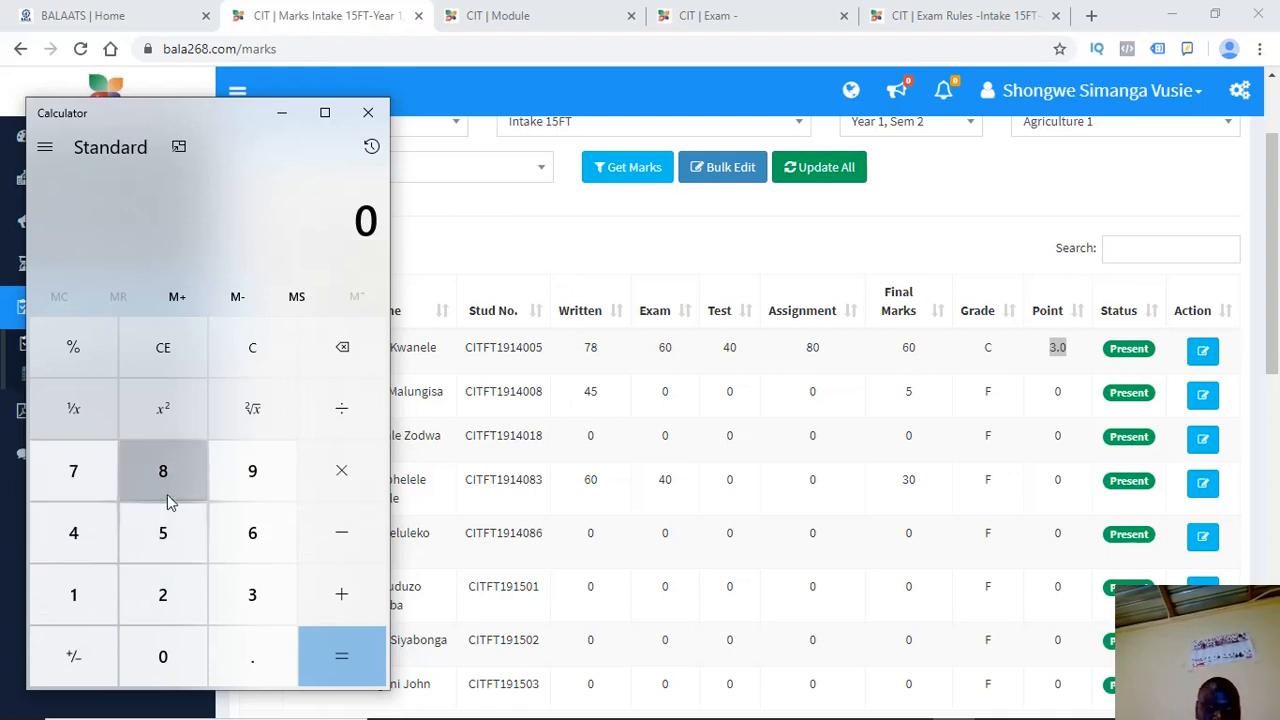
Compute 78 × 0.1 = 7.8 in Calculator, then bring Notepad++ to the front
{"action": "left_click", "coordinate": [71, 466]}
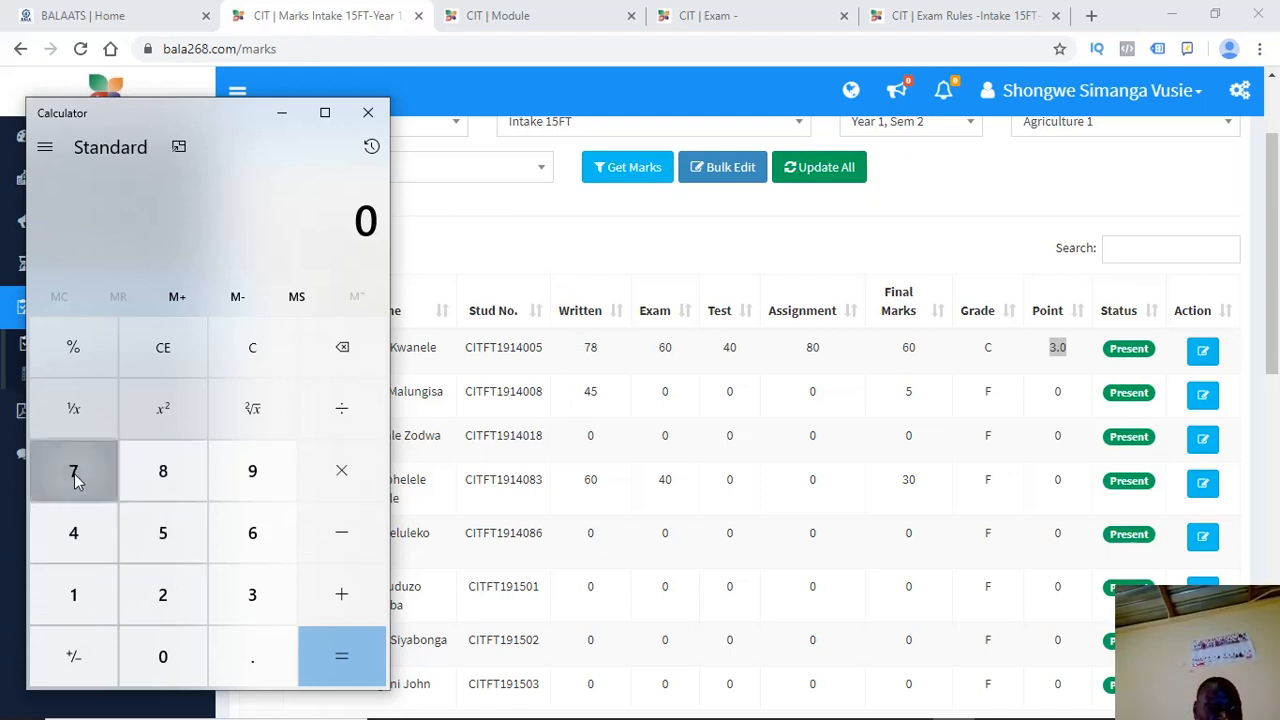
{"action": "left_click", "coordinate": [148, 475]}
{"action": "left_click", "coordinate": [339, 472]}
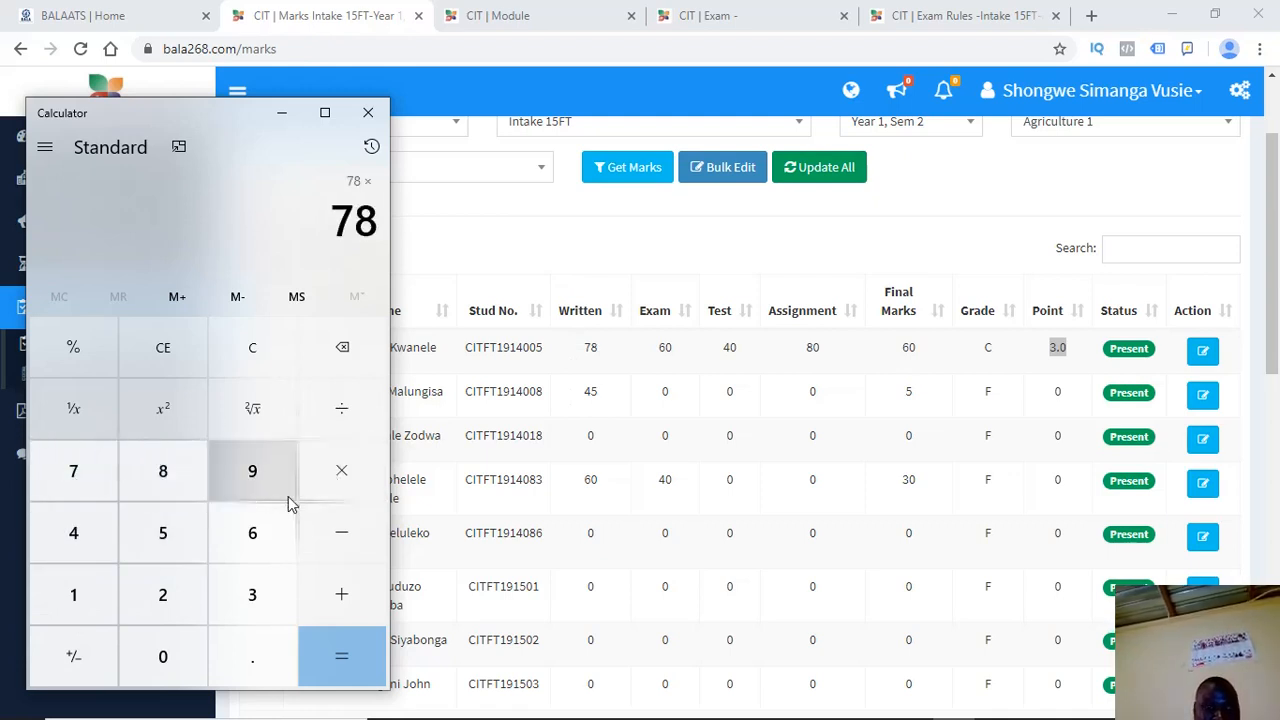
{"action": "left_click", "coordinate": [224, 656]}
{"action": "left_click", "coordinate": [177, 659]}
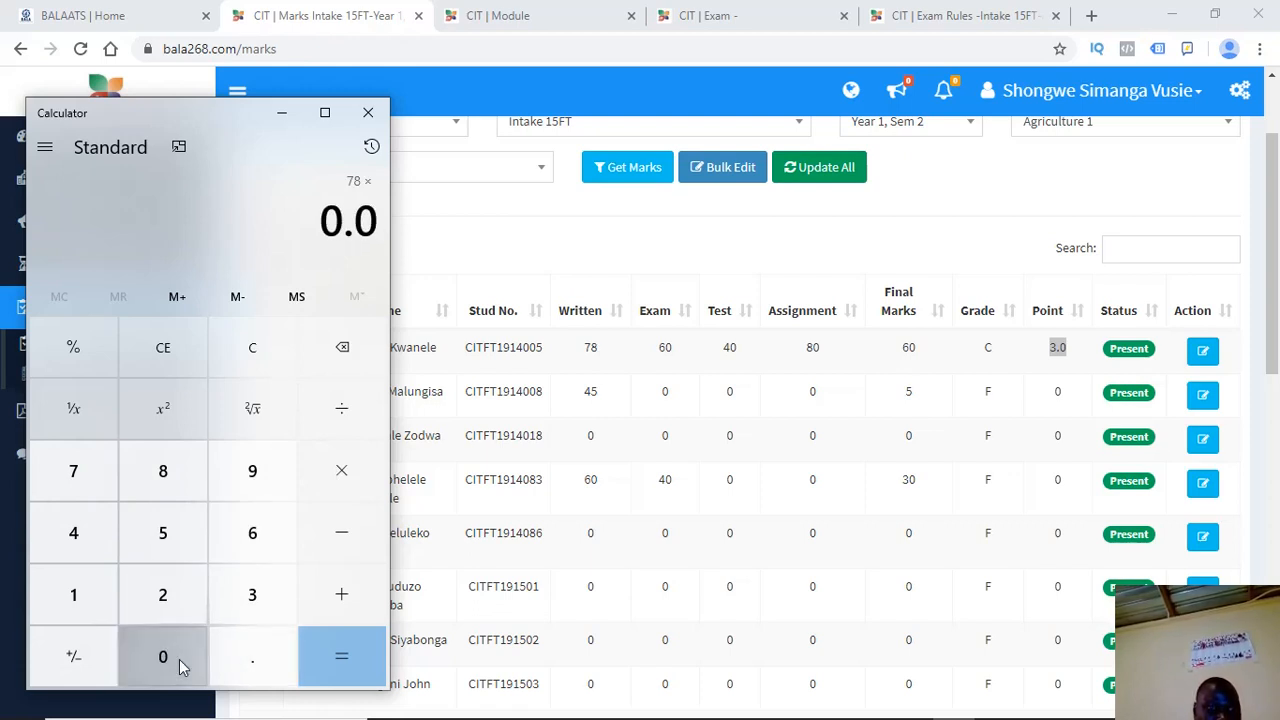
{"action": "left_click", "coordinate": [355, 350]}
{"action": "left_click", "coordinate": [87, 597]}
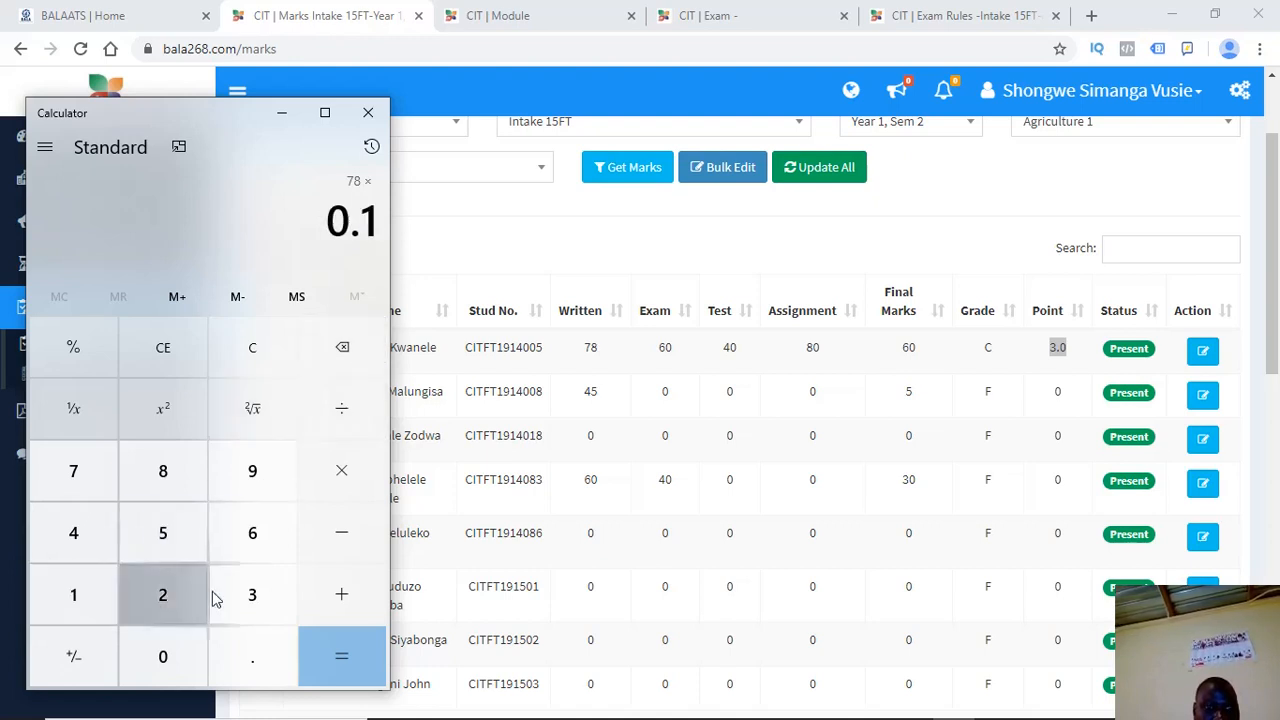
{"action": "left_click", "coordinate": [337, 657]}
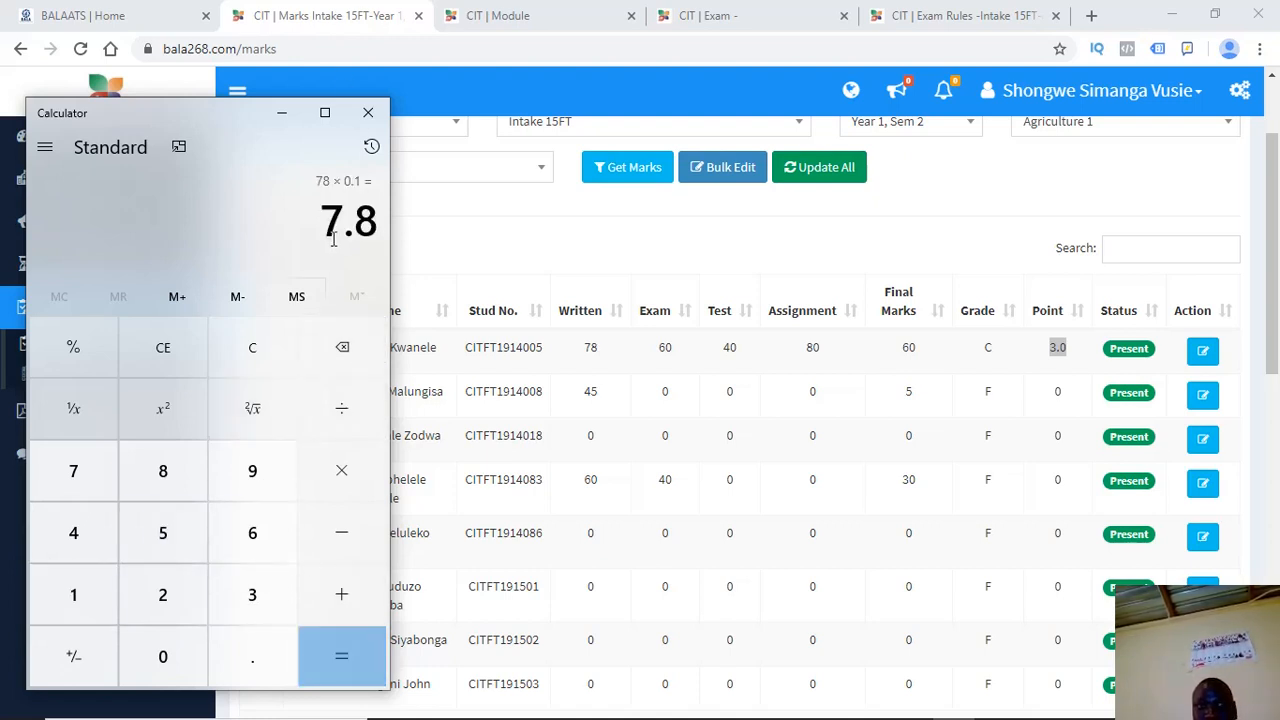
{"action": "left_click_drag", "start_coordinate": [370, 226], "coordinate": [329, 230]}
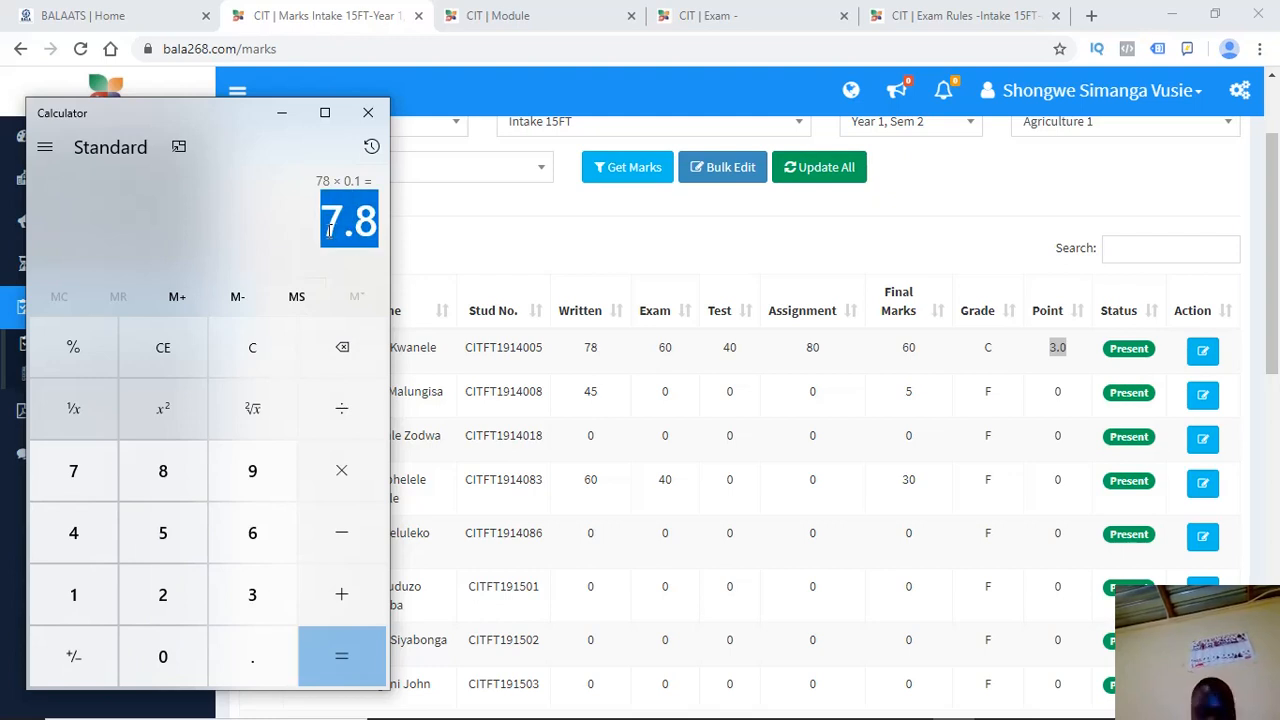
{"action": "mouse_move", "coordinate": [890, 715]}
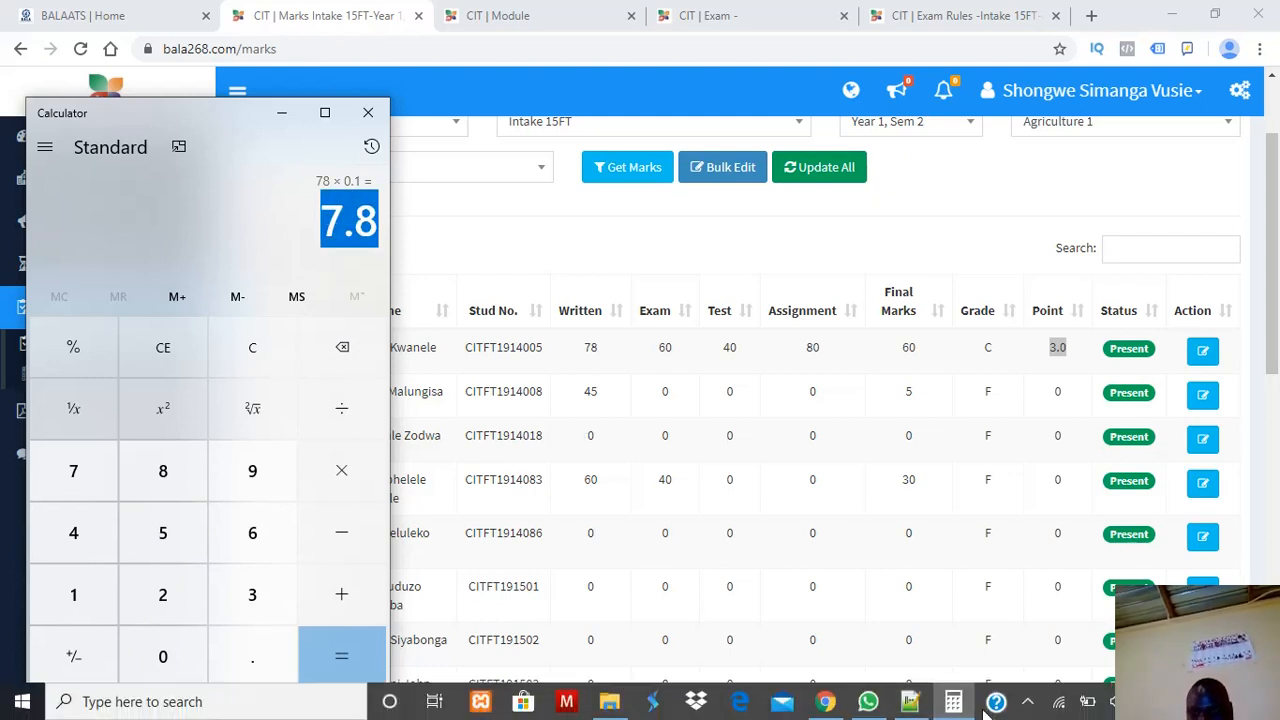
{"action": "left_click", "coordinate": [937, 651]}
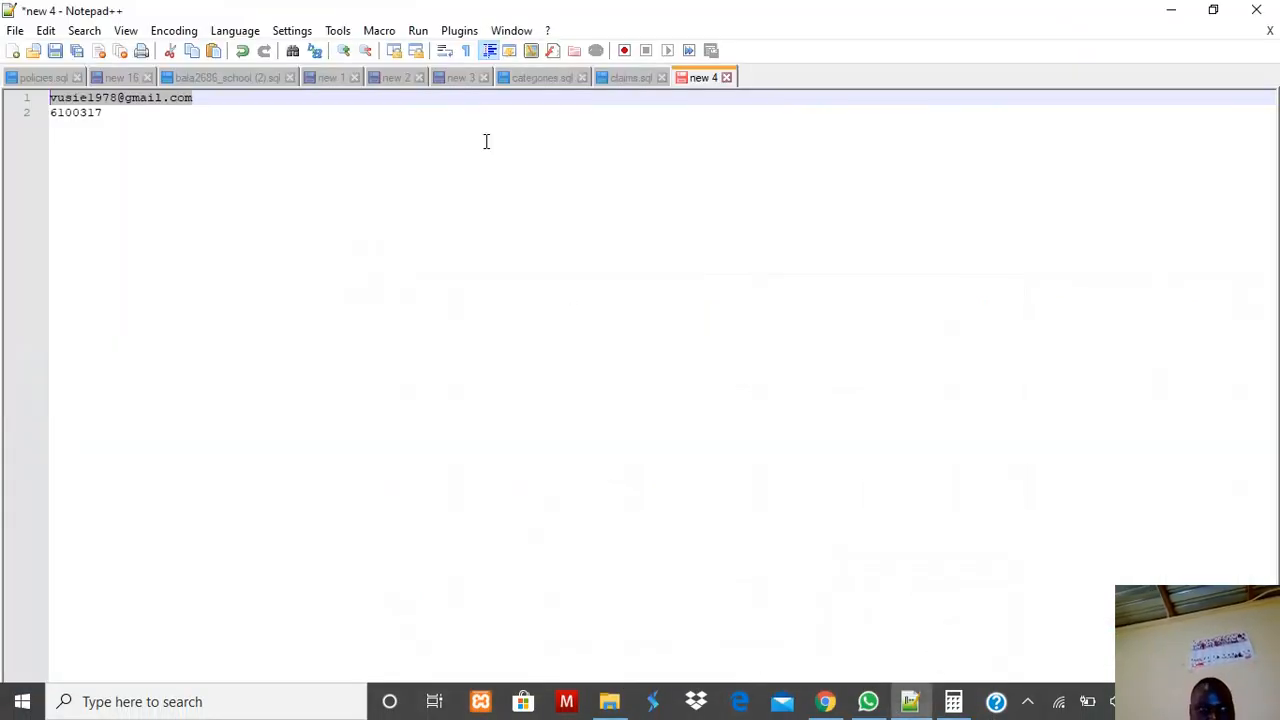
Start a new note beside the calculator and enter the weighted written mark 7.8
{"action": "left_click", "coordinate": [13, 51]}
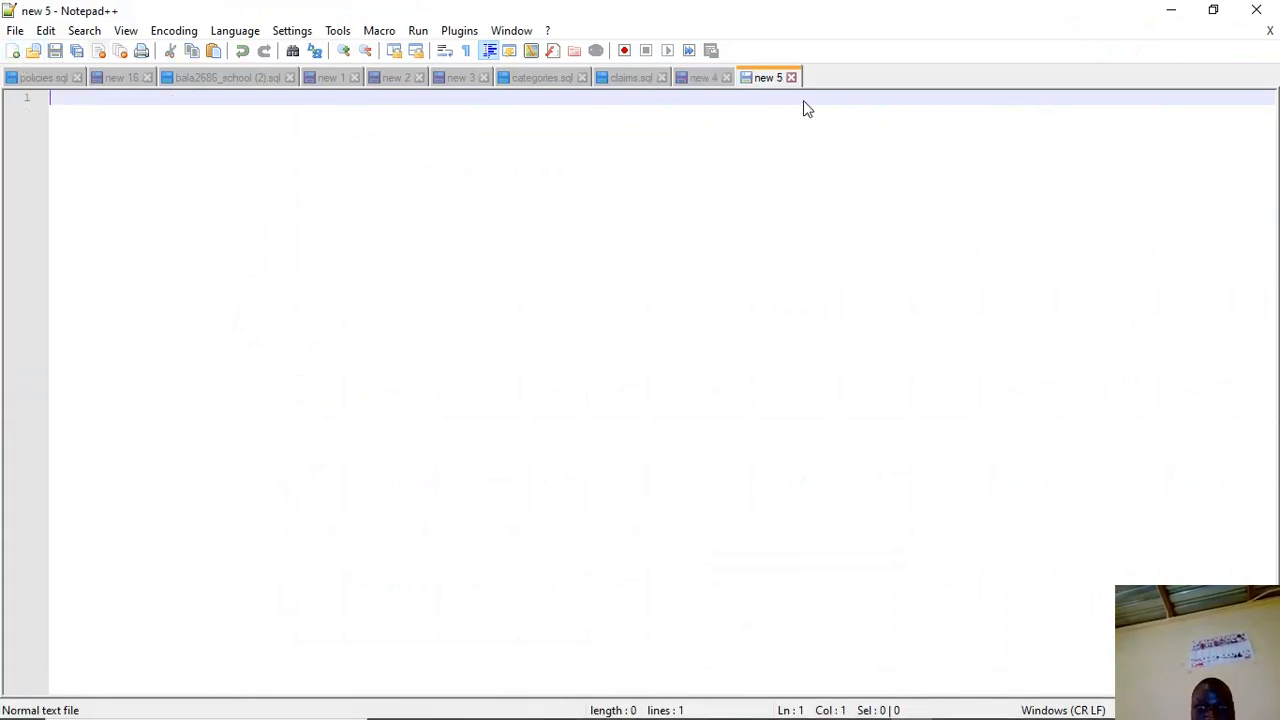
{"action": "left_click", "coordinate": [1210, 9]}
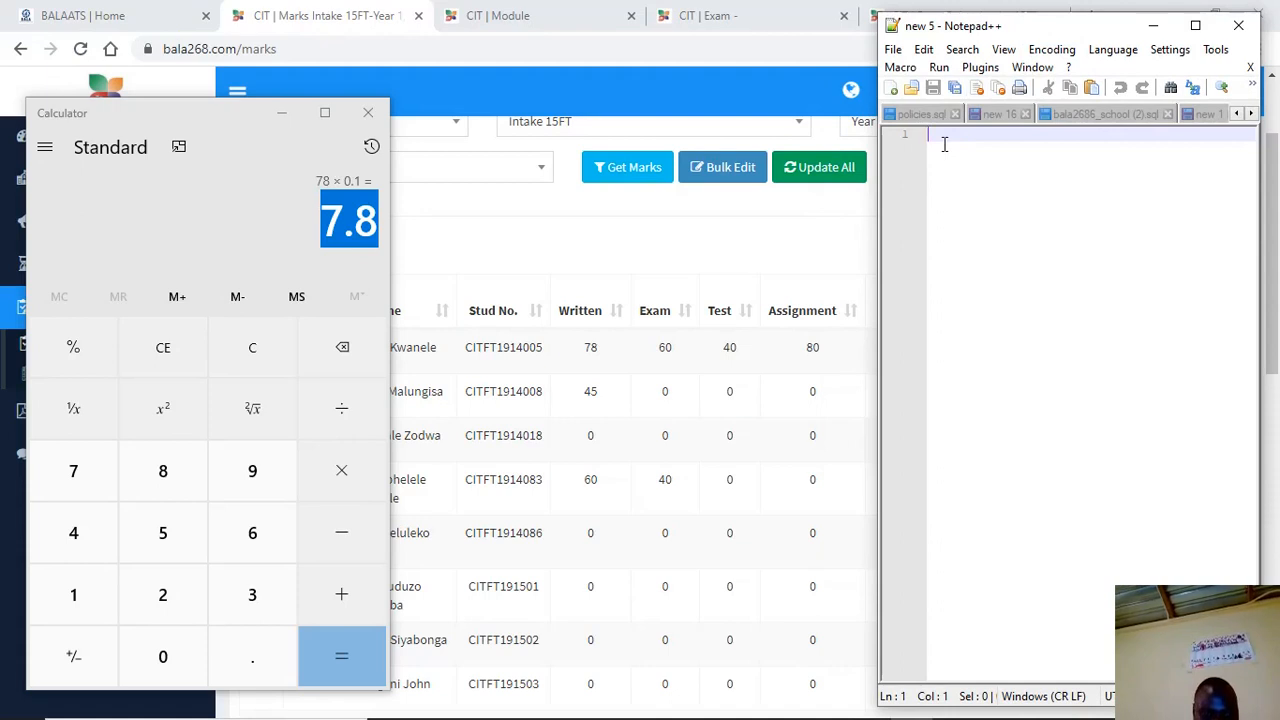
{"action": "type", "text": "7.8"}
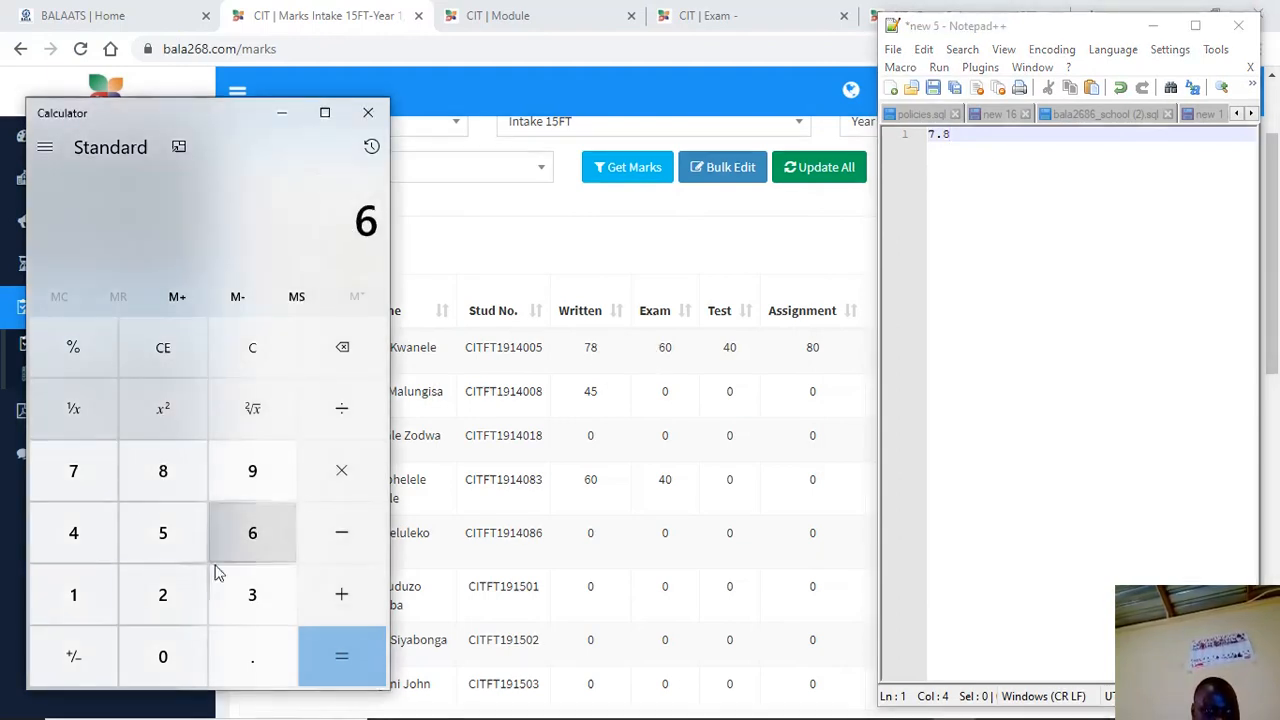
Compute 60 × 0.6 = 36 and start a new line for it in the notes
{"action": "left_click", "coordinate": [148, 645]}
{"action": "left_click", "coordinate": [236, 662]}
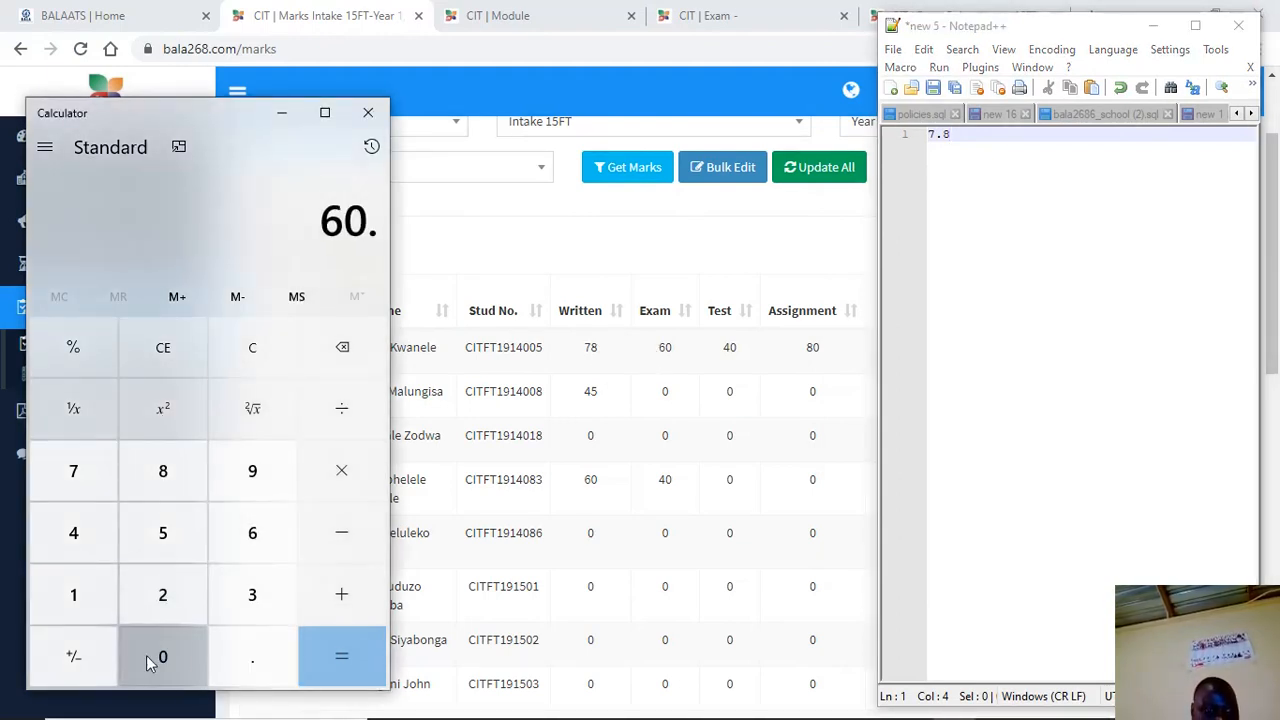
{"action": "left_click", "coordinate": [250, 555]}
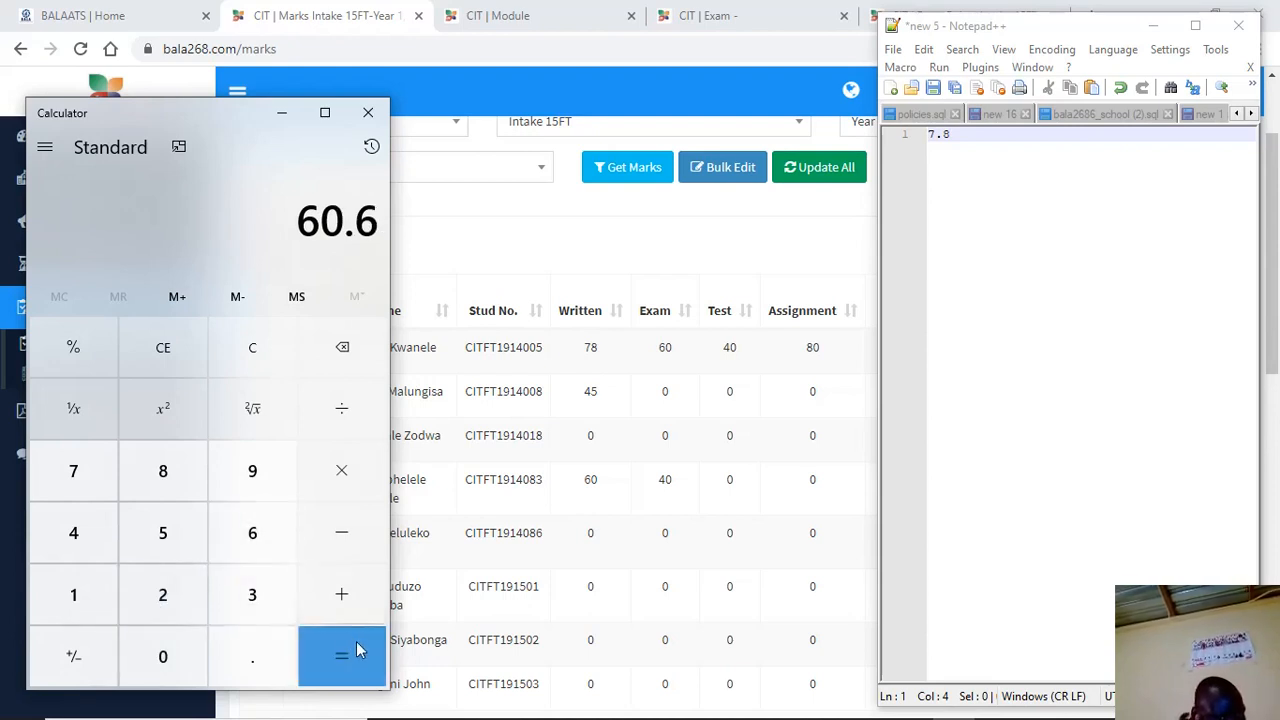
{"action": "left_click", "coordinate": [349, 348]}
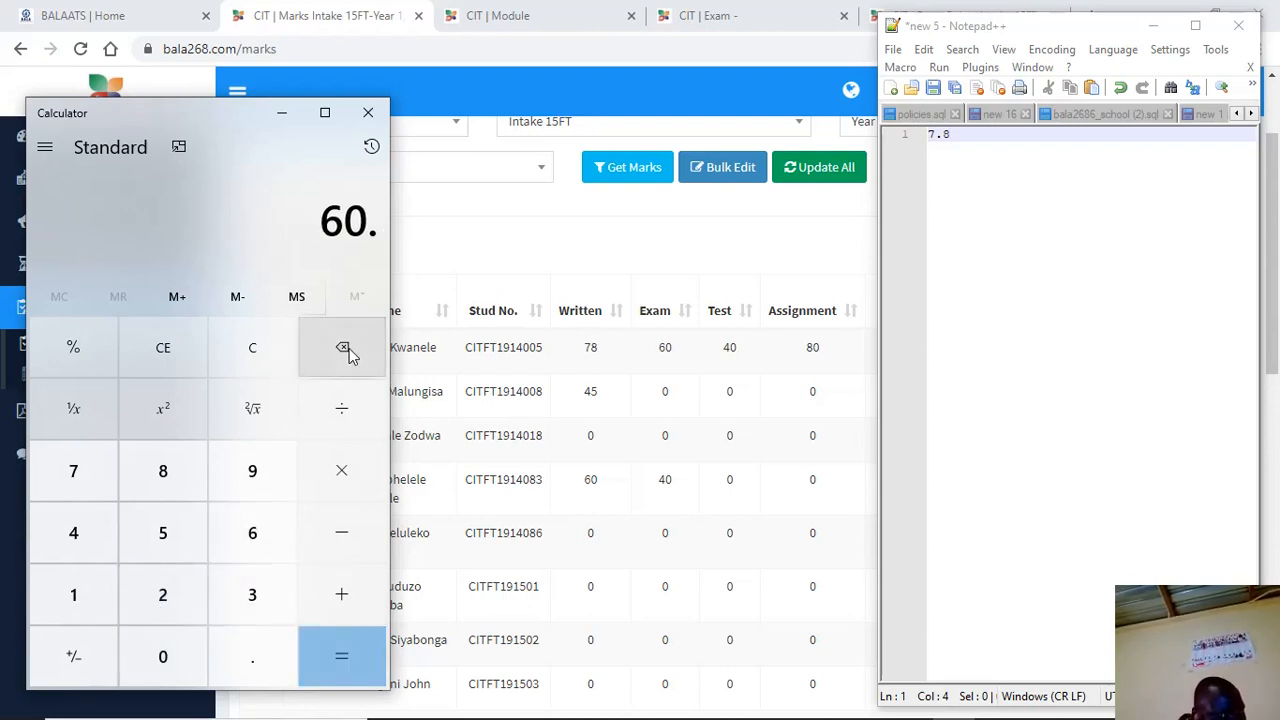
{"action": "left_click", "coordinate": [349, 348]}
{"action": "left_click", "coordinate": [338, 470]}
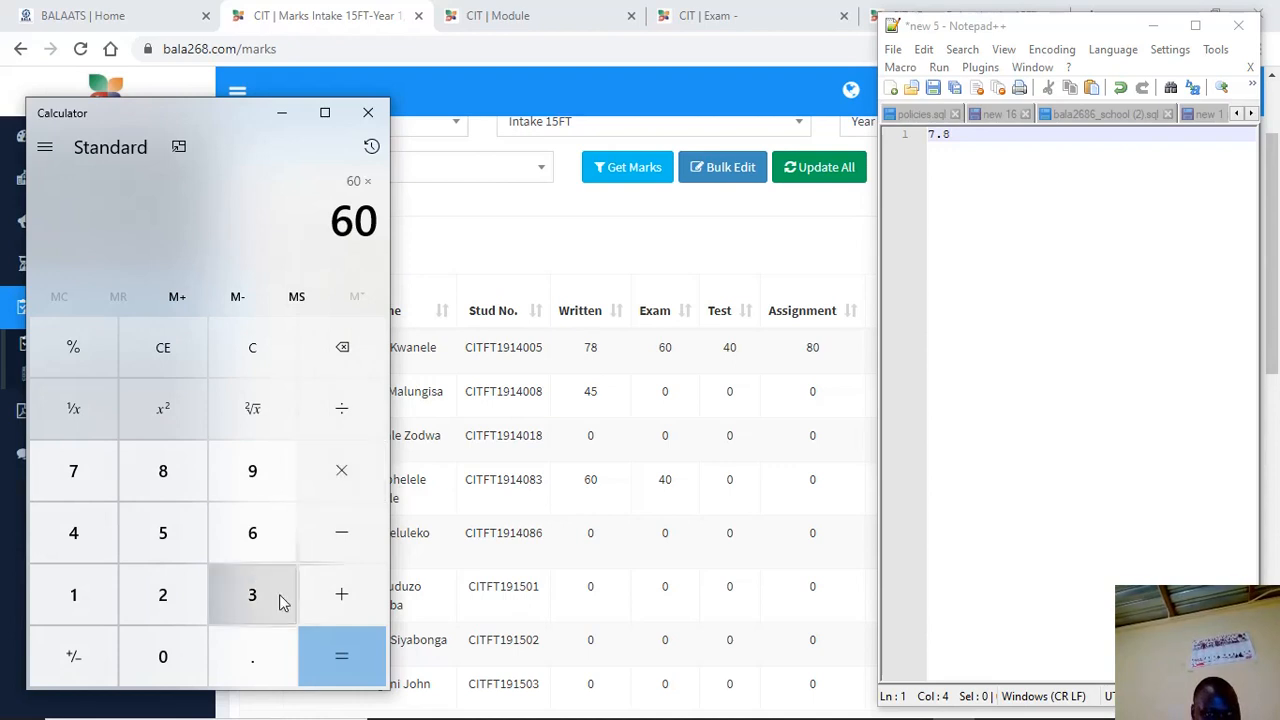
{"action": "left_click", "coordinate": [270, 660]}
{"action": "left_click", "coordinate": [252, 540]}
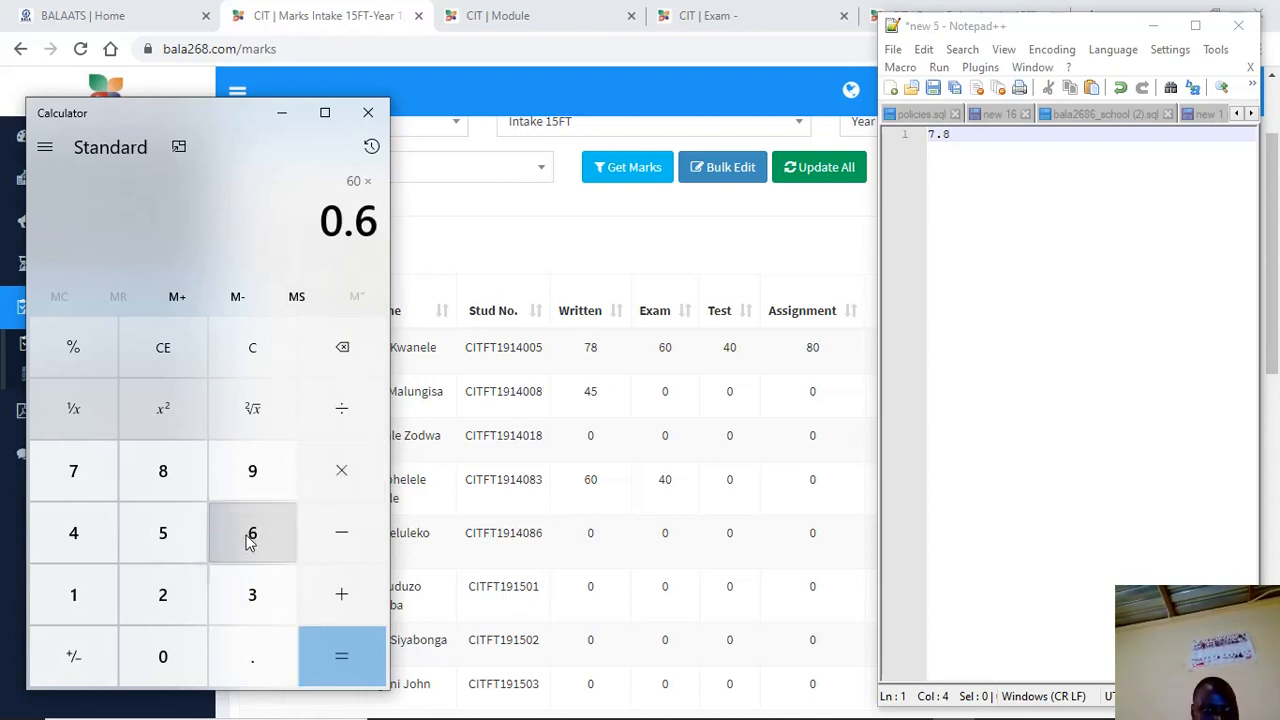
{"action": "left_click", "coordinate": [344, 658]}
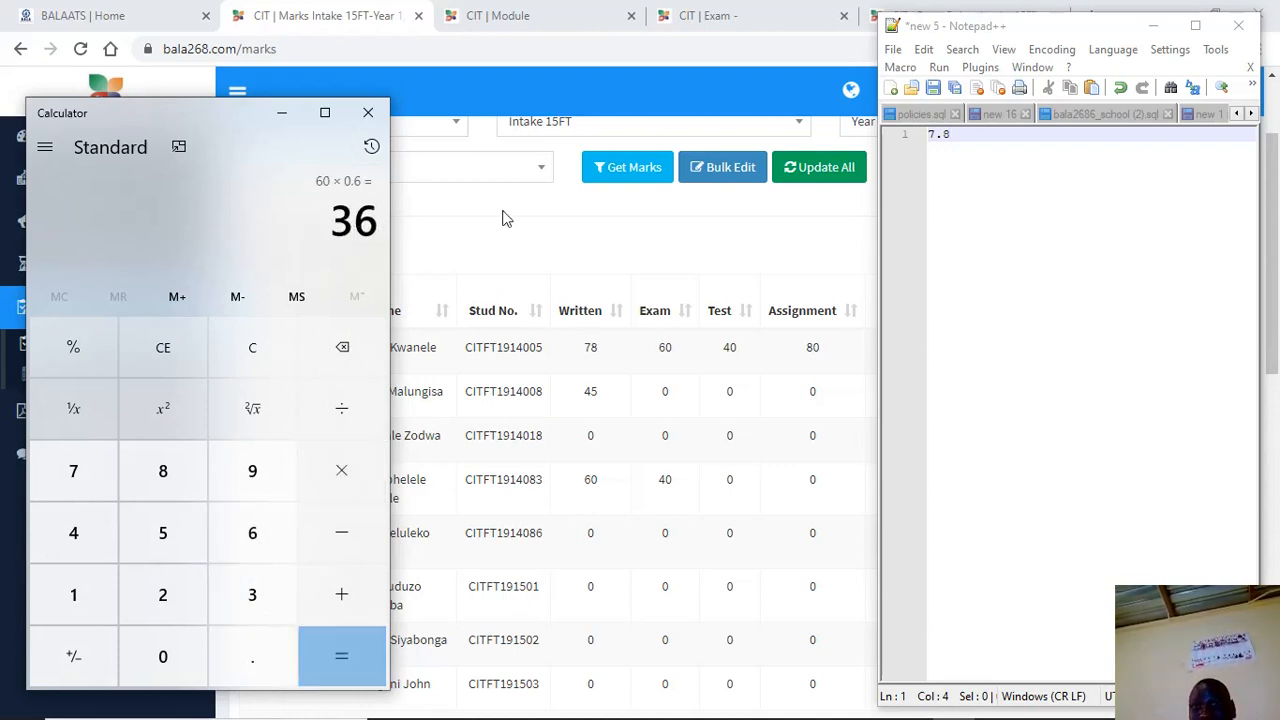
{"action": "left_click", "coordinate": [961, 136]}
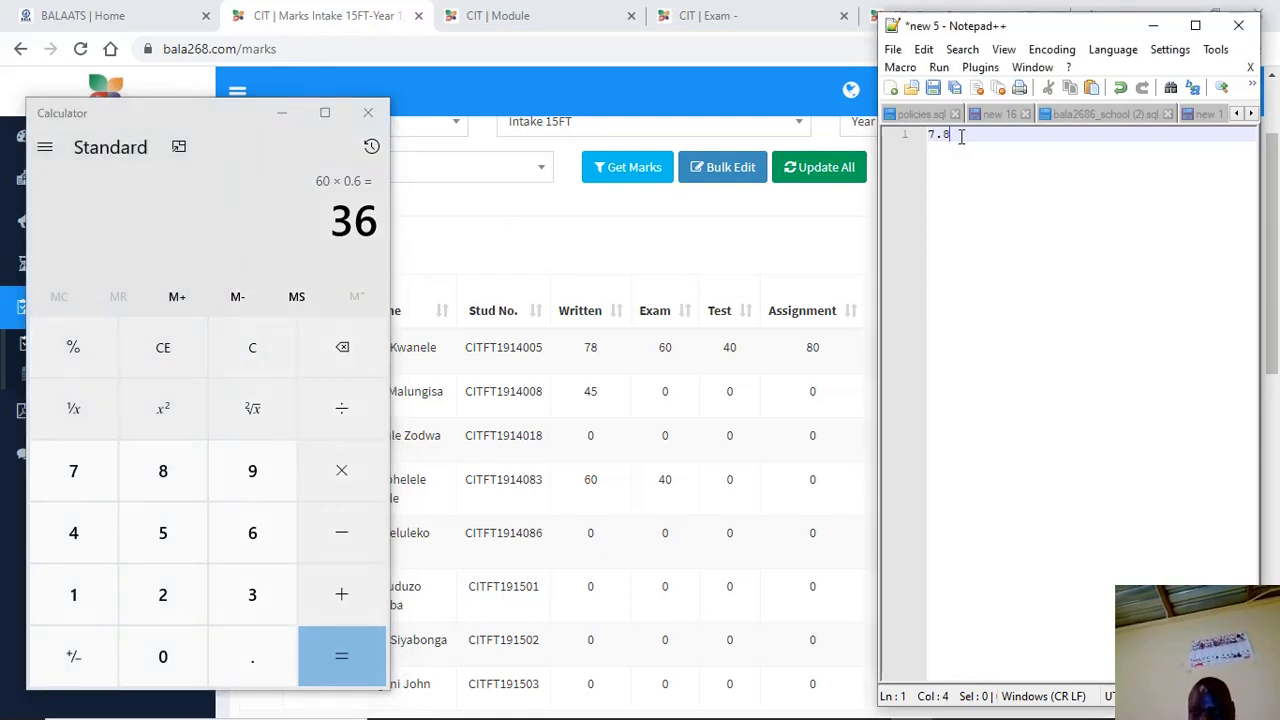
{"action": "key", "text": "Return"}
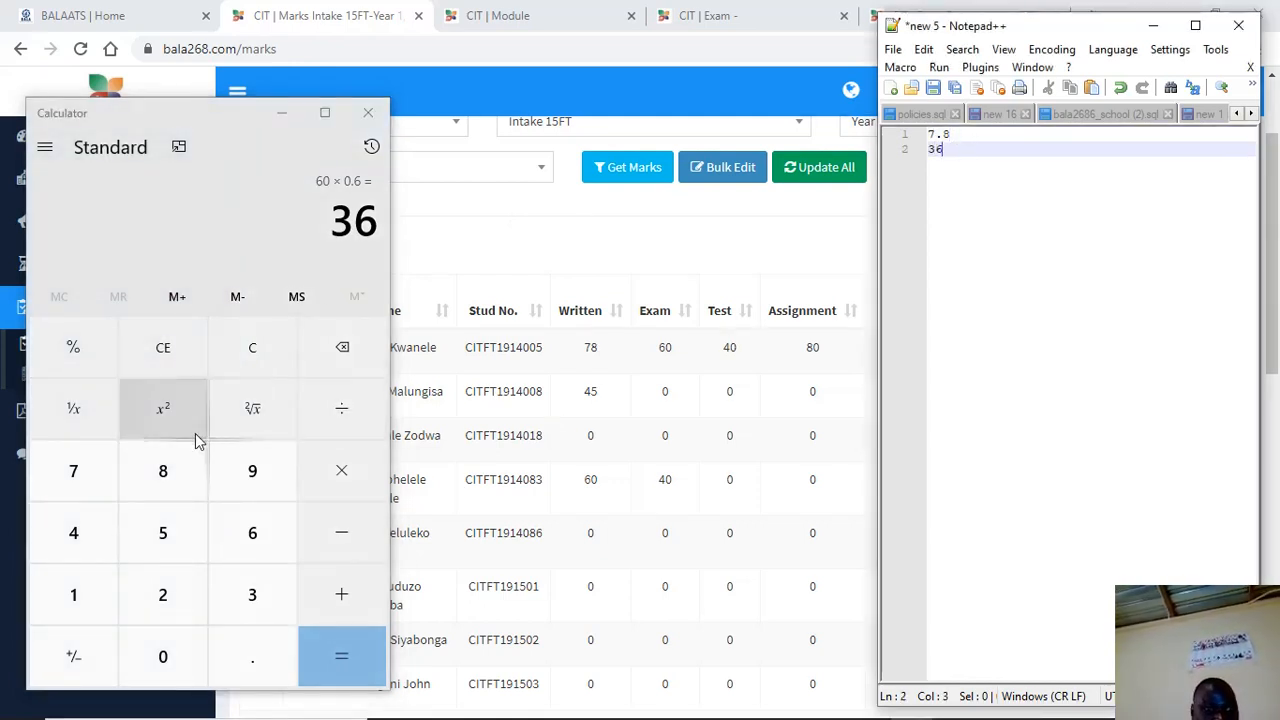
Compute 40 × 0.2 = 8 and add 8 on a new line of the notes
{"action": "left_click", "coordinate": [79, 538]}
{"action": "left_click", "coordinate": [163, 662]}
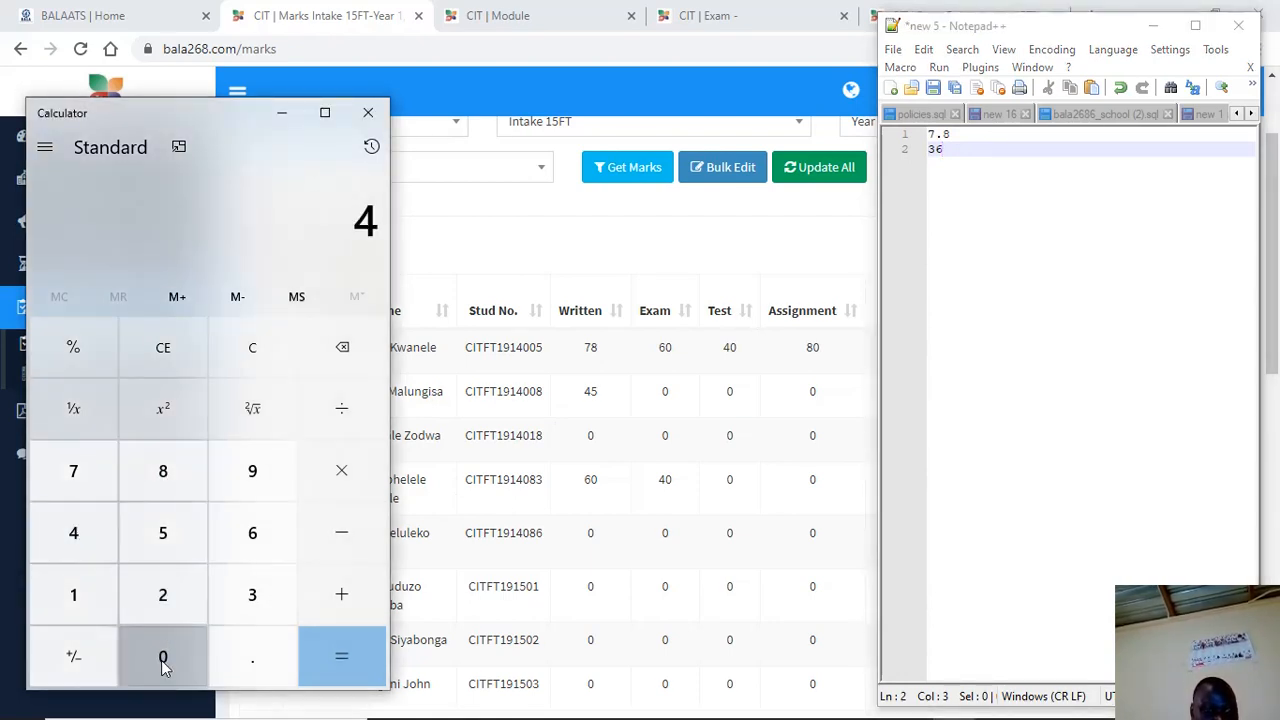
{"action": "left_click", "coordinate": [344, 477]}
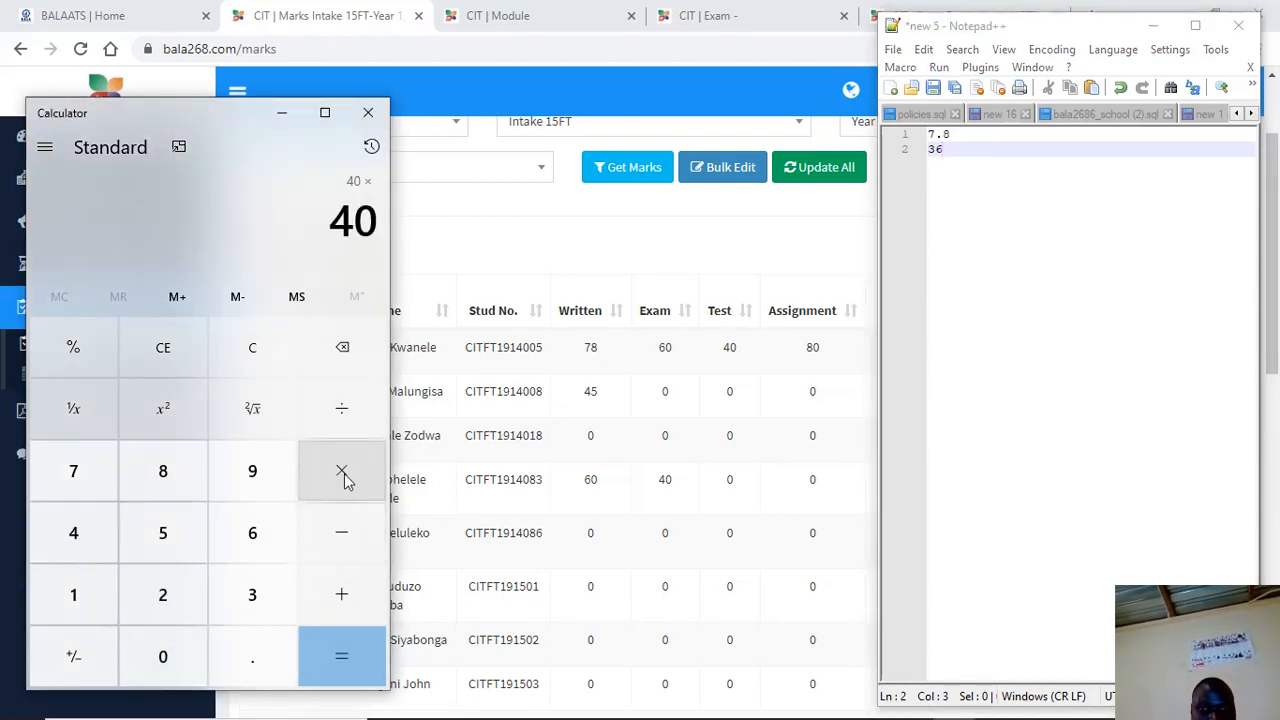
{"action": "left_click", "coordinate": [230, 660]}
{"action": "left_click", "coordinate": [174, 578]}
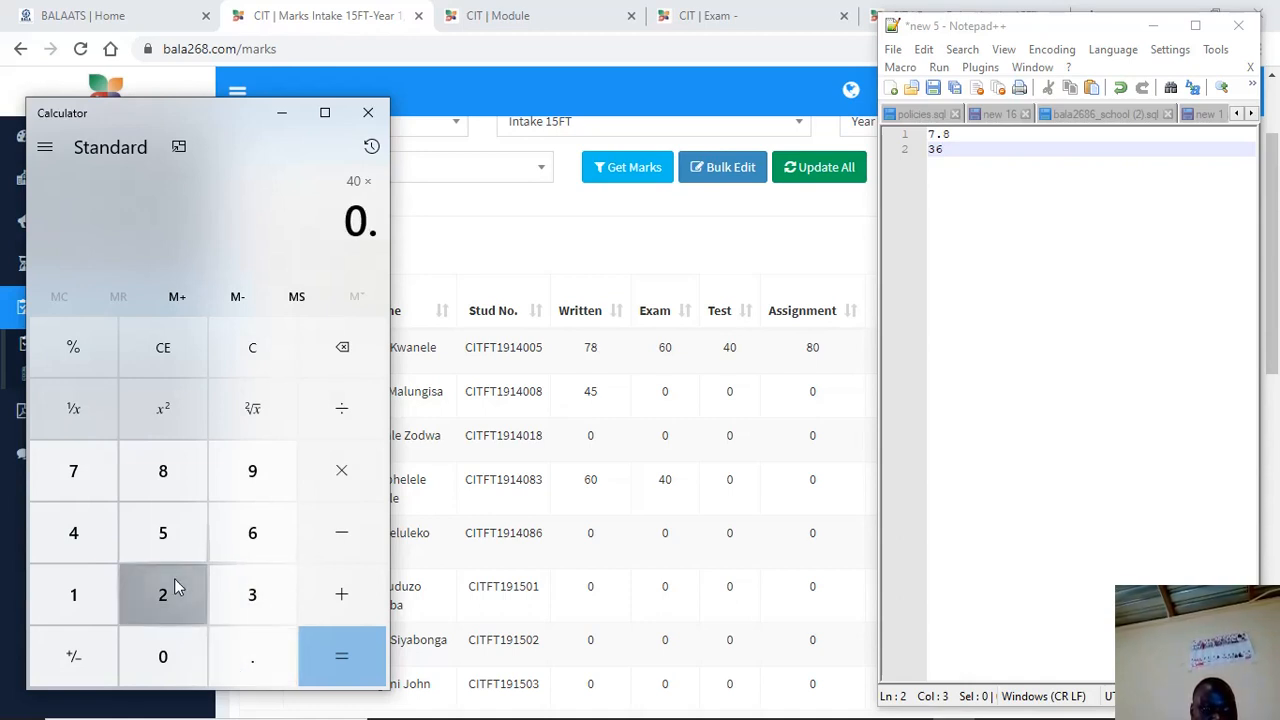
{"action": "left_click", "coordinate": [308, 647]}
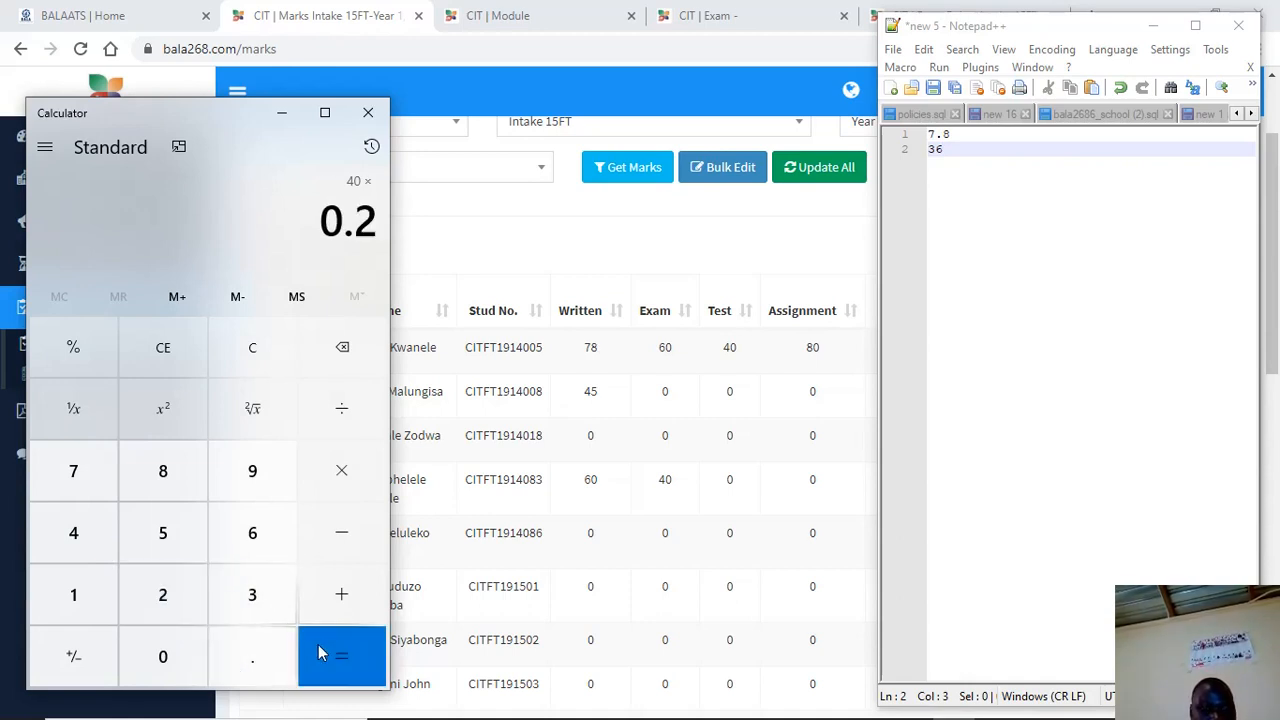
{"action": "left_click", "coordinate": [958, 153]}
{"action": "key", "text": "Return"}
{"action": "type", "text": "8"}
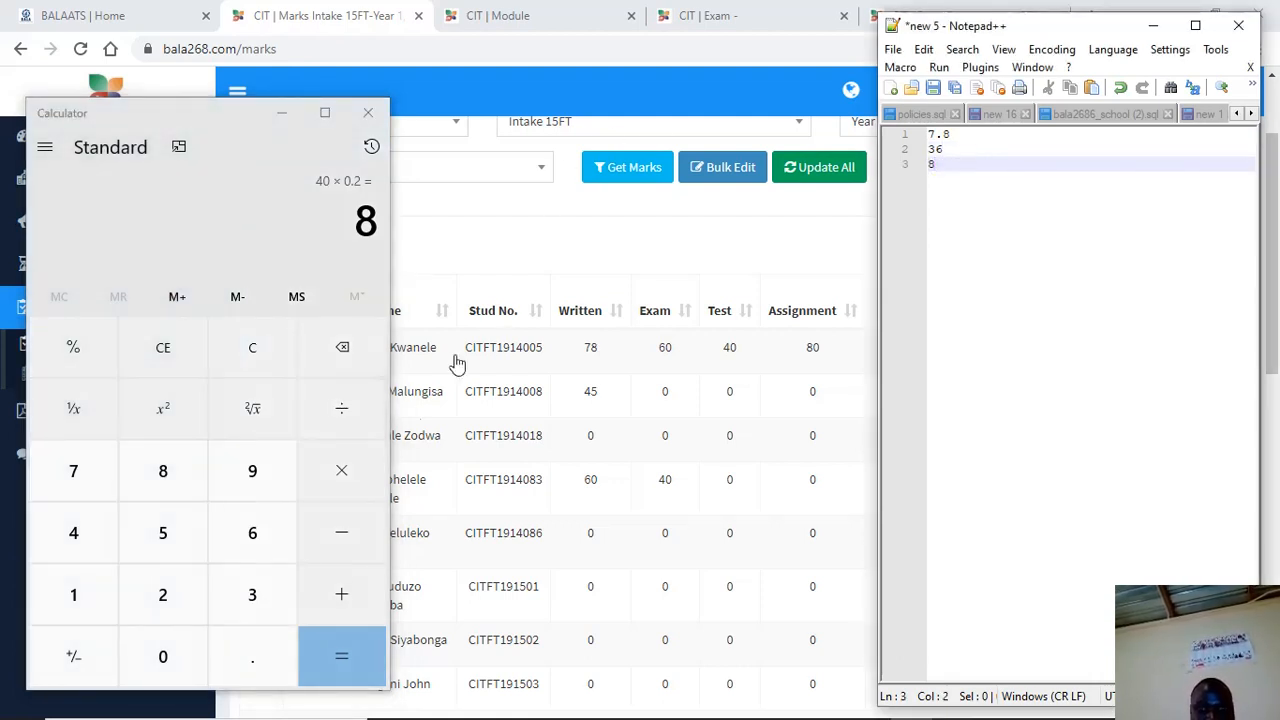
Compute 80 × 0.1 = 8, add it on a new line, and begin summing with 8
{"action": "left_click", "coordinate": [163, 488]}
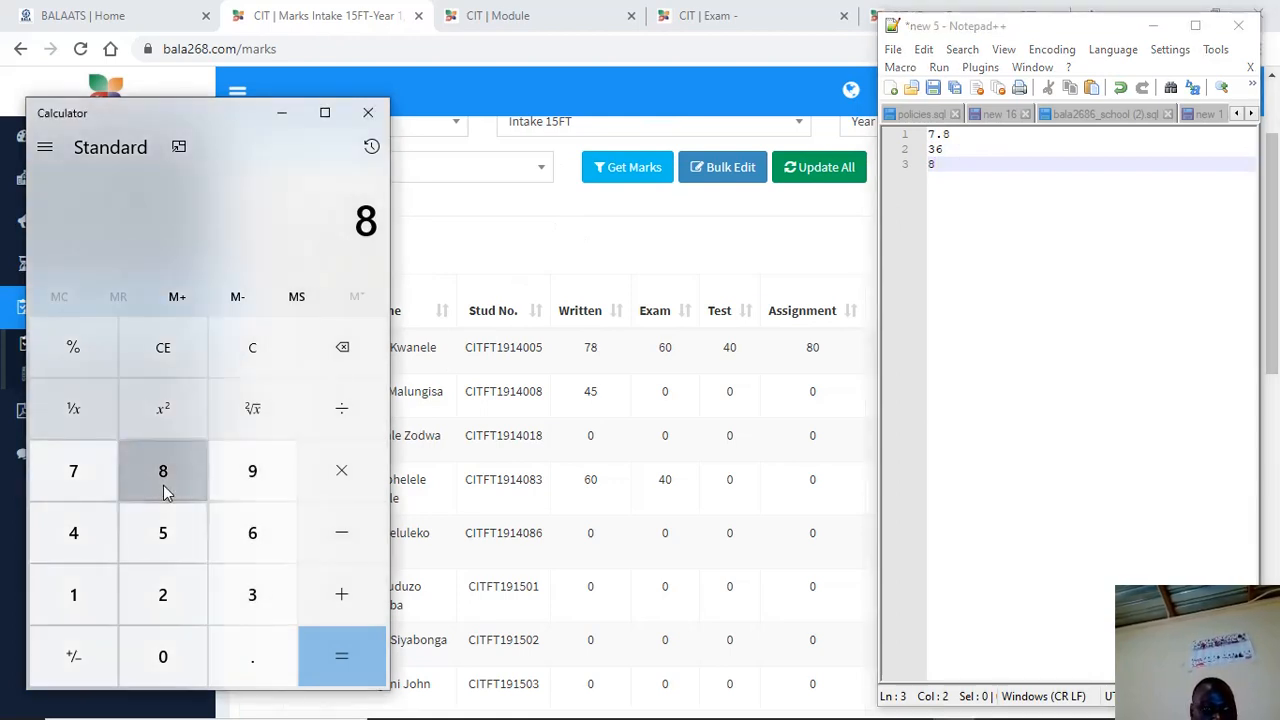
{"action": "left_click", "coordinate": [163, 656]}
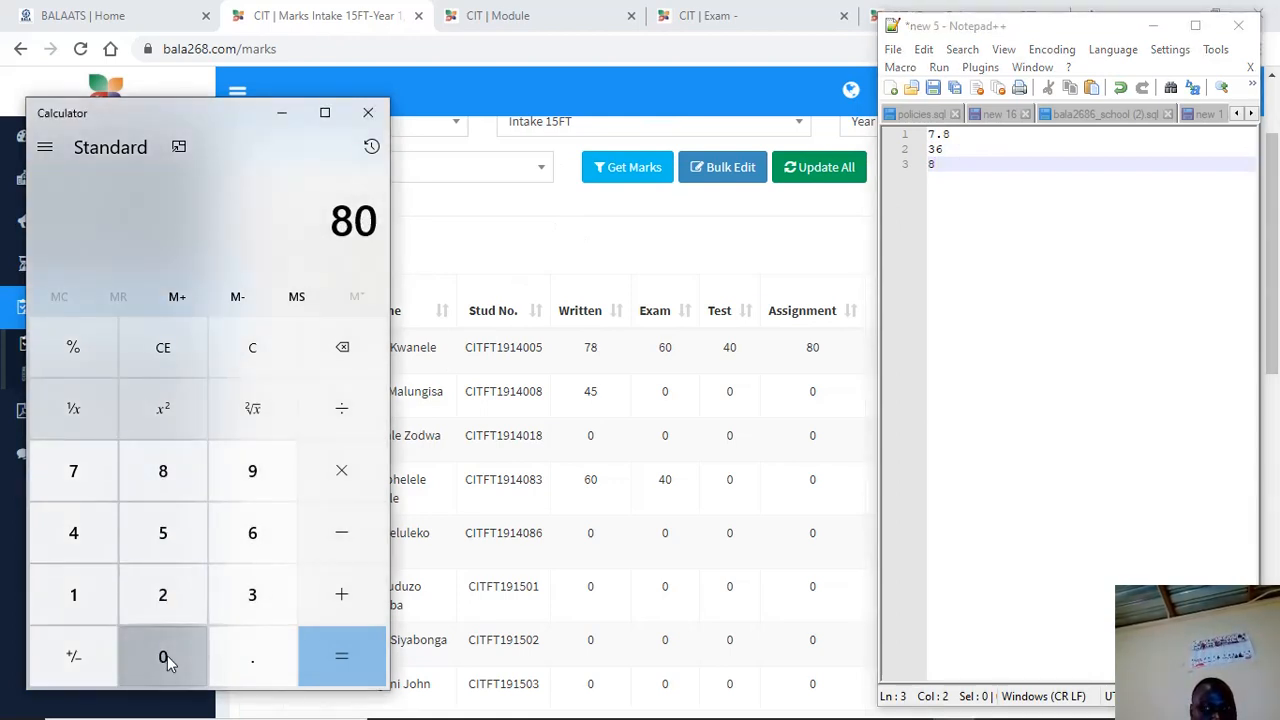
{"action": "left_click", "coordinate": [341, 485]}
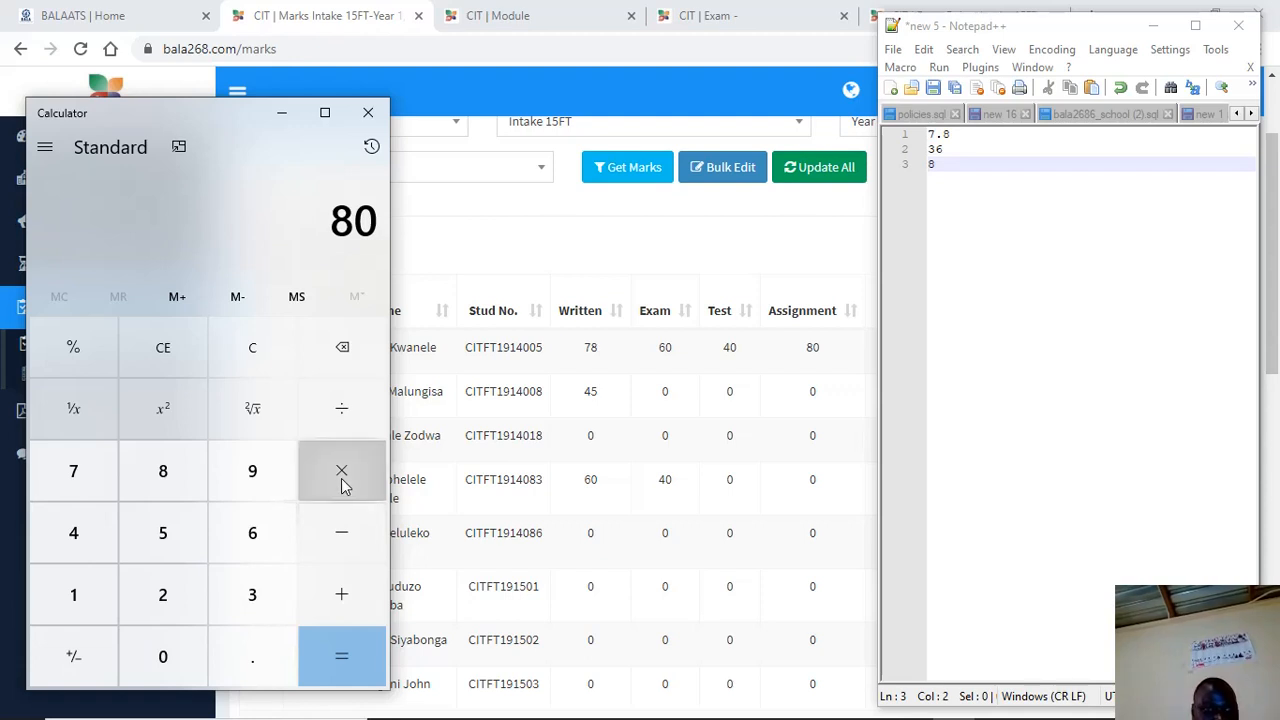
{"action": "left_click", "coordinate": [262, 656]}
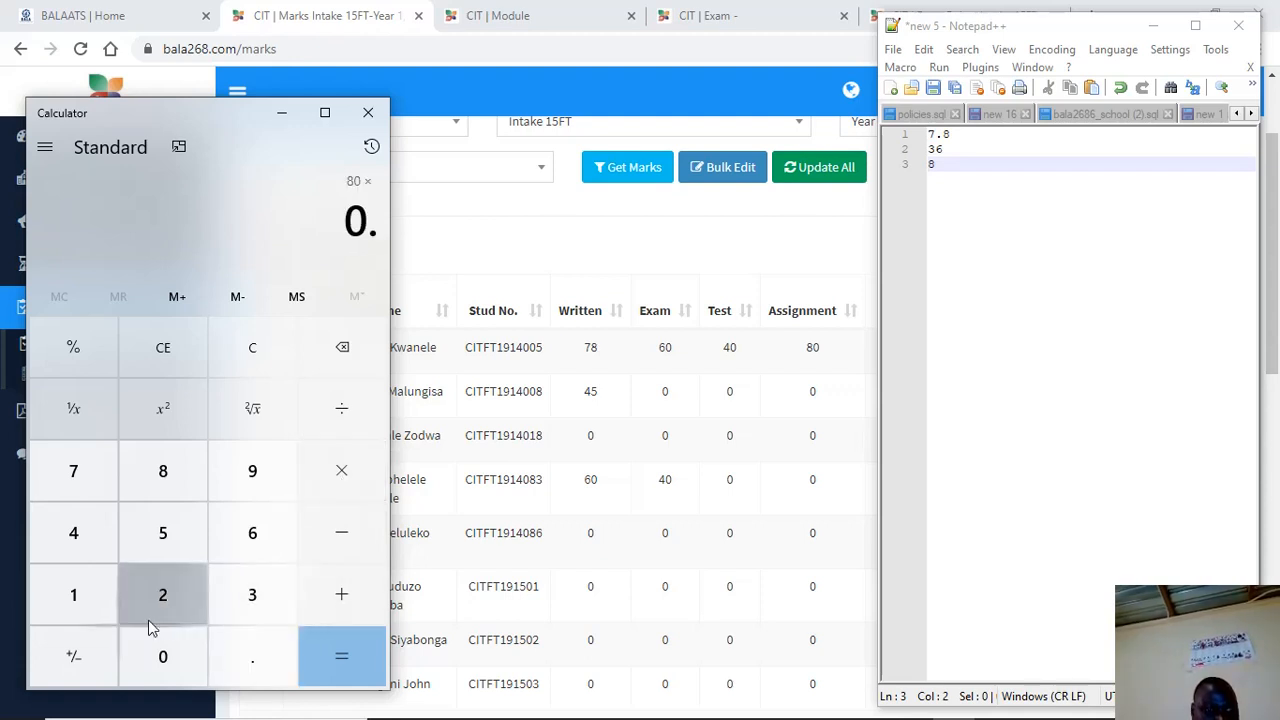
{"action": "left_click", "coordinate": [107, 608]}
{"action": "left_click", "coordinate": [318, 653]}
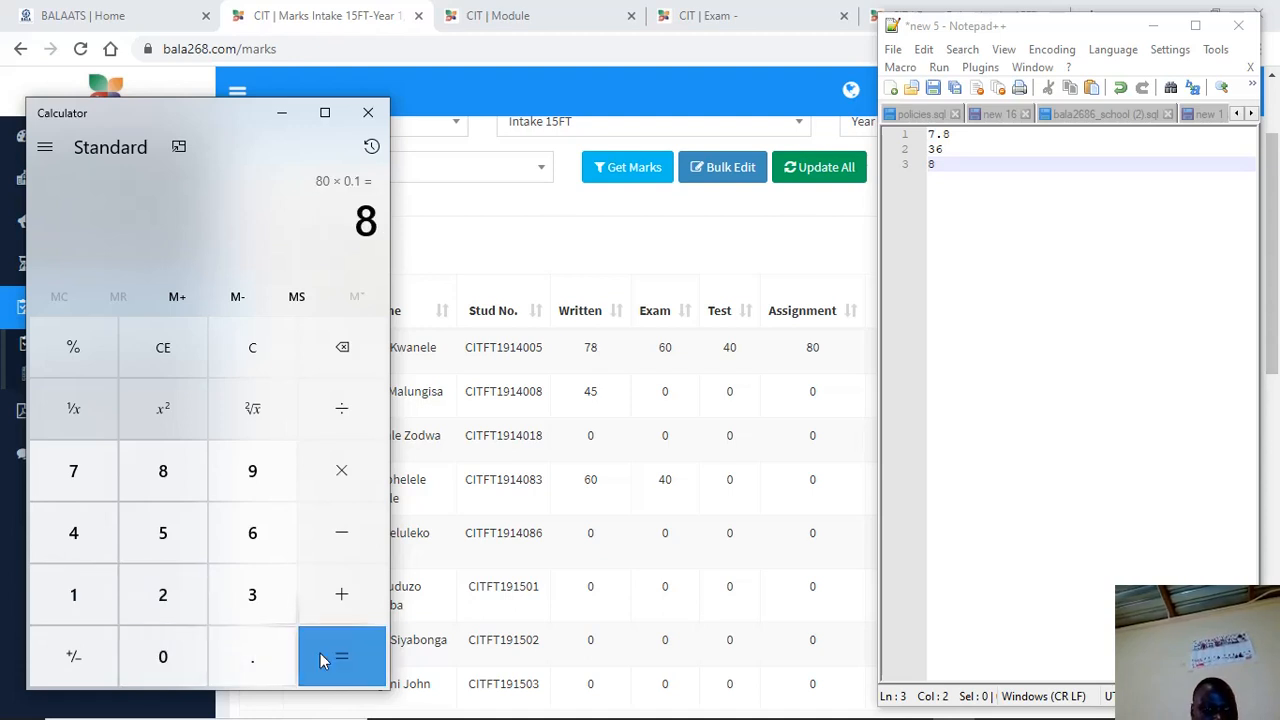
{"action": "left_click", "coordinate": [968, 185]}
{"action": "key", "text": "Return"}
{"action": "type", "text": "8"}
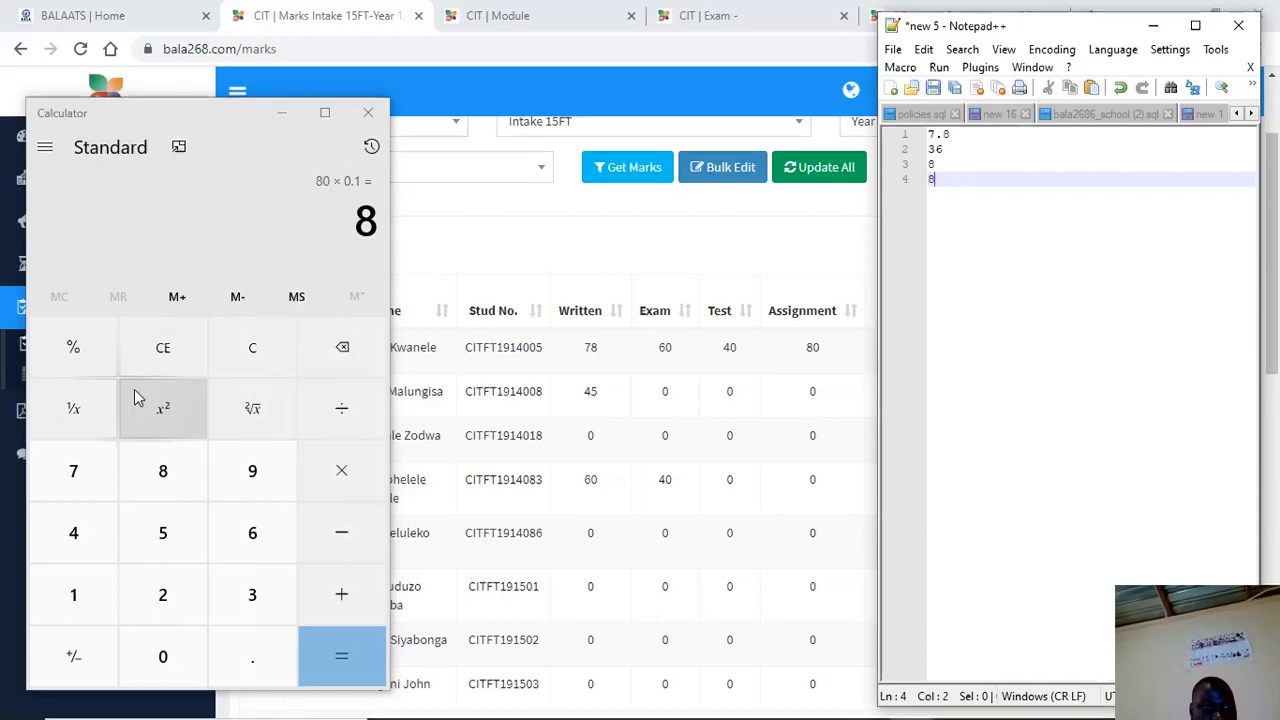
{"action": "left_click", "coordinate": [342, 597]}
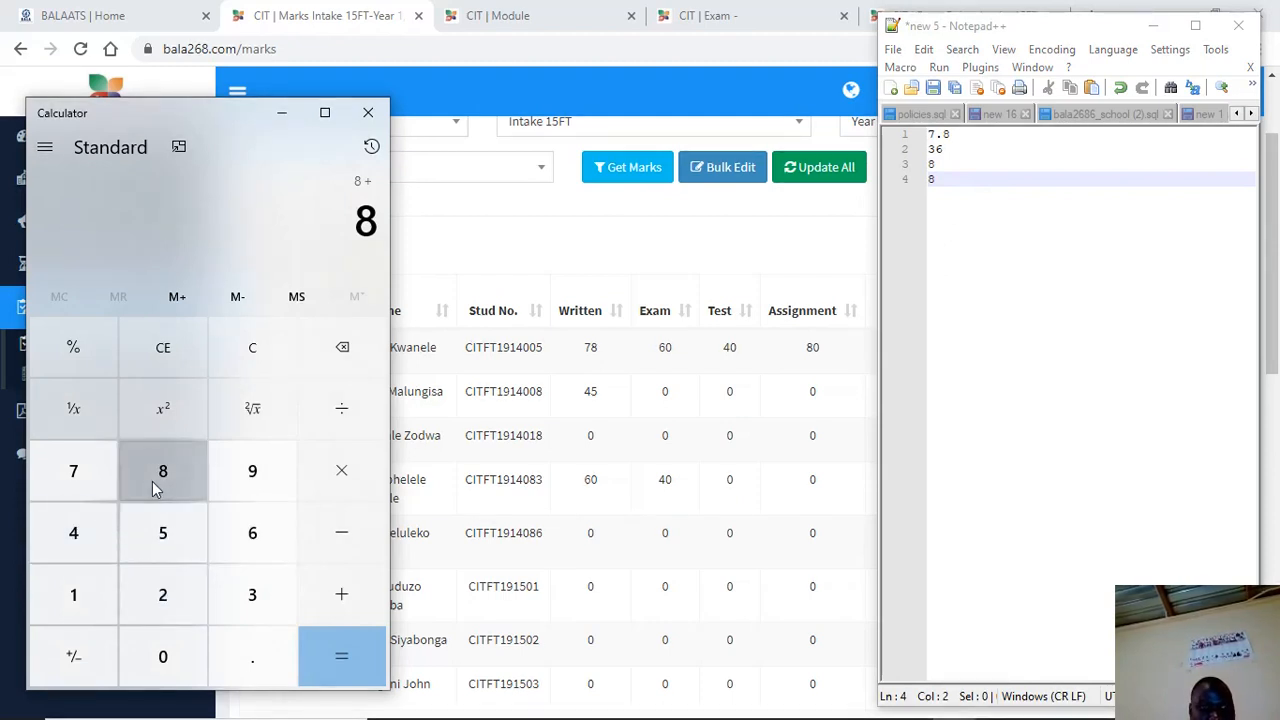
Add 8 + 36 + 7.8 to reach 59.8 in Calculator, then bring the marks table forward
{"action": "left_click", "coordinate": [347, 596]}
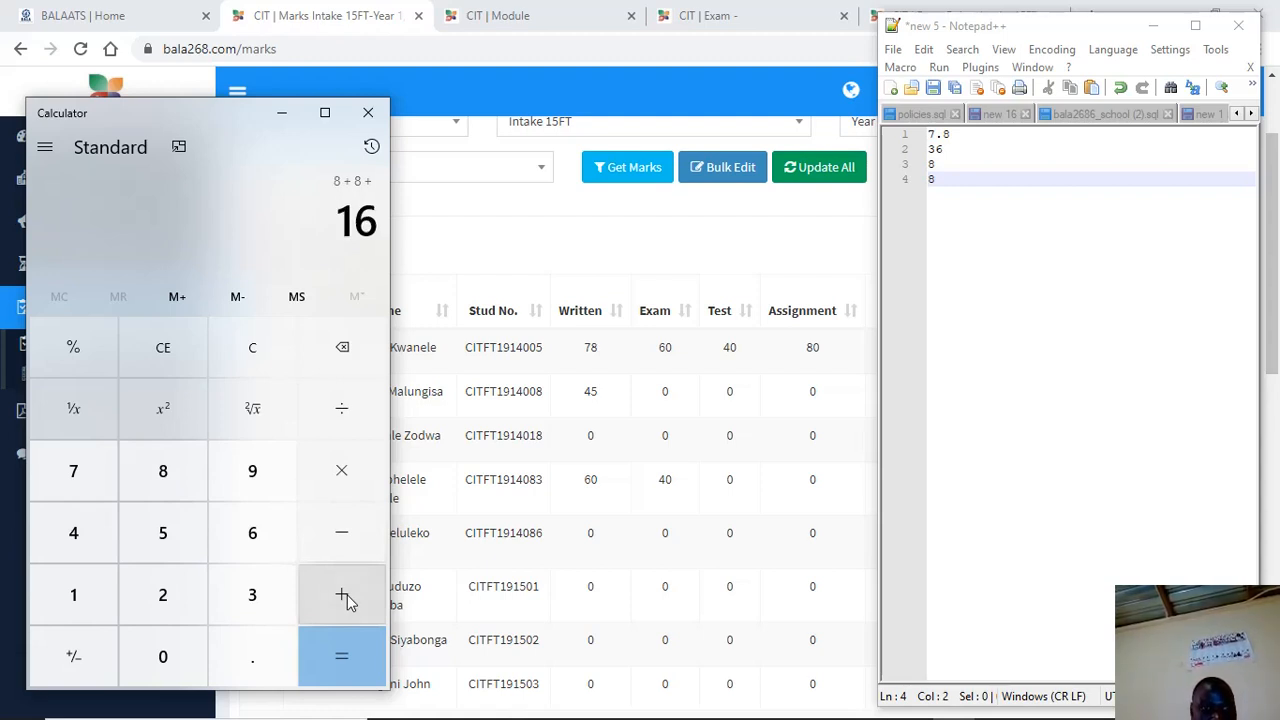
{"action": "left_click", "coordinate": [252, 588]}
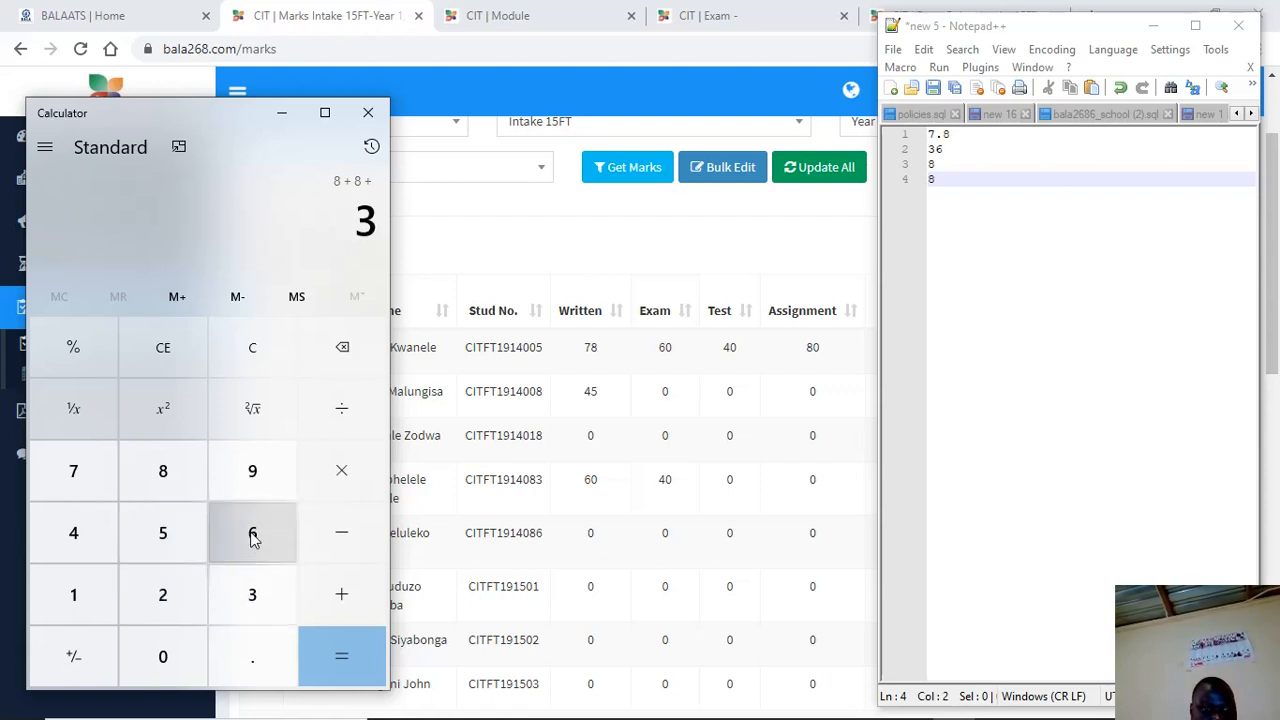
{"action": "left_click", "coordinate": [251, 533]}
{"action": "left_click", "coordinate": [348, 598]}
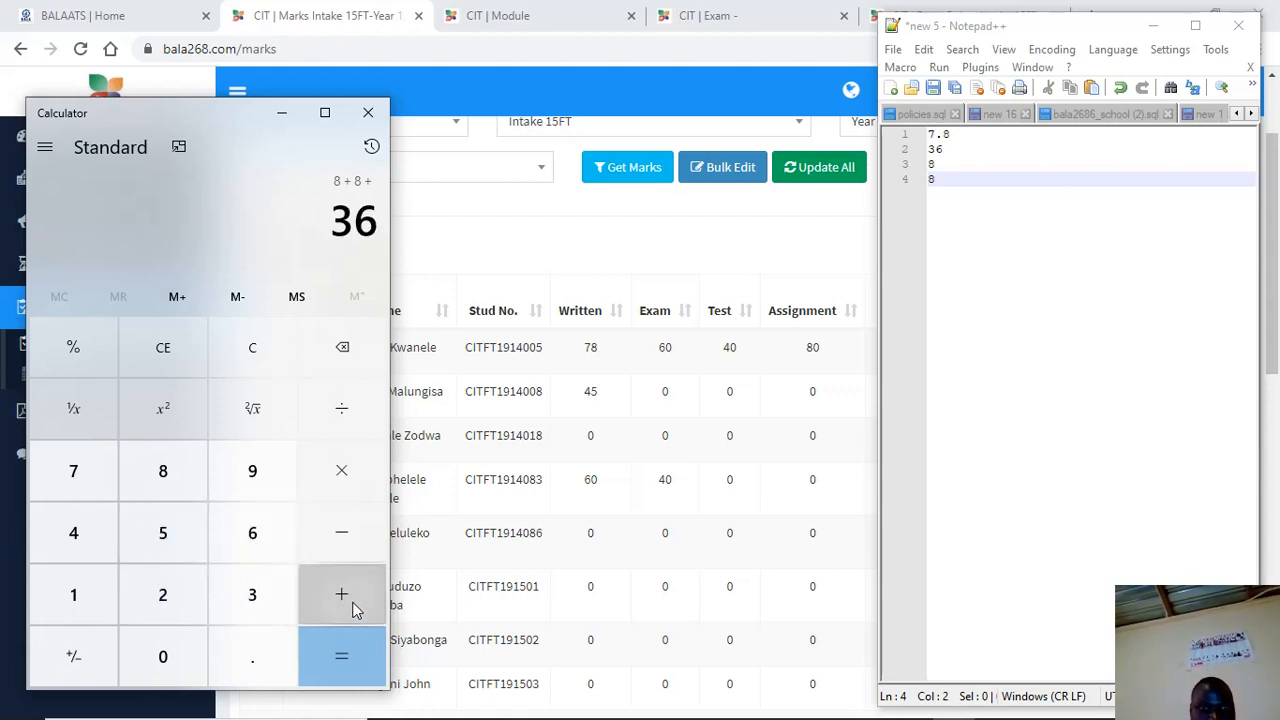
{"action": "left_click", "coordinate": [86, 472]}
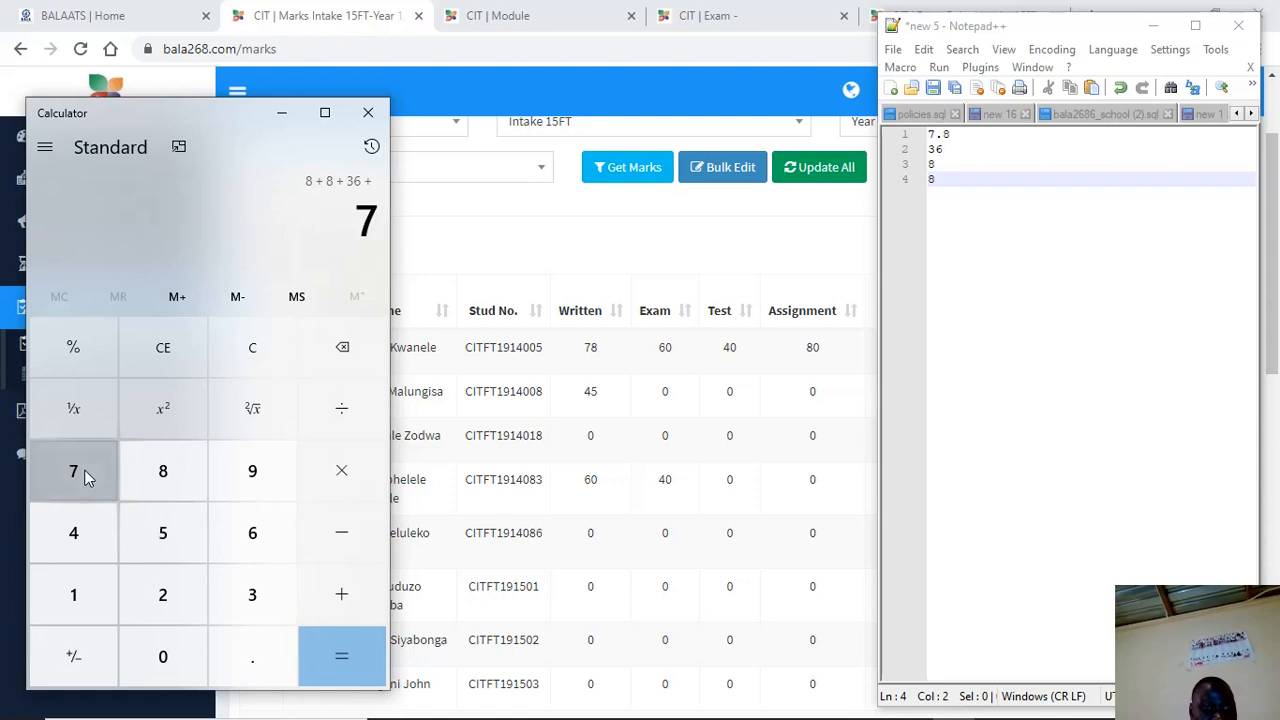
{"action": "left_click", "coordinate": [250, 664]}
{"action": "left_click", "coordinate": [160, 472]}
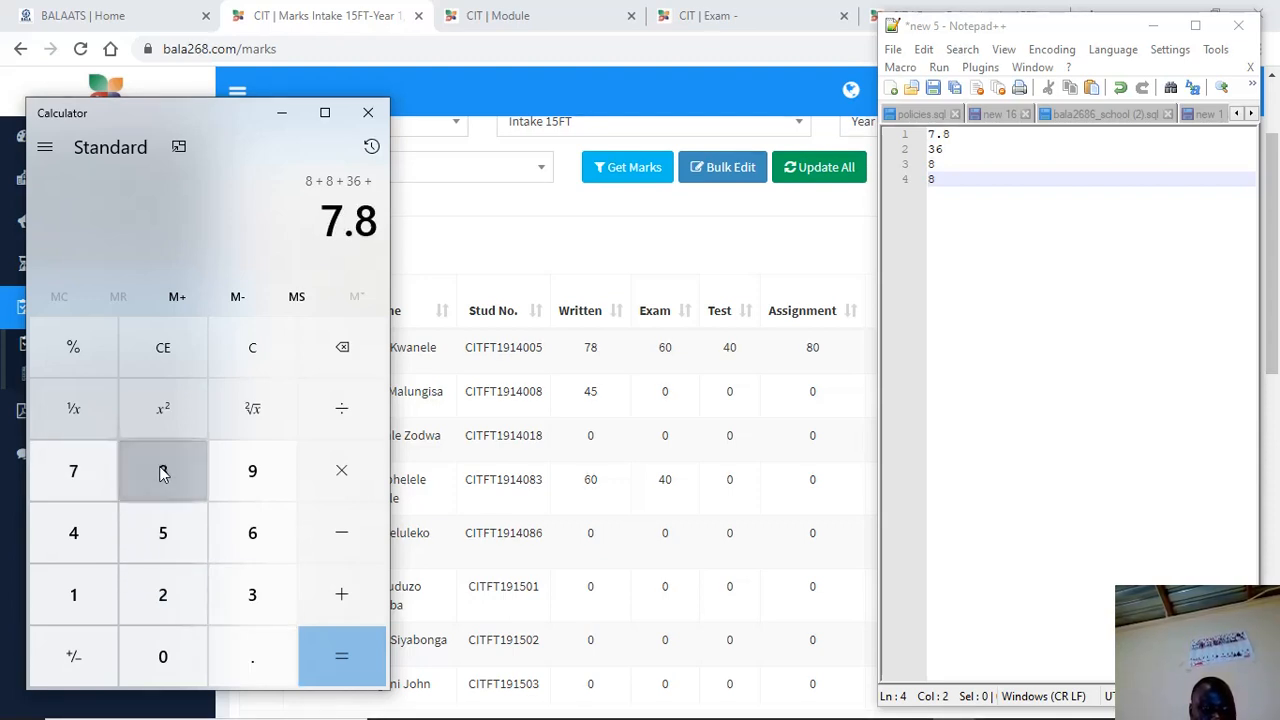
{"action": "left_click", "coordinate": [372, 650]}
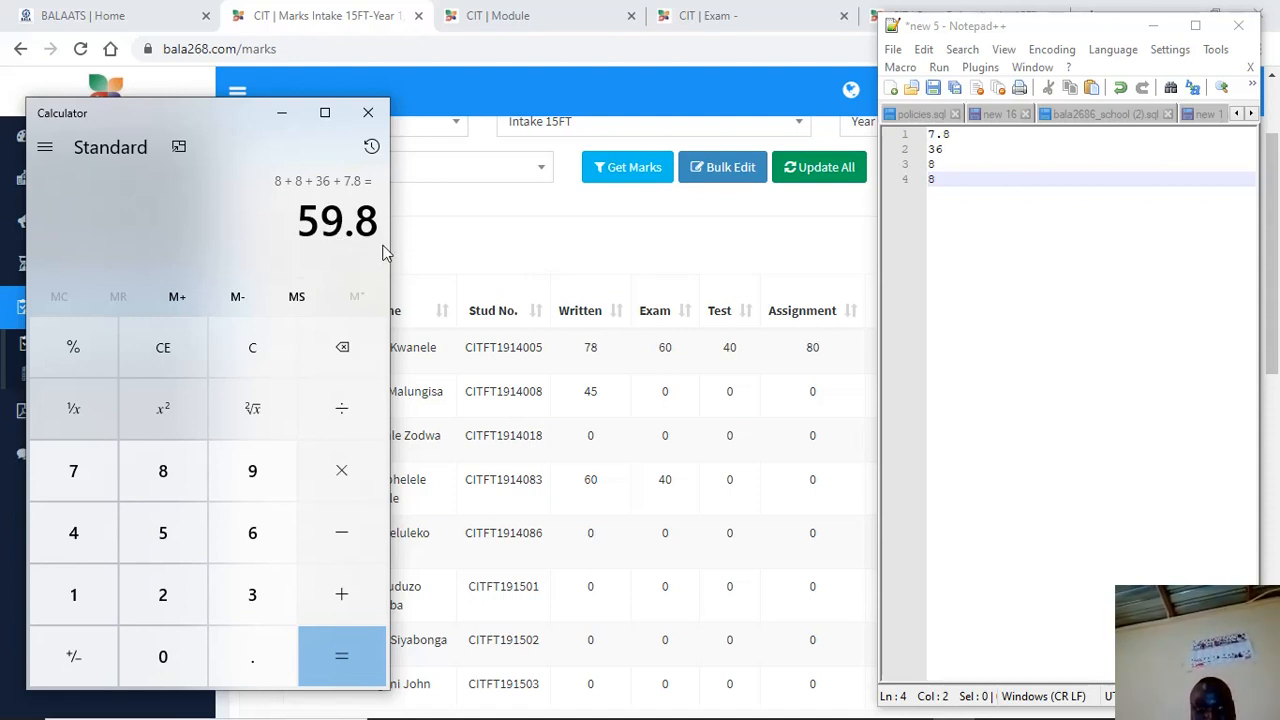
{"action": "left_click", "coordinate": [437, 243]}
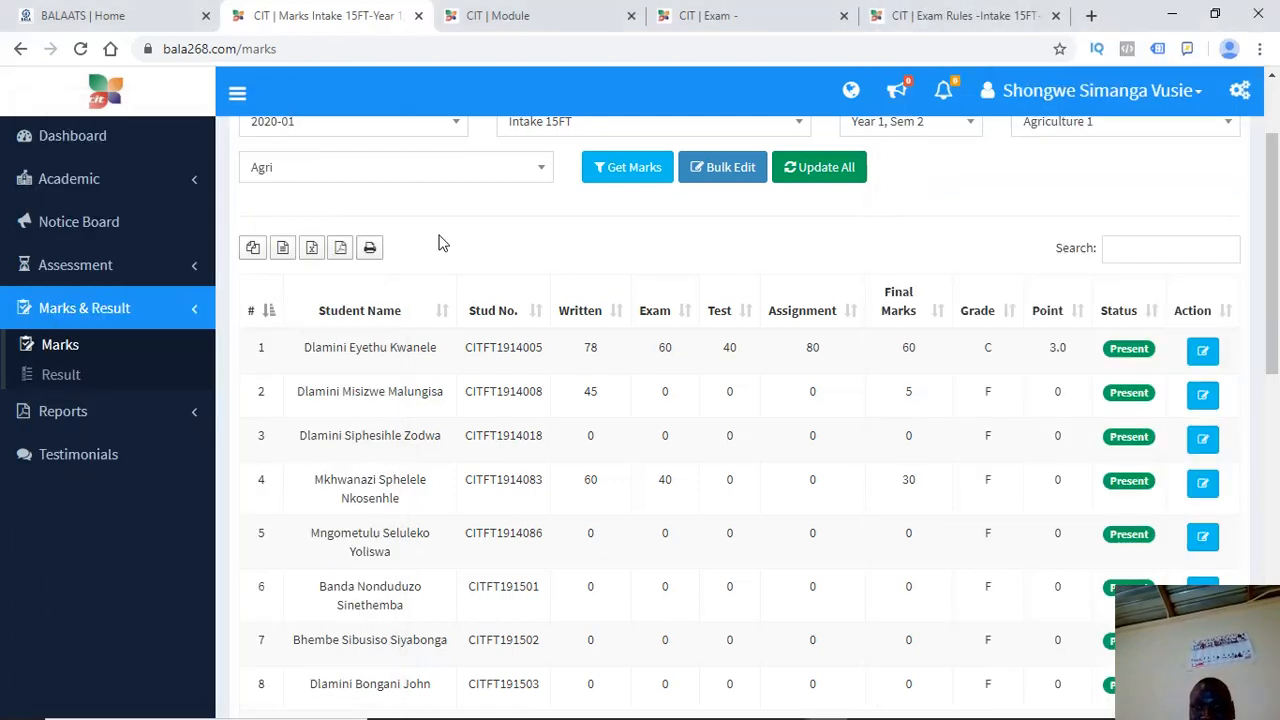
{"action": "double_click", "coordinate": [907, 347]}
{"action": "left_click_drag", "start_coordinate": [906, 353], "coordinate": [910, 343]}
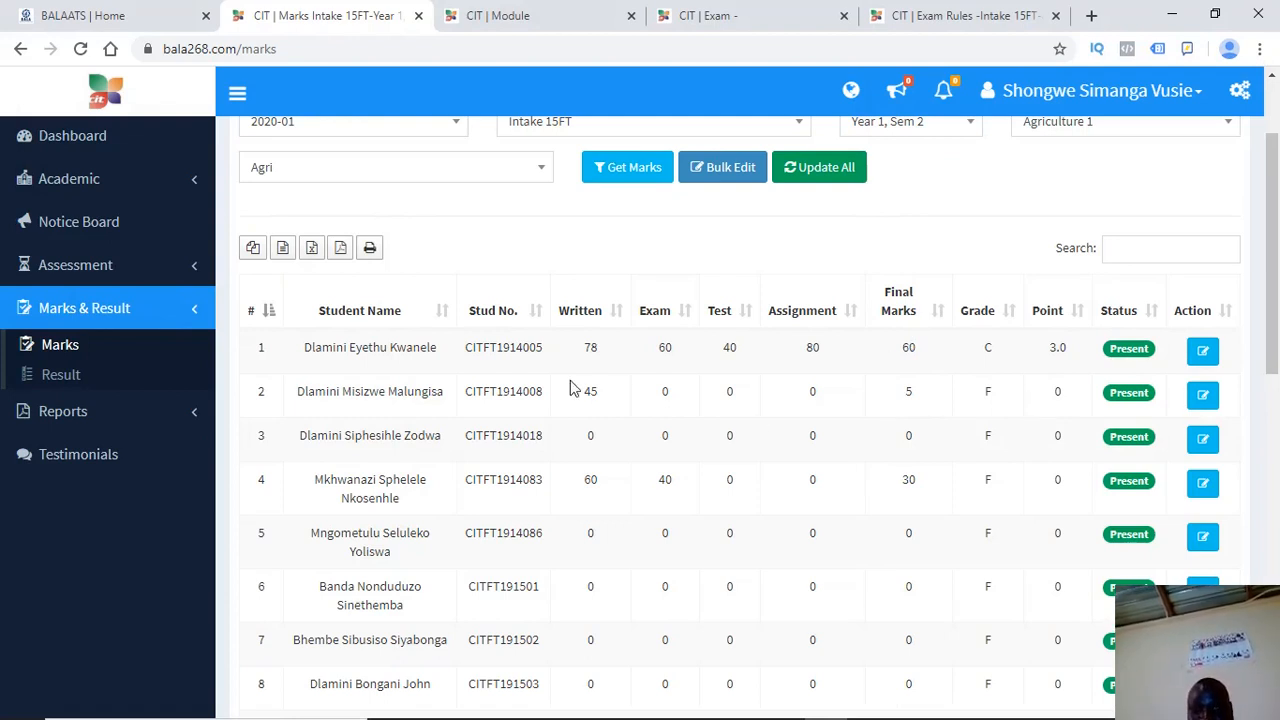
{"action": "left_click_drag", "start_coordinate": [598, 396], "coordinate": [573, 400]}
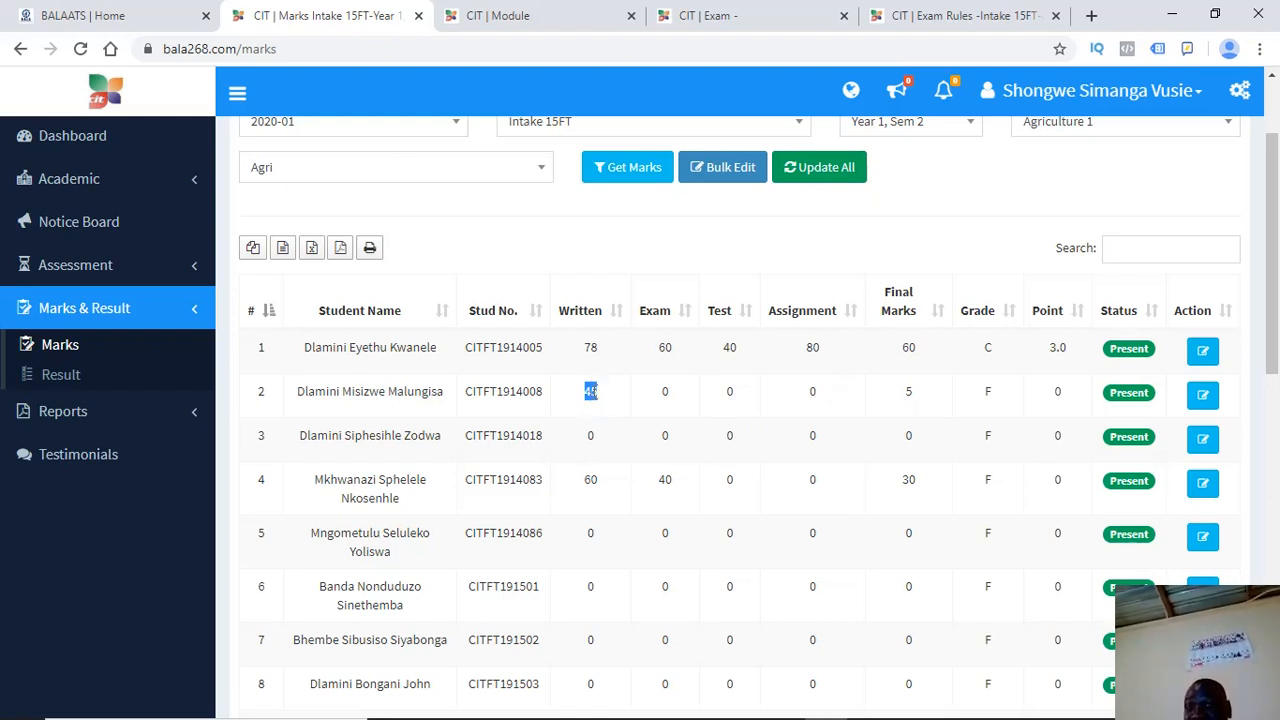
{"action": "left_click", "coordinate": [600, 400]}
{"action": "left_click_drag", "start_coordinate": [923, 400], "coordinate": [894, 400]}
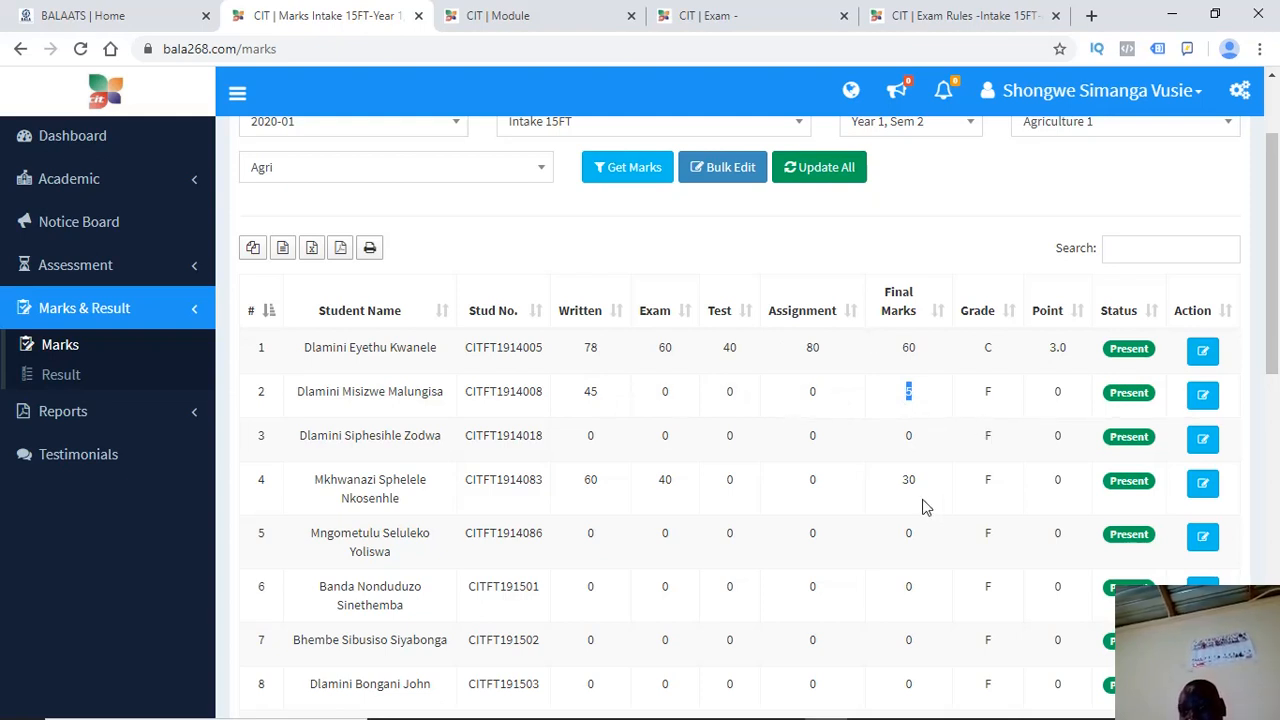
{"action": "left_click_drag", "start_coordinate": [994, 392], "coordinate": [960, 408]}
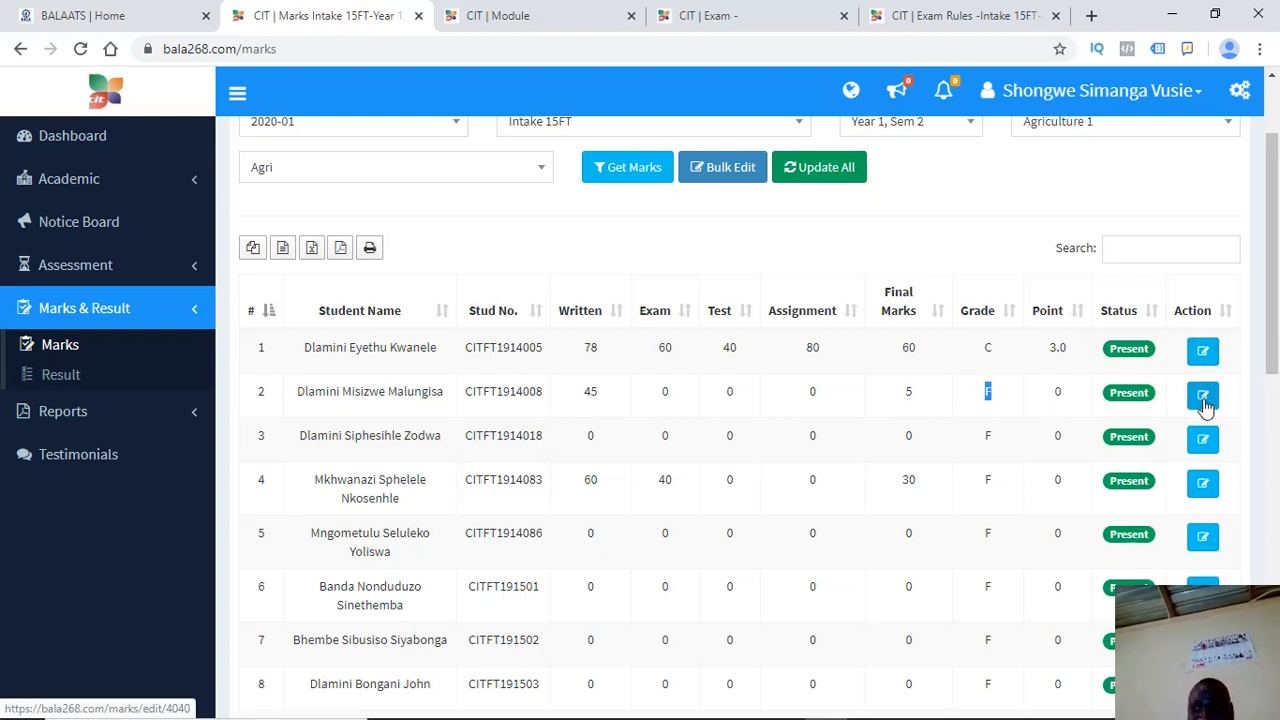
Mark the third student as Absent and save with Update Marks
{"action": "left_click", "coordinate": [1203, 438]}
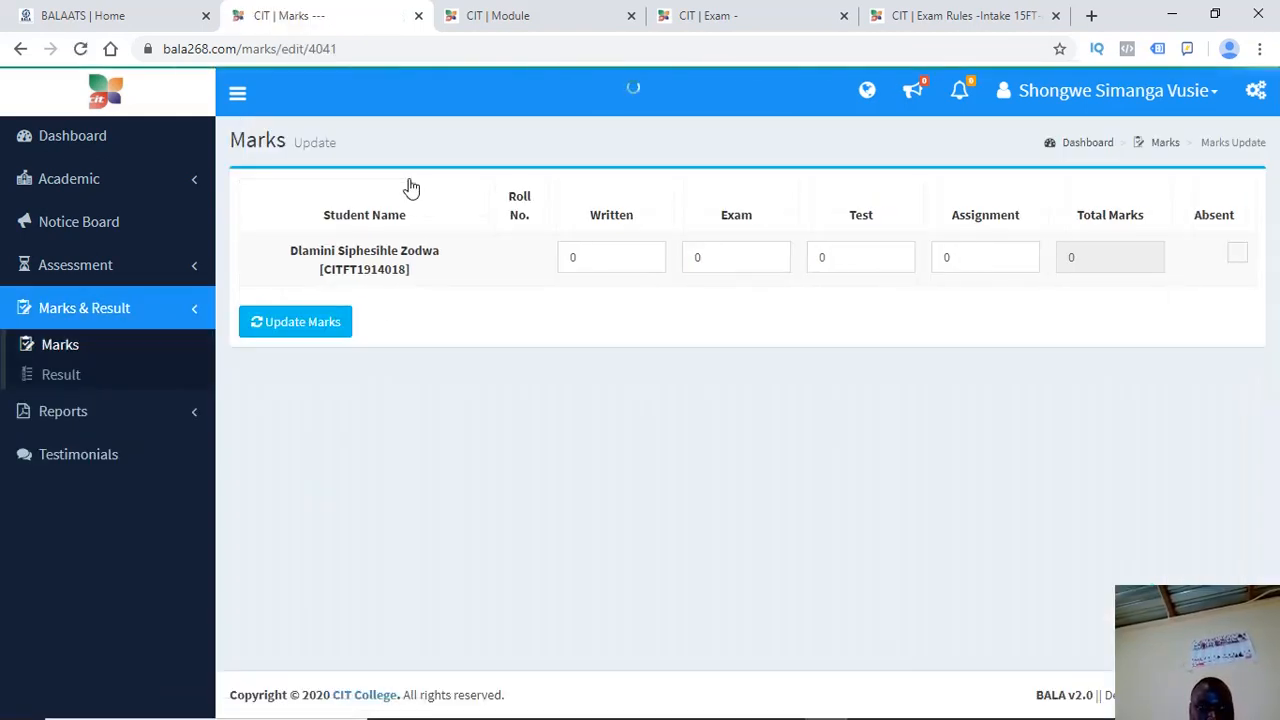
{"action": "left_click", "coordinate": [1244, 260]}
{"action": "left_click", "coordinate": [272, 320]}
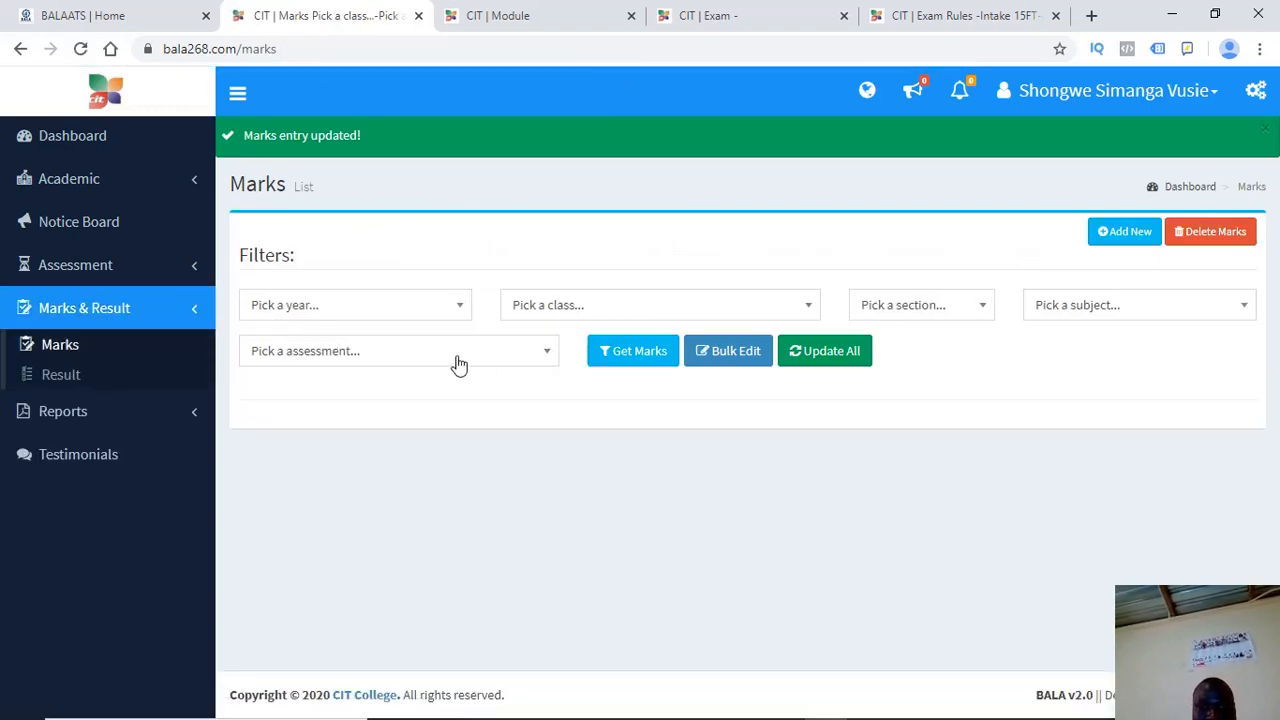
Reload the Agri marks for 2020-01, Intake 15FT, Year 1 Sem 2 and AGR120
{"action": "left_click", "coordinate": [300, 312]}
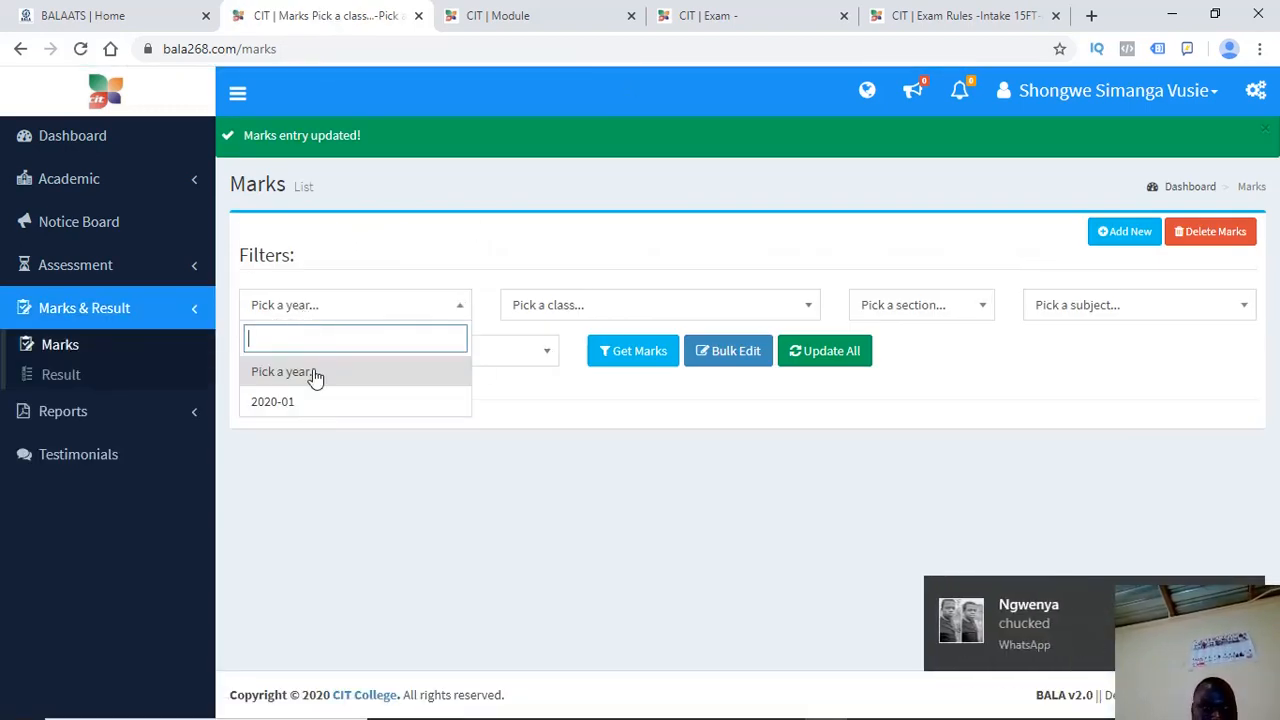
{"action": "left_click", "coordinate": [305, 402]}
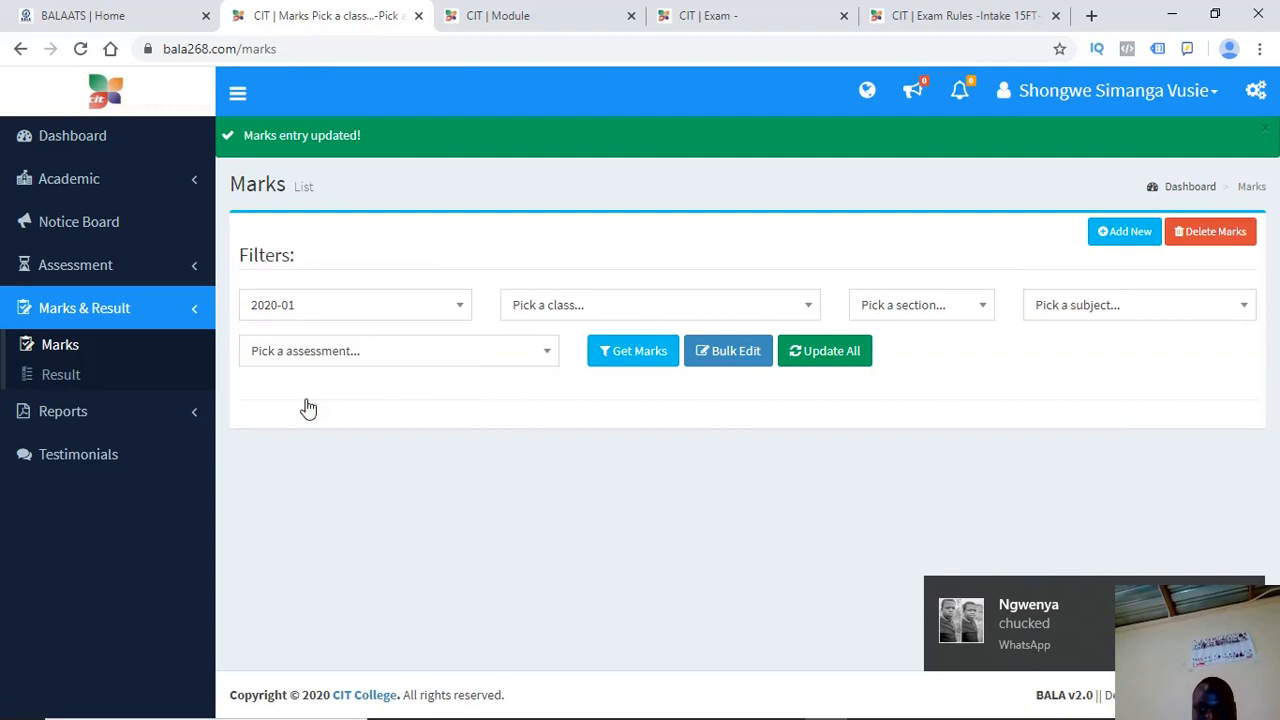
{"action": "left_click", "coordinate": [564, 303]}
{"action": "left_click", "coordinate": [538, 400]}
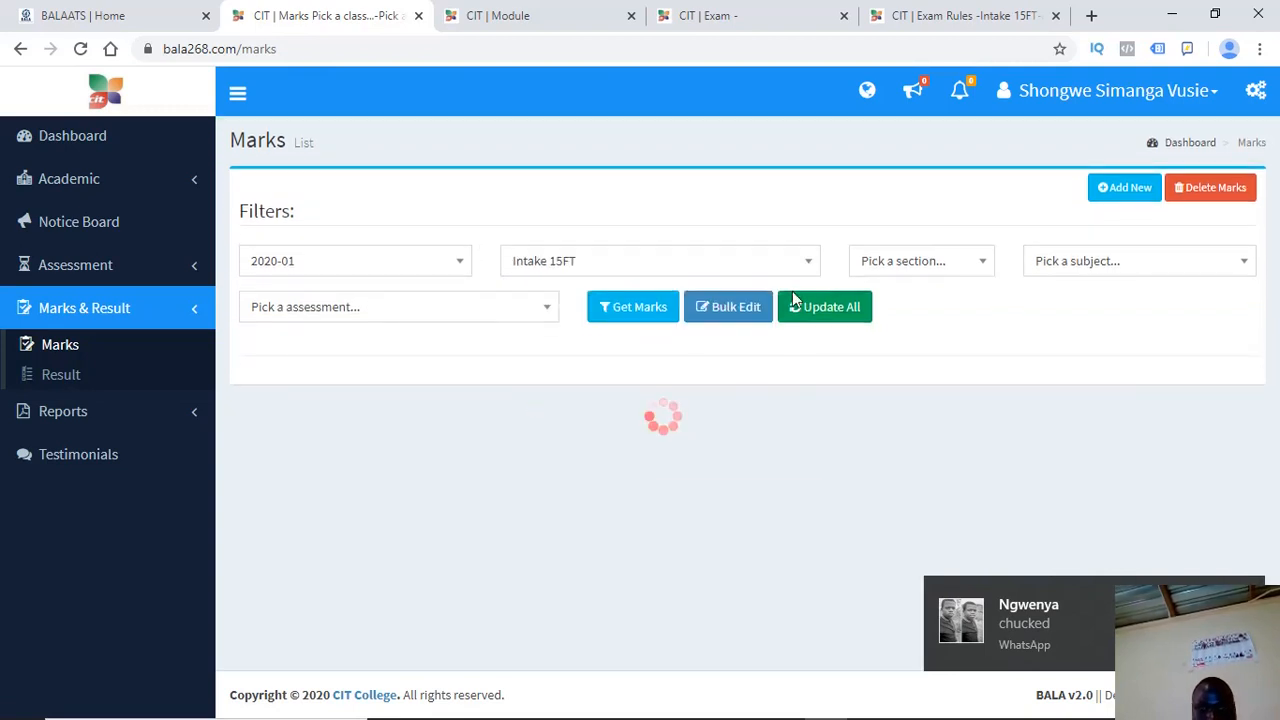
{"action": "left_click", "coordinate": [890, 262]}
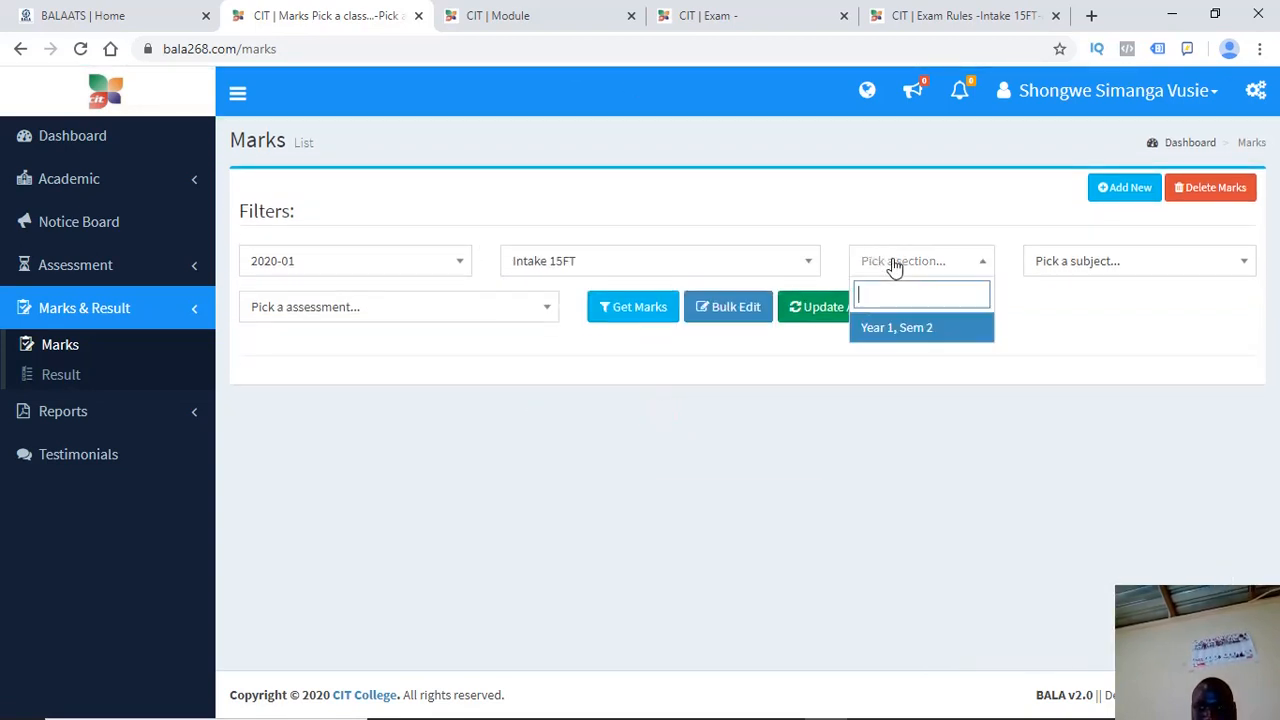
{"action": "left_click", "coordinate": [886, 327]}
{"action": "left_click", "coordinate": [1074, 270]}
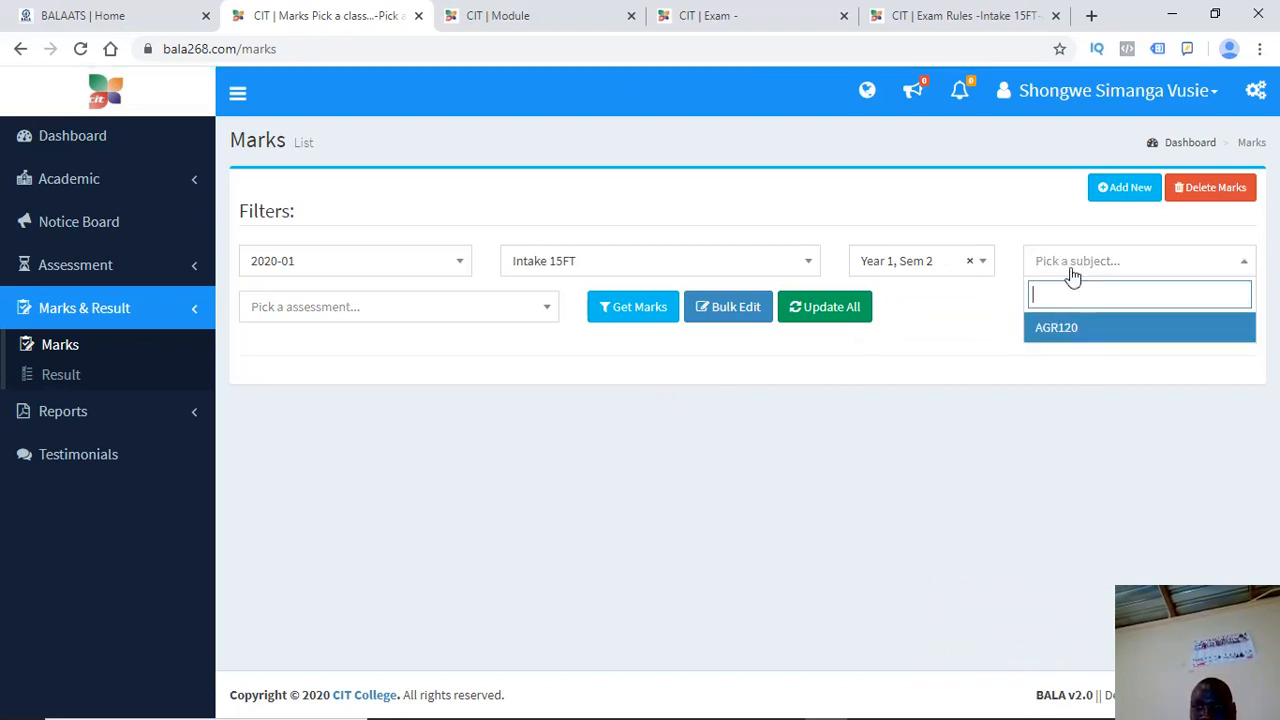
{"action": "left_click", "coordinate": [1056, 328]}
{"action": "left_click", "coordinate": [377, 312]}
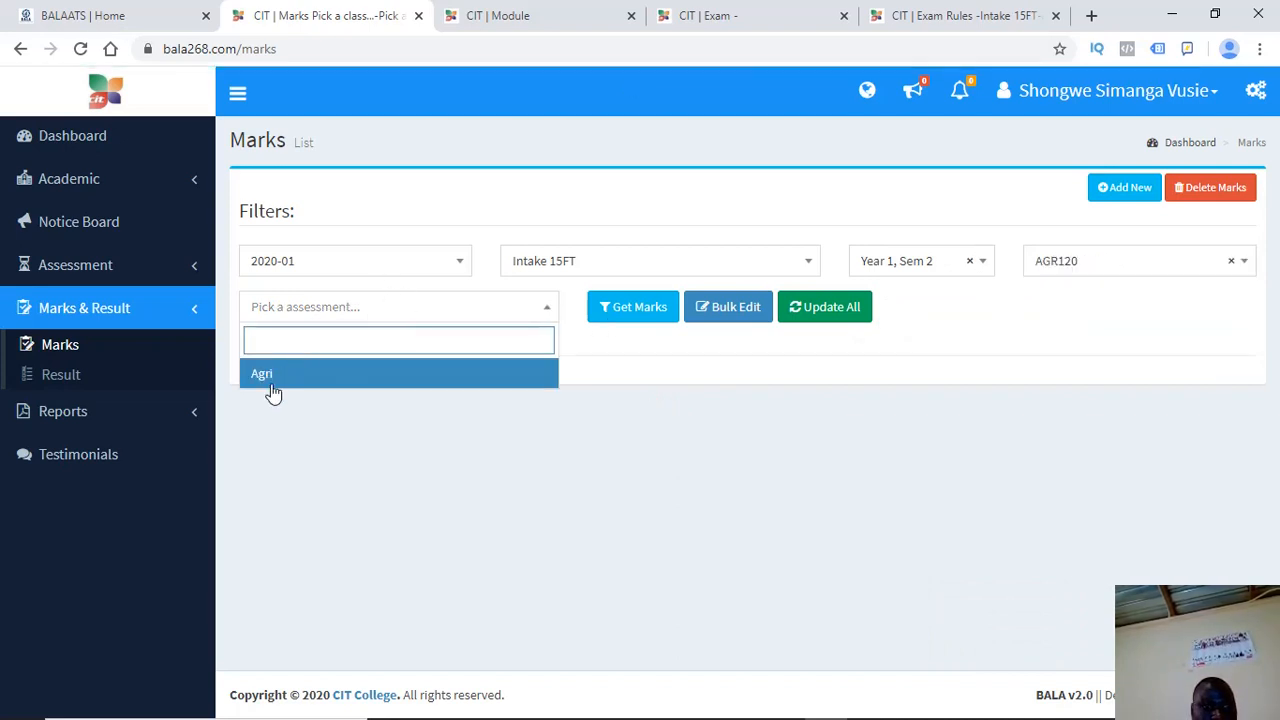
{"action": "left_click", "coordinate": [328, 372]}
{"action": "left_click", "coordinate": [618, 305]}
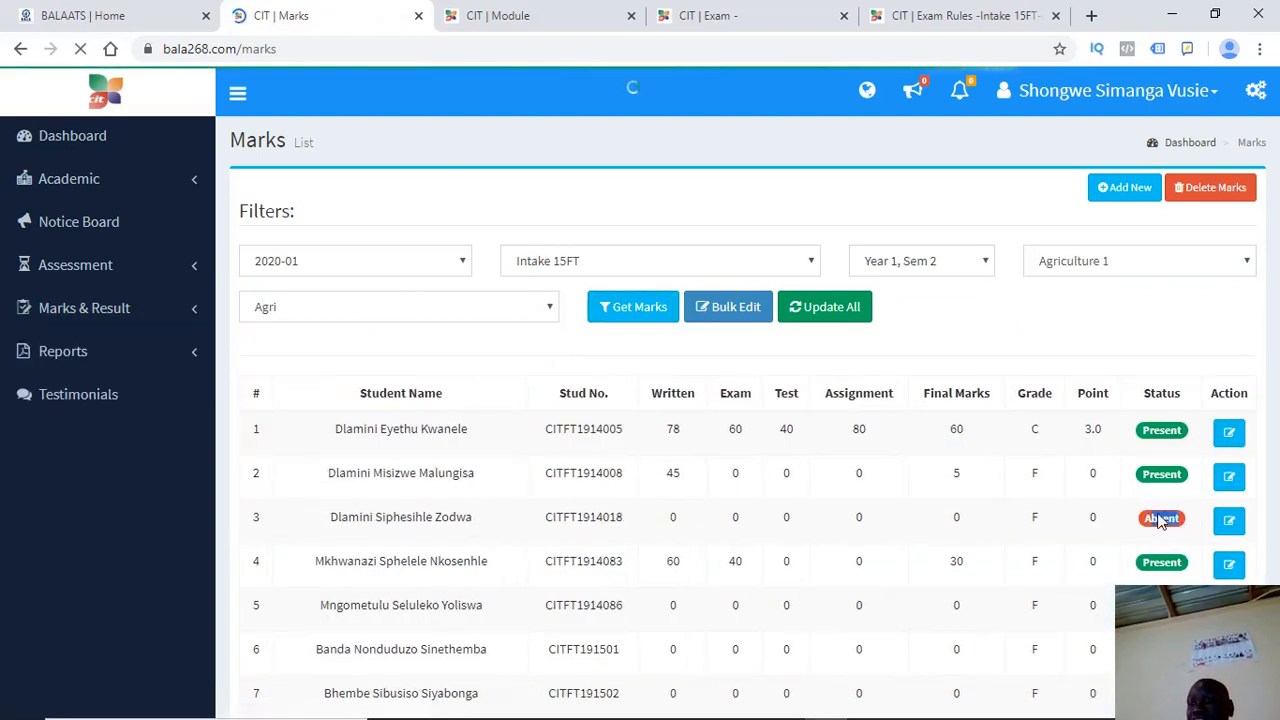
{"action": "left_click_drag", "start_coordinate": [1150, 535], "coordinate": [1105, 592]}
{"action": "left_click", "coordinate": [1040, 580]}
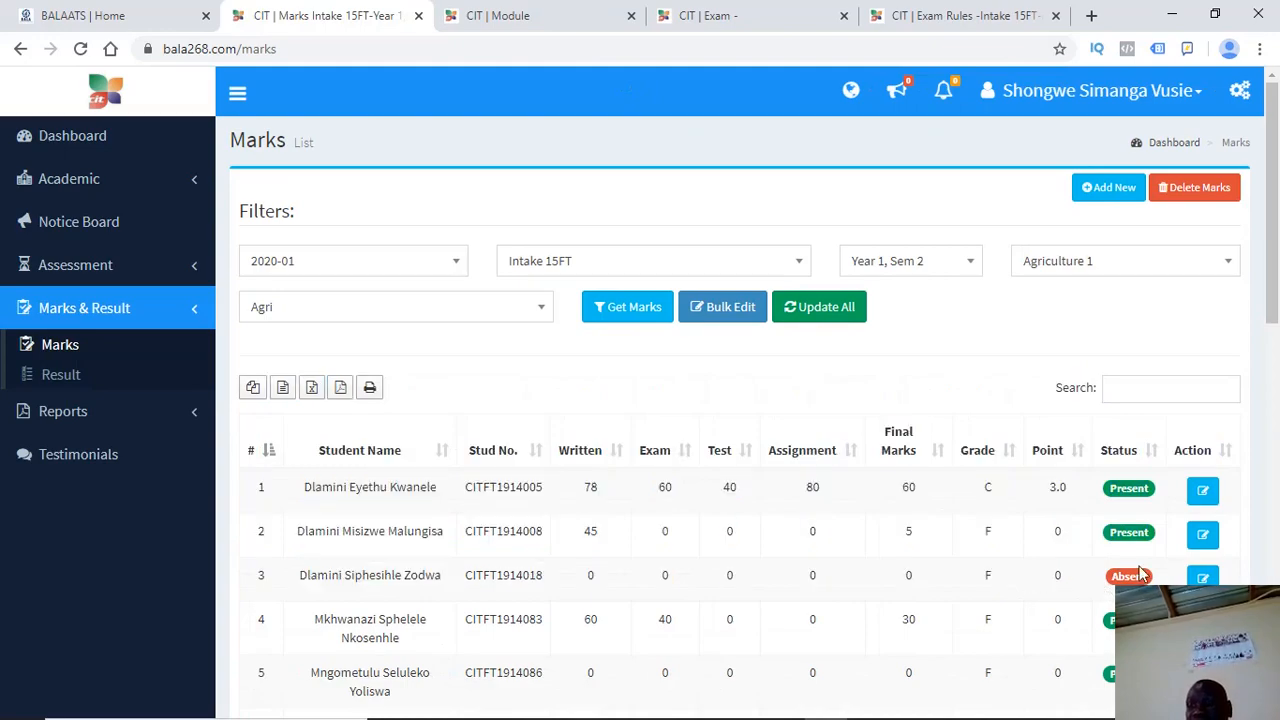
{"action": "mouse_move", "coordinate": [1274, 134]}
{"action": "left_mouse_down"}
{"action": "mouse_move", "coordinate": [1272, 316]}
{"action": "mouse_move", "coordinate": [1278, 134]}
{"action": "left_mouse_up"}
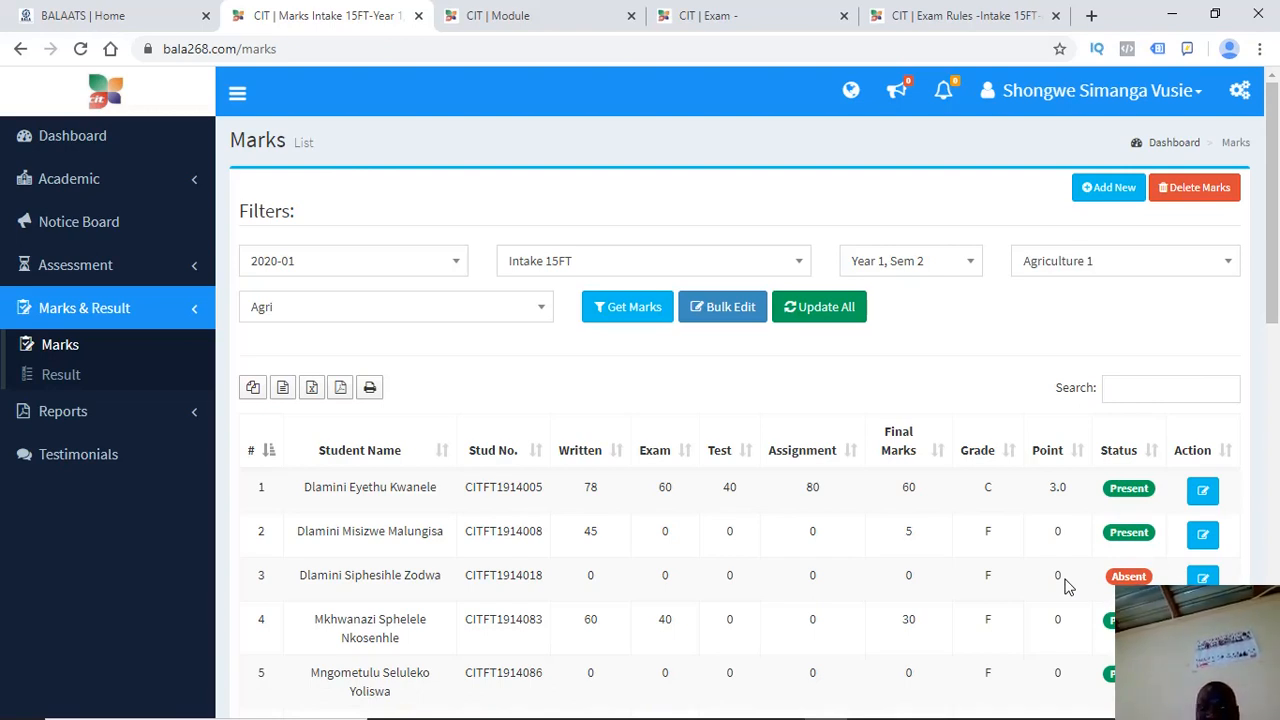
{"action": "left_click", "coordinate": [100, 268]}
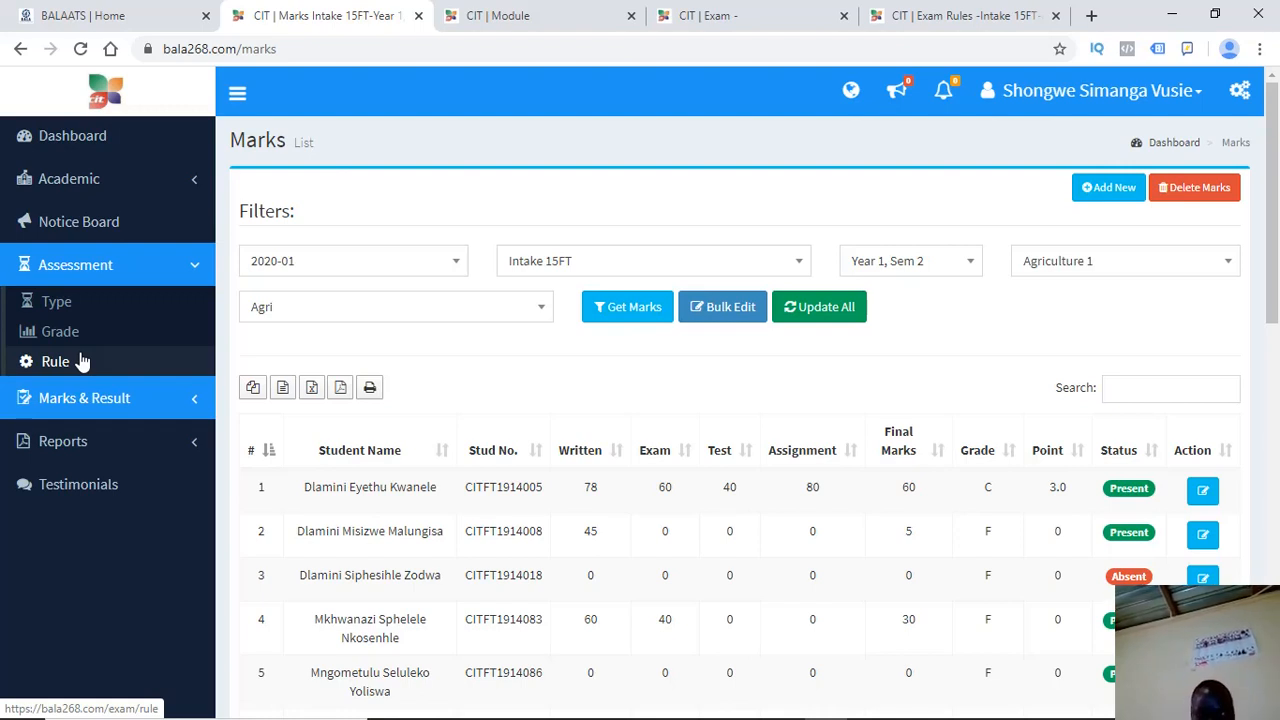
{"action": "left_click", "coordinate": [91, 399]}
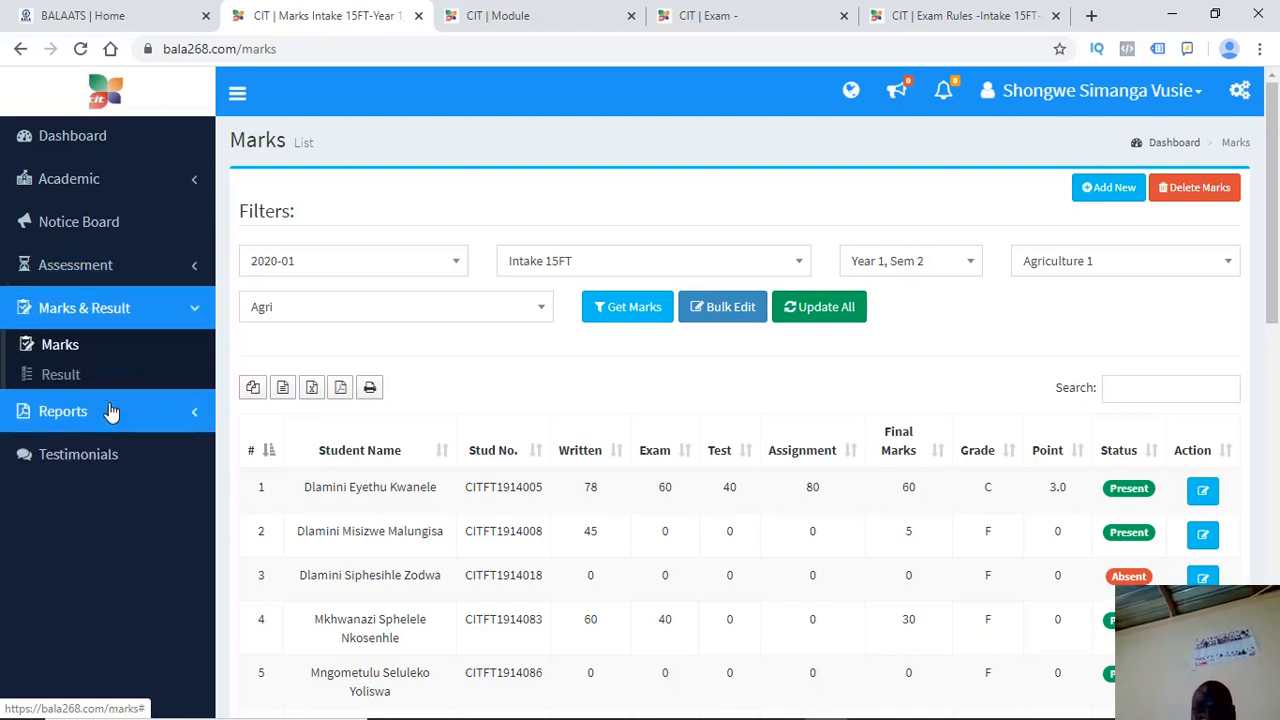
{"action": "mouse_move", "coordinate": [1276, 202]}
{"action": "left_mouse_down"}
{"action": "mouse_move", "coordinate": [1276, 415]}
{"action": "mouse_move", "coordinate": [1276, 200]}
{"action": "left_mouse_up"}
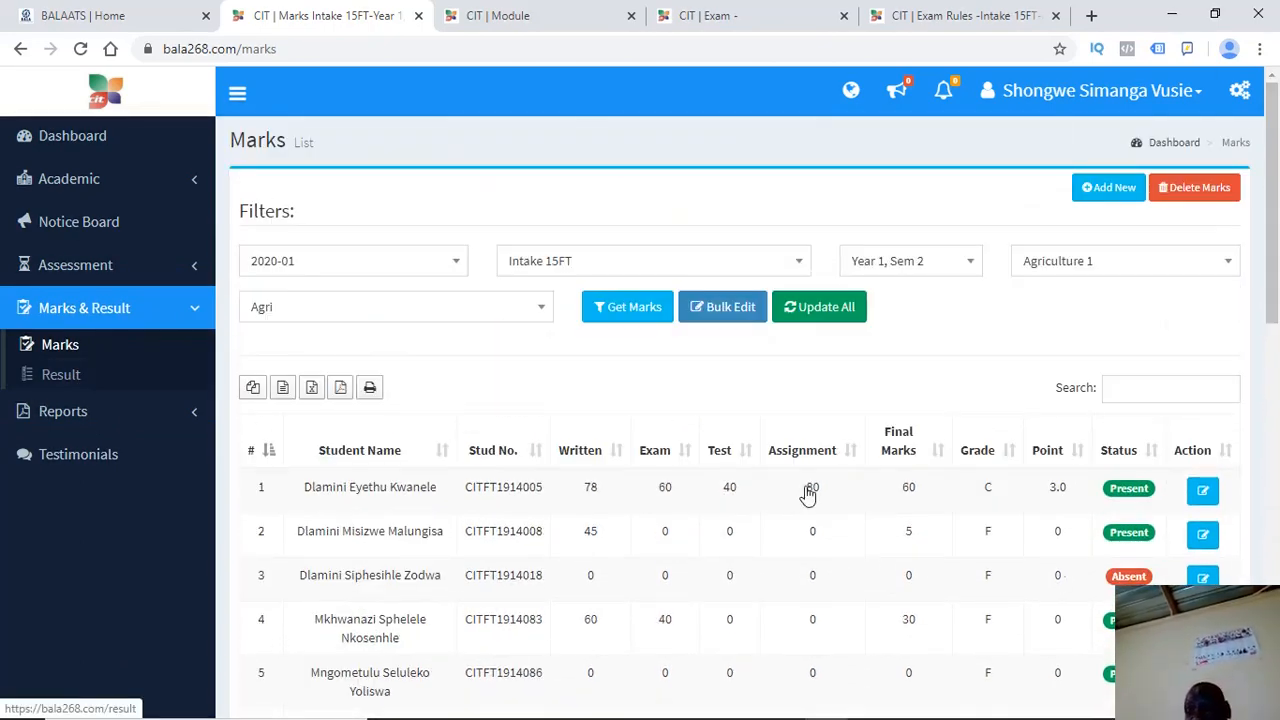
{"action": "left_click_drag", "start_coordinate": [1274, 210], "coordinate": [1277, 237]}
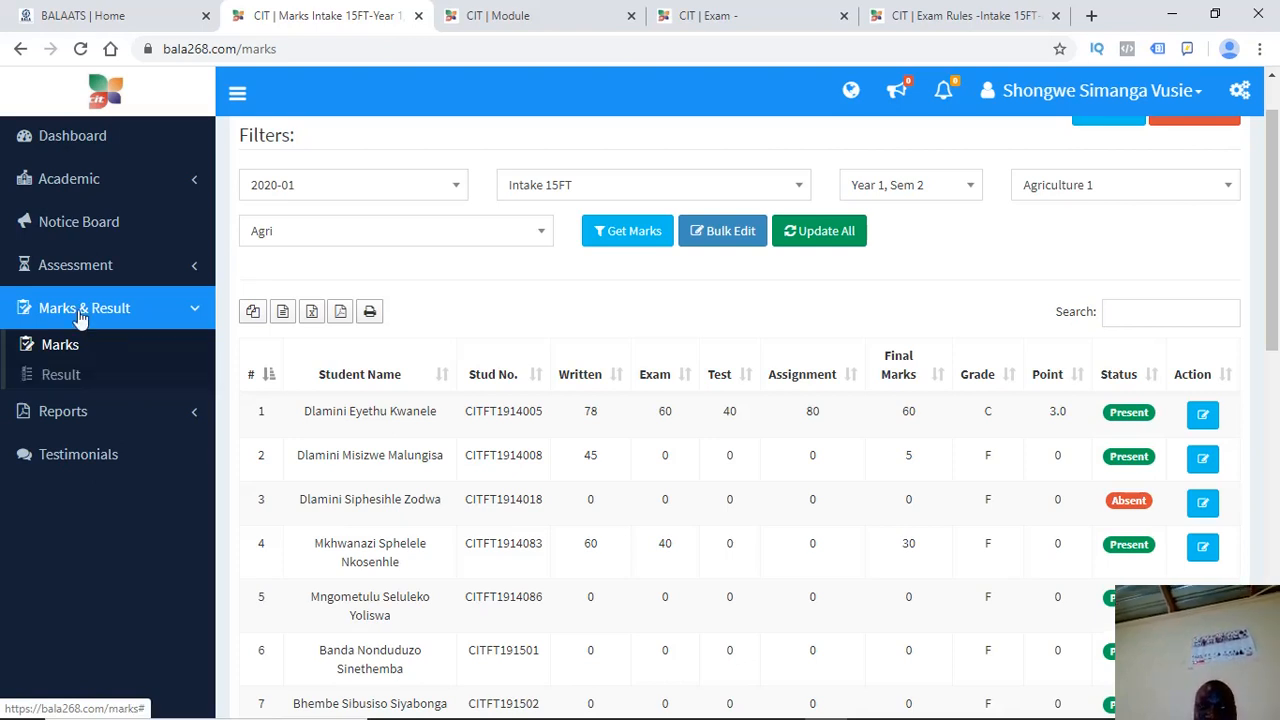
Fetch results on the Result page for 2020-01, Intake 15FT, Year 1 Sem 2, Agri
{"action": "left_click", "coordinate": [45, 374]}
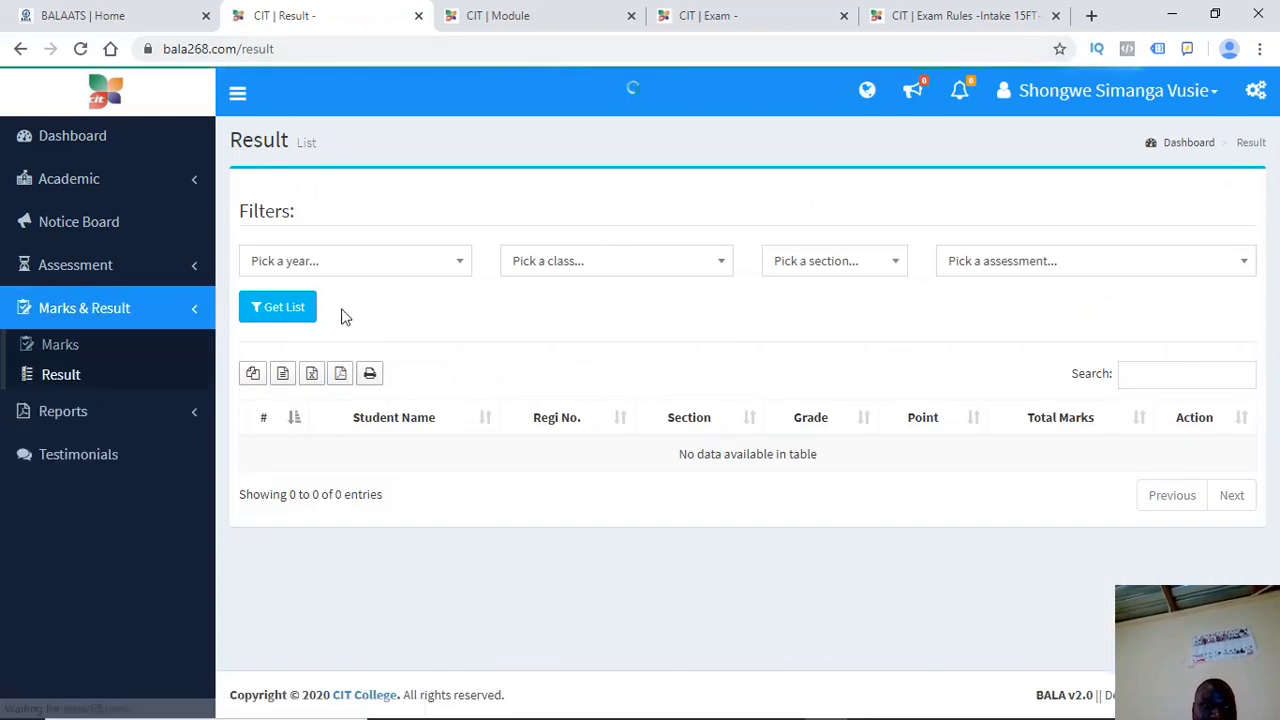
{"action": "left_click", "coordinate": [335, 268]}
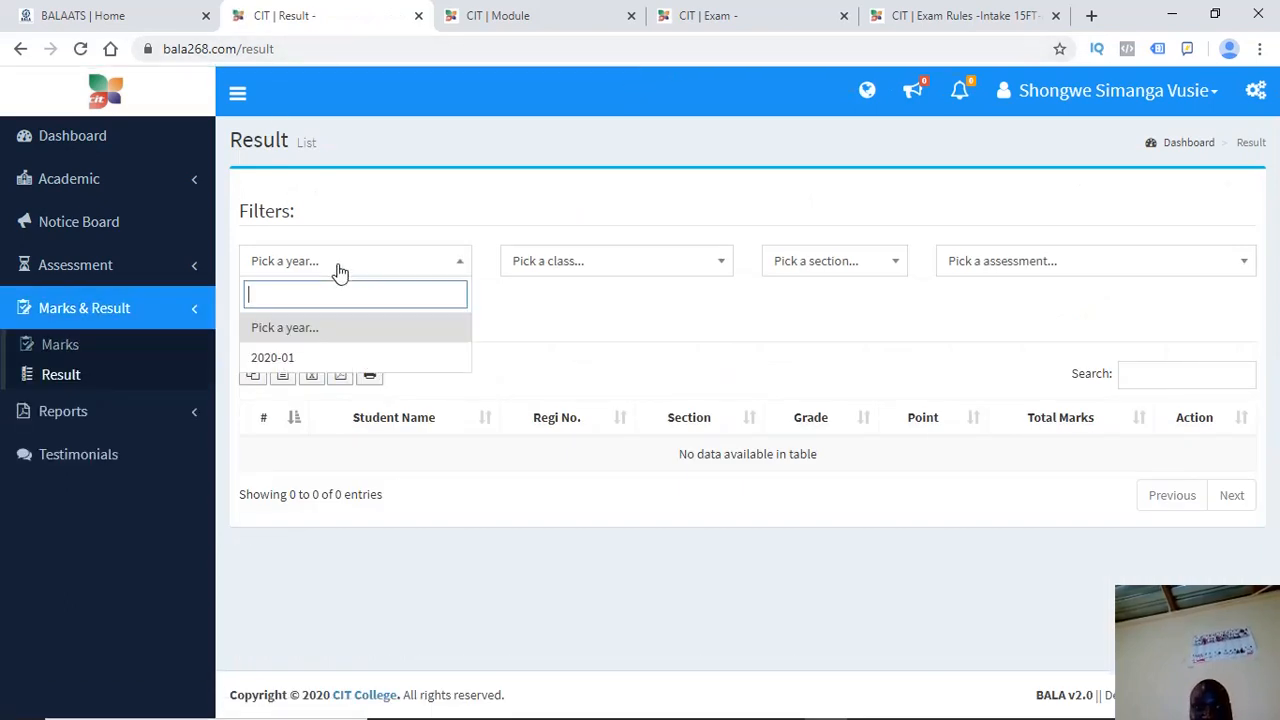
{"action": "left_click", "coordinate": [272, 360]}
{"action": "left_click", "coordinate": [556, 260]}
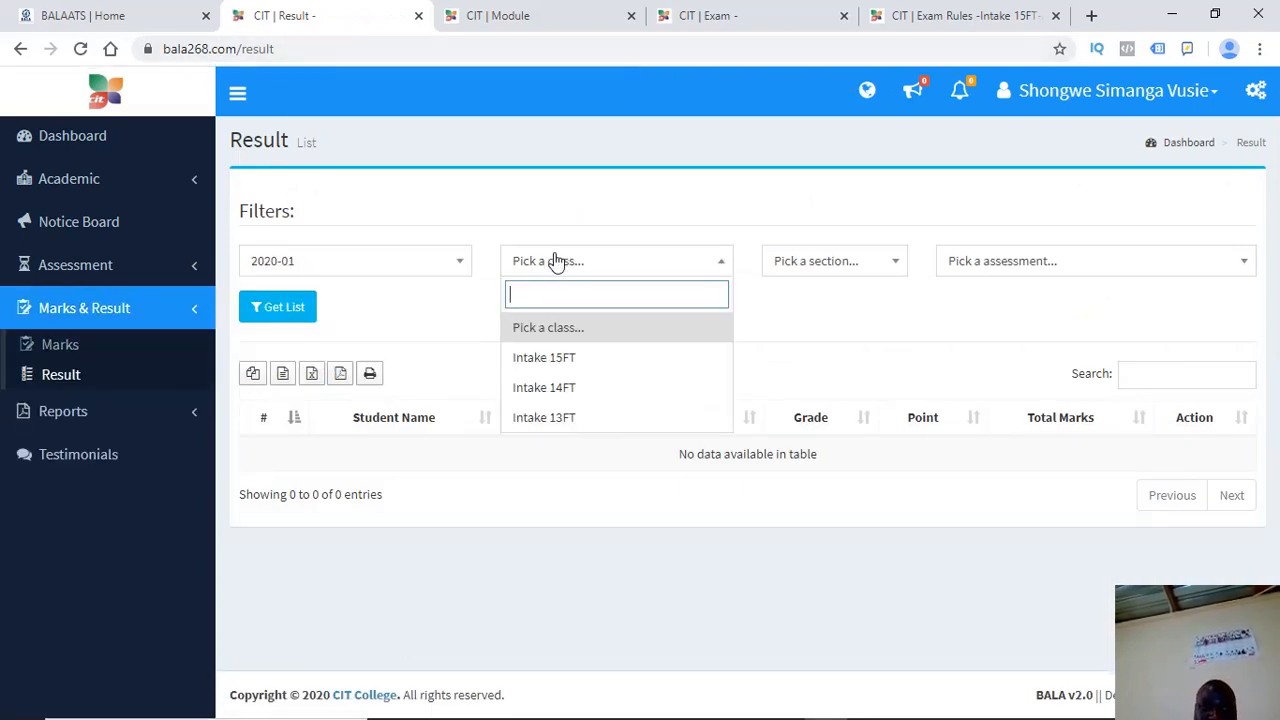
{"action": "left_click", "coordinate": [534, 360]}
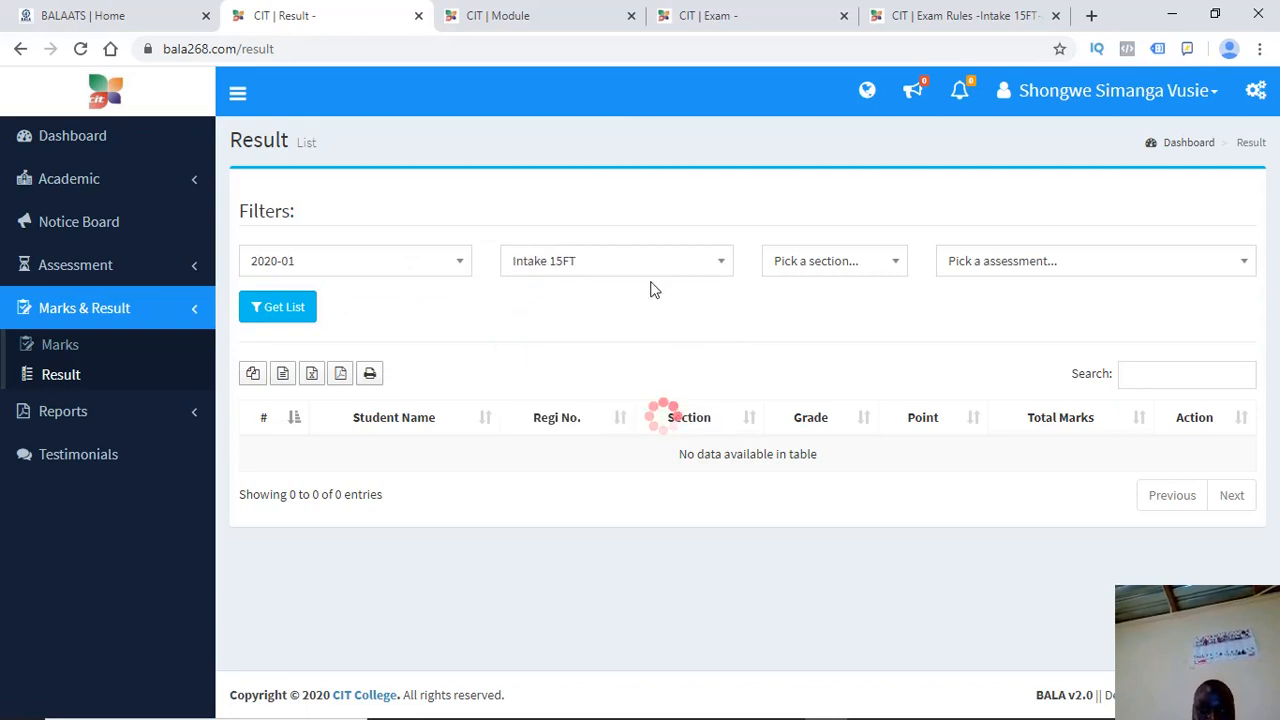
{"action": "left_click", "coordinate": [812, 270]}
{"action": "left_click", "coordinate": [790, 333]}
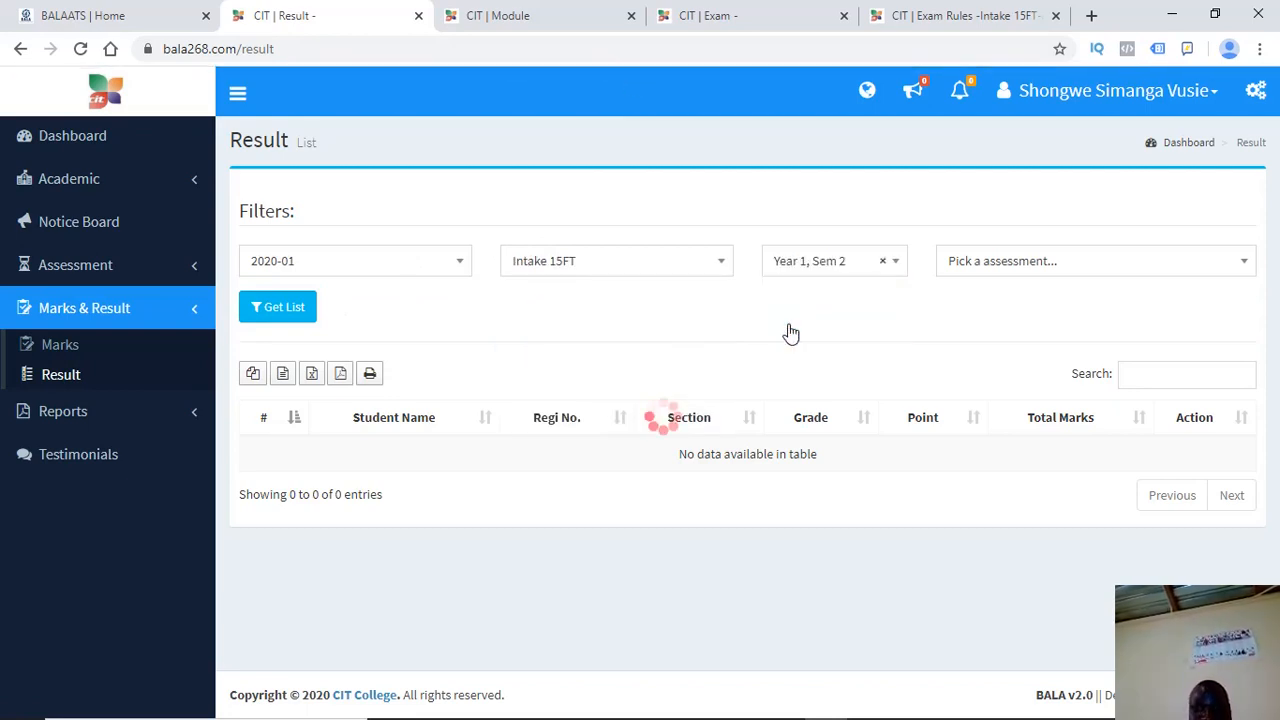
{"action": "left_click", "coordinate": [1040, 258]}
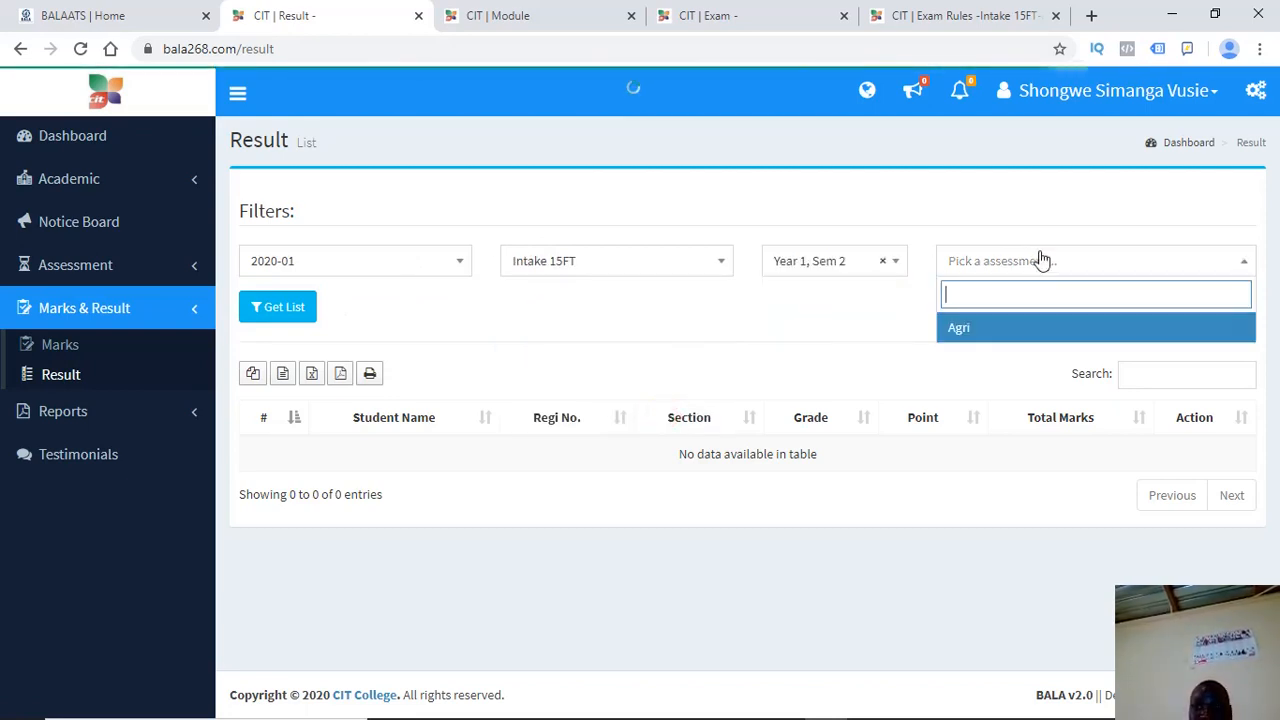
{"action": "left_click", "coordinate": [948, 330]}
{"action": "left_click", "coordinate": [284, 308]}
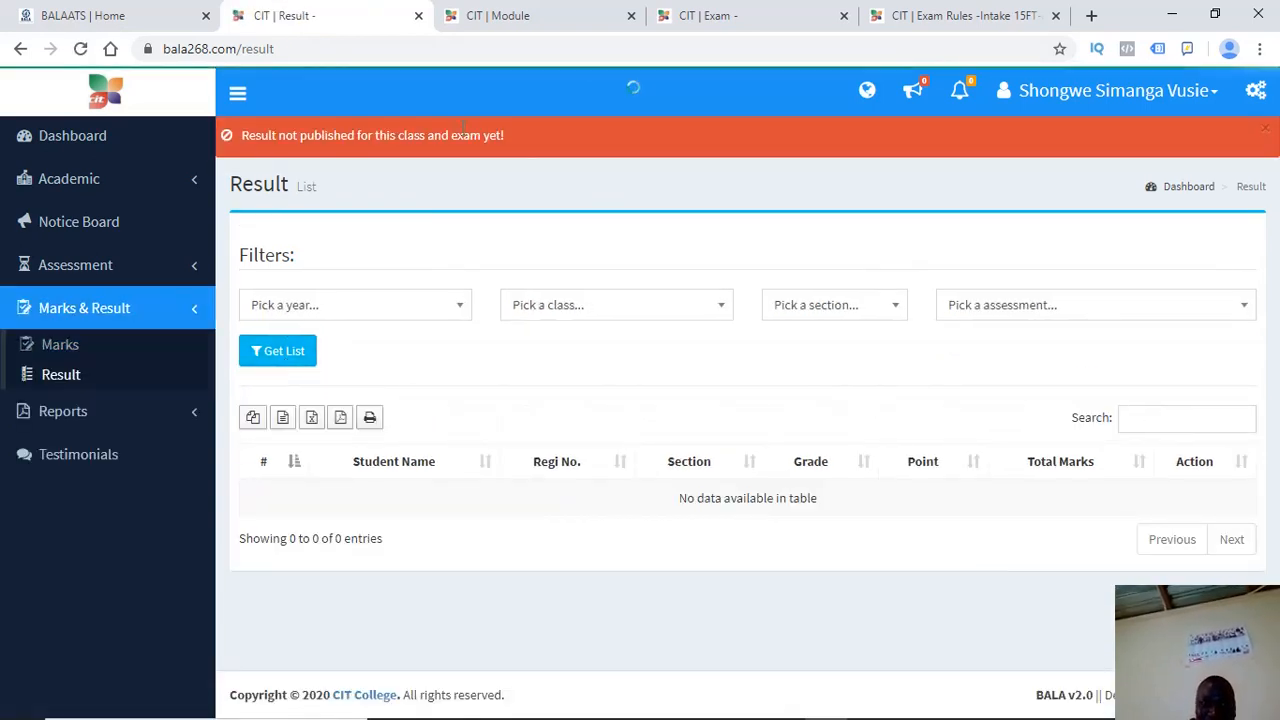
Close the 'Result not published' notice and expand the Assessment sidebar group
{"action": "left_click_drag", "start_coordinate": [517, 140], "coordinate": [258, 150]}
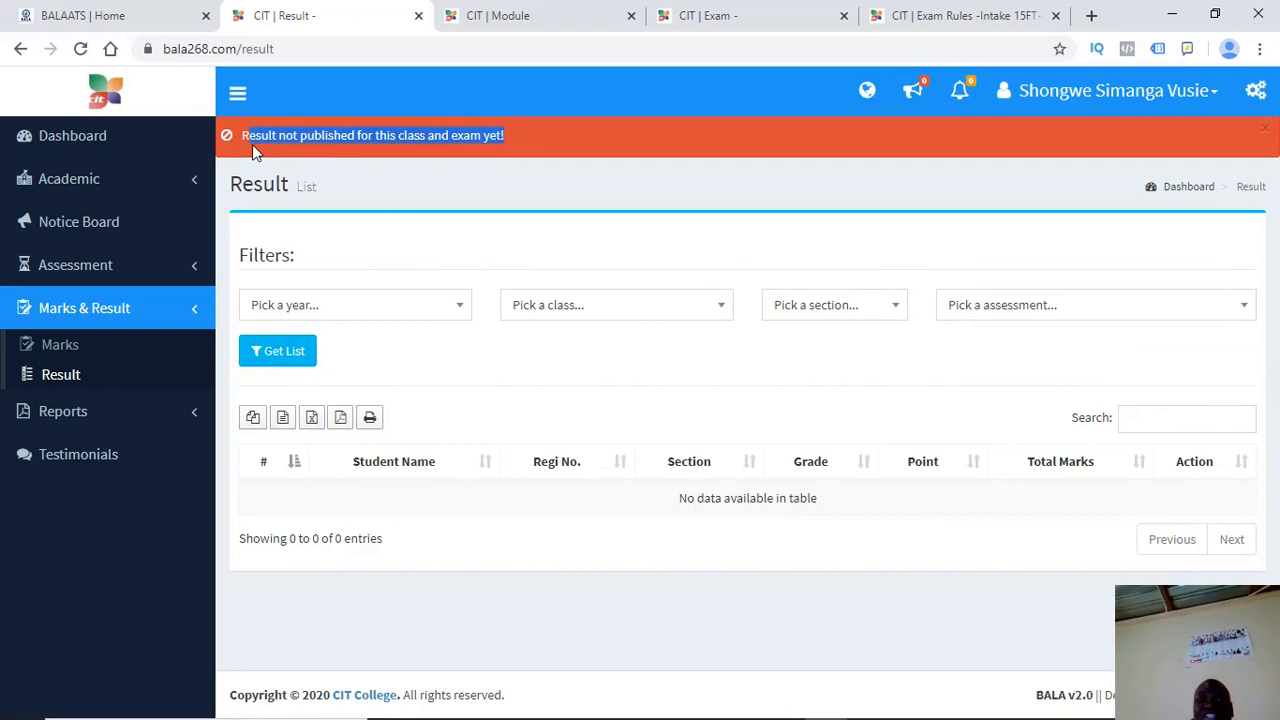
{"action": "left_click", "coordinate": [571, 243]}
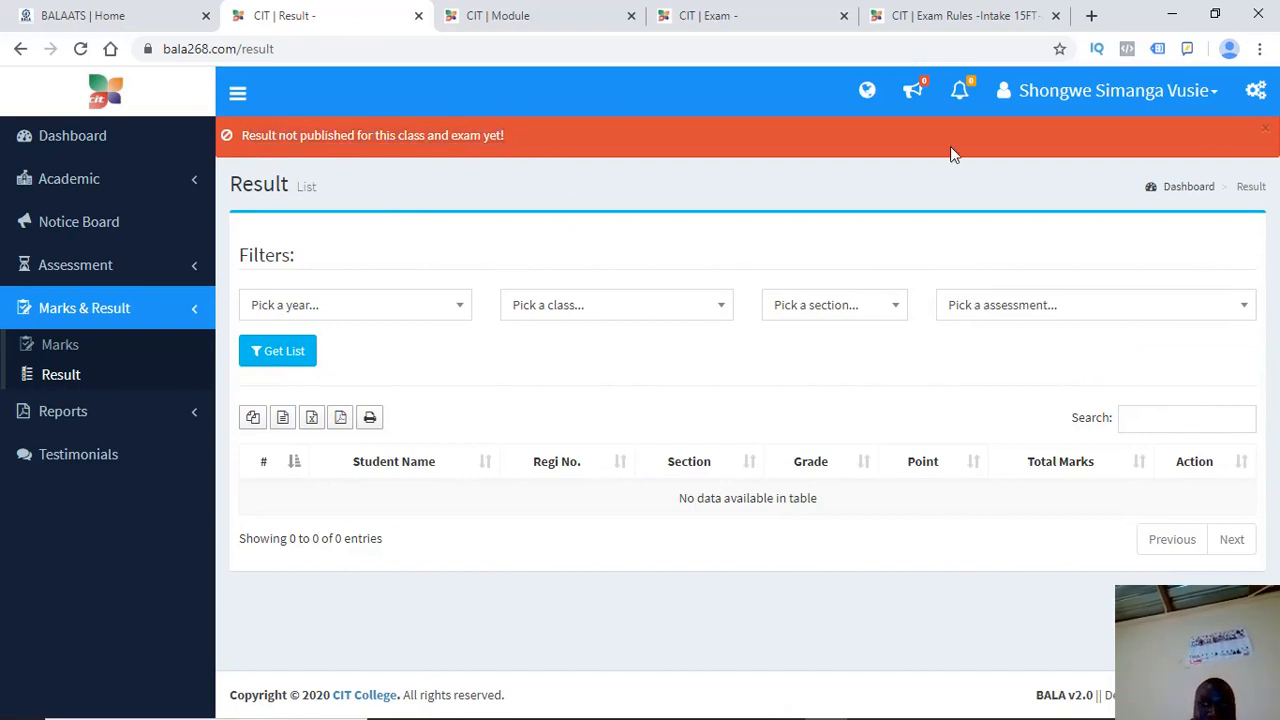
{"action": "left_click", "coordinate": [1265, 129]}
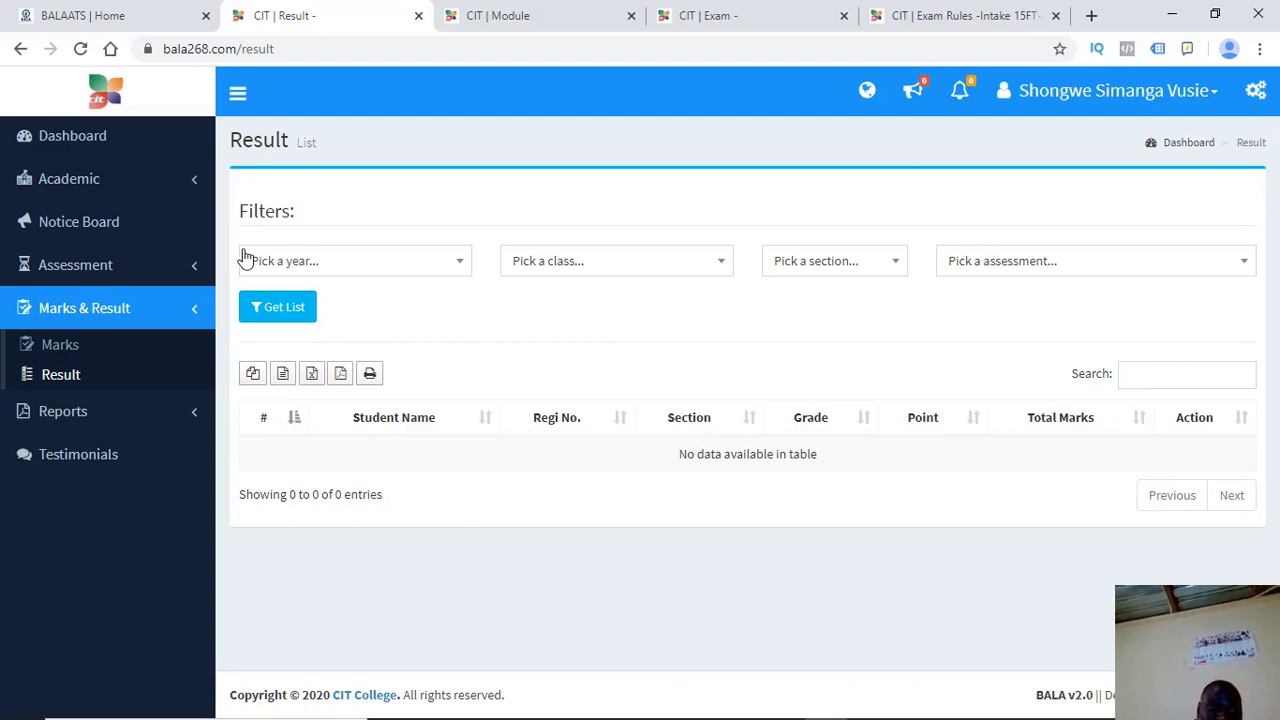
{"action": "left_click", "coordinate": [199, 283]}
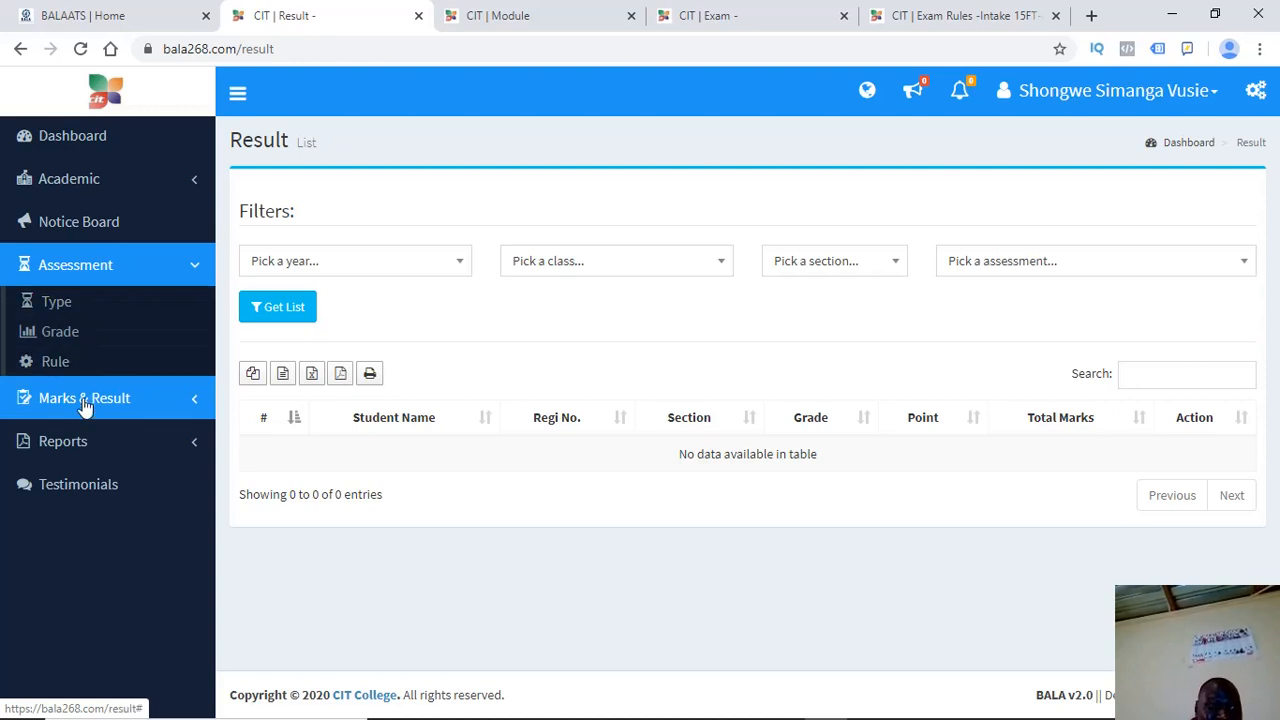
Open Marks and get marks for 2020-01, Intake 15FT, Year 1 Sem 2, AGR120, Agri
{"action": "left_click", "coordinate": [85, 410]}
{"action": "left_click", "coordinate": [96, 368]}
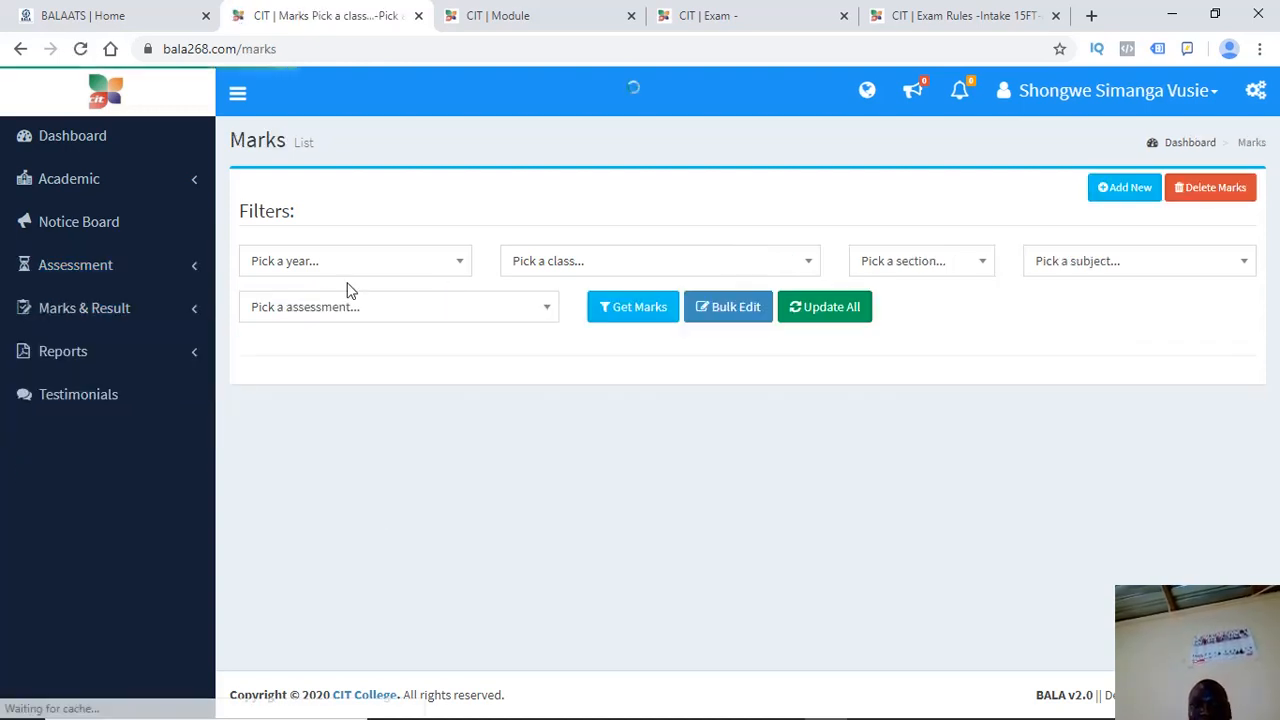
{"action": "left_click", "coordinate": [348, 275]}
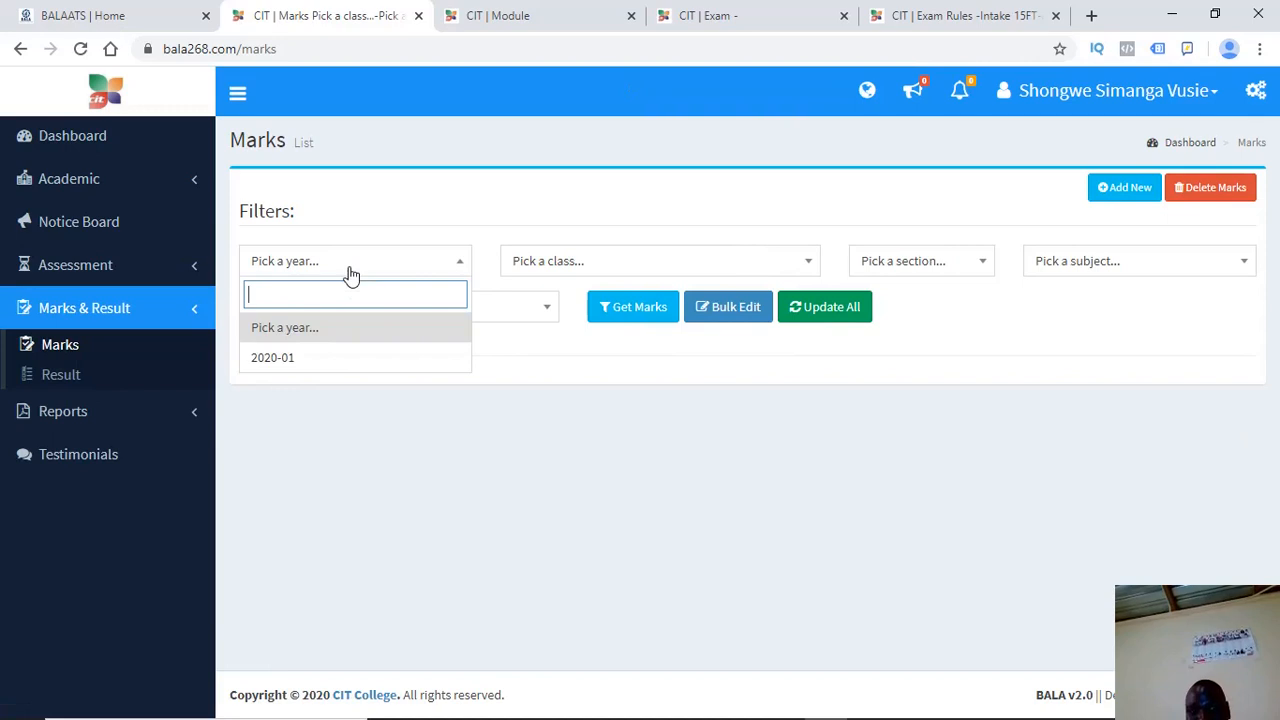
{"action": "left_click", "coordinate": [289, 357]}
{"action": "left_click", "coordinate": [541, 262]}
{"action": "left_click", "coordinate": [523, 361]}
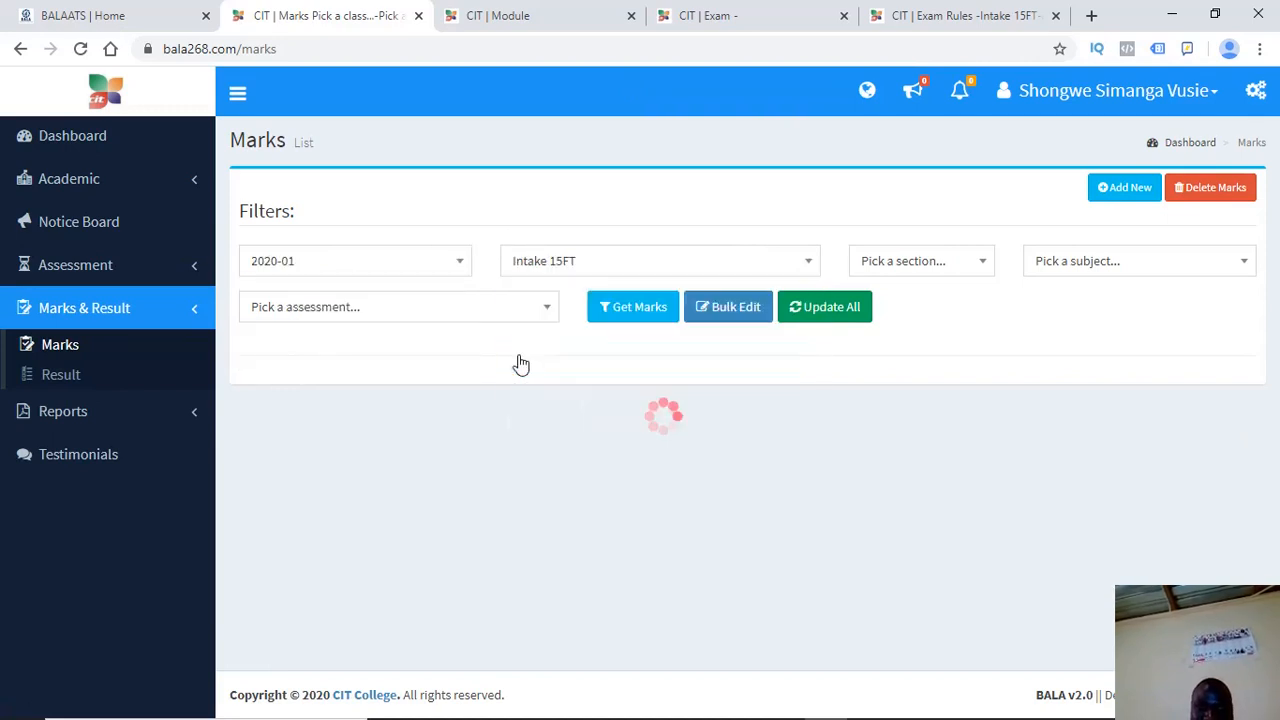
{"action": "left_click", "coordinate": [905, 261]}
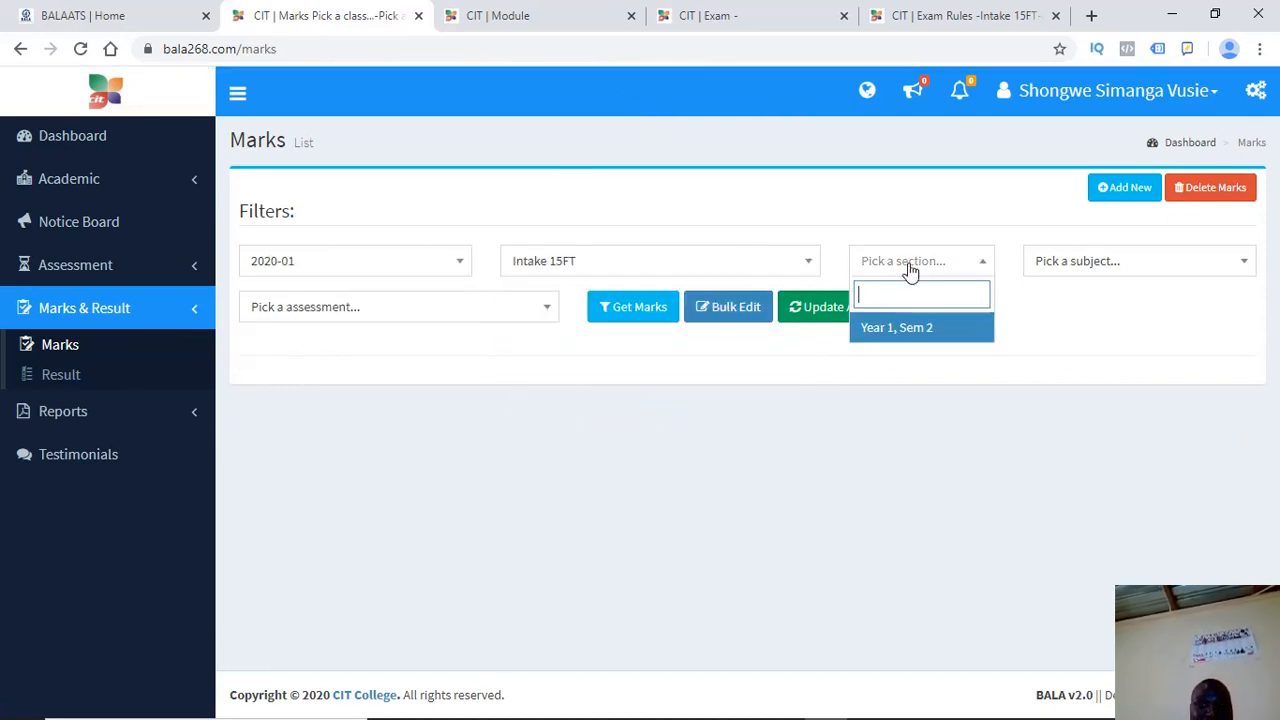
{"action": "left_click", "coordinate": [878, 327]}
{"action": "left_click", "coordinate": [1048, 262]}
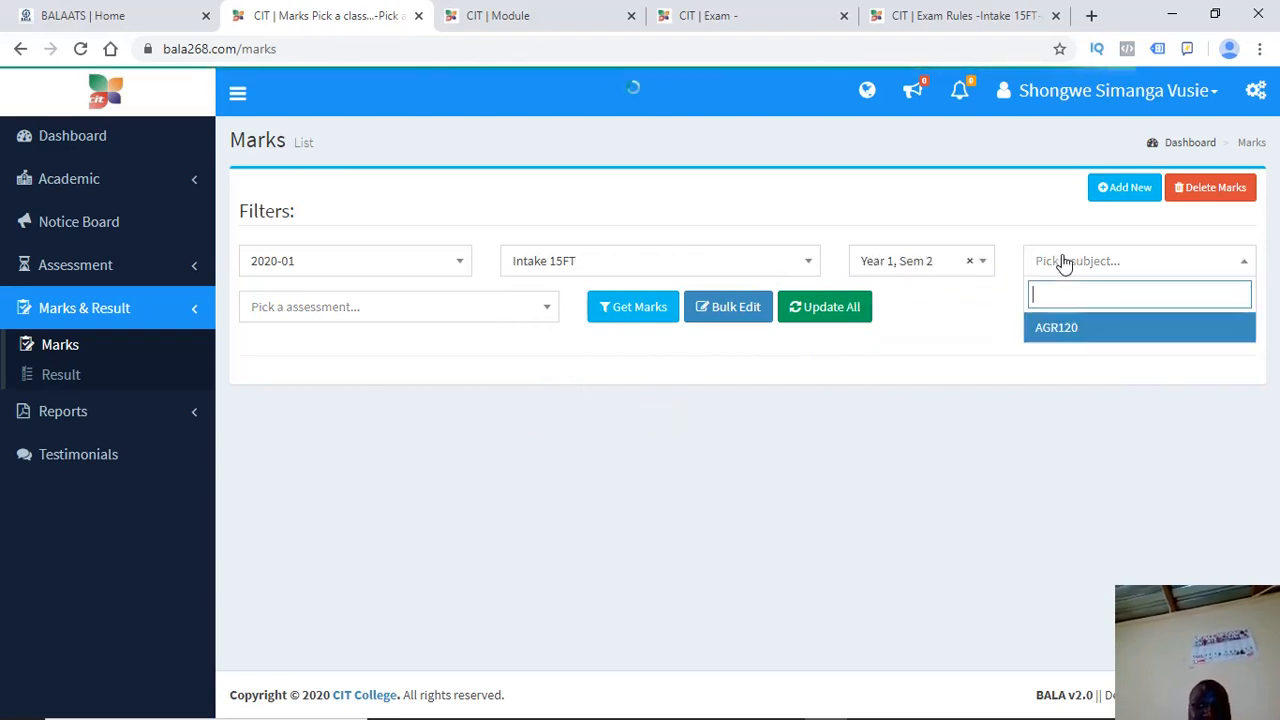
{"action": "left_click", "coordinate": [1052, 330]}
{"action": "left_click", "coordinate": [487, 318]}
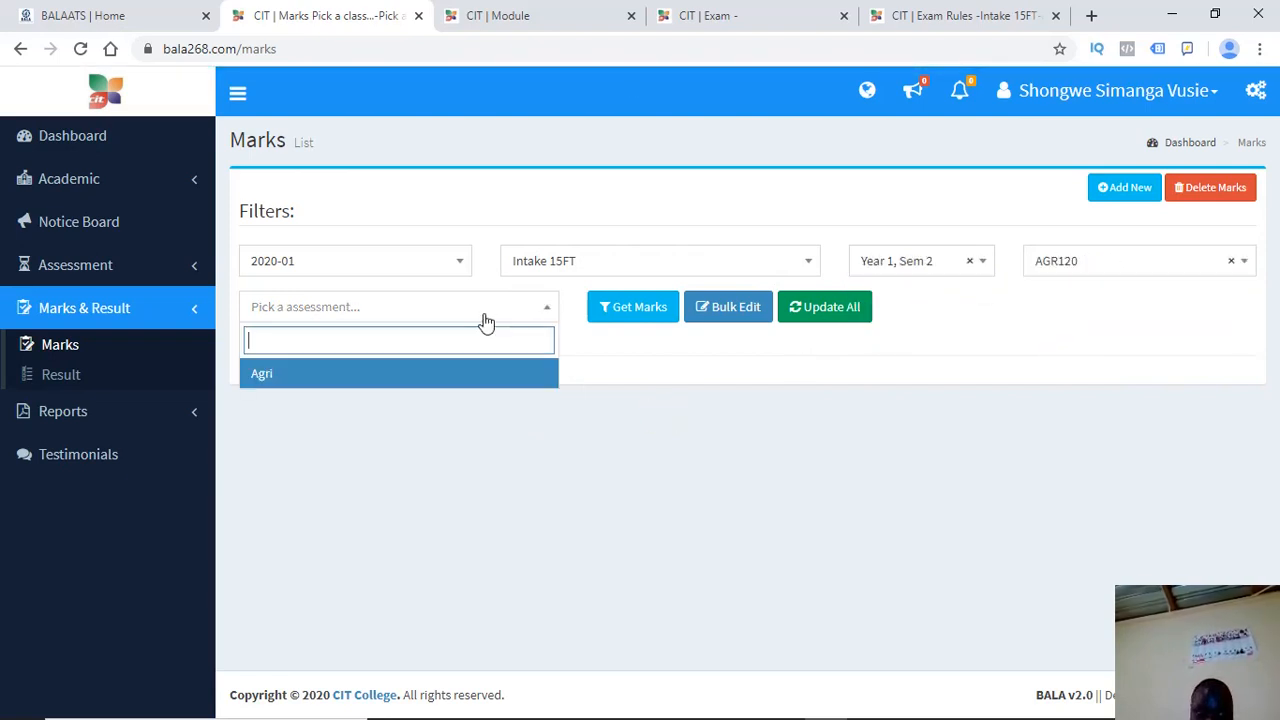
{"action": "left_click", "coordinate": [275, 389]}
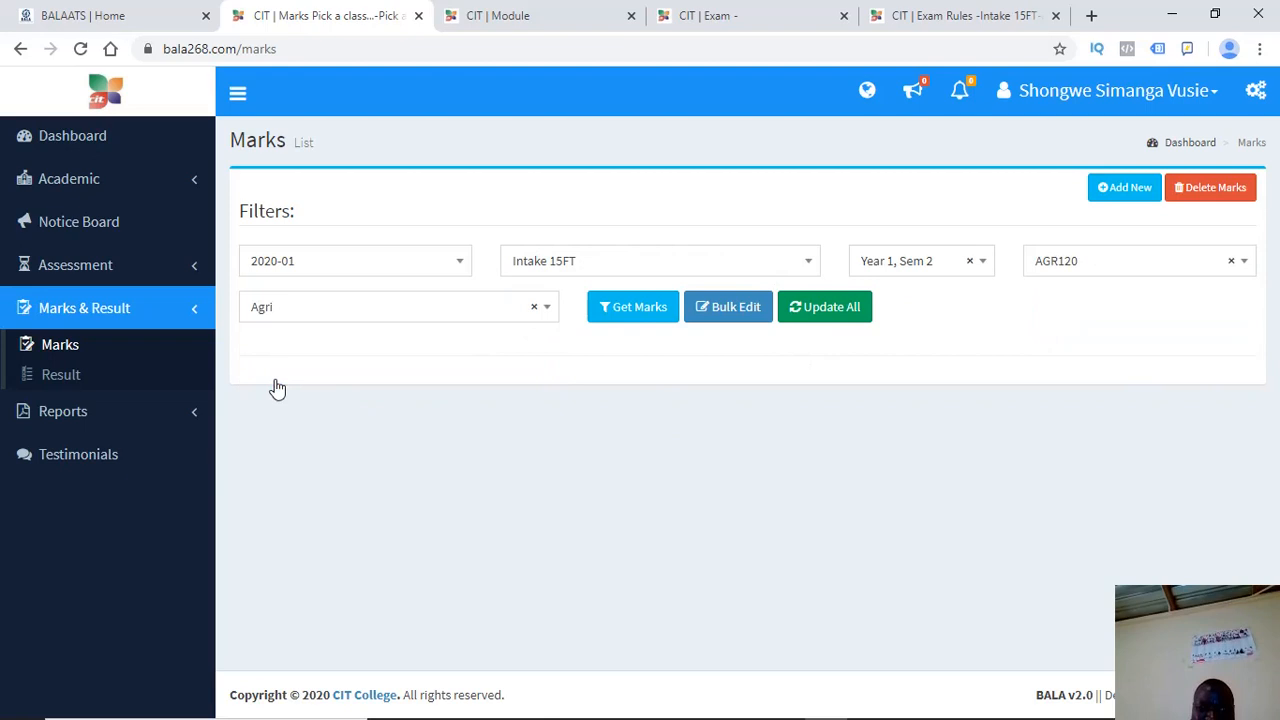
{"action": "left_click", "coordinate": [604, 318]}
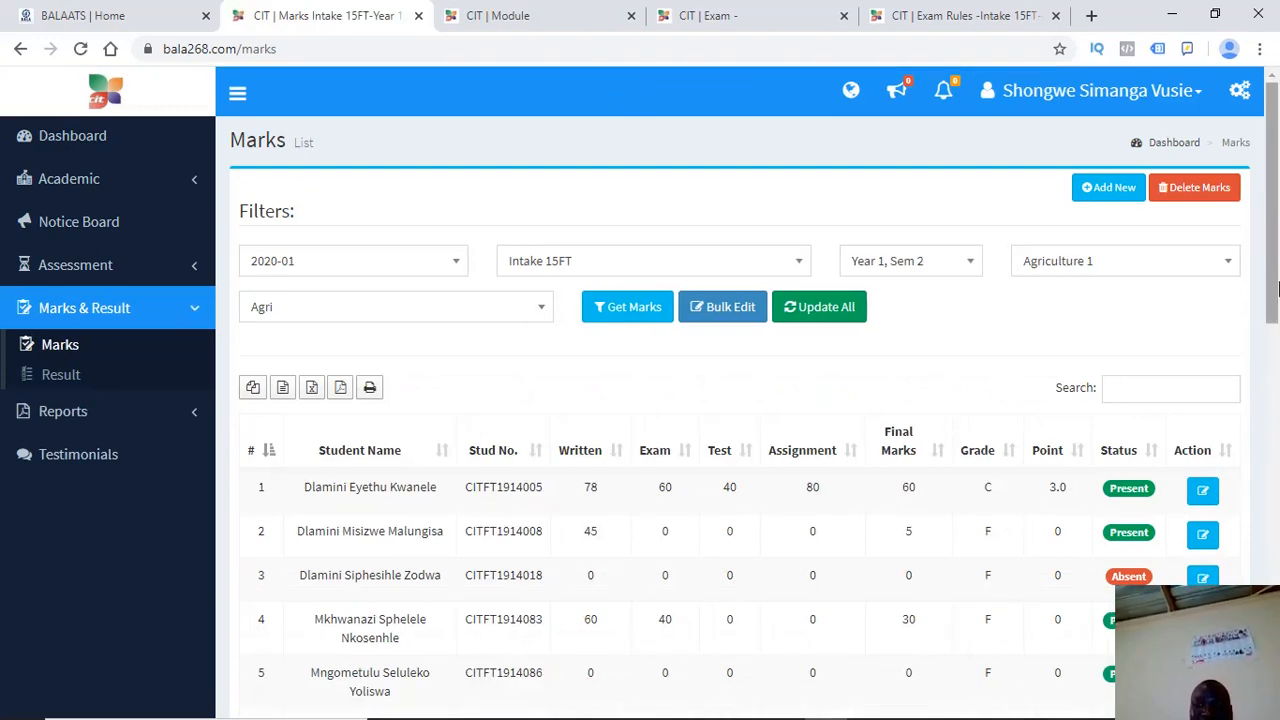
Scroll through the Agriculture 1 marks table, then open the account options menu from the username
{"action": "left_click_drag", "start_coordinate": [1277, 288], "coordinate": [1270, 518]}
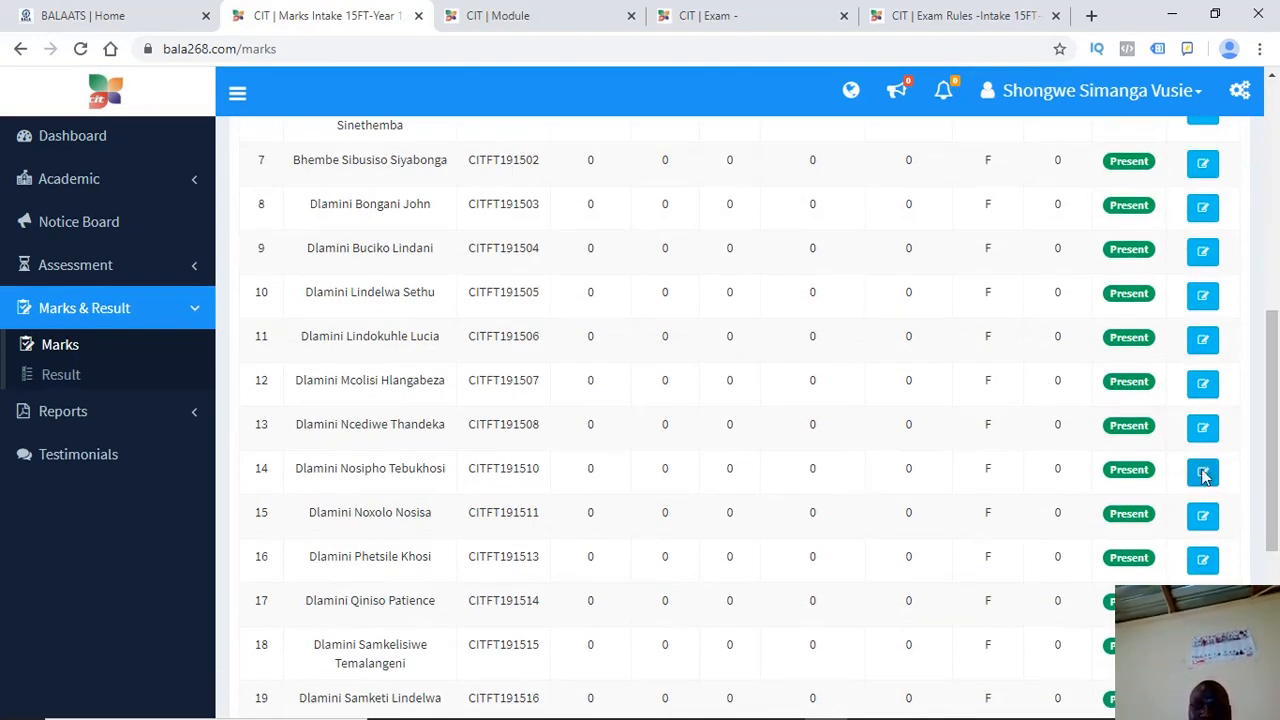
{"action": "scroll", "coordinate": [1100, 500], "scroll_direction": "up", "scroll_amount": 5}
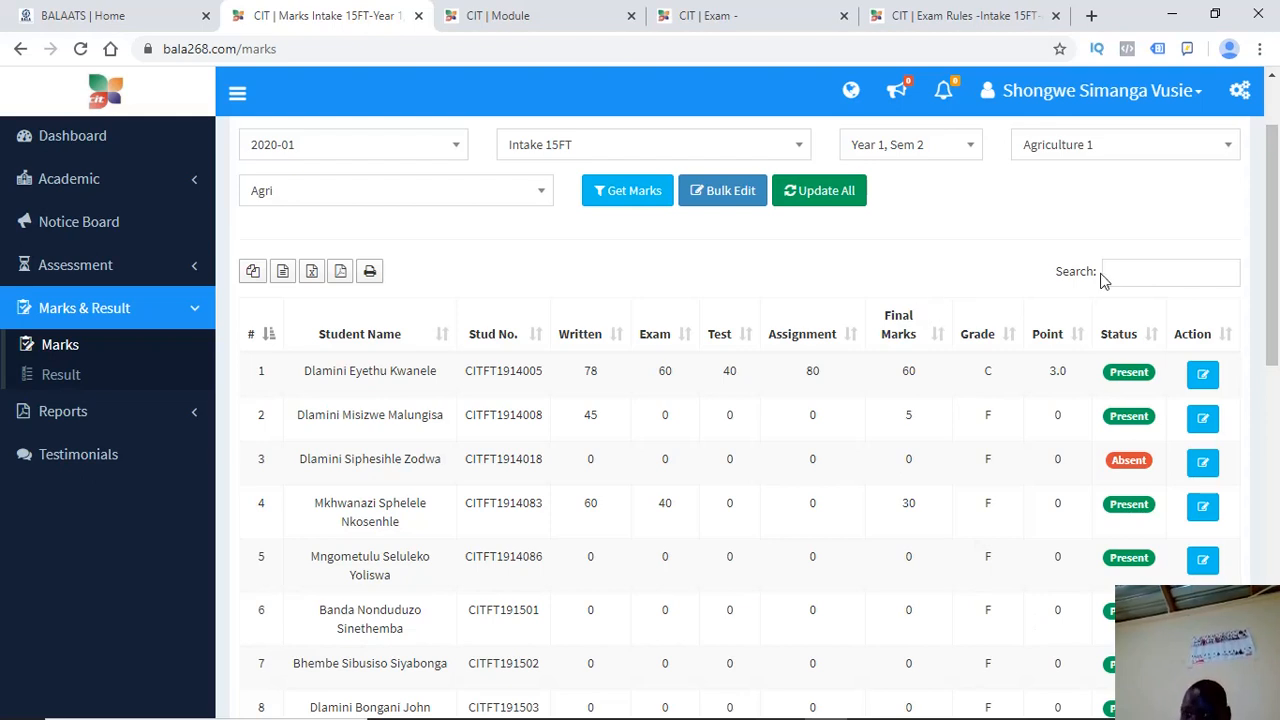
{"action": "left_click_drag", "start_coordinate": [1053, 277], "coordinate": [1098, 275]}
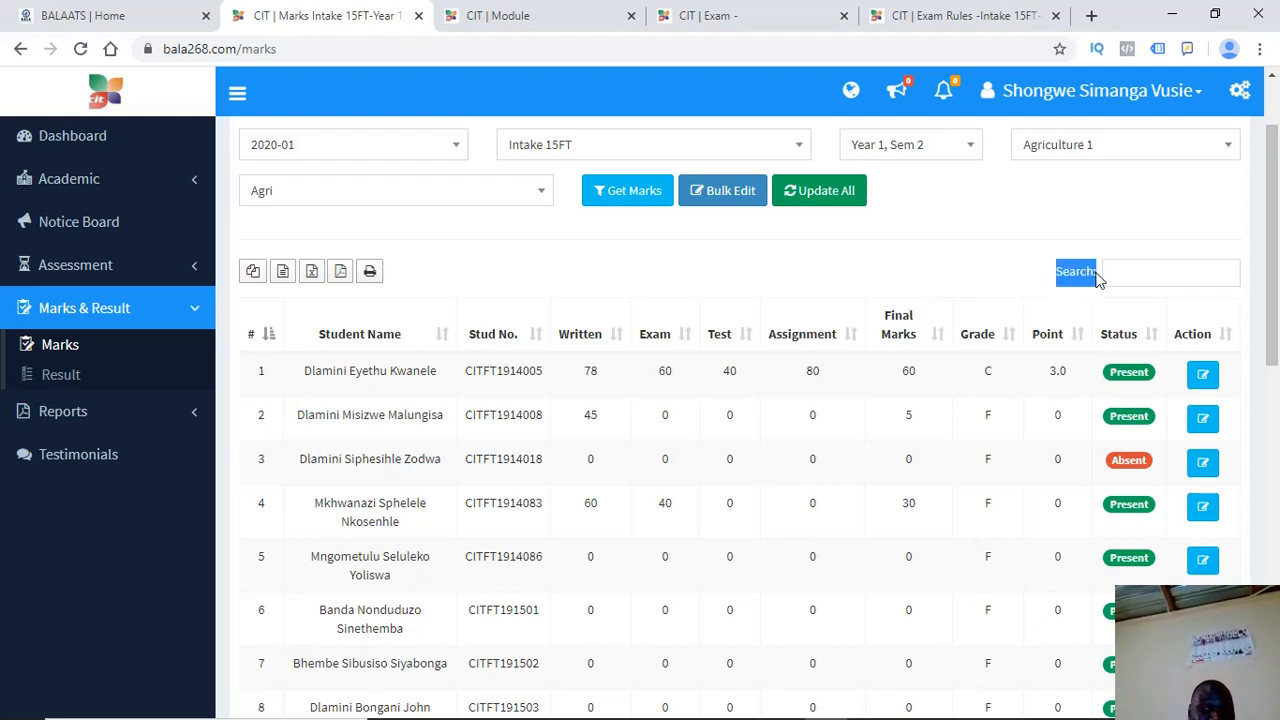
{"action": "left_click", "coordinate": [1098, 275]}
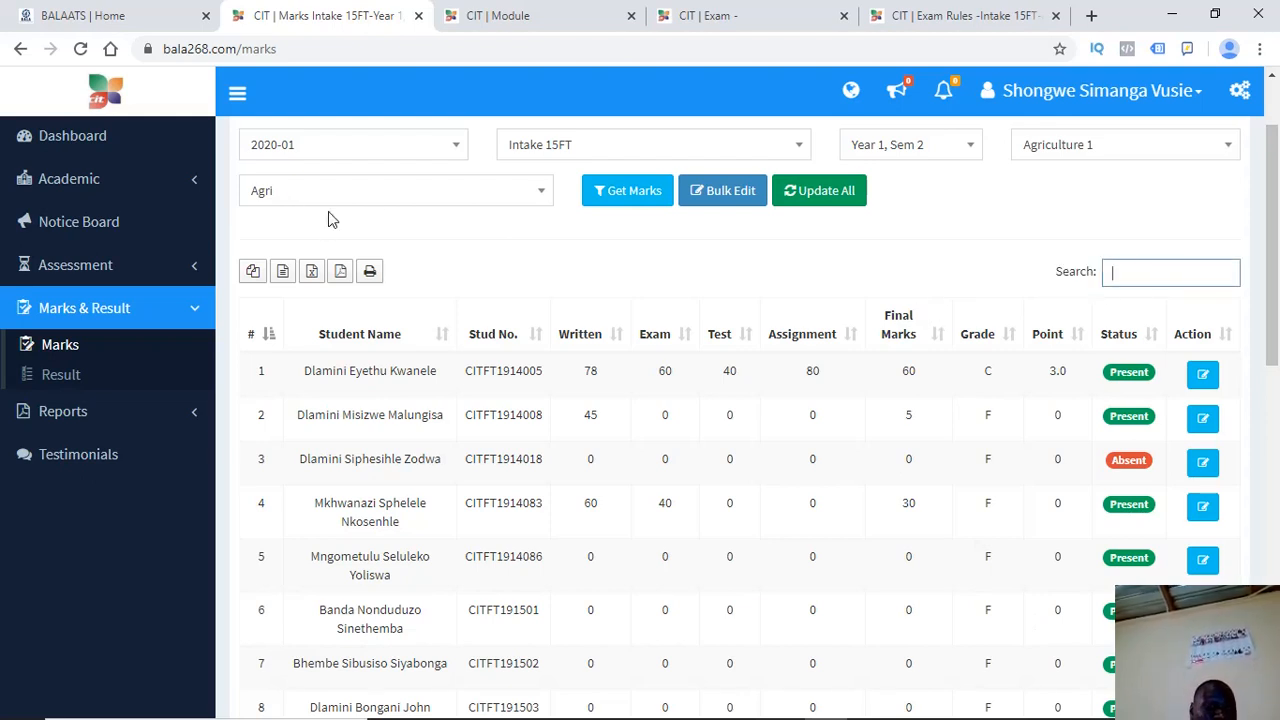
{"action": "left_click", "coordinate": [379, 207]}
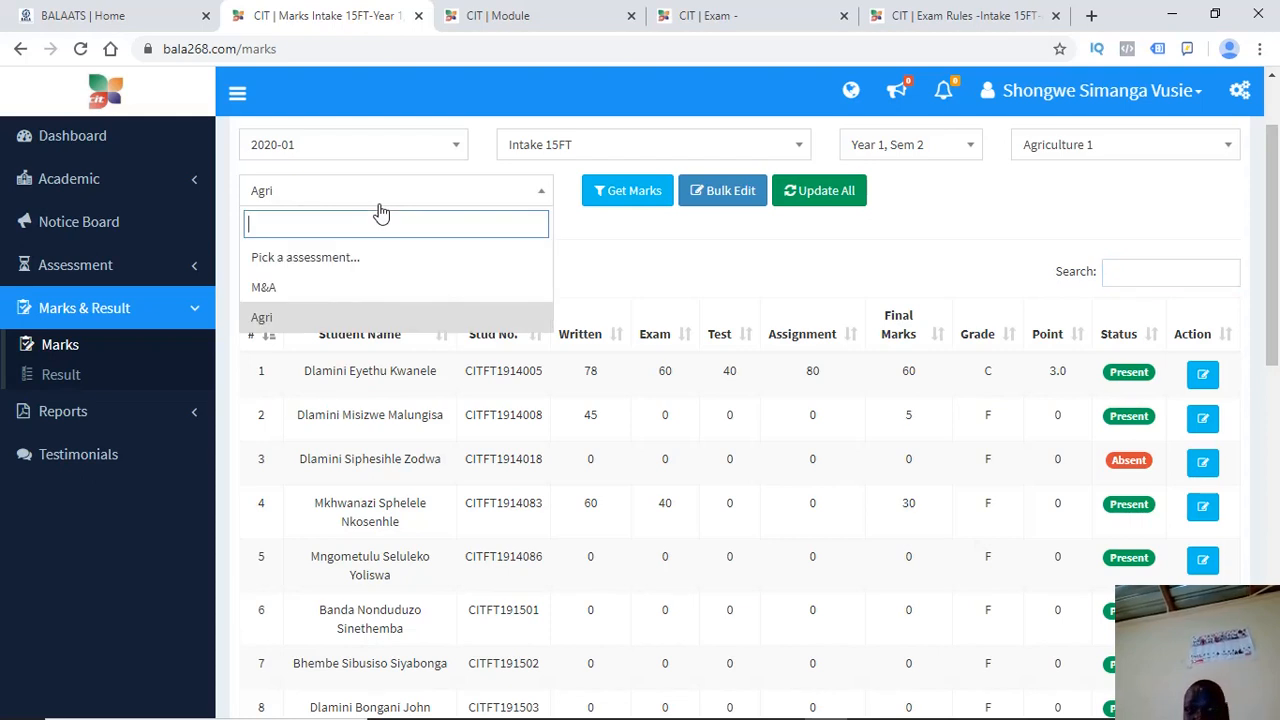
{"action": "left_click", "coordinate": [672, 301]}
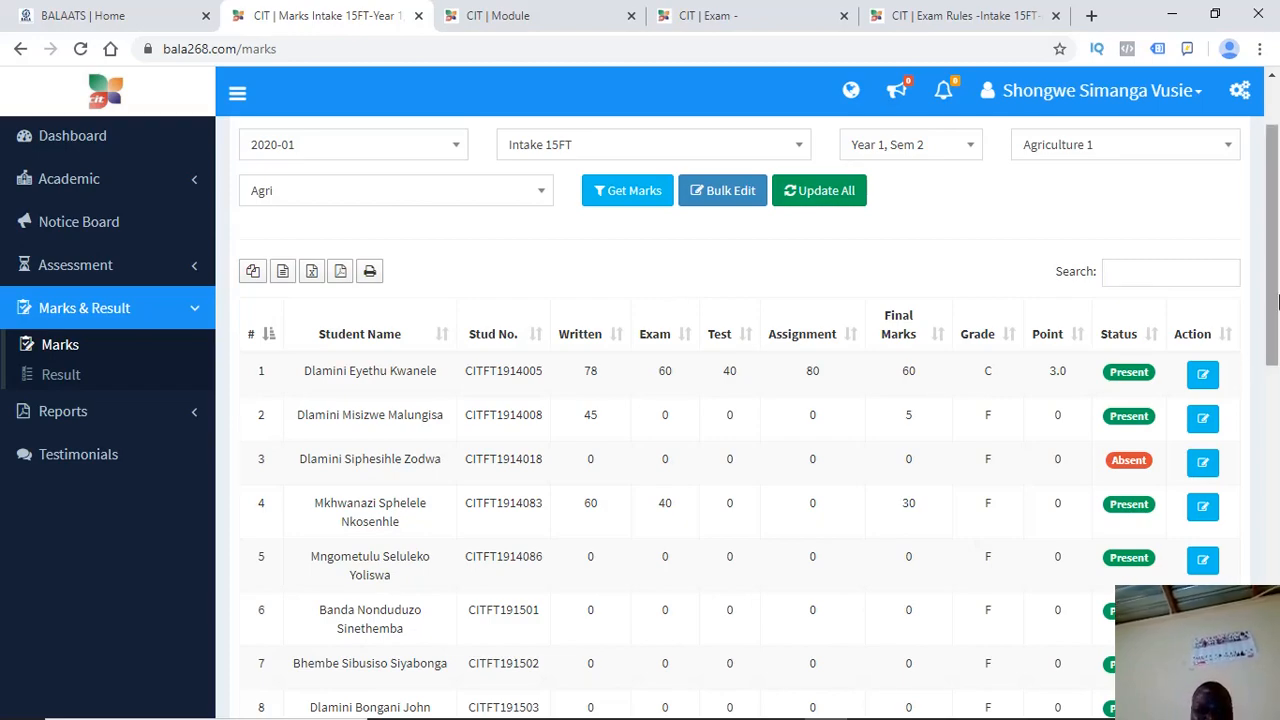
{"action": "left_click_drag", "start_coordinate": [1277, 300], "coordinate": [1268, 212]}
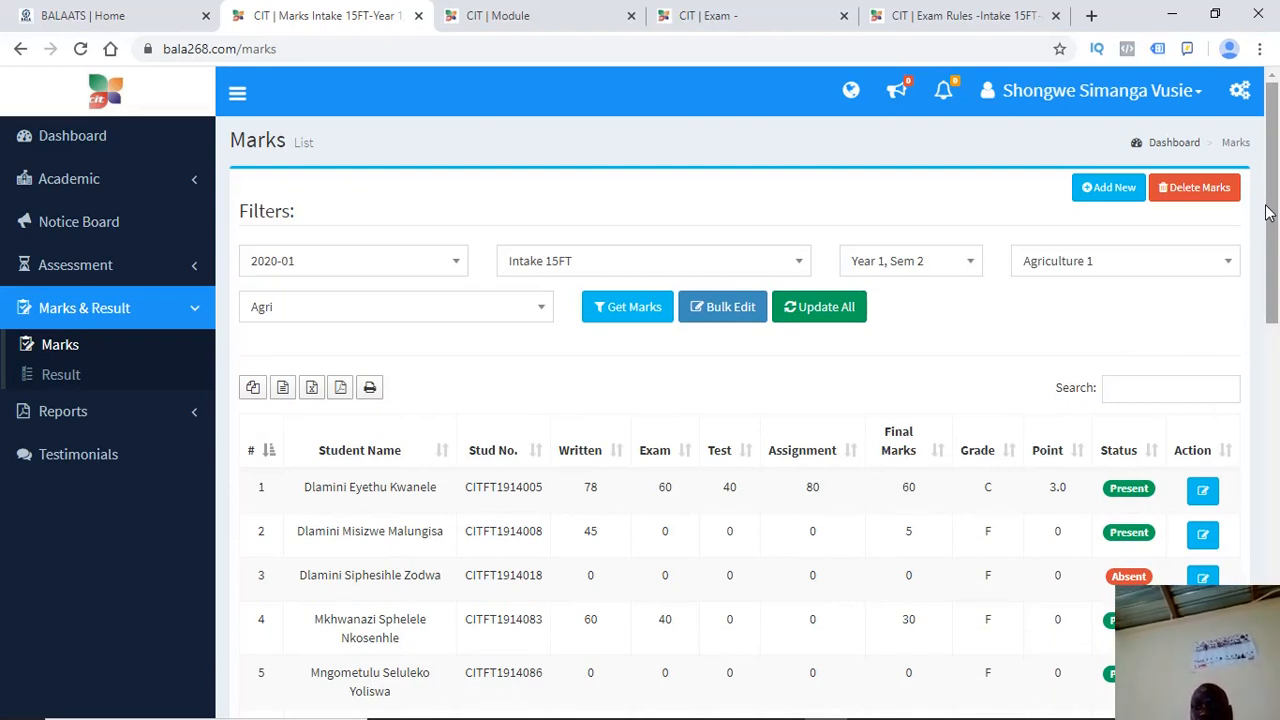
{"action": "left_click", "coordinate": [1068, 115]}
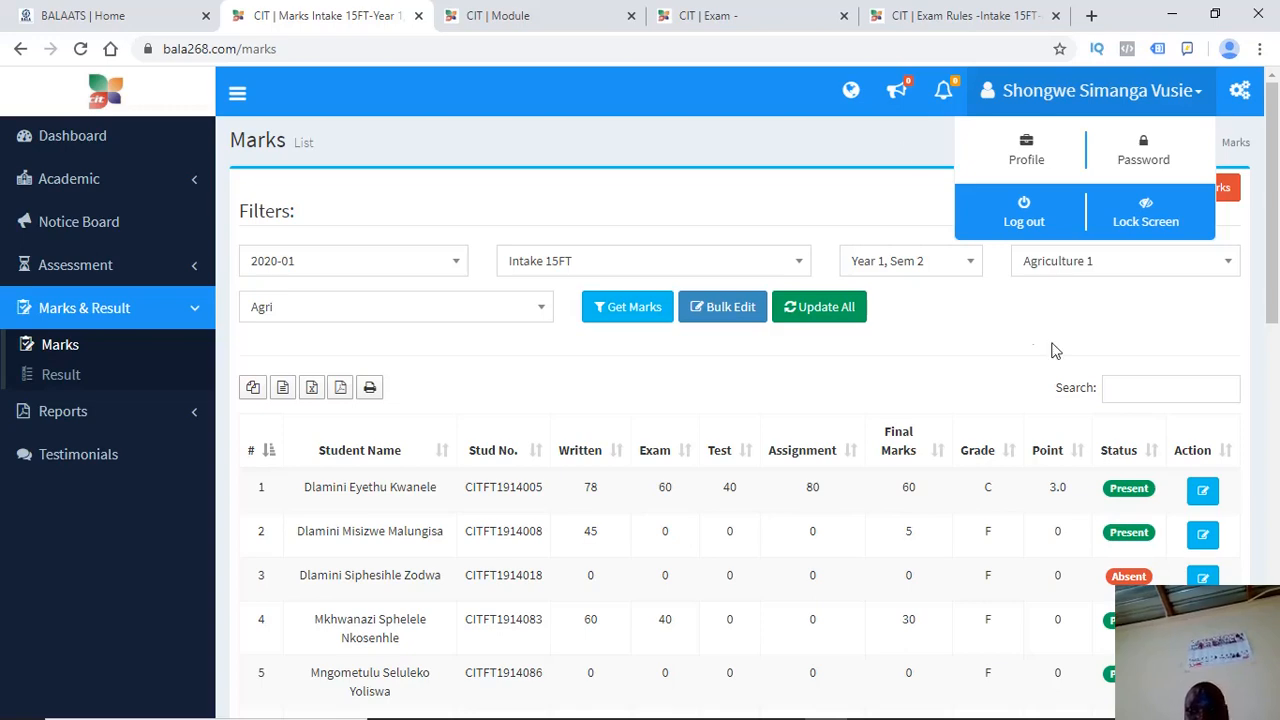
Dismiss the account options menu and scroll down the Agriculture 1 marks table
{"action": "left_click", "coordinate": [772, 390]}
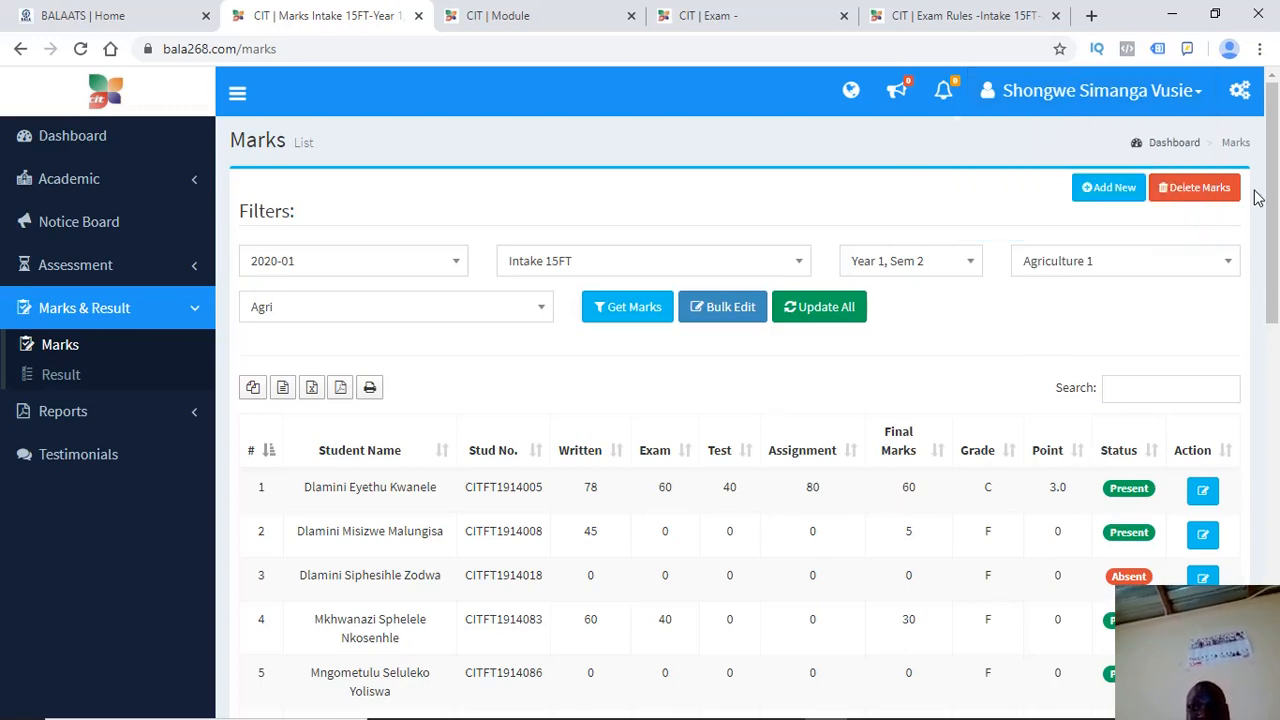
{"action": "scroll", "coordinate": [1258, 197], "scroll_direction": "down", "scroll_amount": 4}
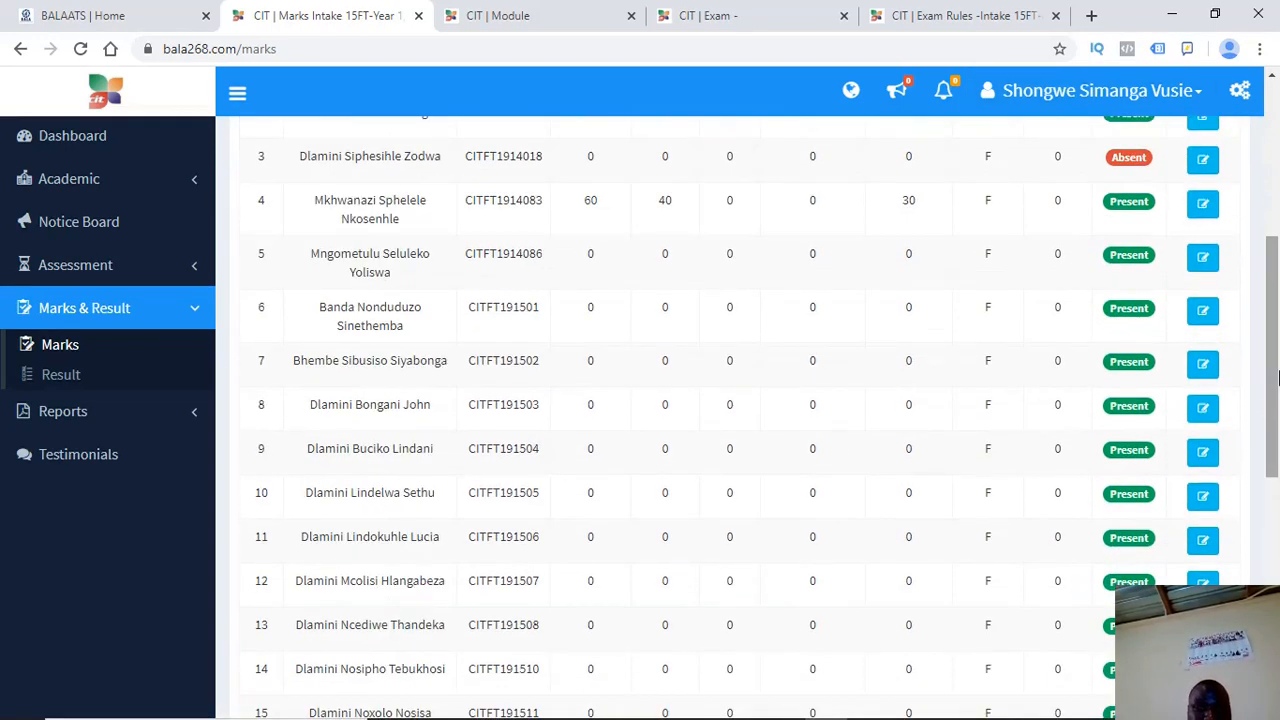
{"action": "left_click_drag", "start_coordinate": [1273, 393], "coordinate": [1275, 225]}
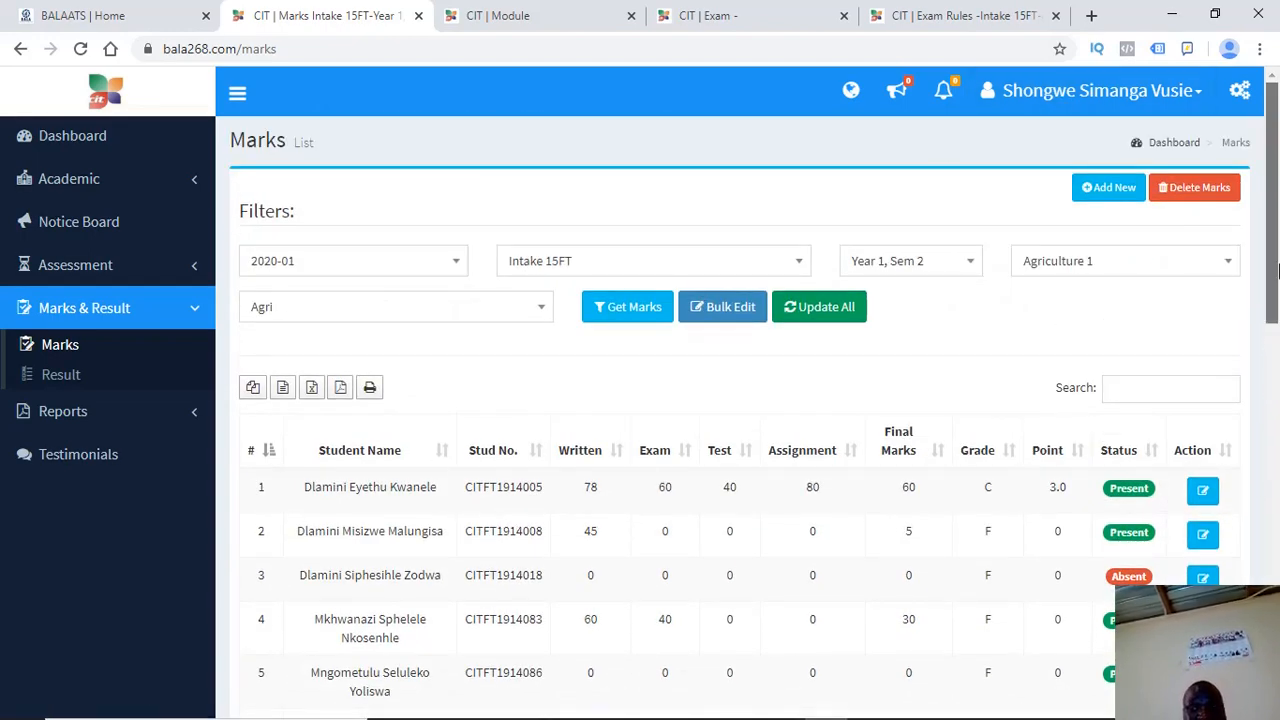
{"action": "mouse_move", "coordinate": [1275, 270]}
{"action": "left_mouse_down"}
{"action": "mouse_move", "coordinate": [1277, 600]}
{"action": "mouse_move", "coordinate": [1277, 268]}
{"action": "left_mouse_up"}
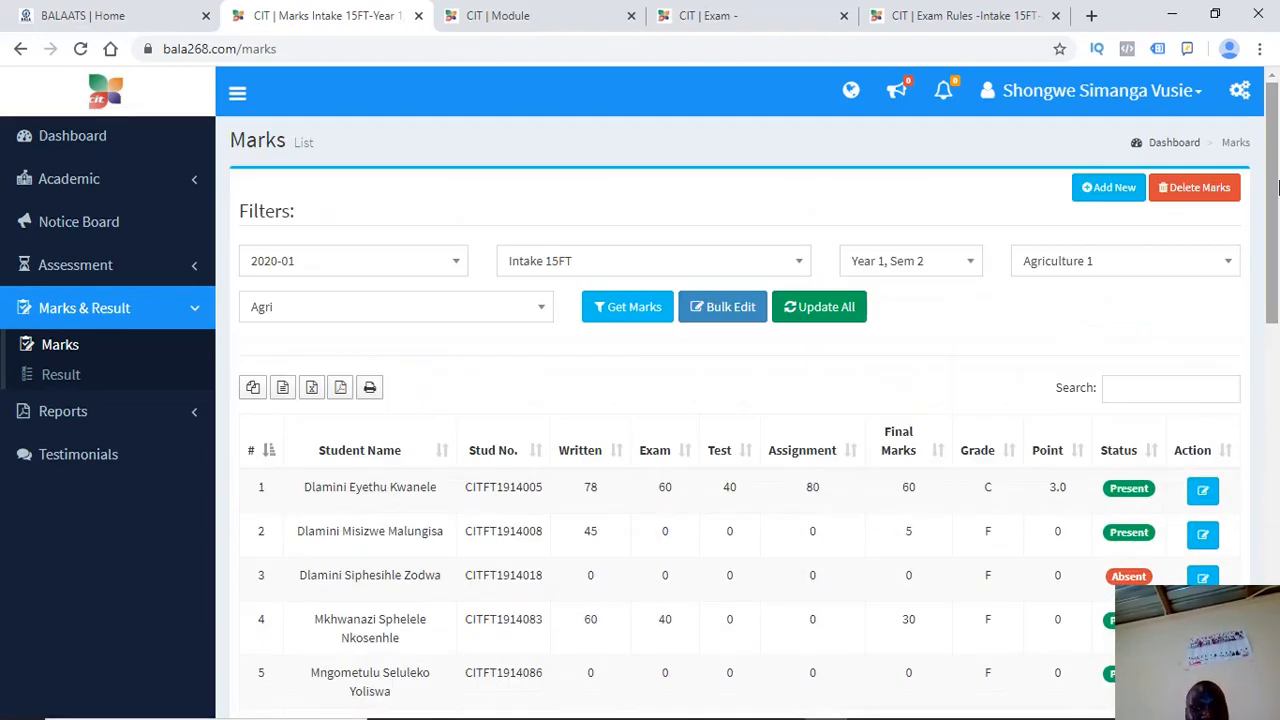
Toggle the account options and notifications menus, then return to the top of the marks list
{"action": "left_click", "coordinate": [1140, 92]}
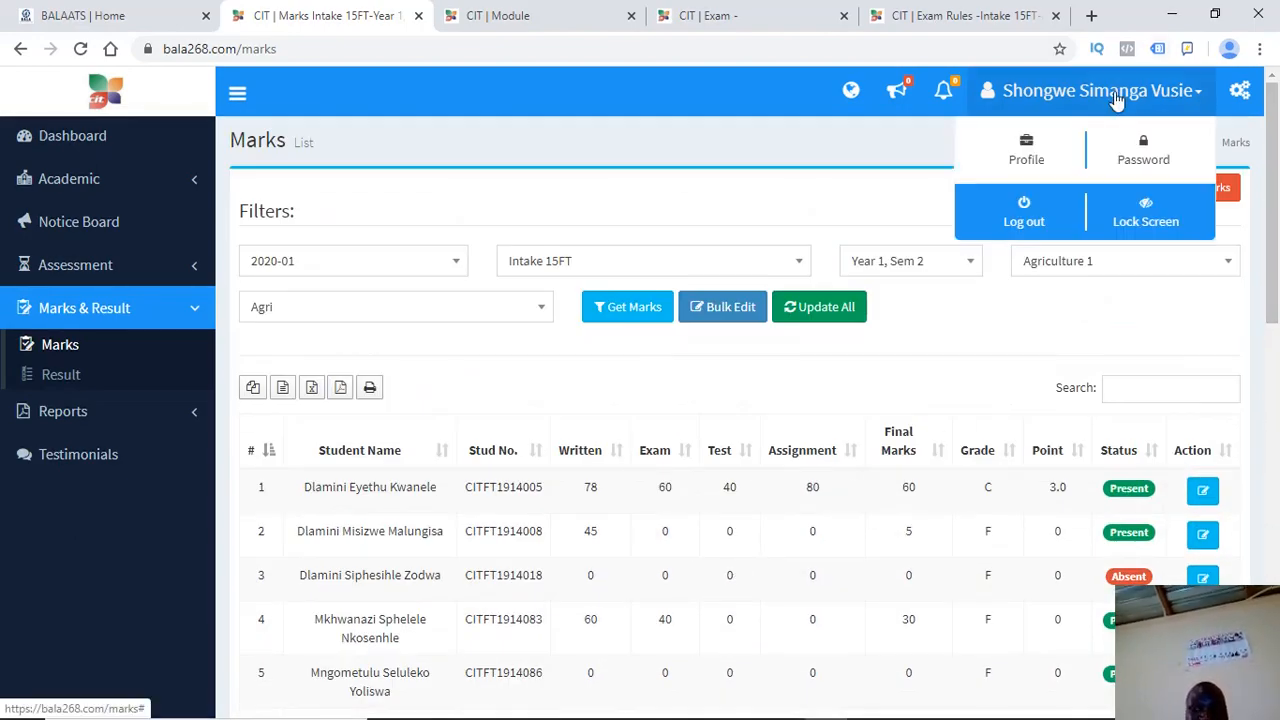
{"action": "left_click", "coordinate": [1033, 103]}
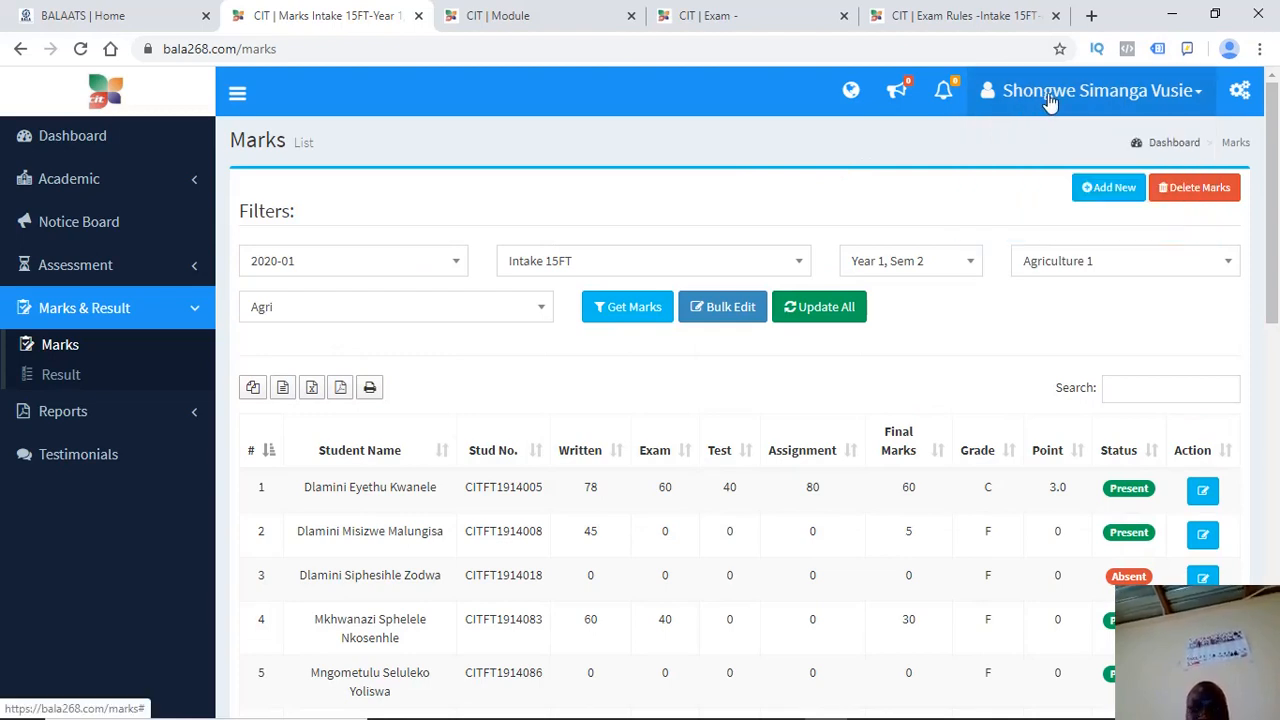
{"action": "left_click", "coordinate": [1052, 95]}
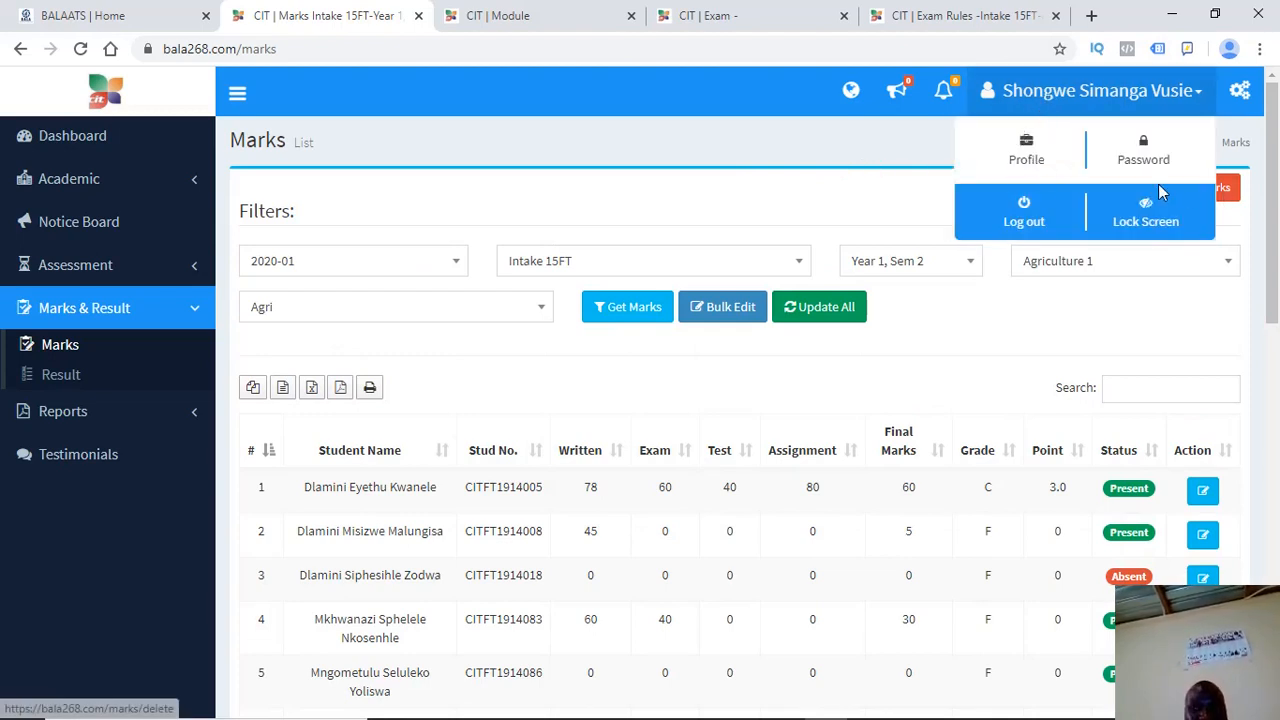
{"action": "left_click", "coordinate": [943, 90]}
{"action": "left_click", "coordinate": [650, 137]}
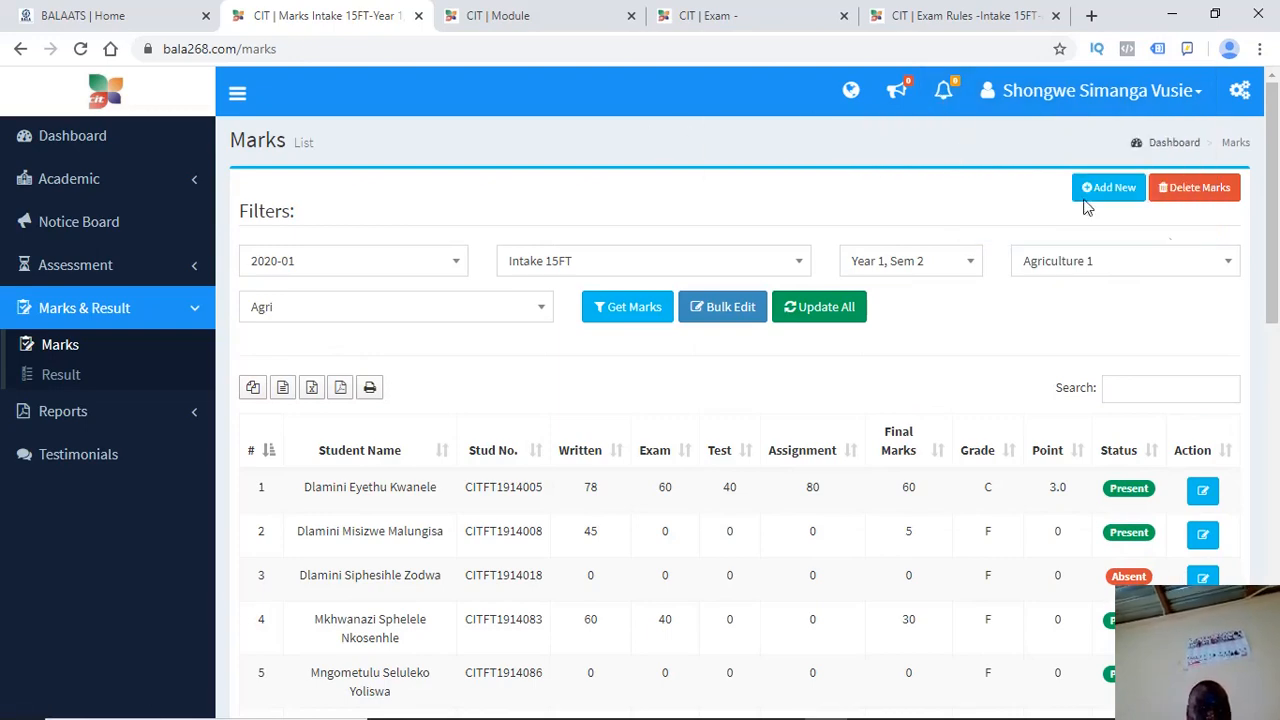
{"action": "left_click_drag", "start_coordinate": [1267, 222], "coordinate": [1278, 262]}
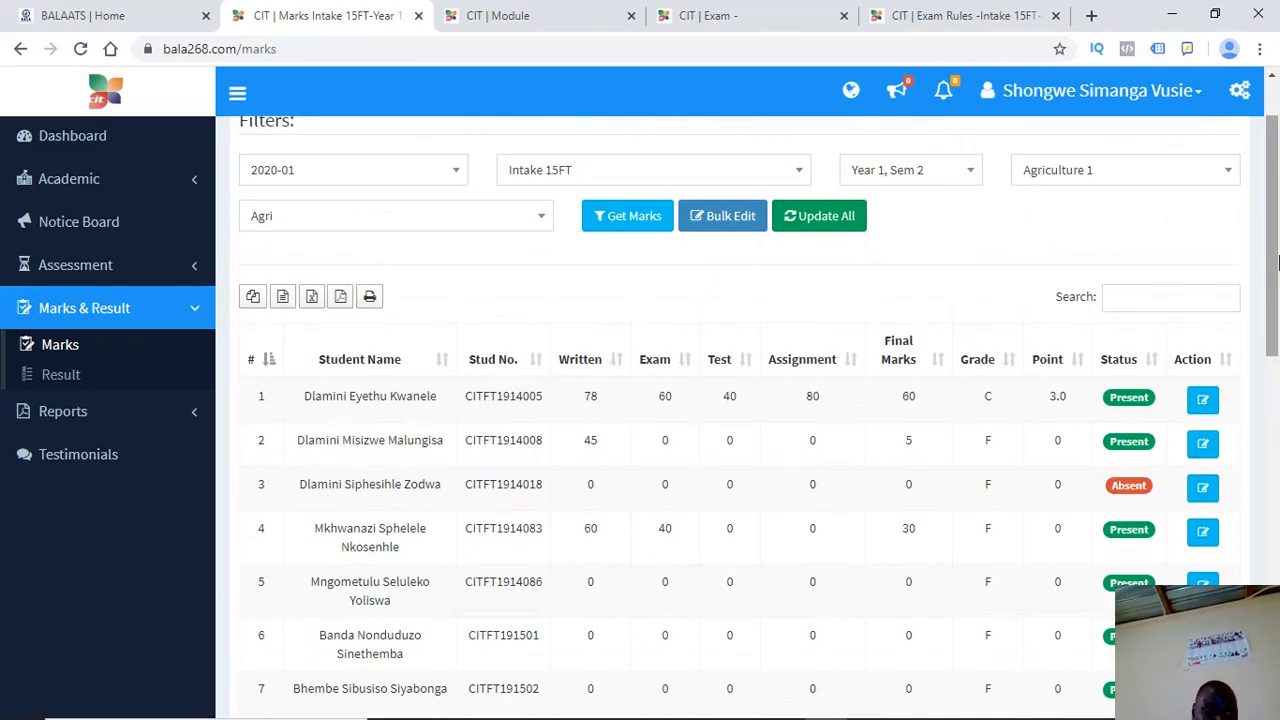